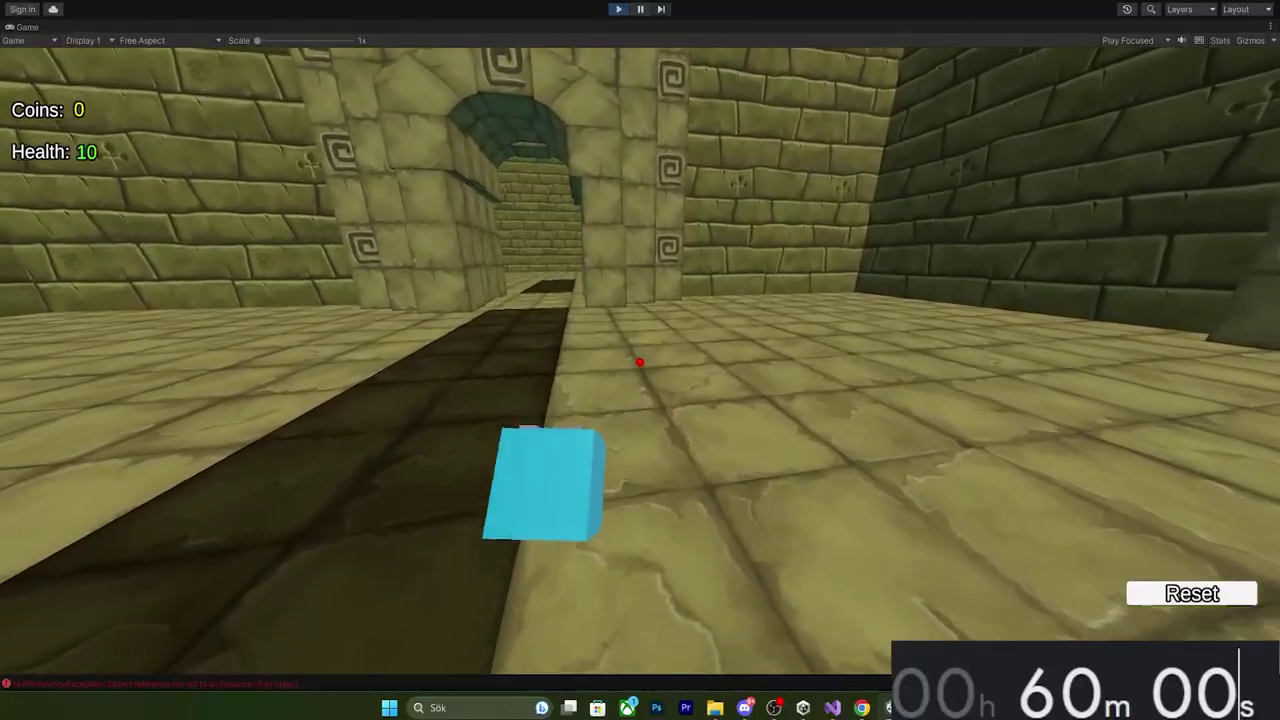
Roll the blue cube through the starting room and look over the weapon pedestals during the playtest
key("w")
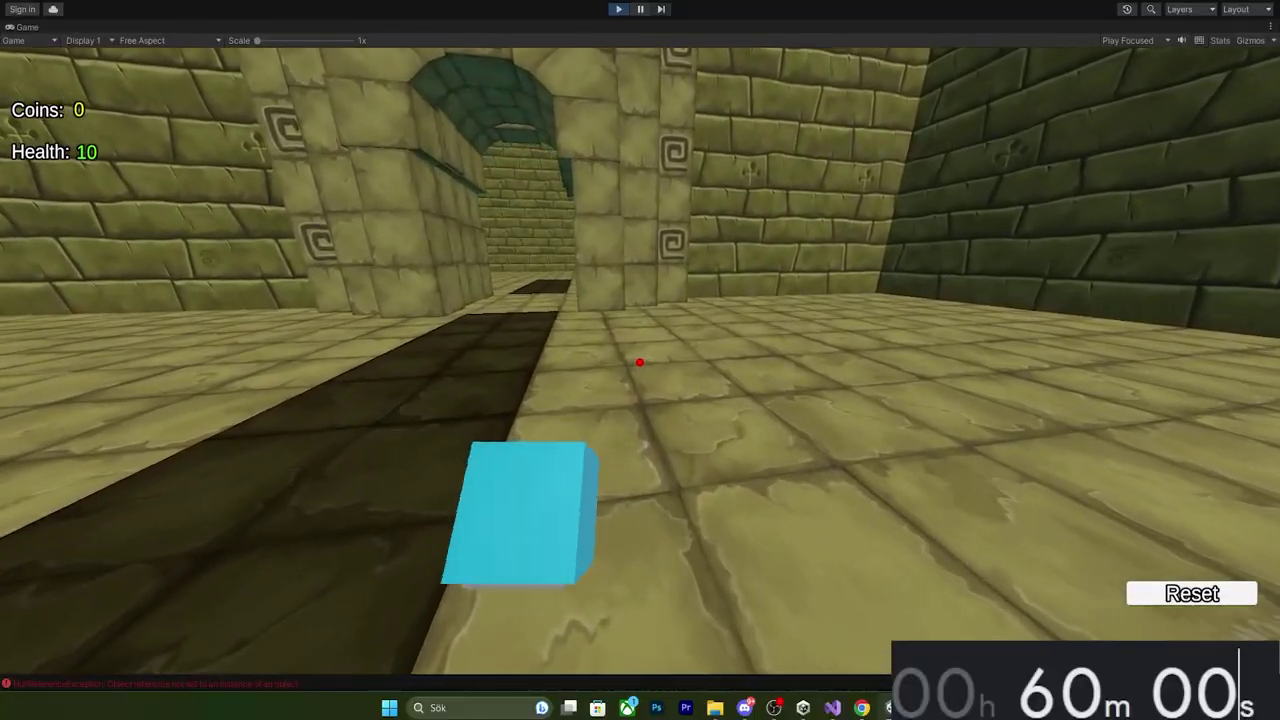
key("a")
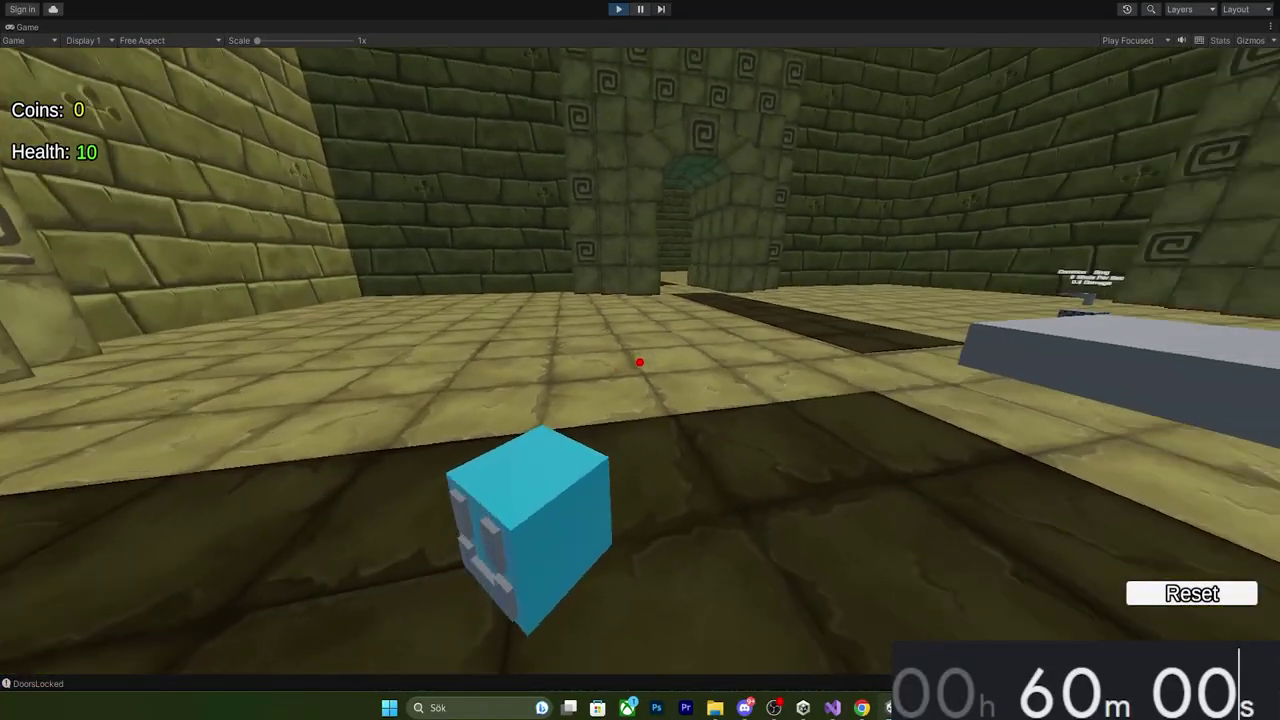
key("w")
key("w")
key("d")
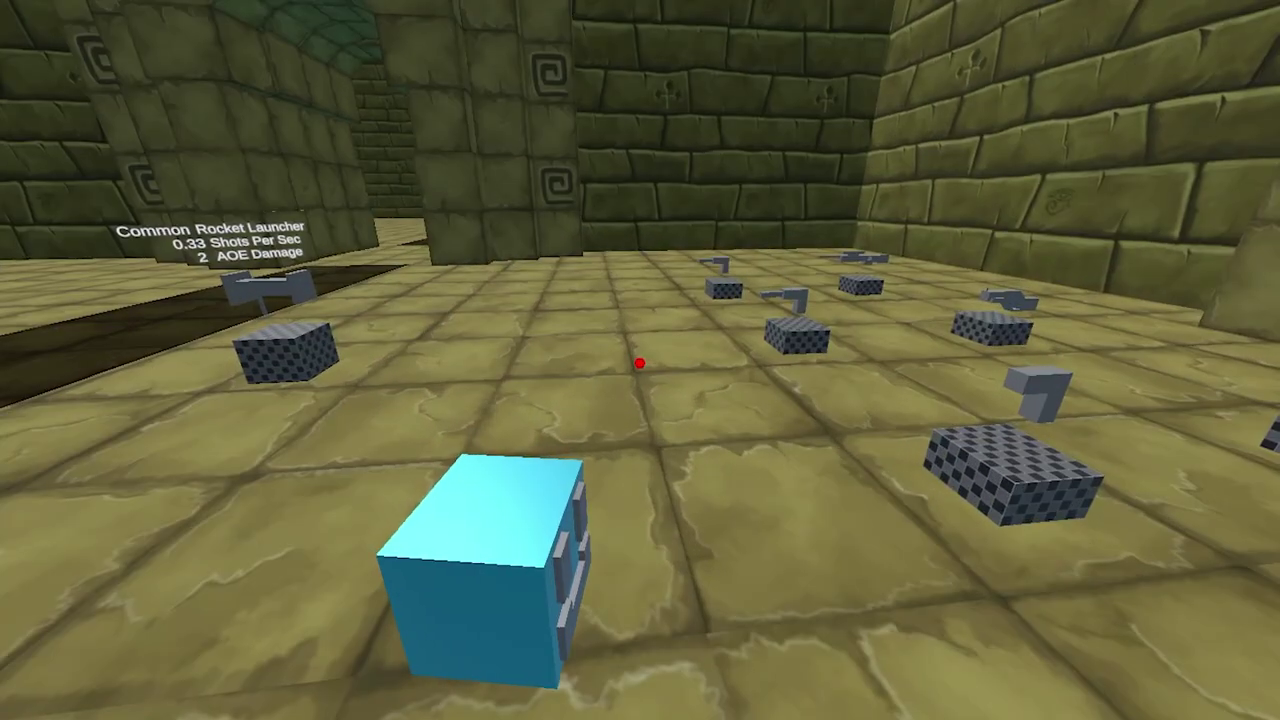
key("w")
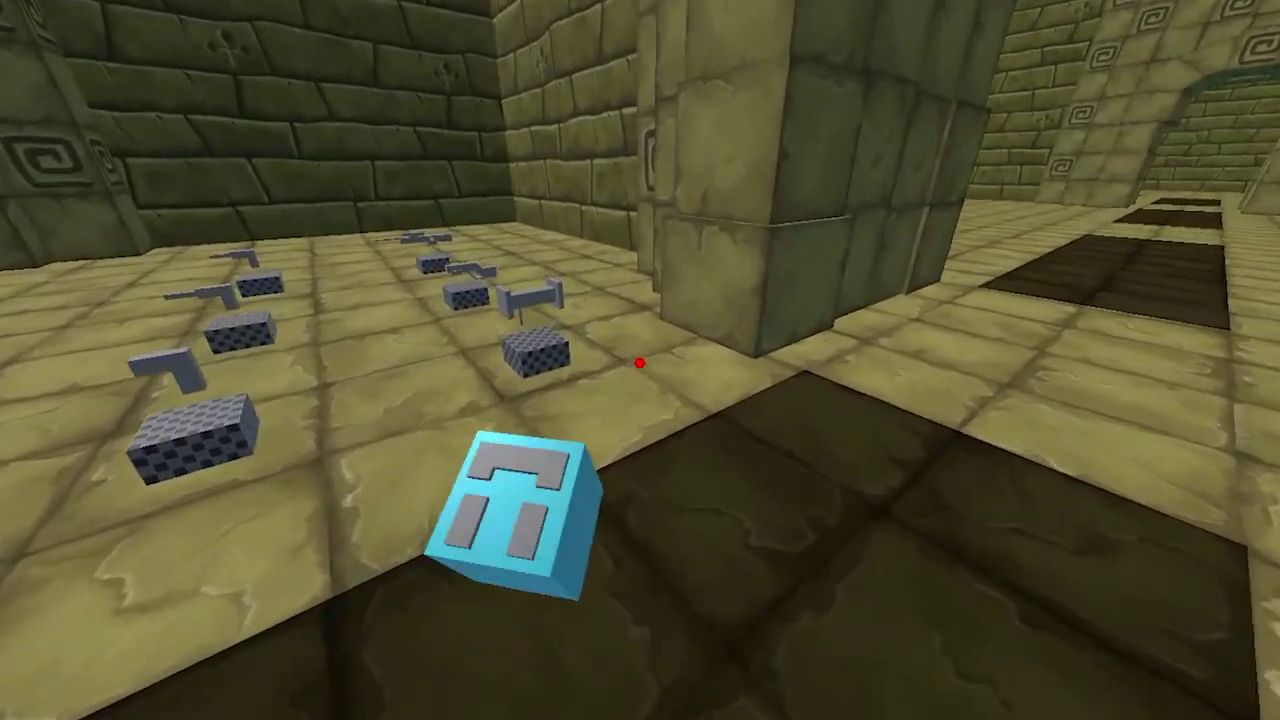
key("w")
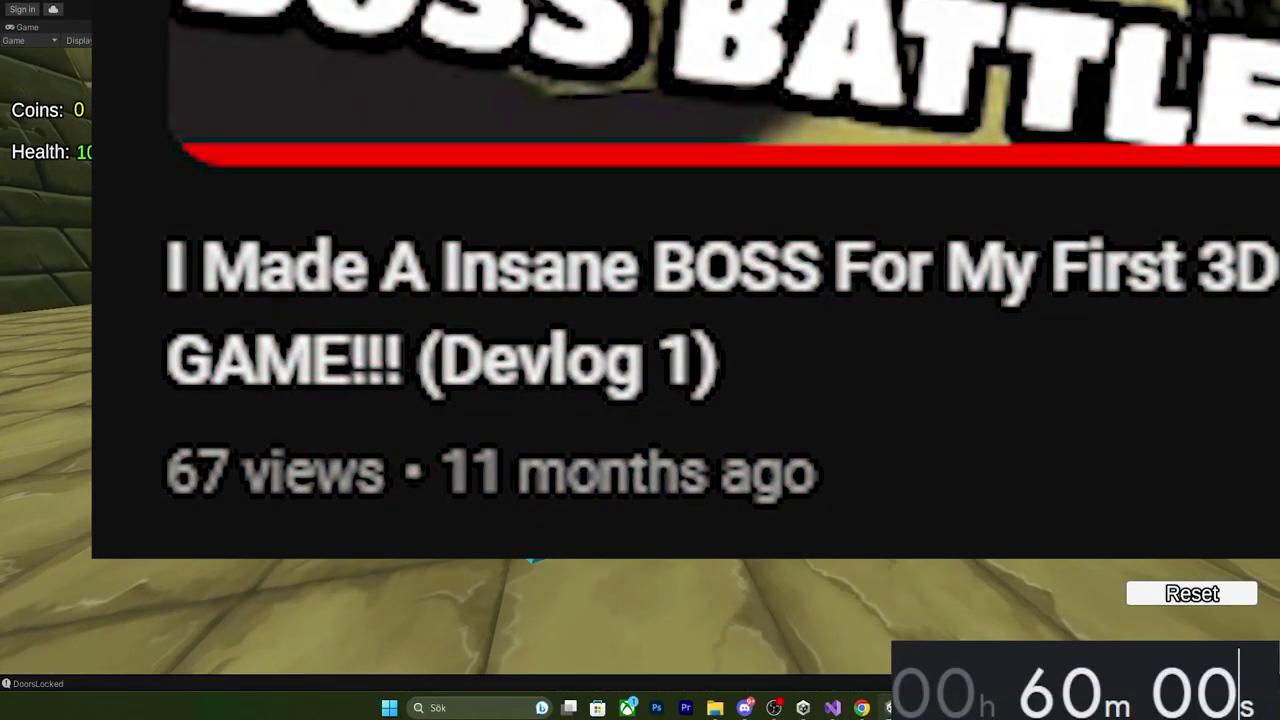
key("w")
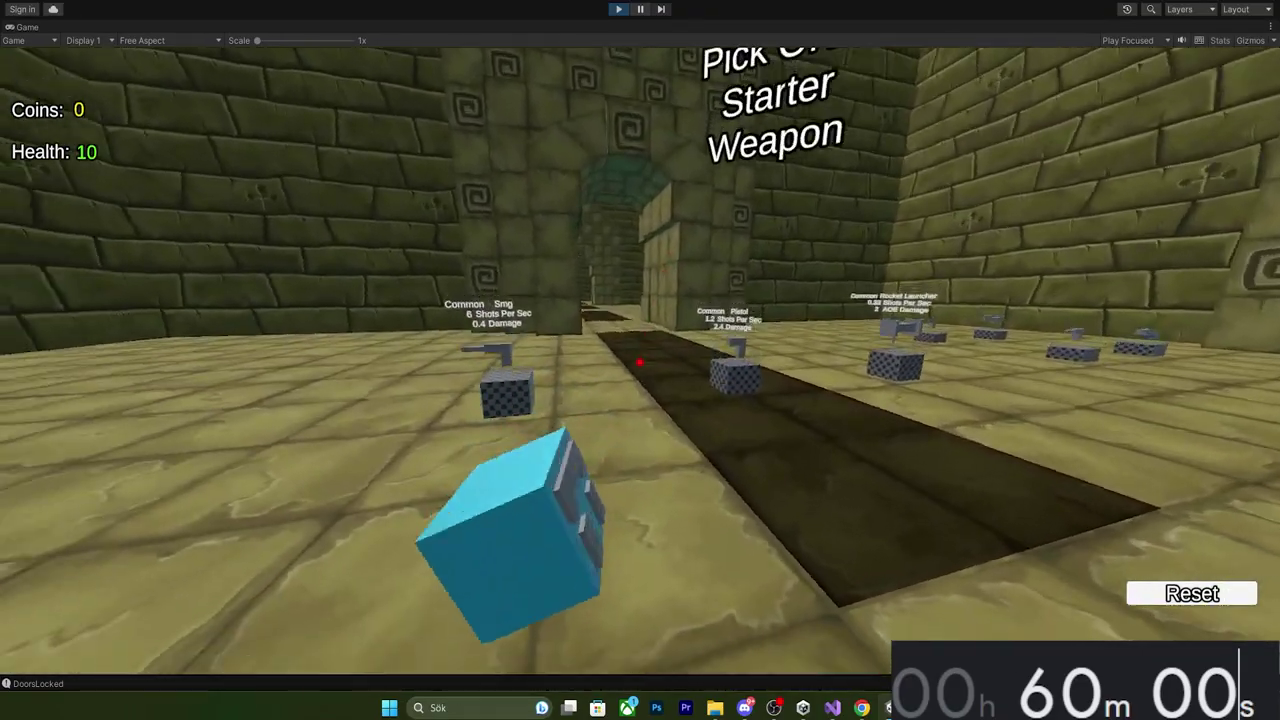
Roll and jump the cube across the room with the archways to try out its movement
key("w")
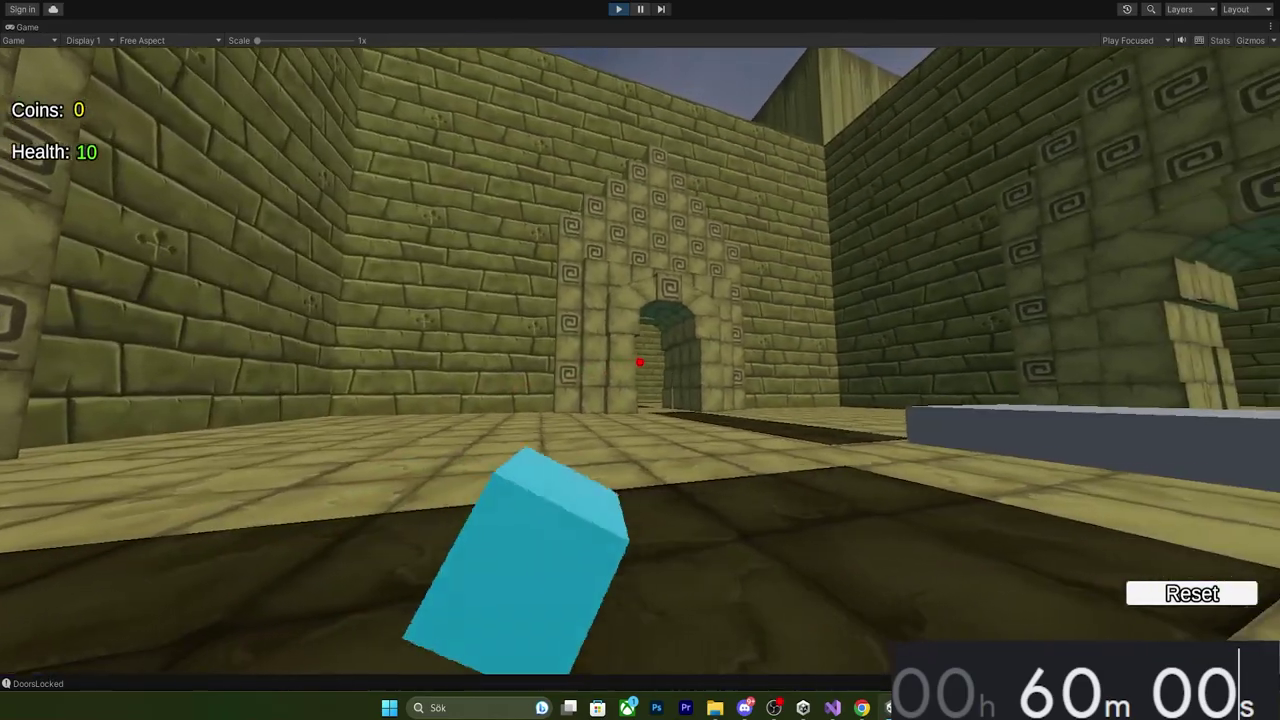
key("w")
key("space")
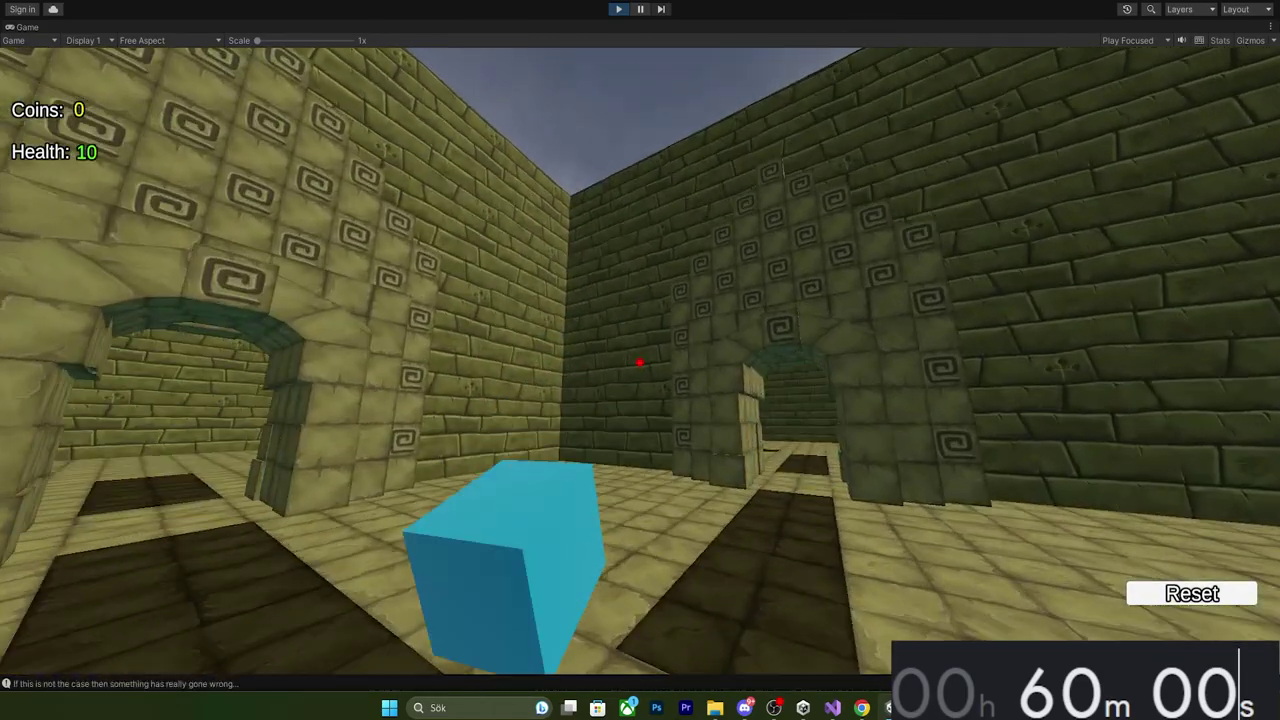
key("w")
key("space")
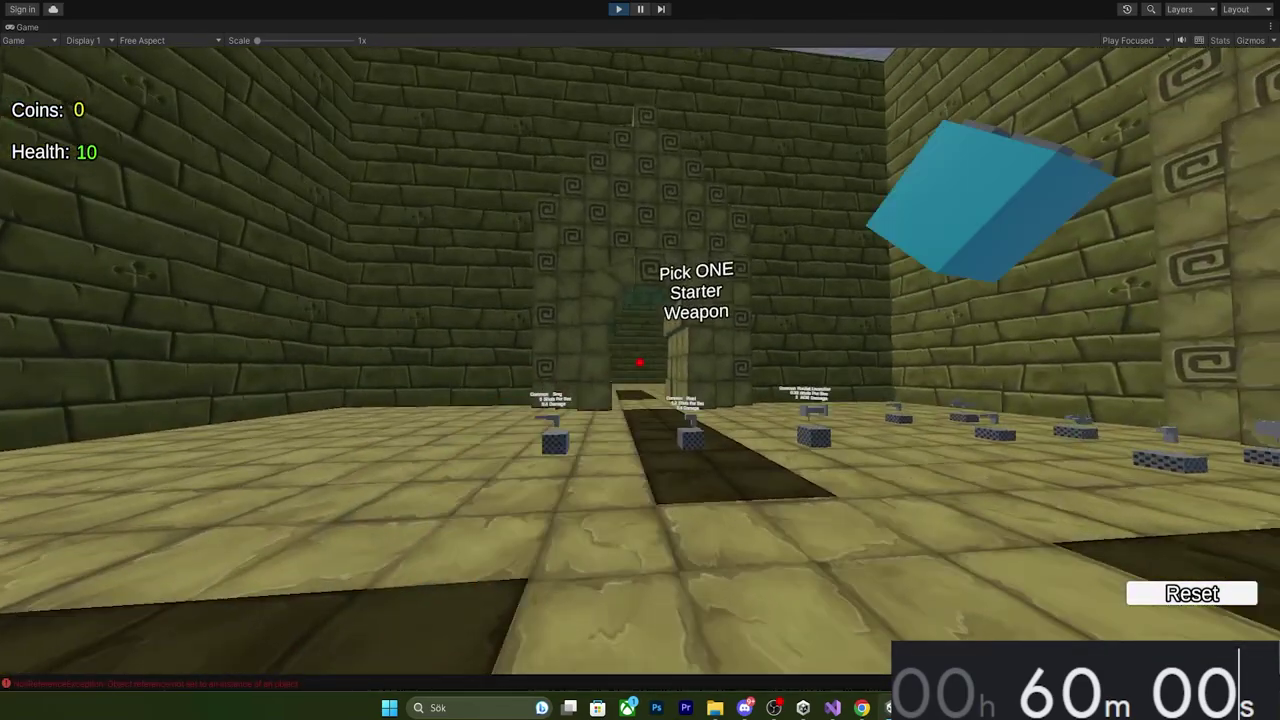
Approach the "Pick ONE Starter Weapon" pedestals and pick up a starter weapon
key("w")
key("w")
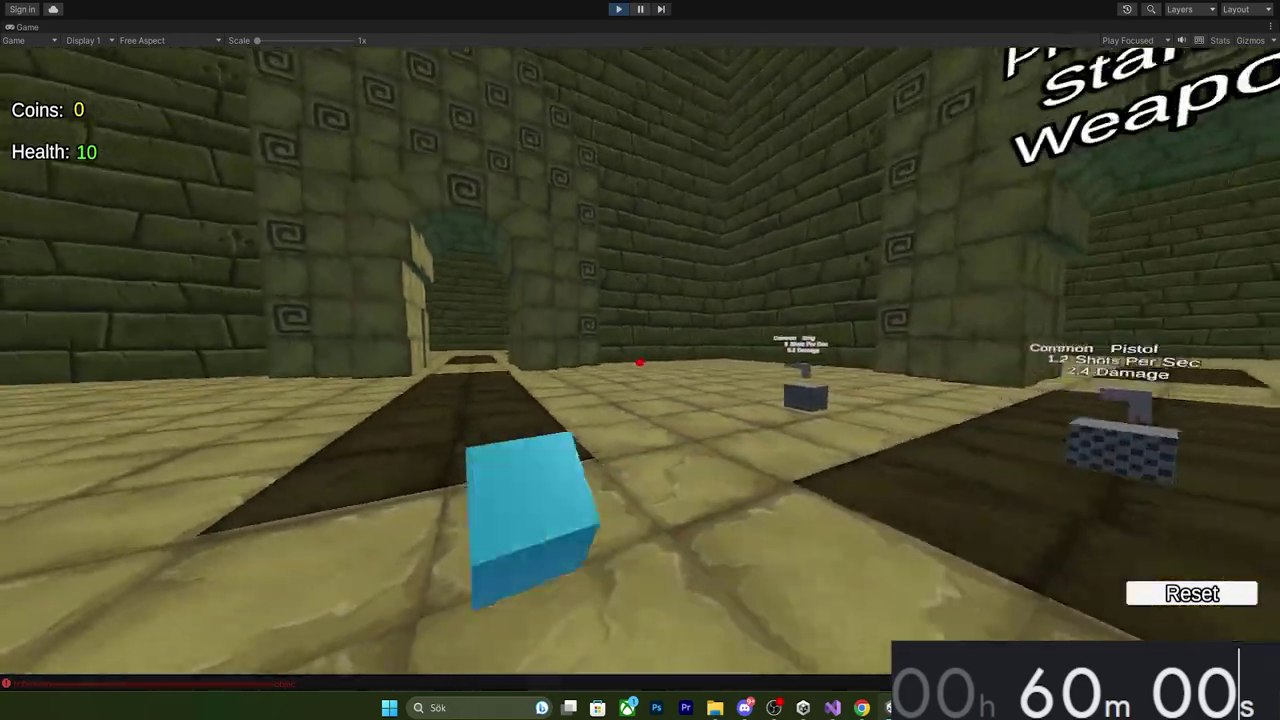
key("w")
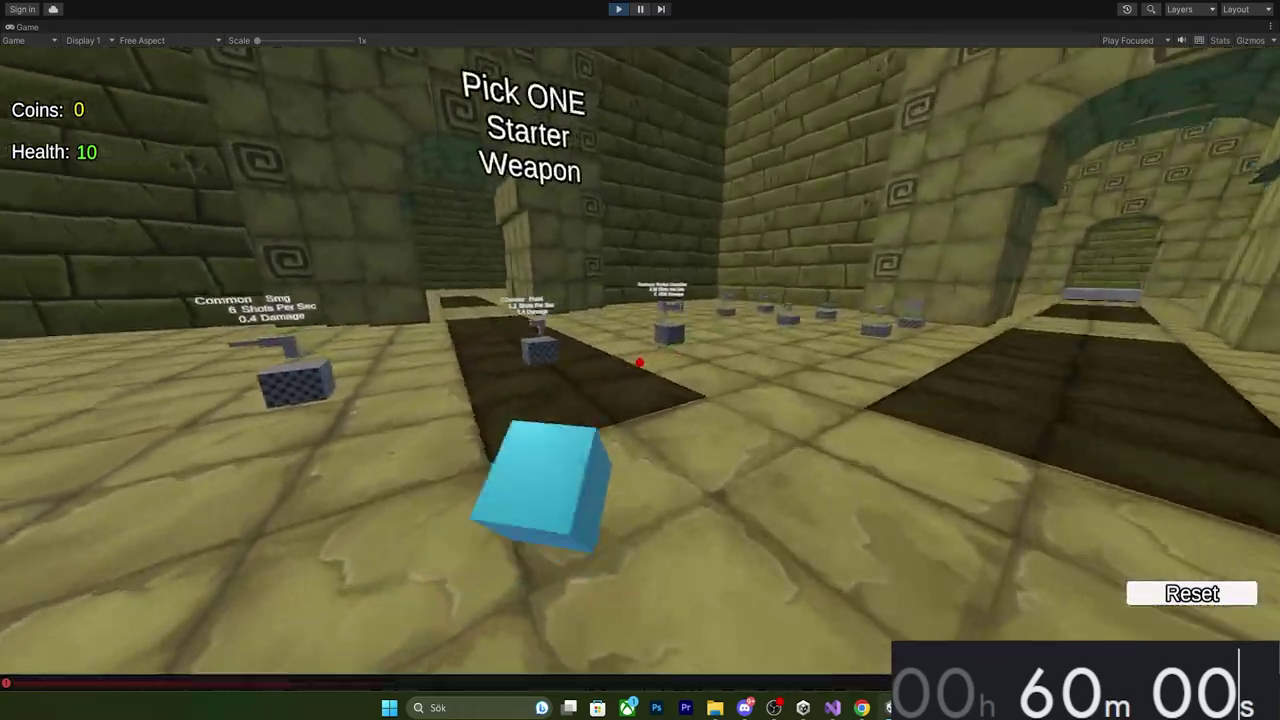
key("a")
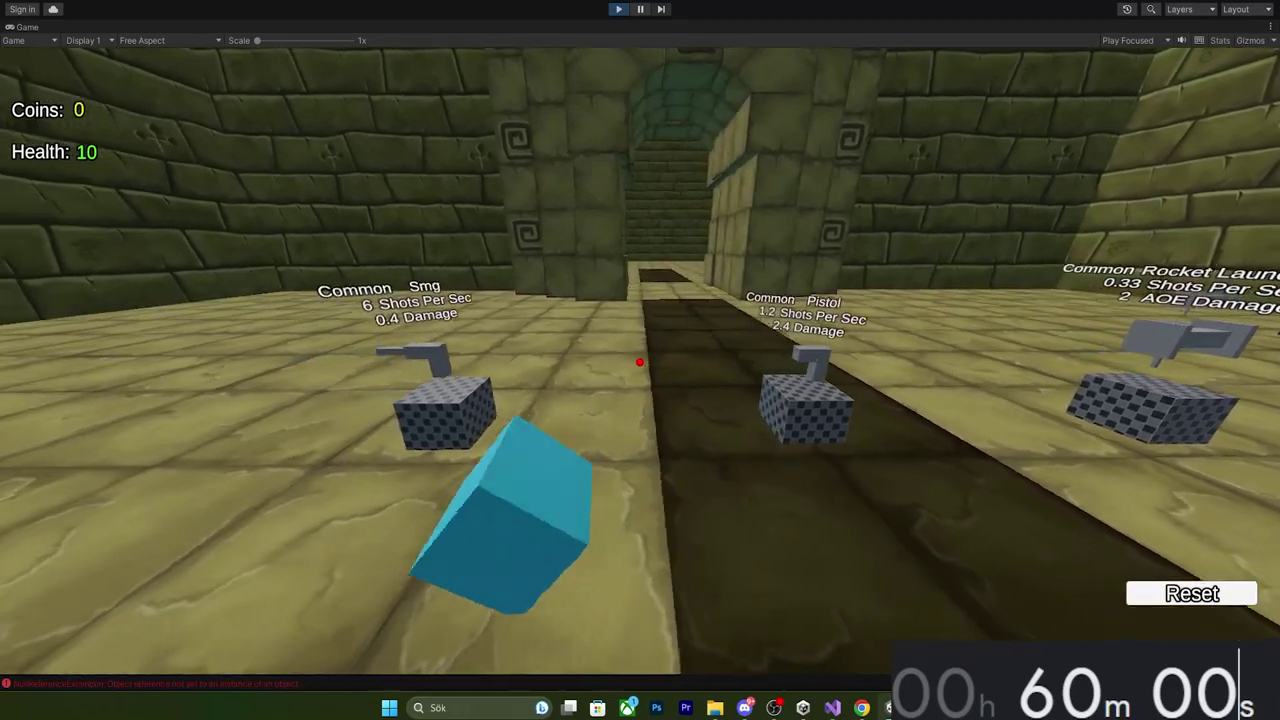
key("a")
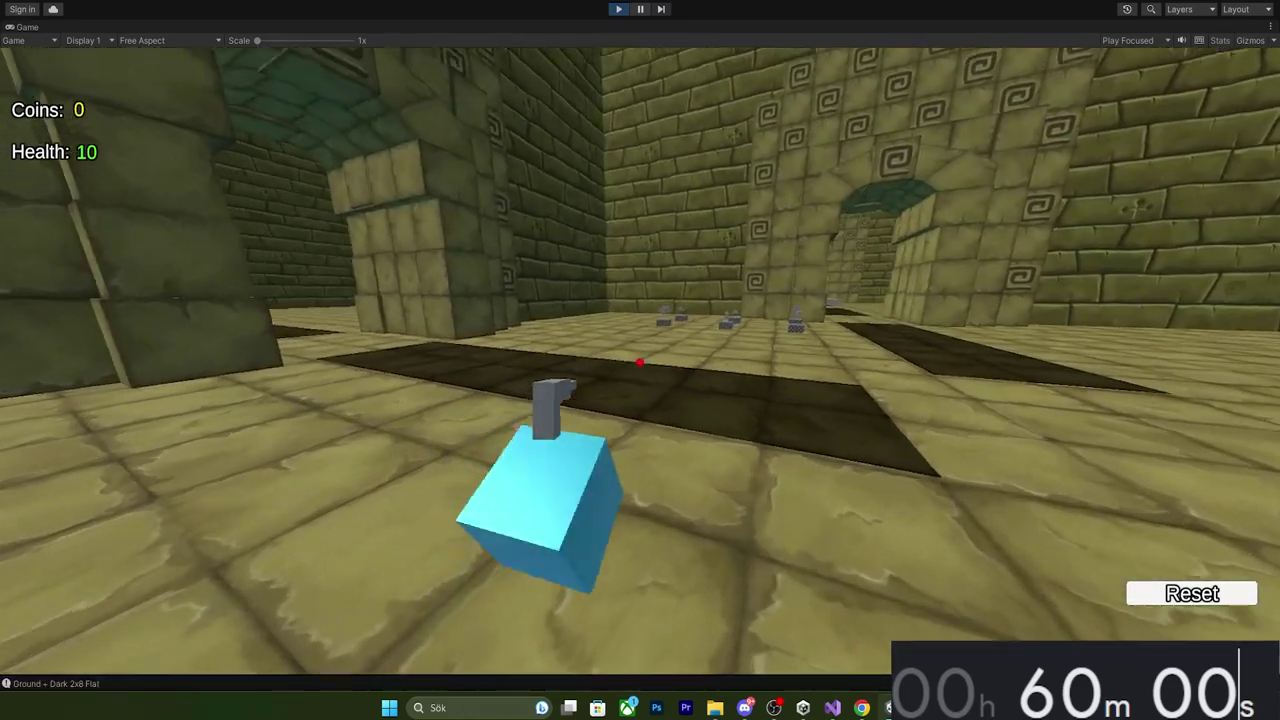
Fire the equipped weapon and inspect the other weapon pedestals in the corner of the starting room
key("w")
left_click(640, 362)
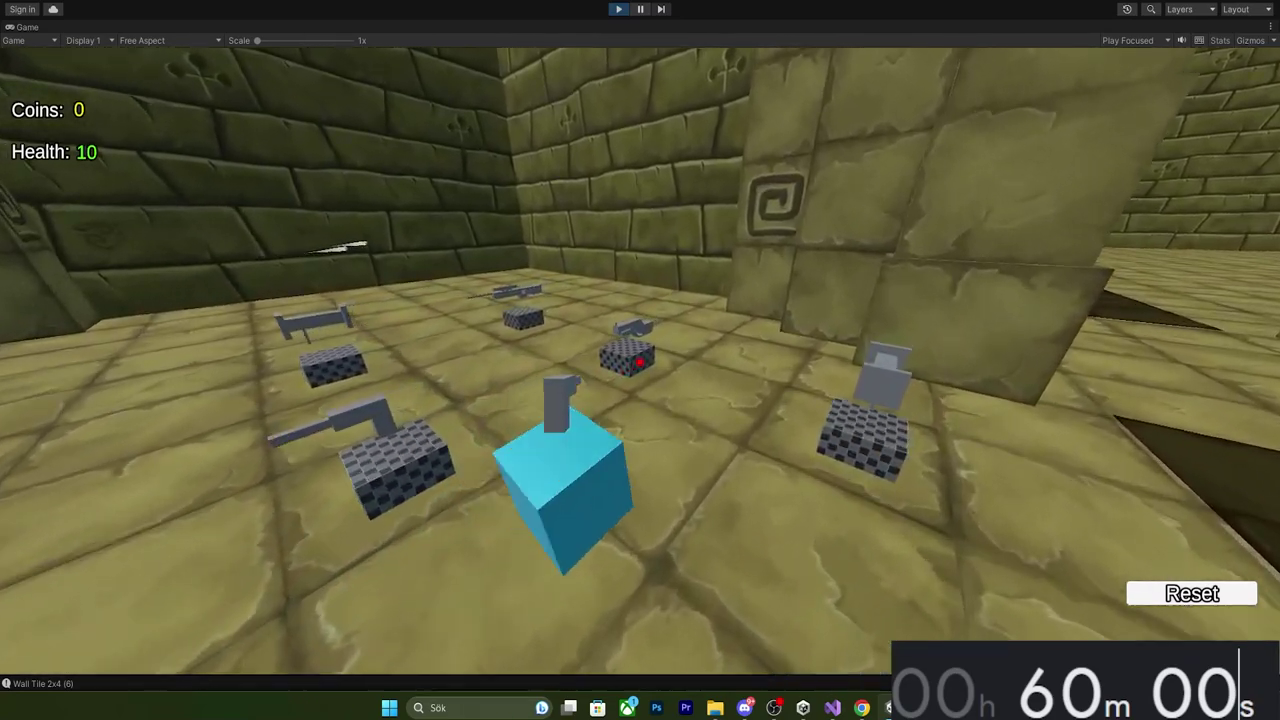
key("w")
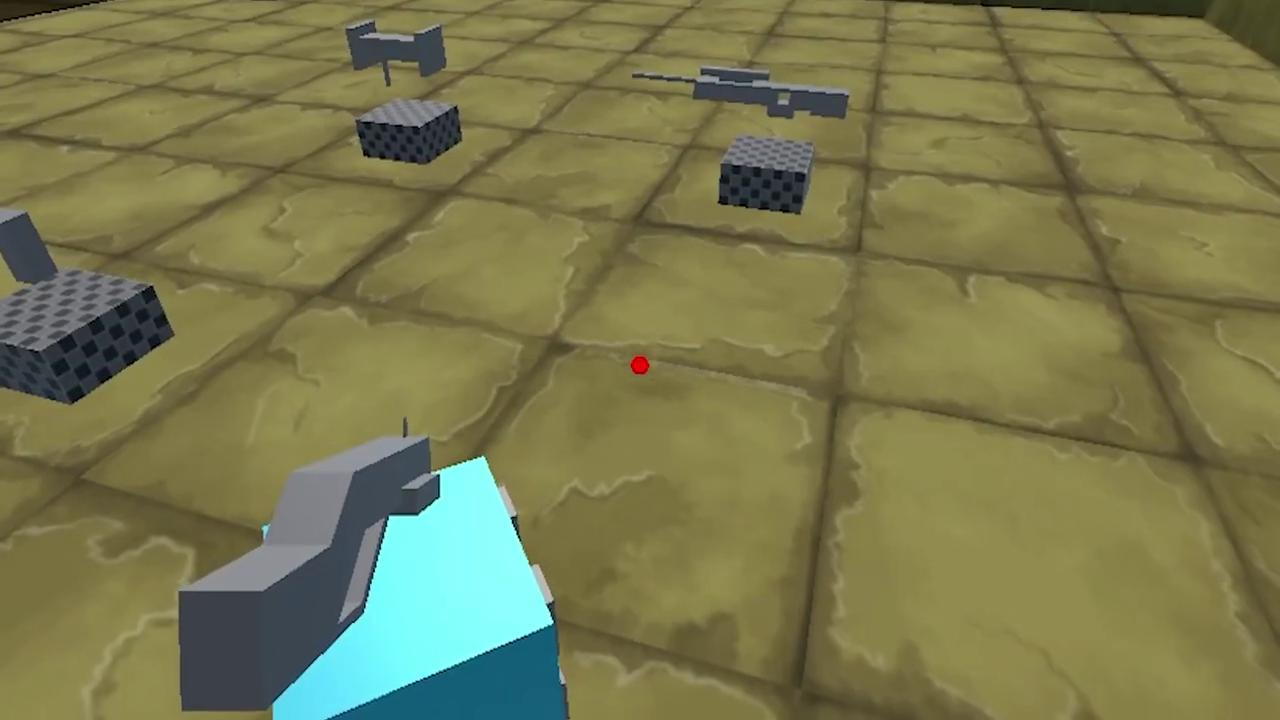
key("w")
left_click(640, 362)
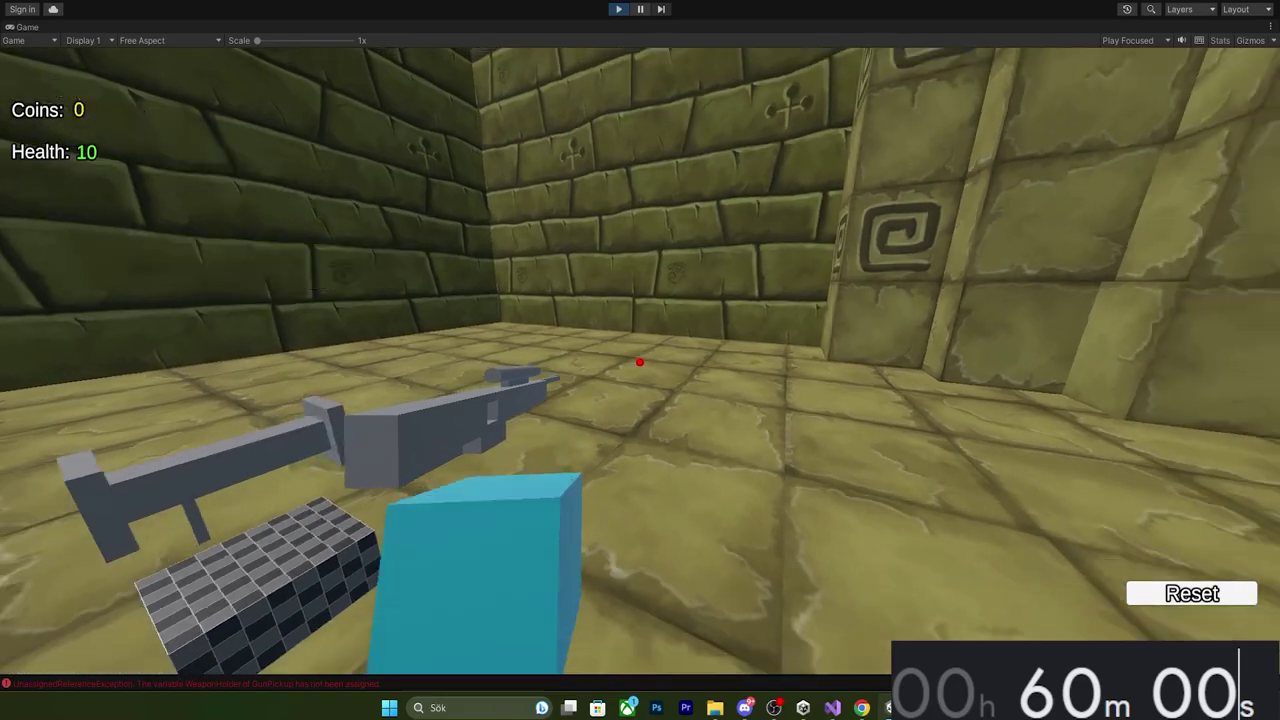
key("s")
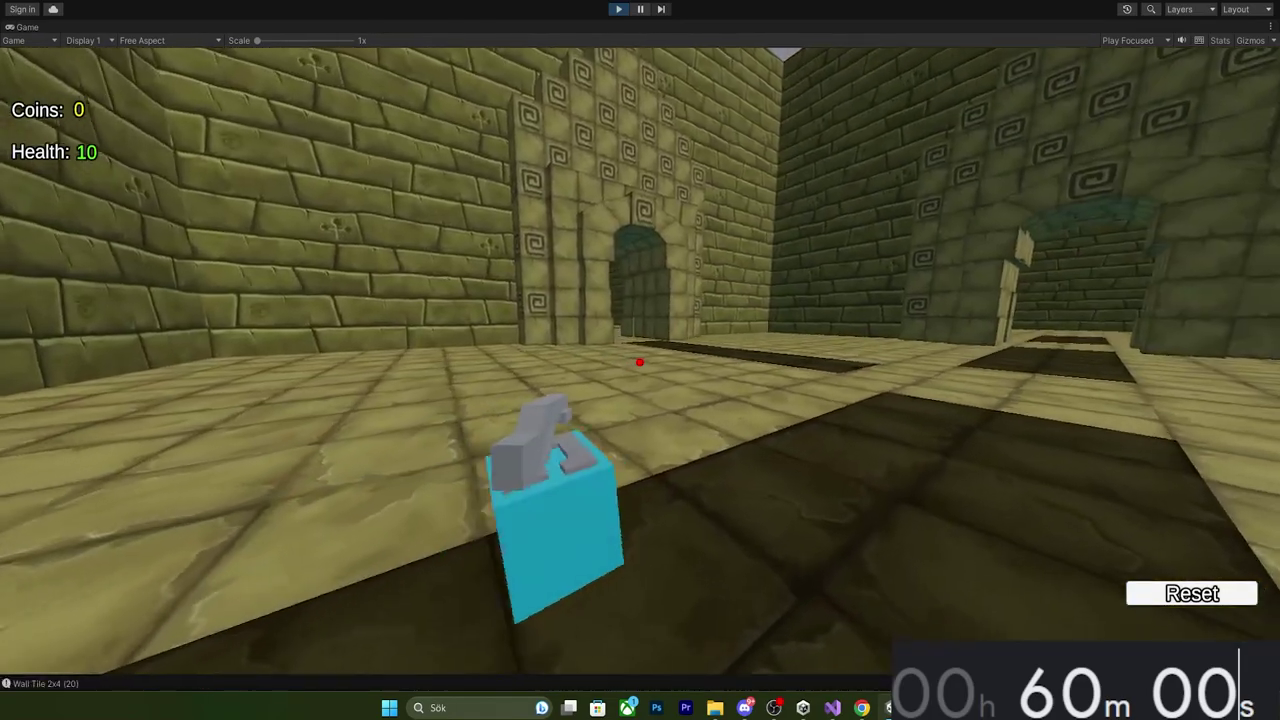
Leave the weapon area through the archway and shoot the grey and blue enemies in the next room
key("w")
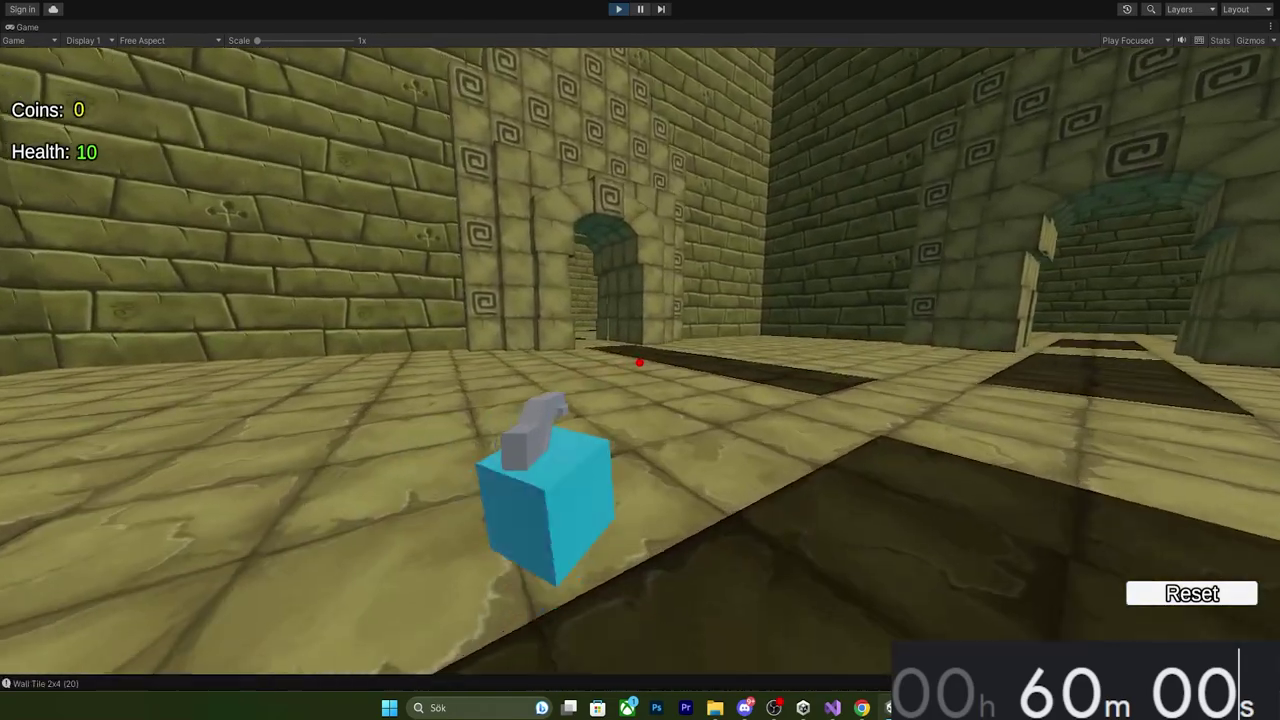
key("w")
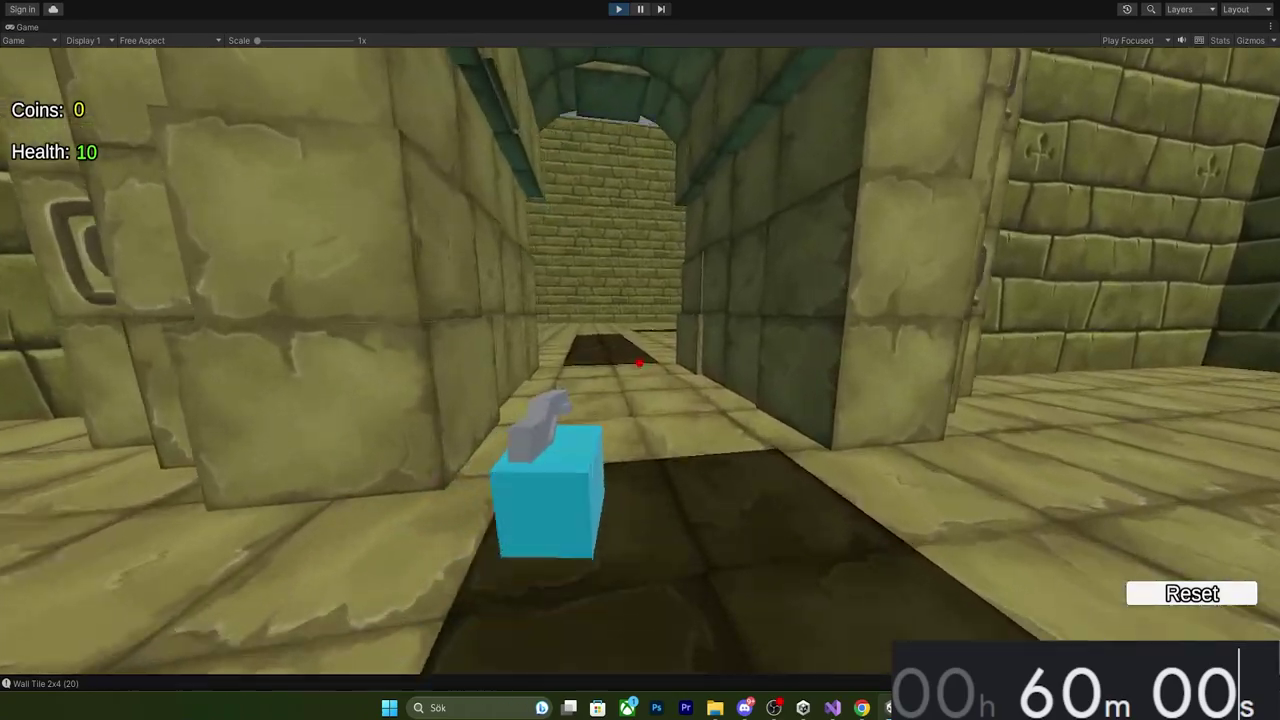
key("w")
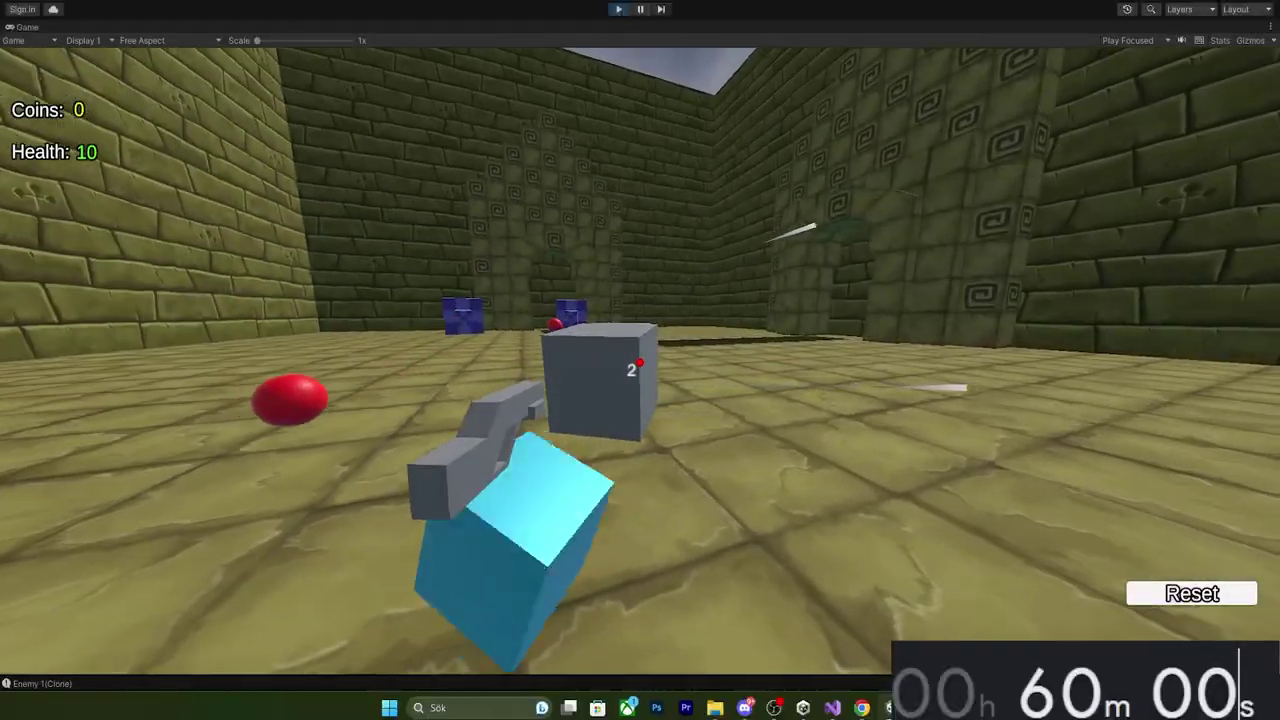
left_click(640, 363)
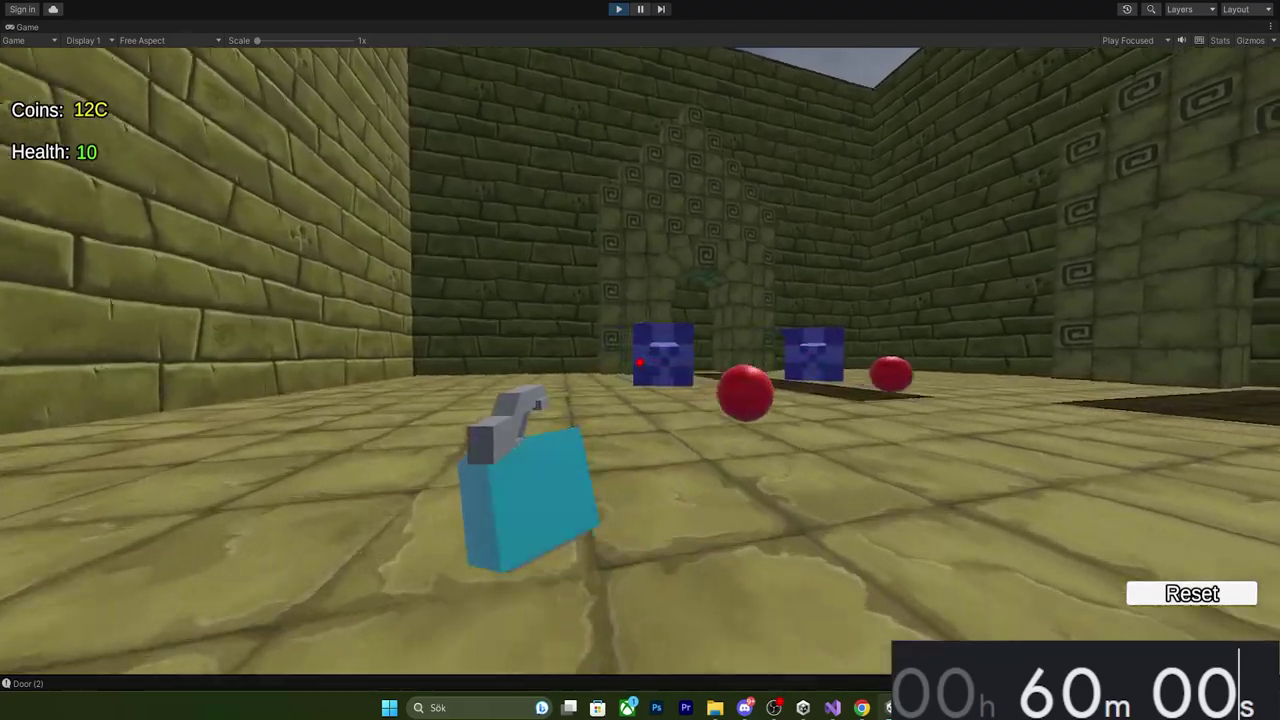
key("w")
left_click(640, 363)
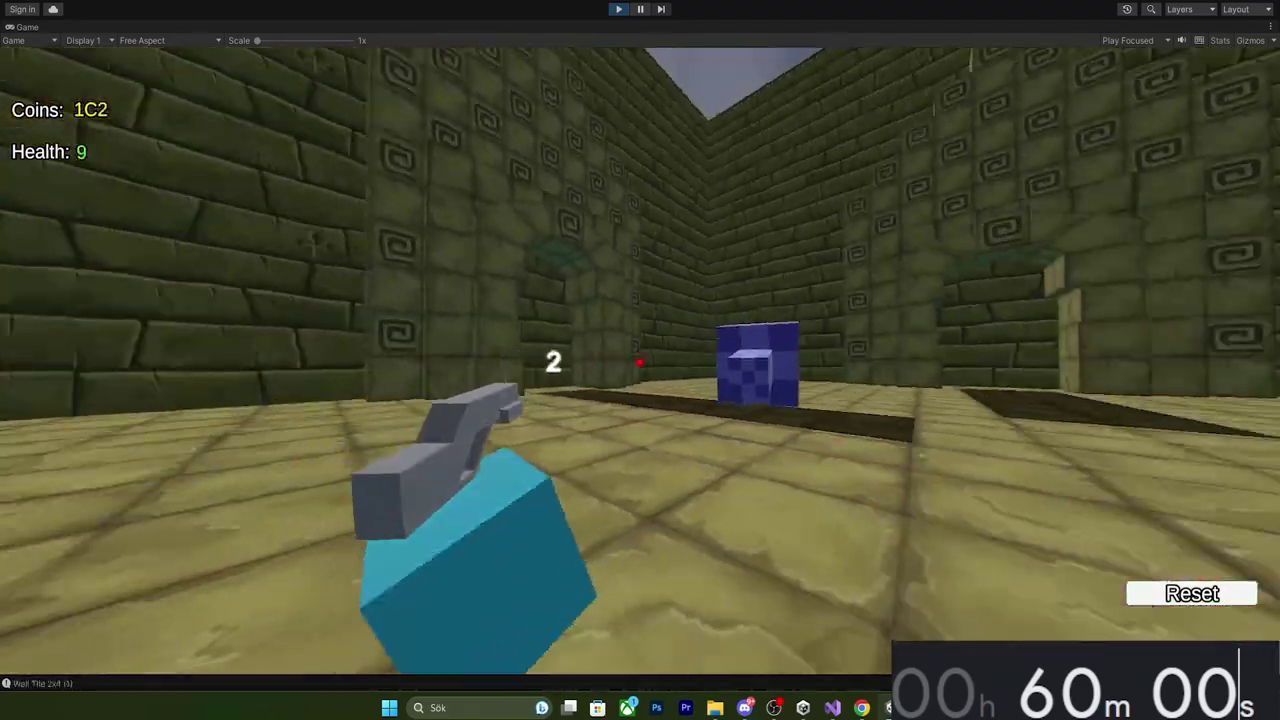
left_click(640, 363)
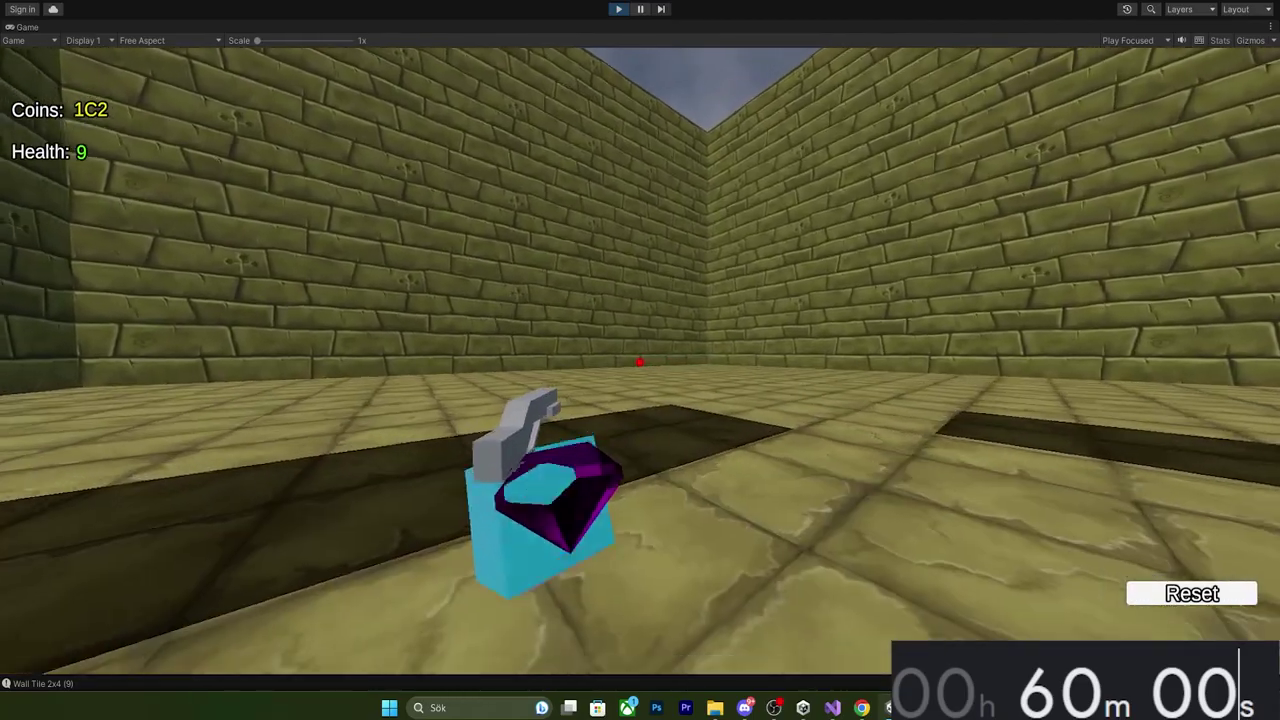
Enter the following room and shoot the grey cube enemies and the blue enemy
key("w")
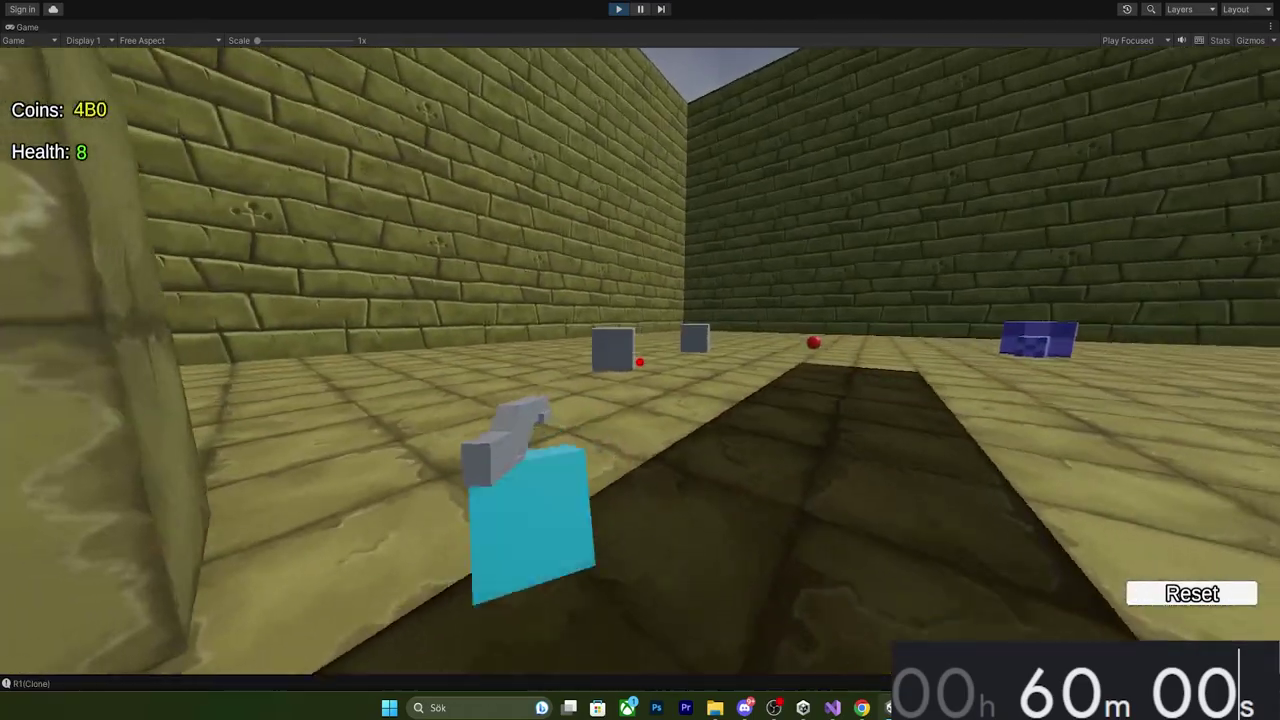
left_click(640, 363)
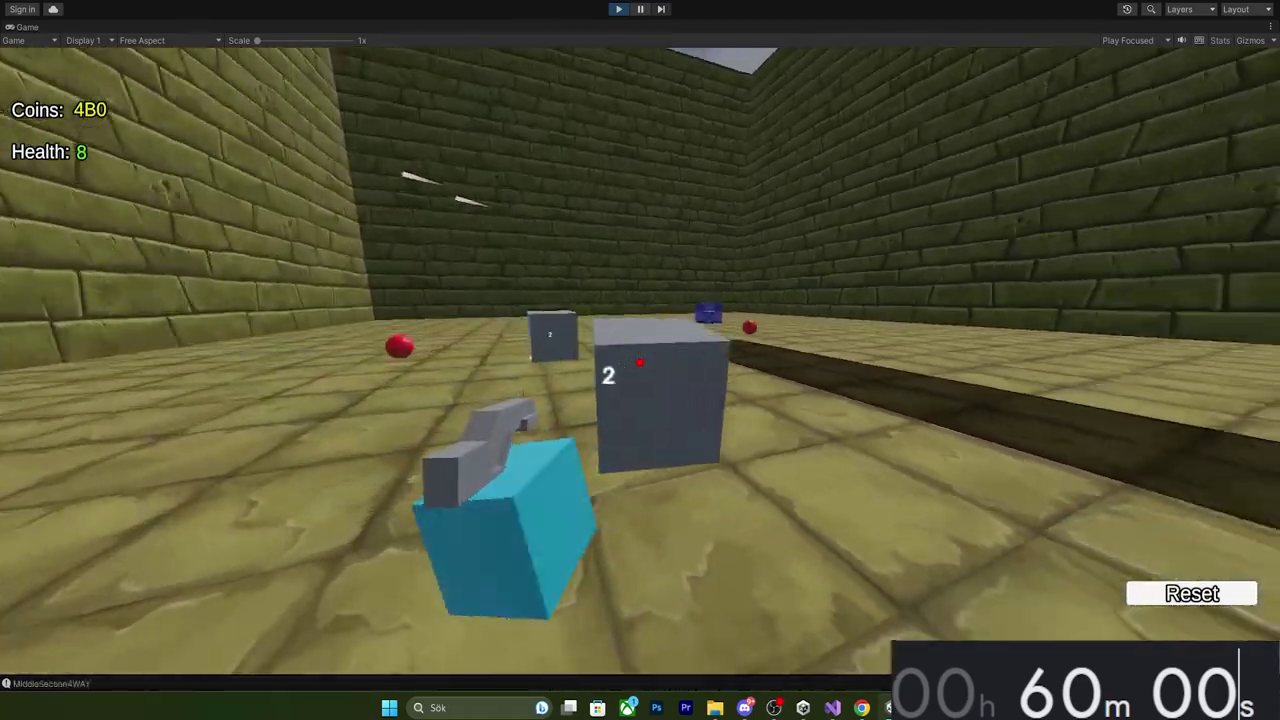
left_click(640, 363)
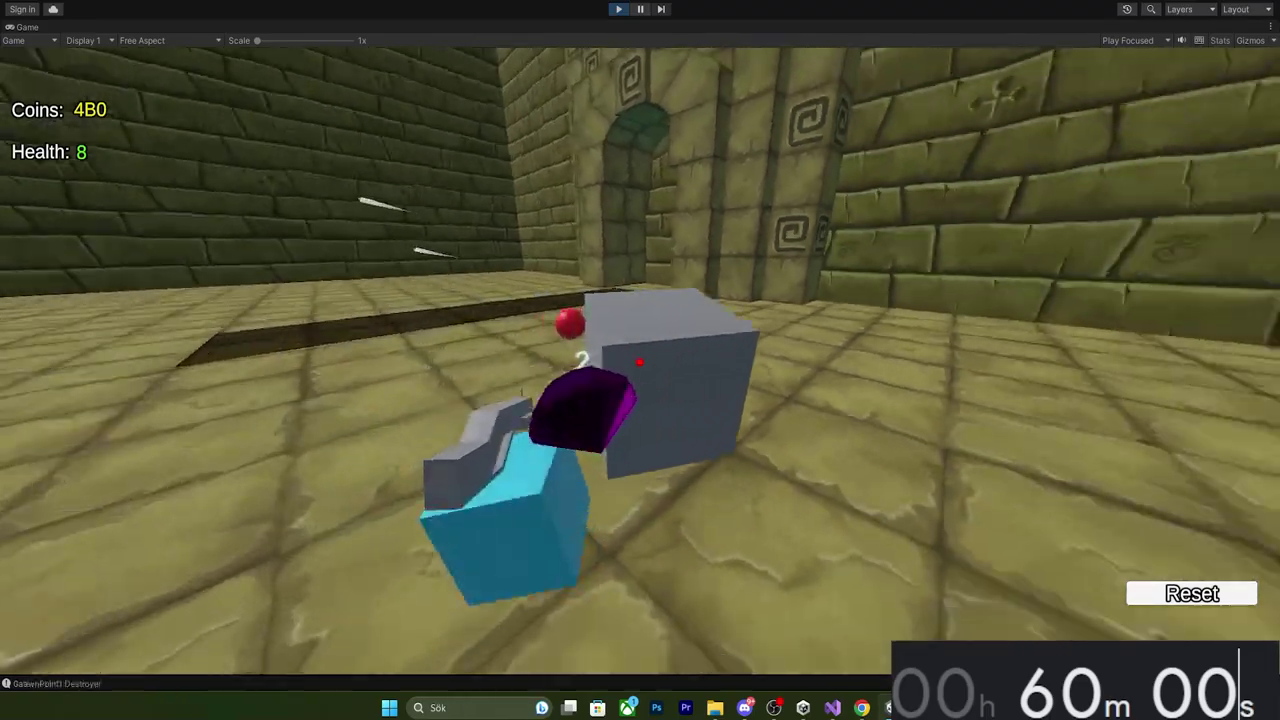
left_click(640, 363)
left_click(640, 363)
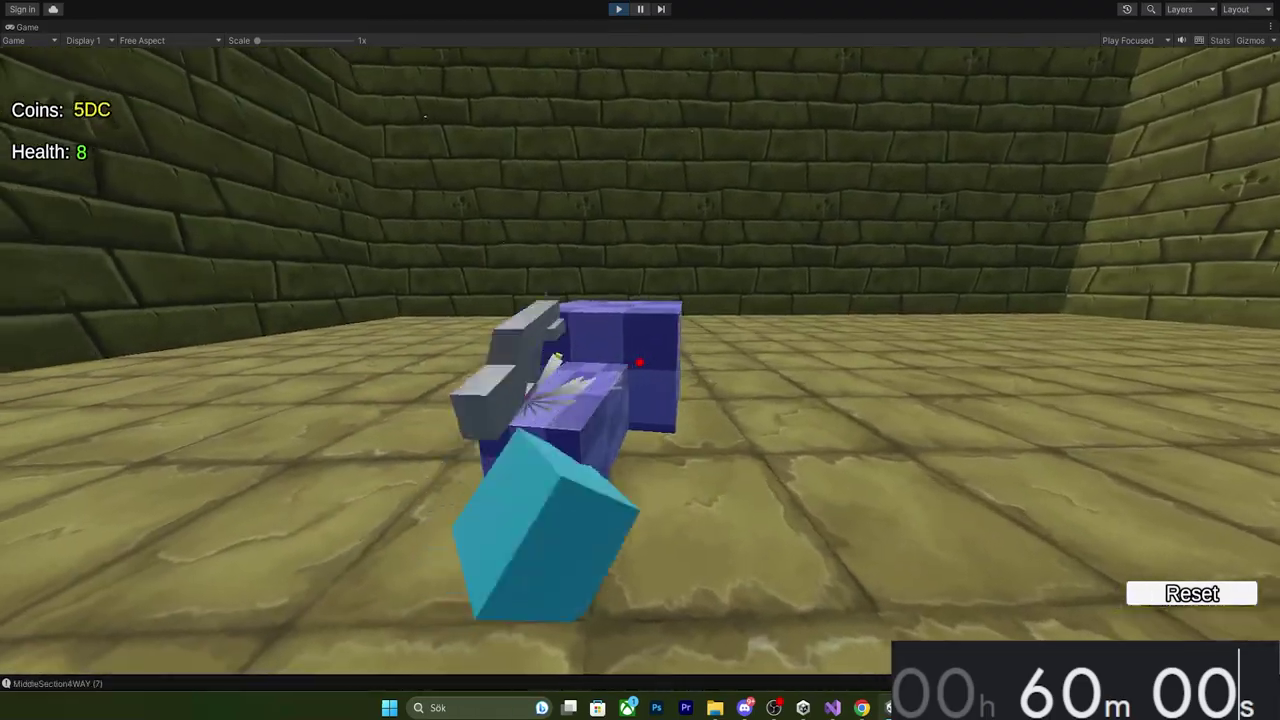
key("w")
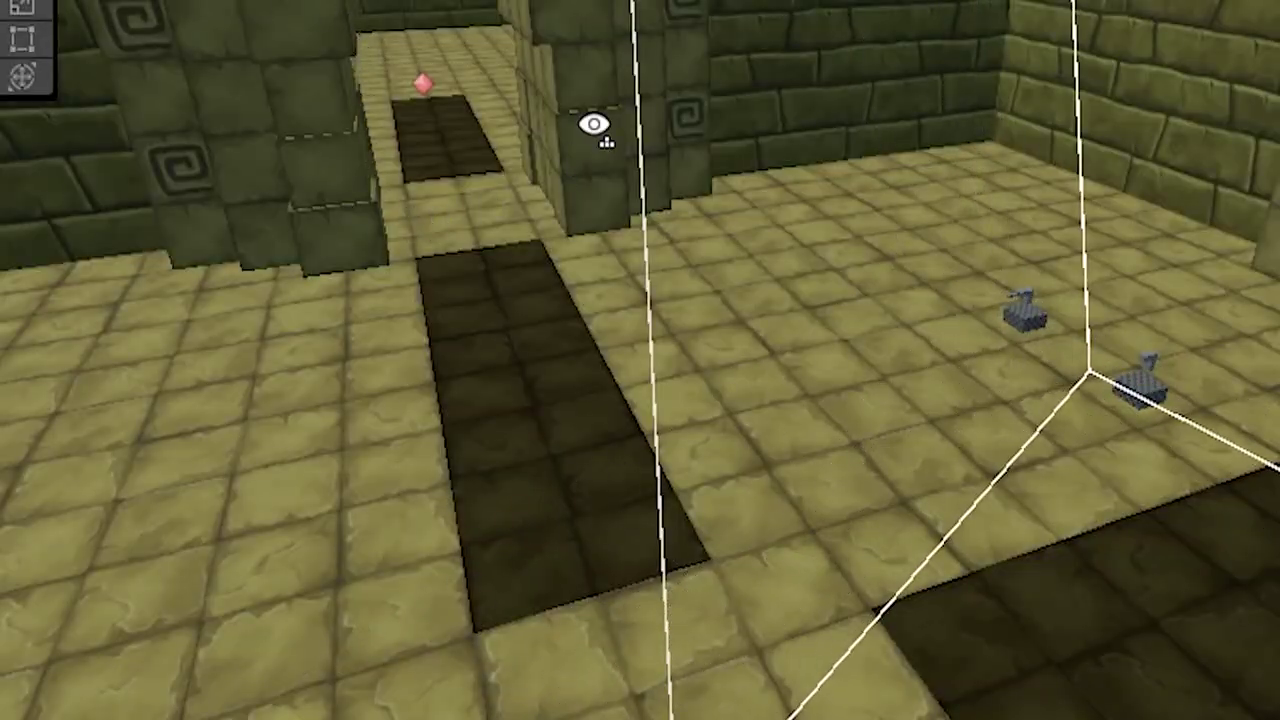
Fly the Scene view camera over the dungeon rooms to examine their layout
right_click_drag(594, 124, 554, 420)
key("w")
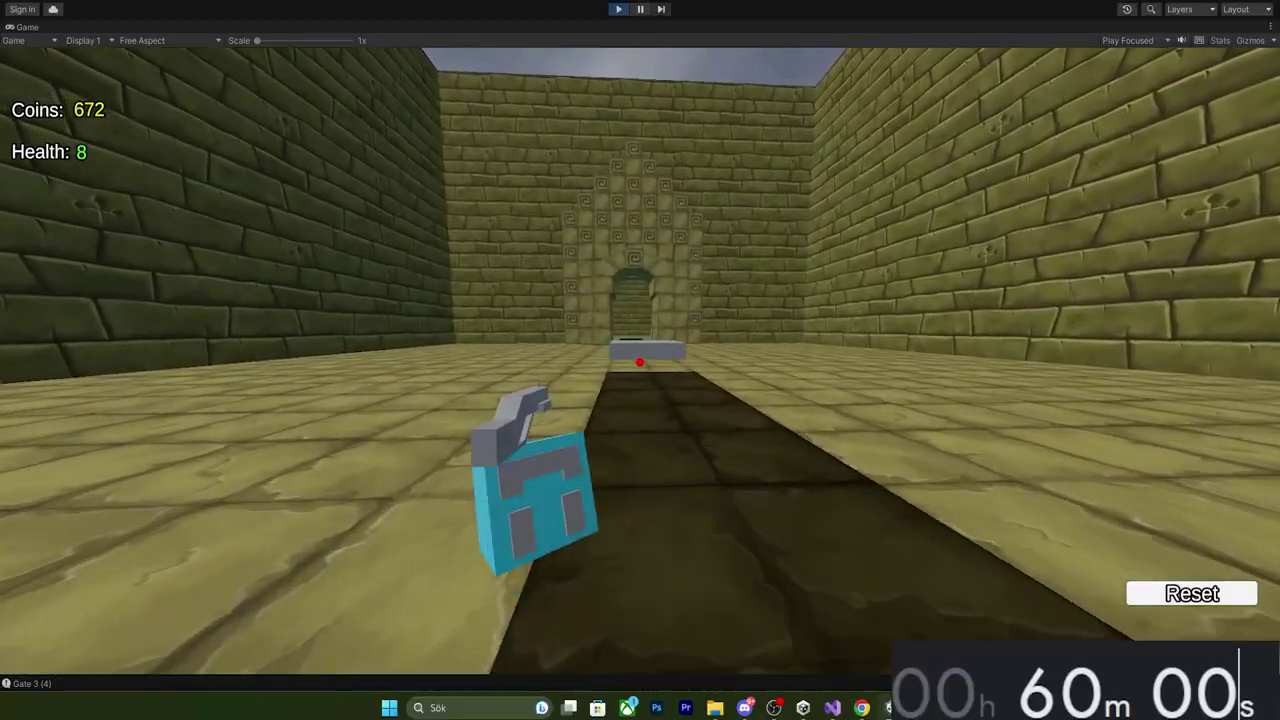
Roll the cube past the grey slab, through the archway into another room, and shoot the blue enemy there
key("a")
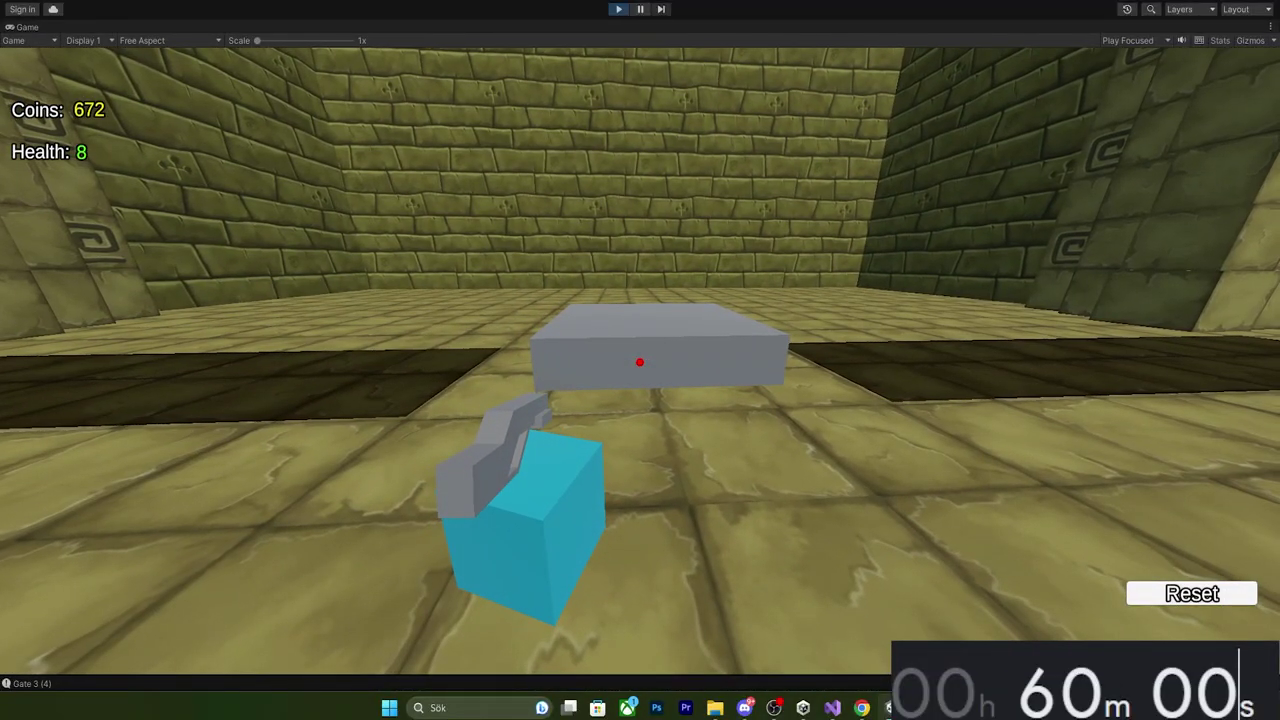
key("a")
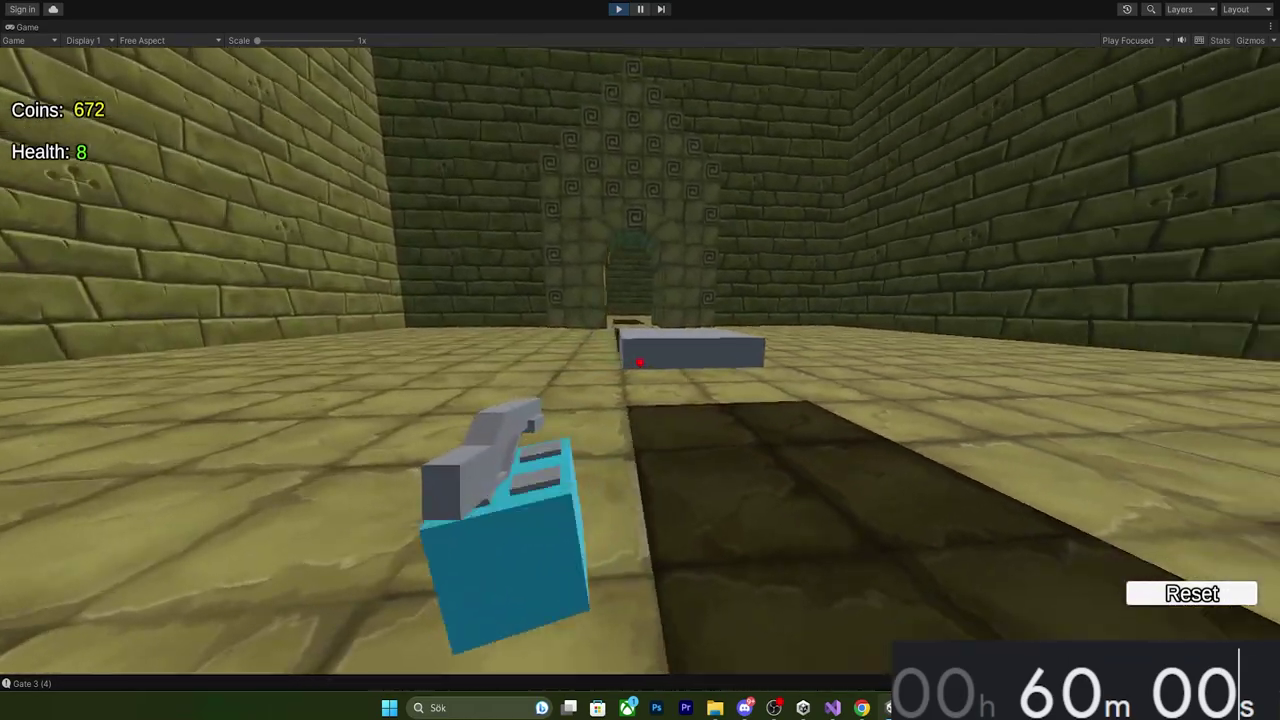
key("w")
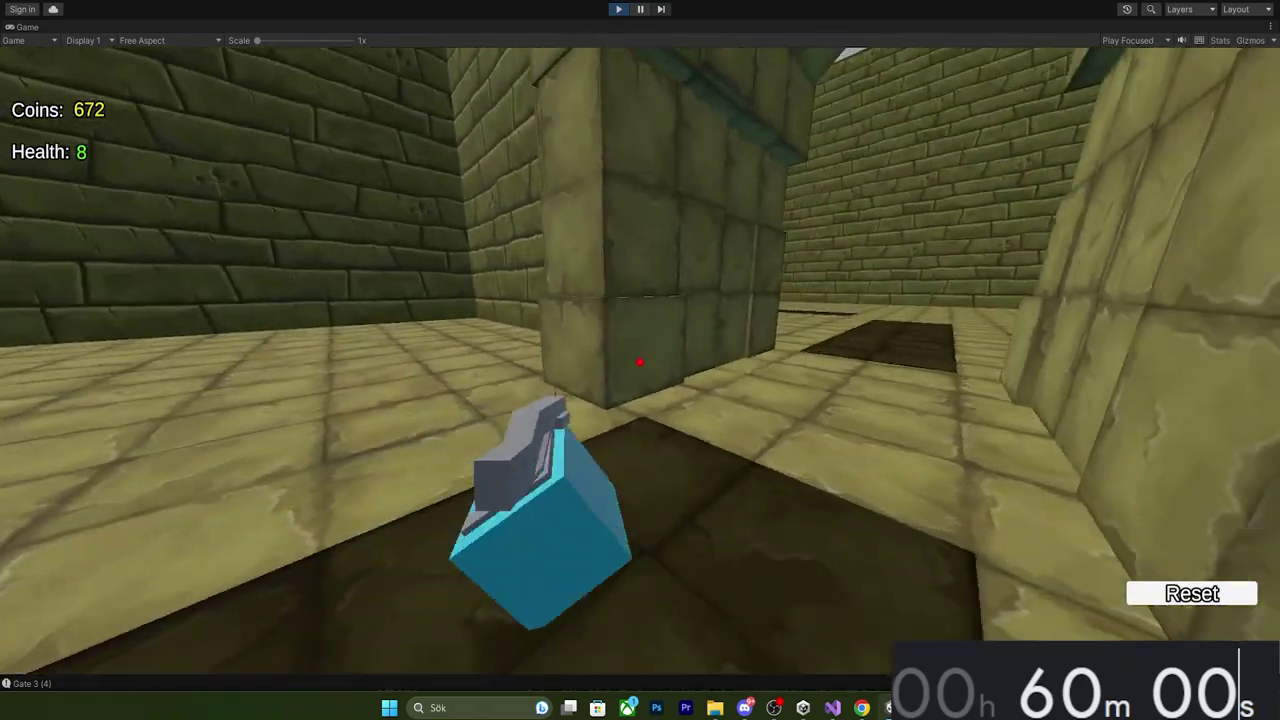
key("w")
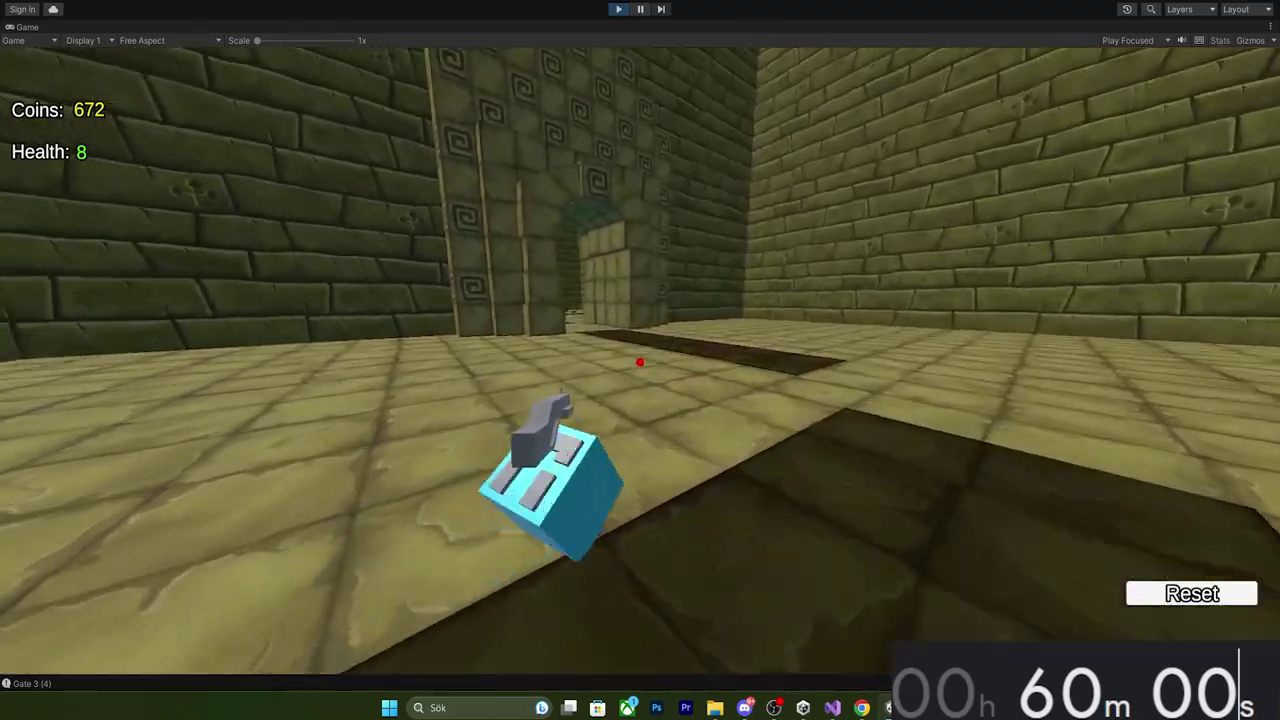
key("w")
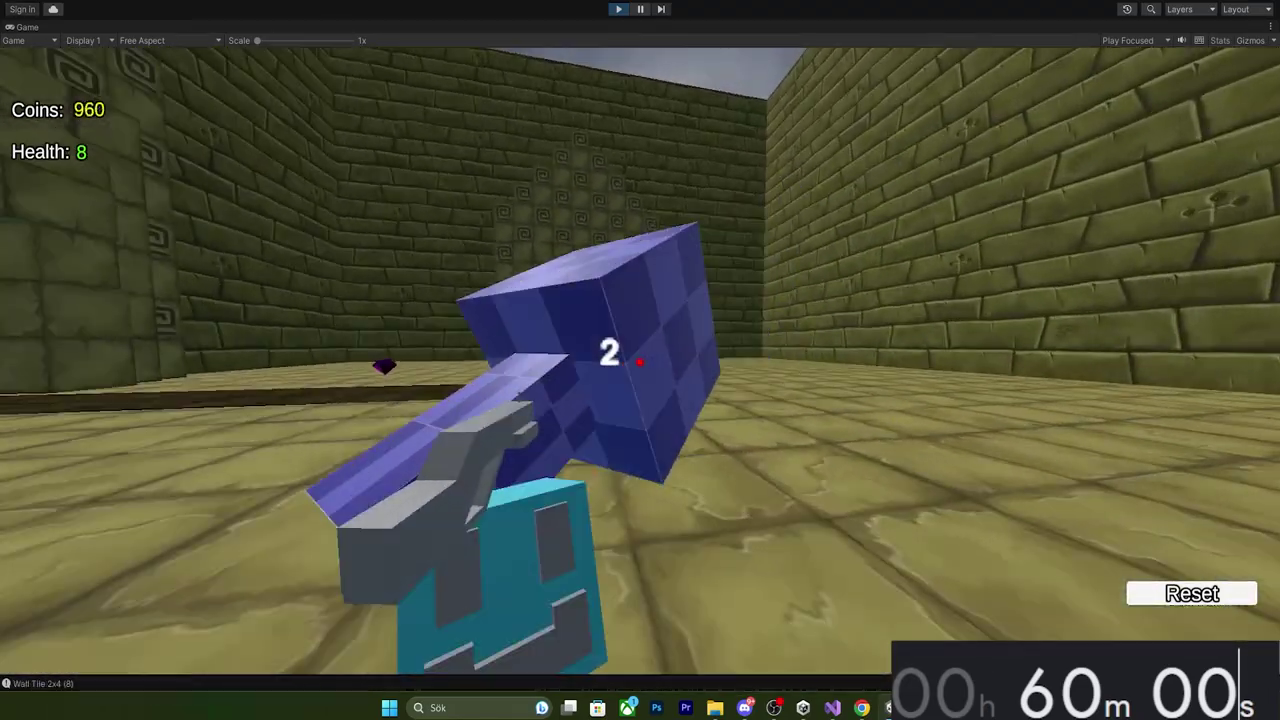
left_click(640, 362)
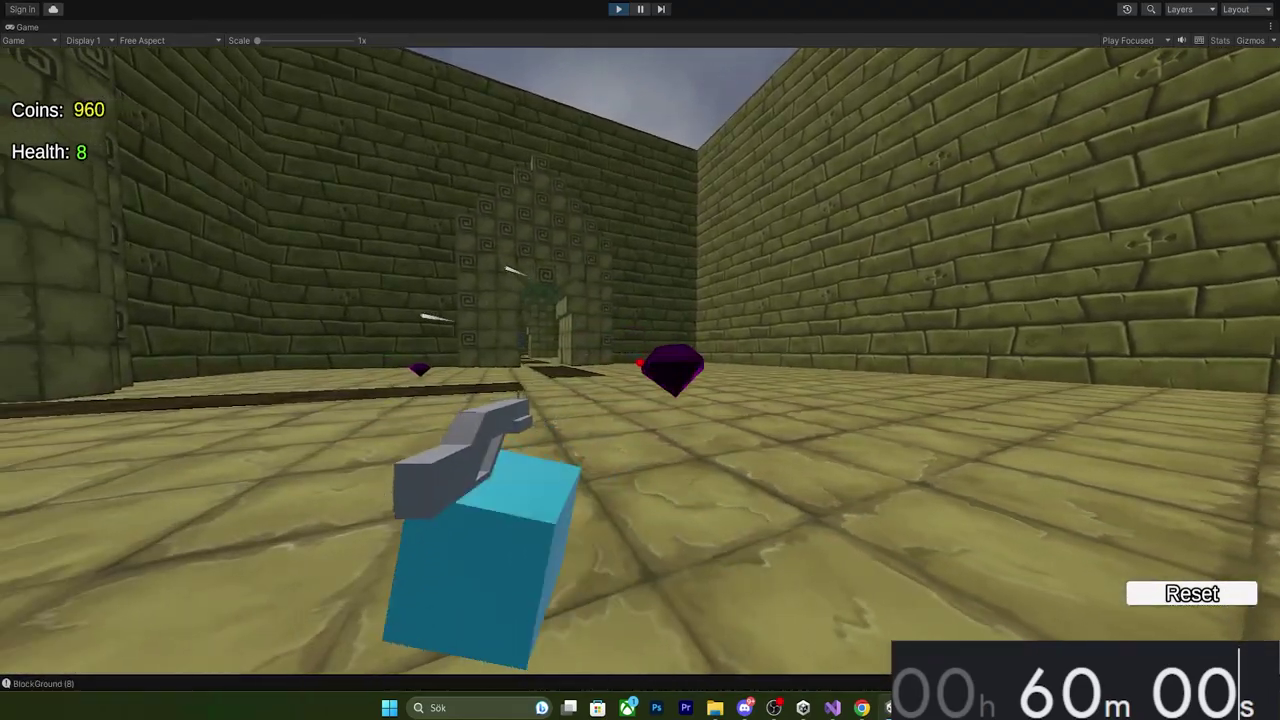
Collect the purple gems and roll the cube through the archway into the room with the grey cubes
key("a")
key("w")
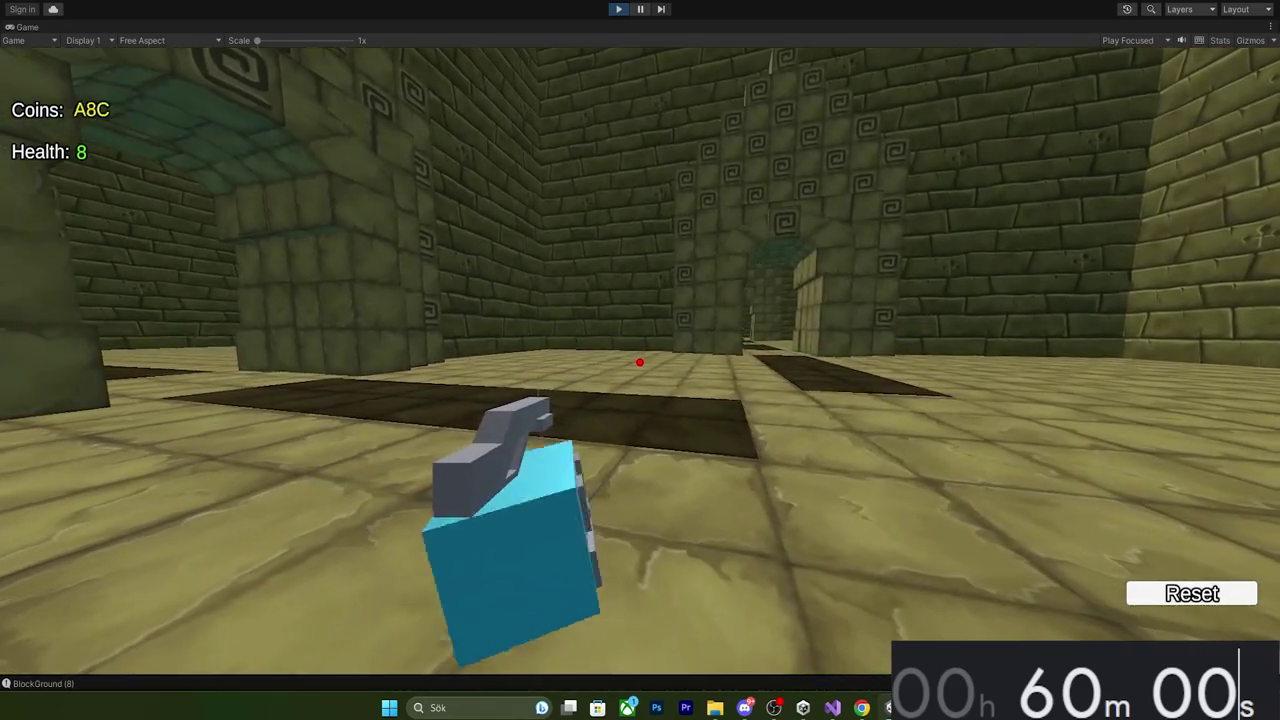
key("w")
key("w")
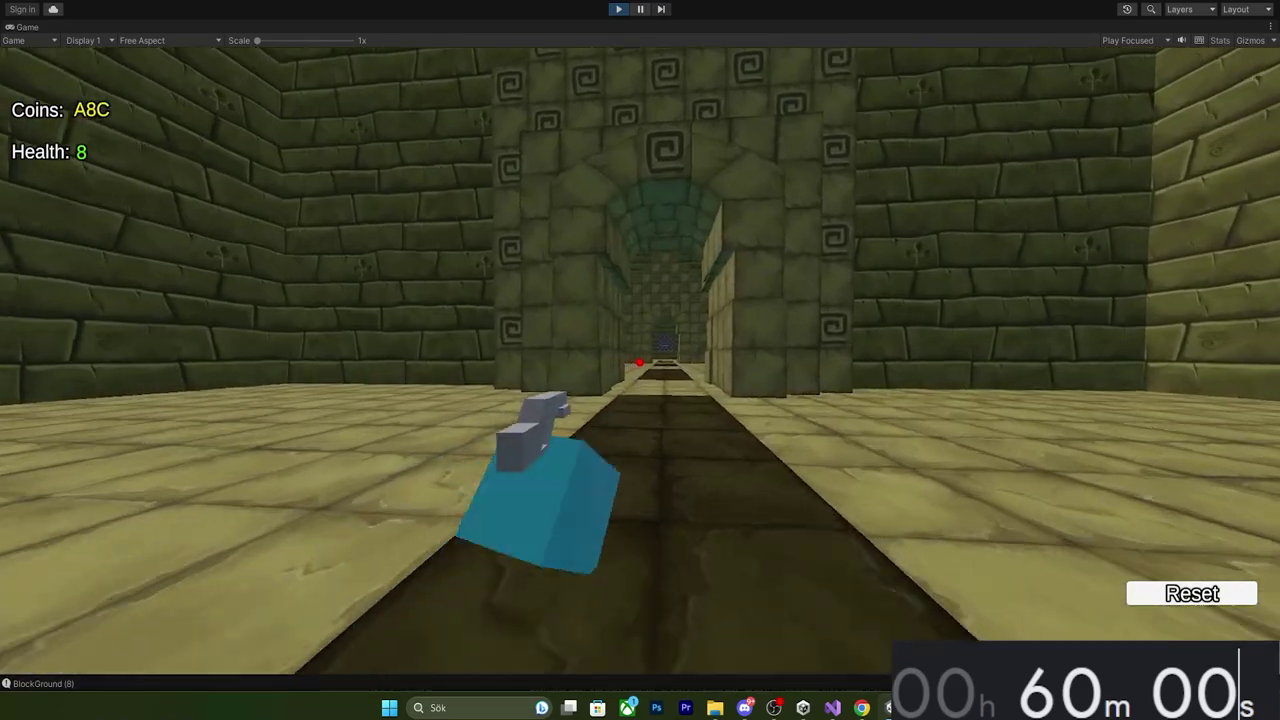
key("w")
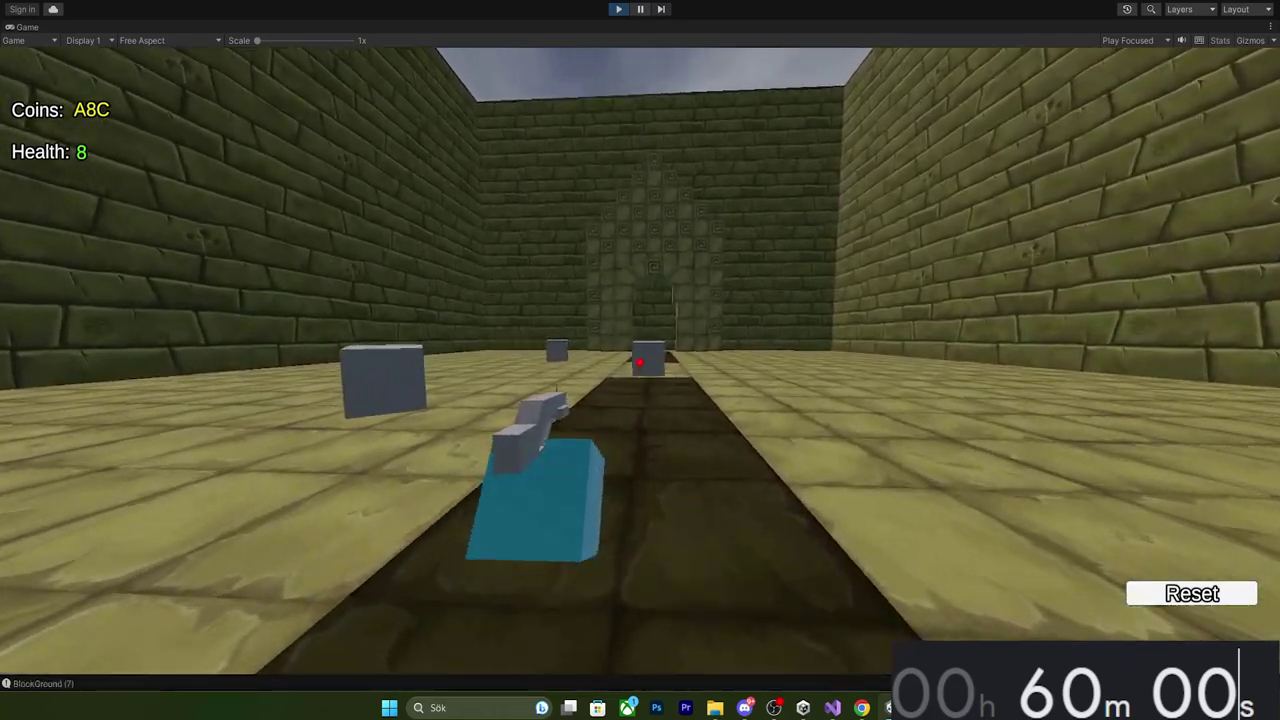
Shoot the grey cube enemies around the dark floor strips and collect the purple gem they drop
key("d")
left_click(640, 362)
left_click(640, 362)
key("w")
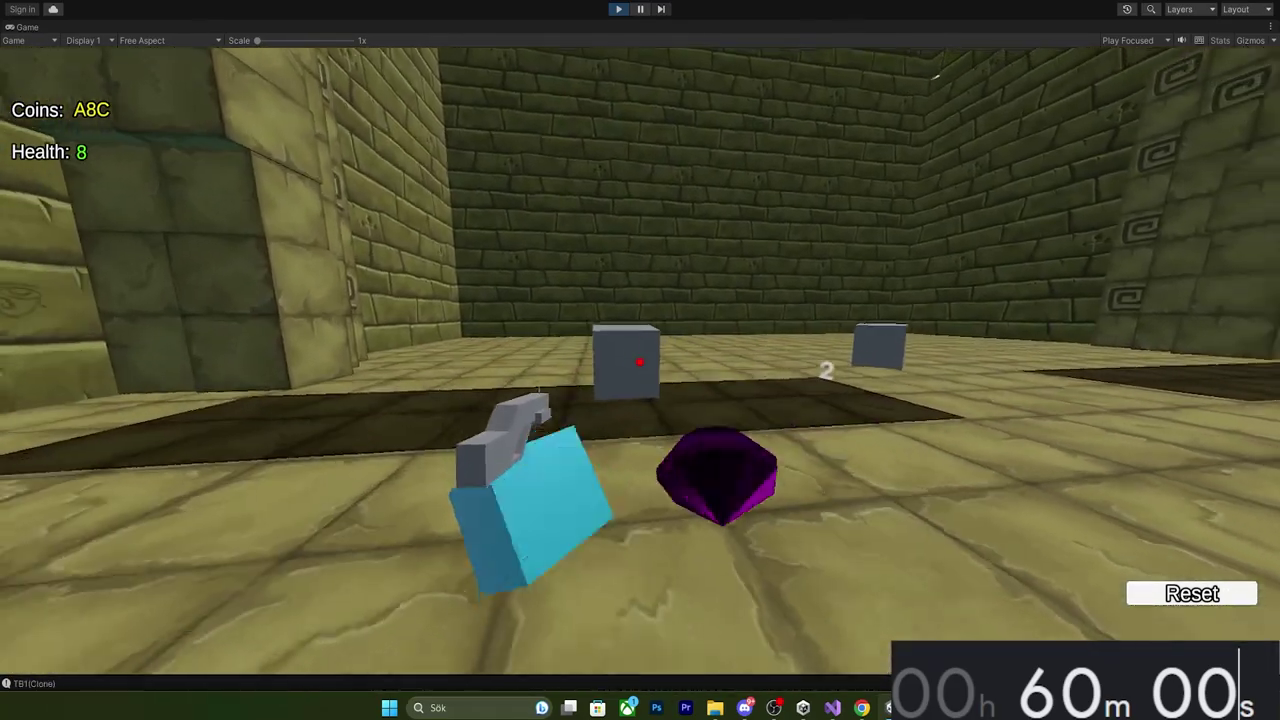
left_click(640, 362)
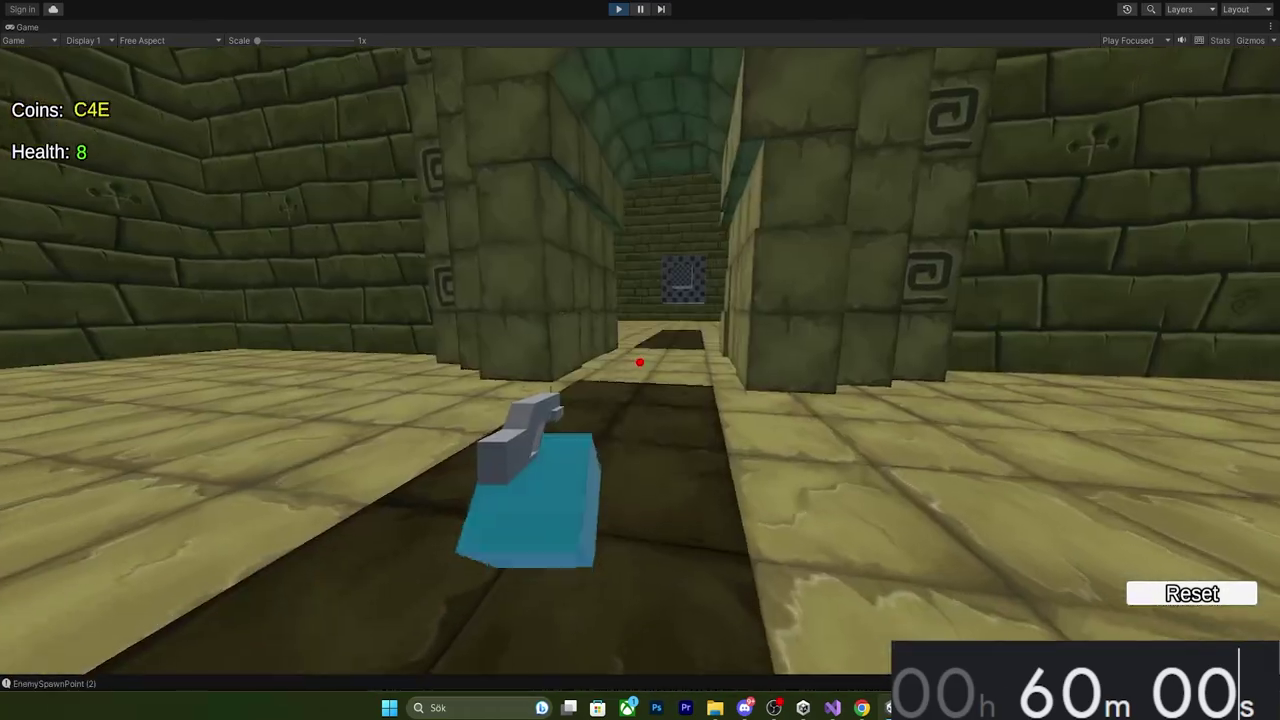
Enter the boss room and shoot the grey cubes and checkered boss while dodging the red exploding balls
key("d")
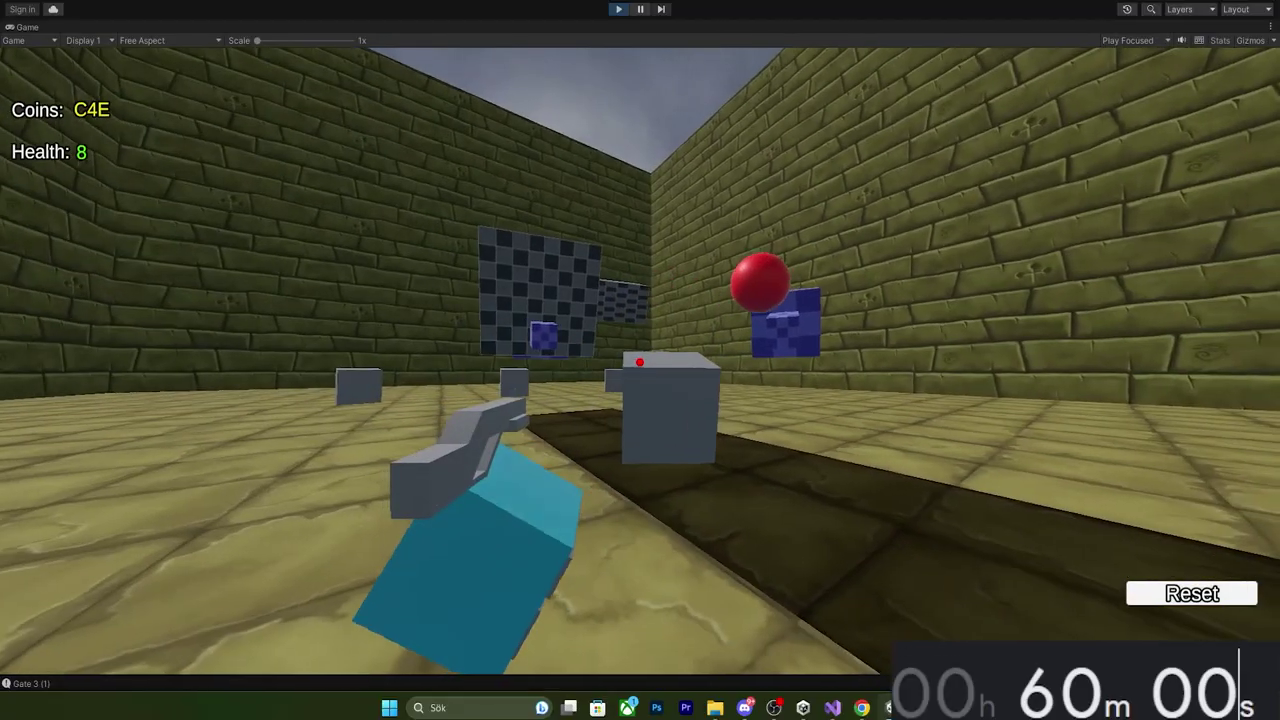
left_click(640, 362)
left_click(640, 362)
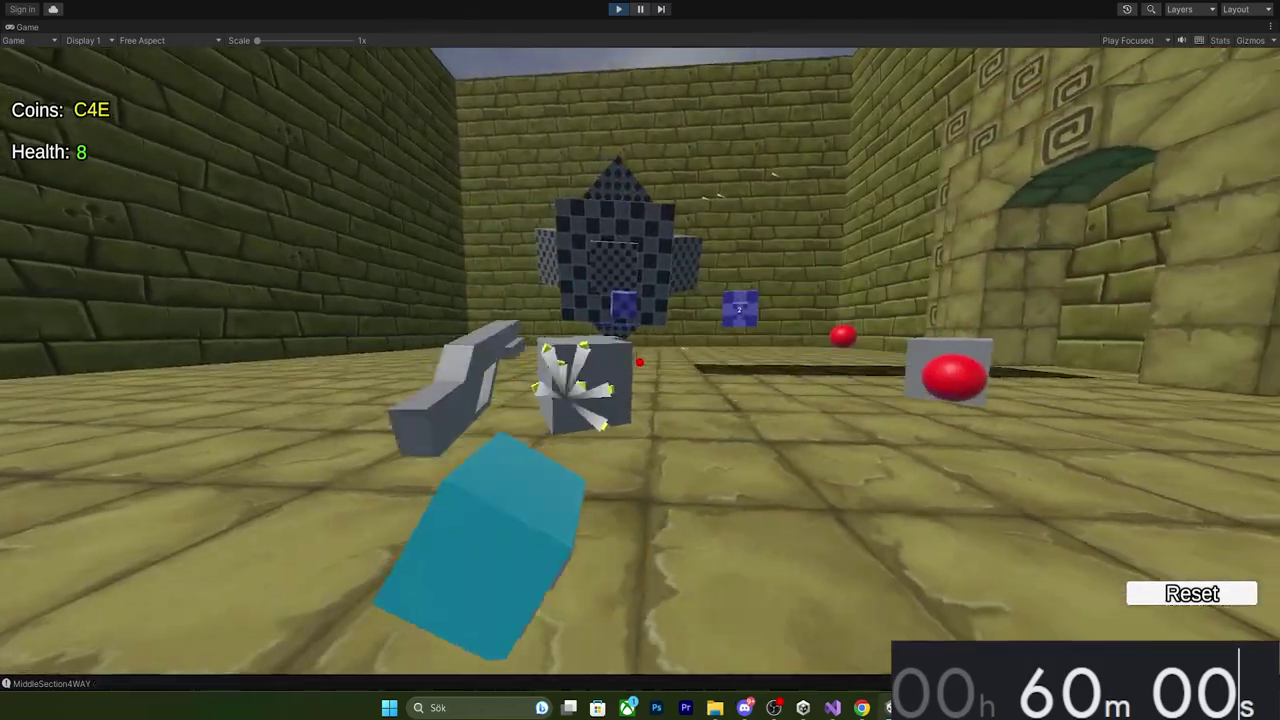
left_click(640, 362)
left_click(640, 362)
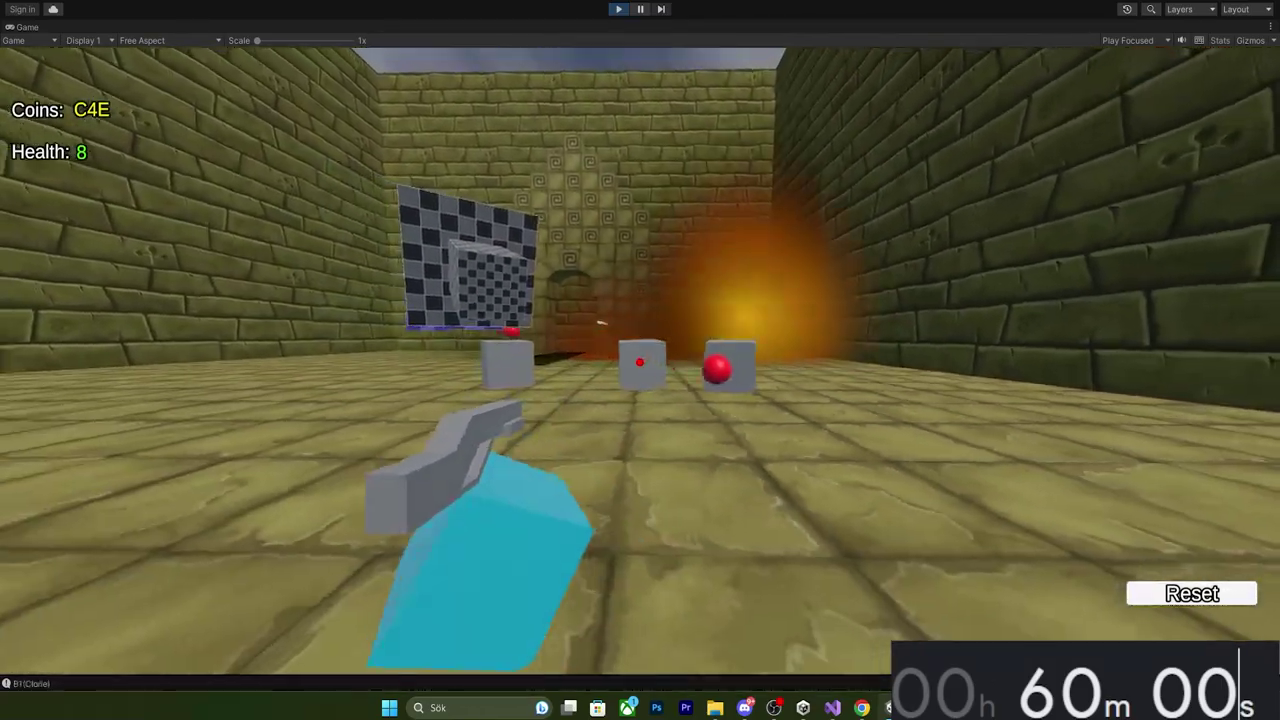
left_click(640, 362)
left_click(640, 362)
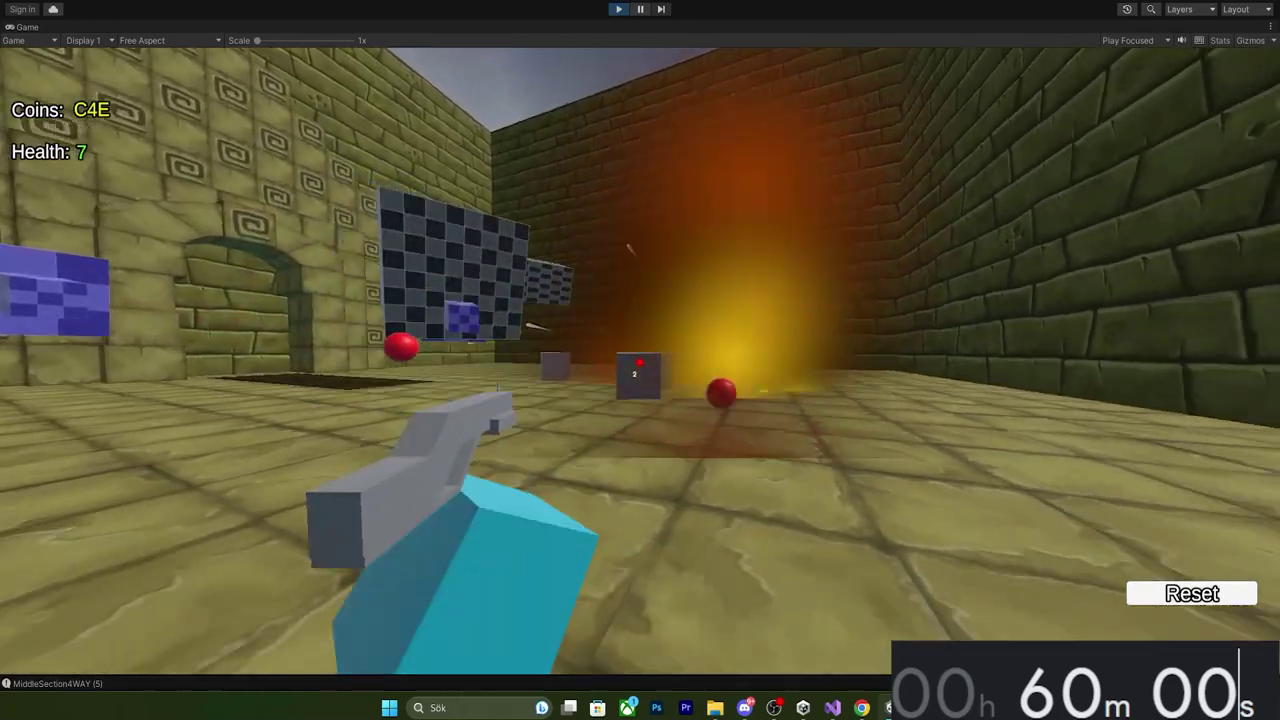
left_click(640, 362)
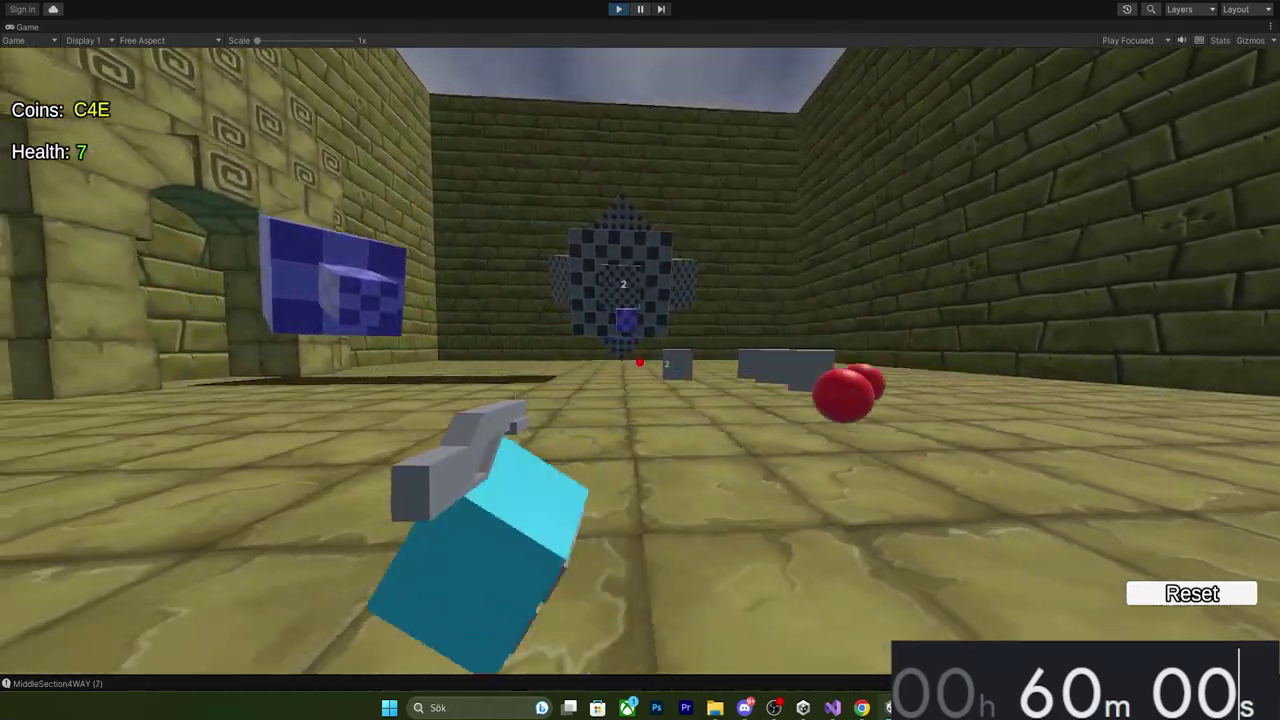
Keep firing at the floating checkered boss and its remaining grey cubes, collecting dropped purple gems while circling the room
left_click(640, 362)
left_click(640, 362)
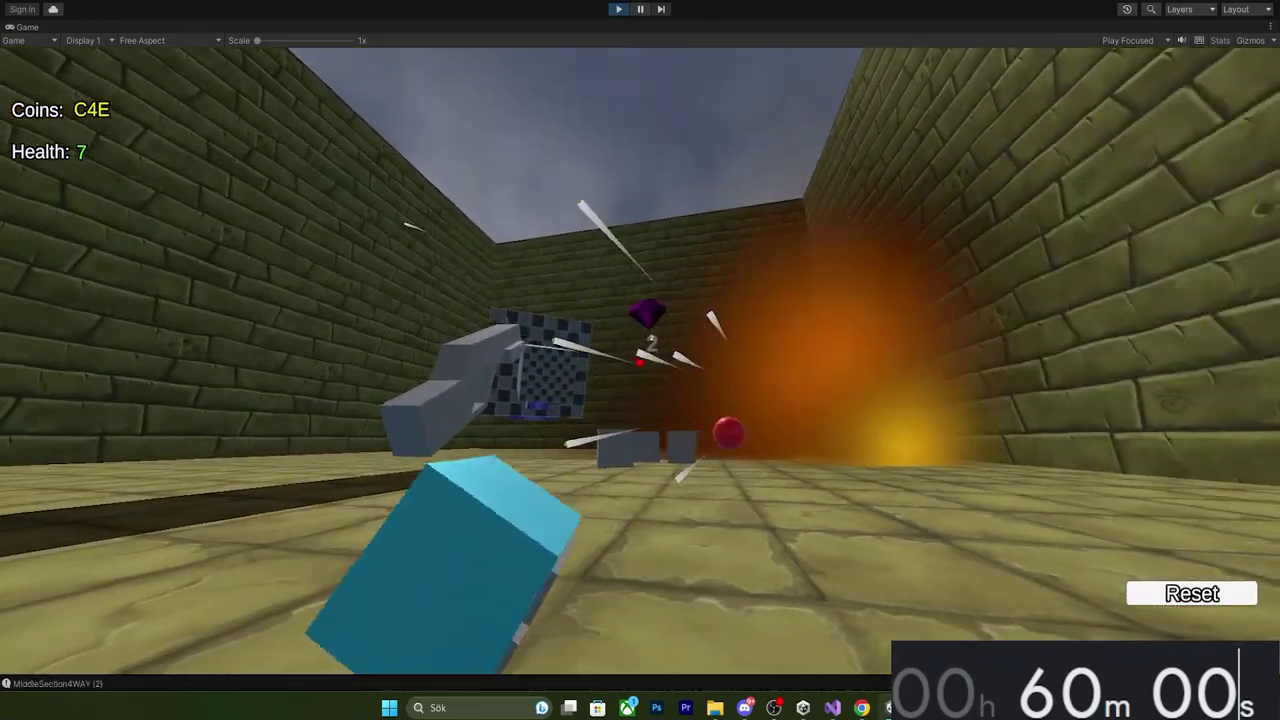
left_click(640, 362)
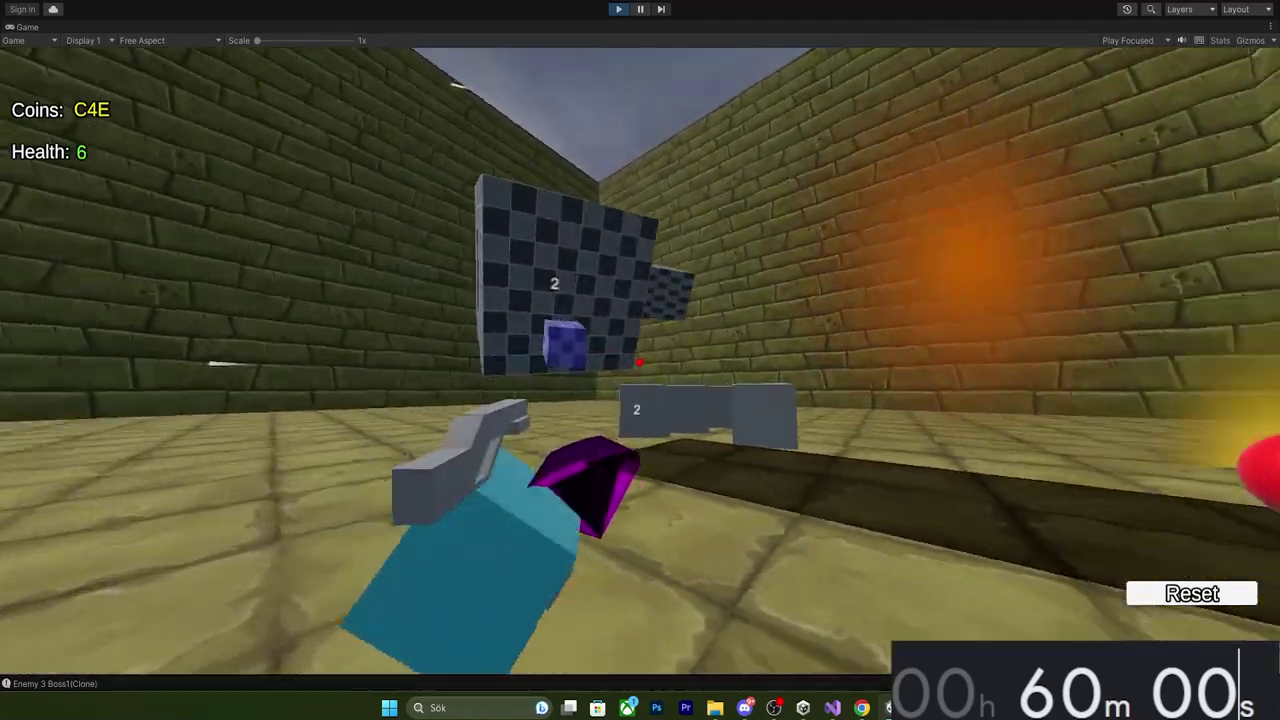
left_click(640, 362)
left_click(640, 362)
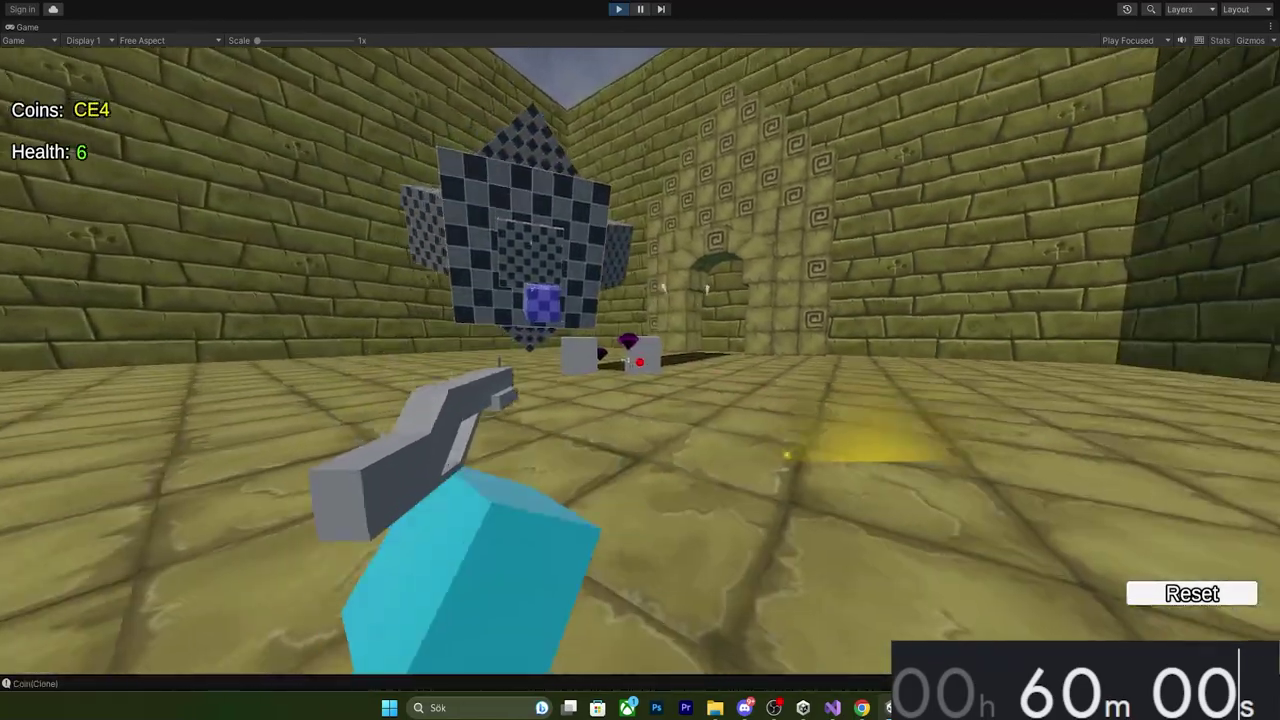
left_click(640, 362)
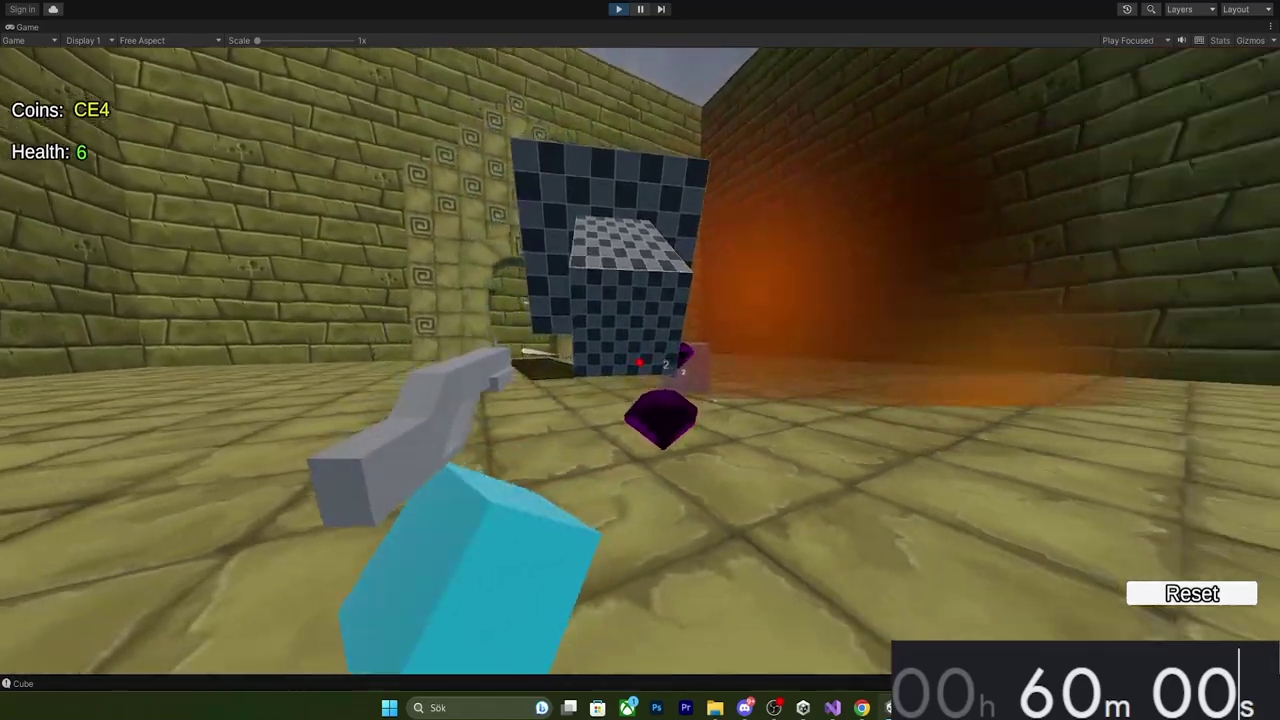
left_click(640, 362)
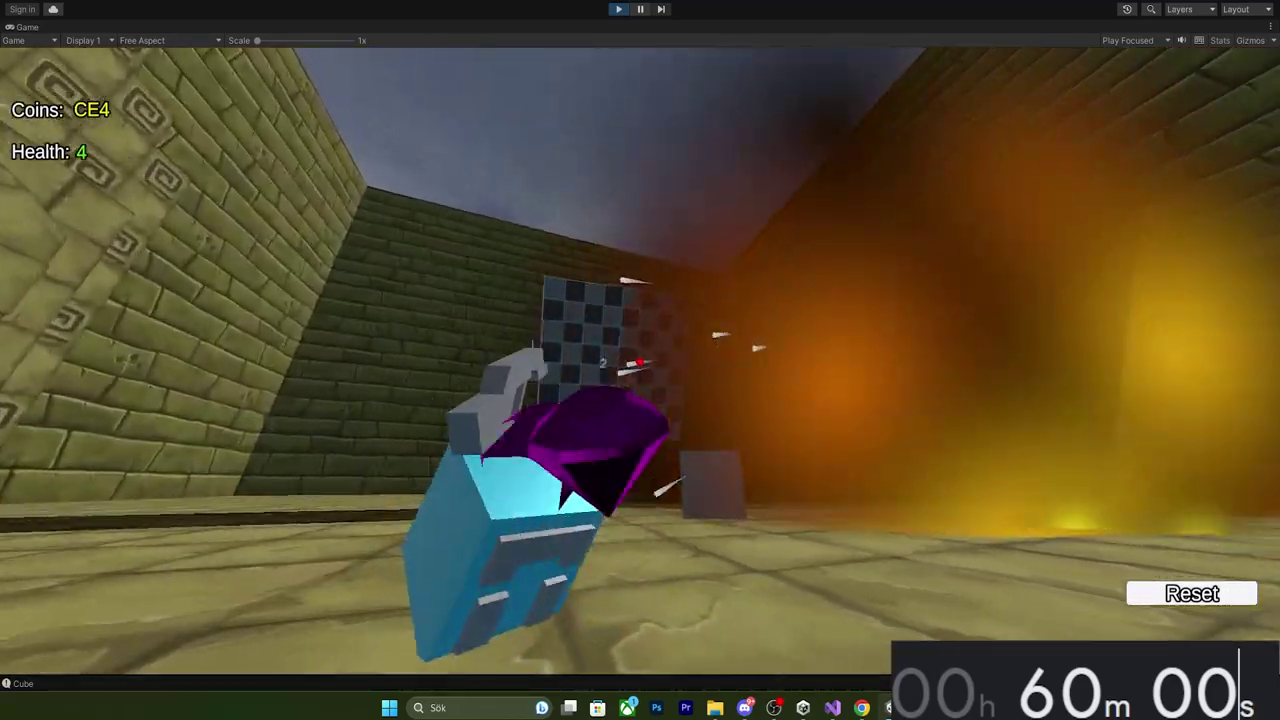
left_click(640, 362)
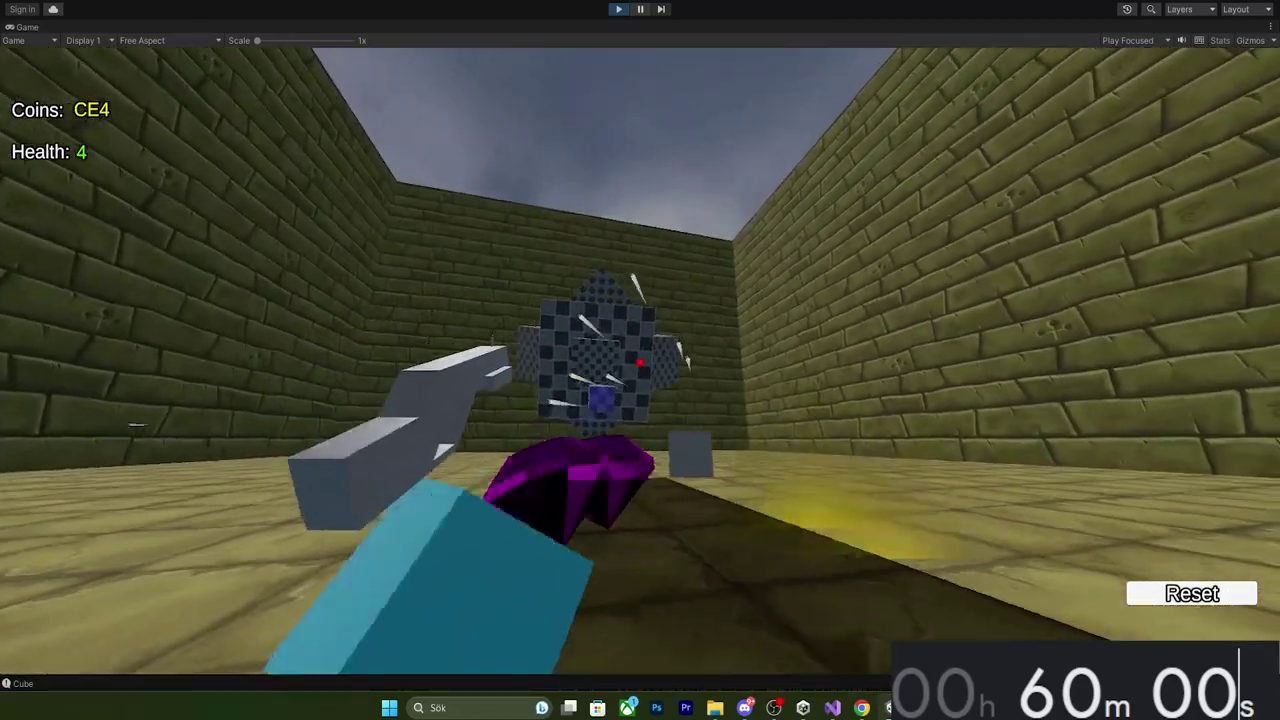
key("a")
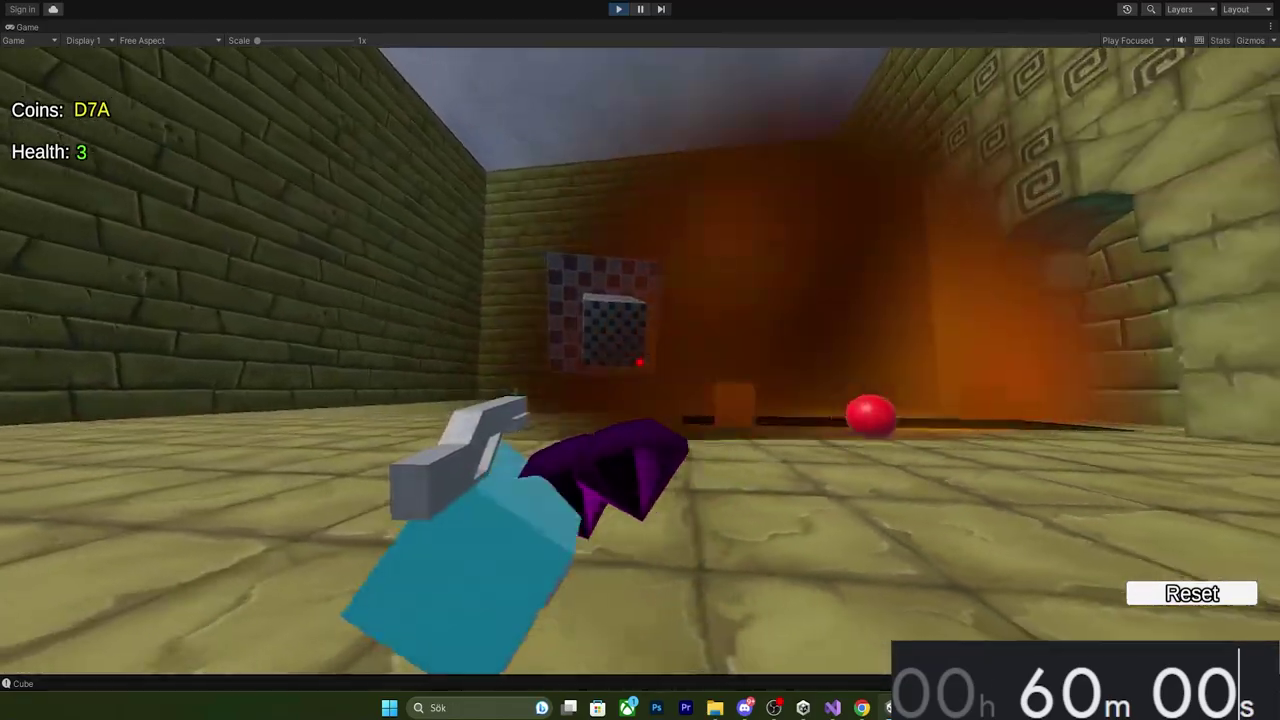
key("a")
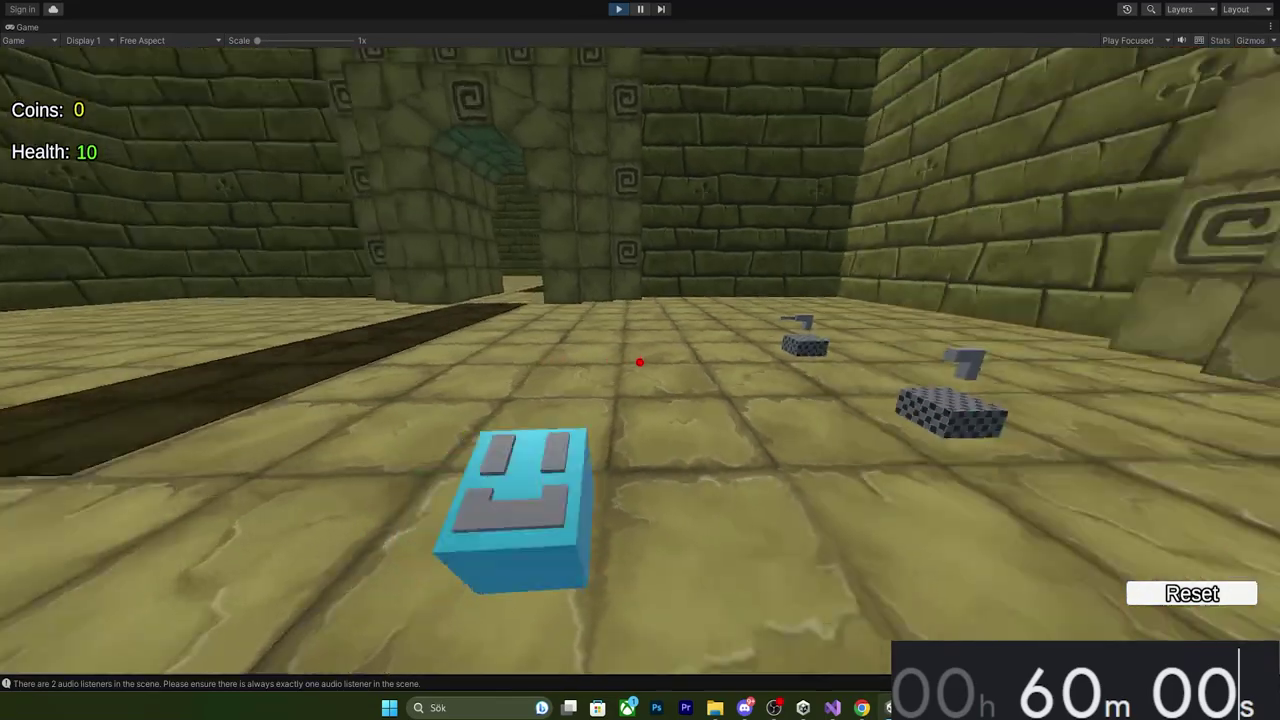
Pick up the pistol in the starting room and roll through the archway into the checkered boss's room
key("w")
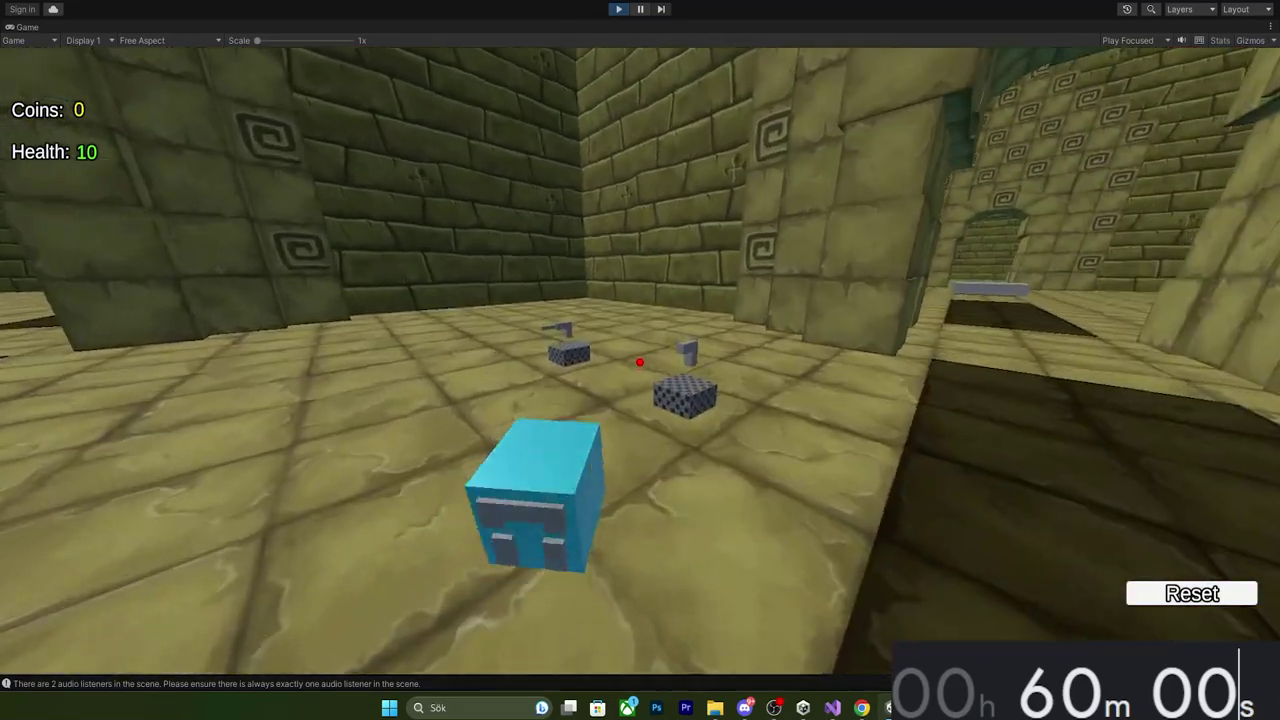
key("e")
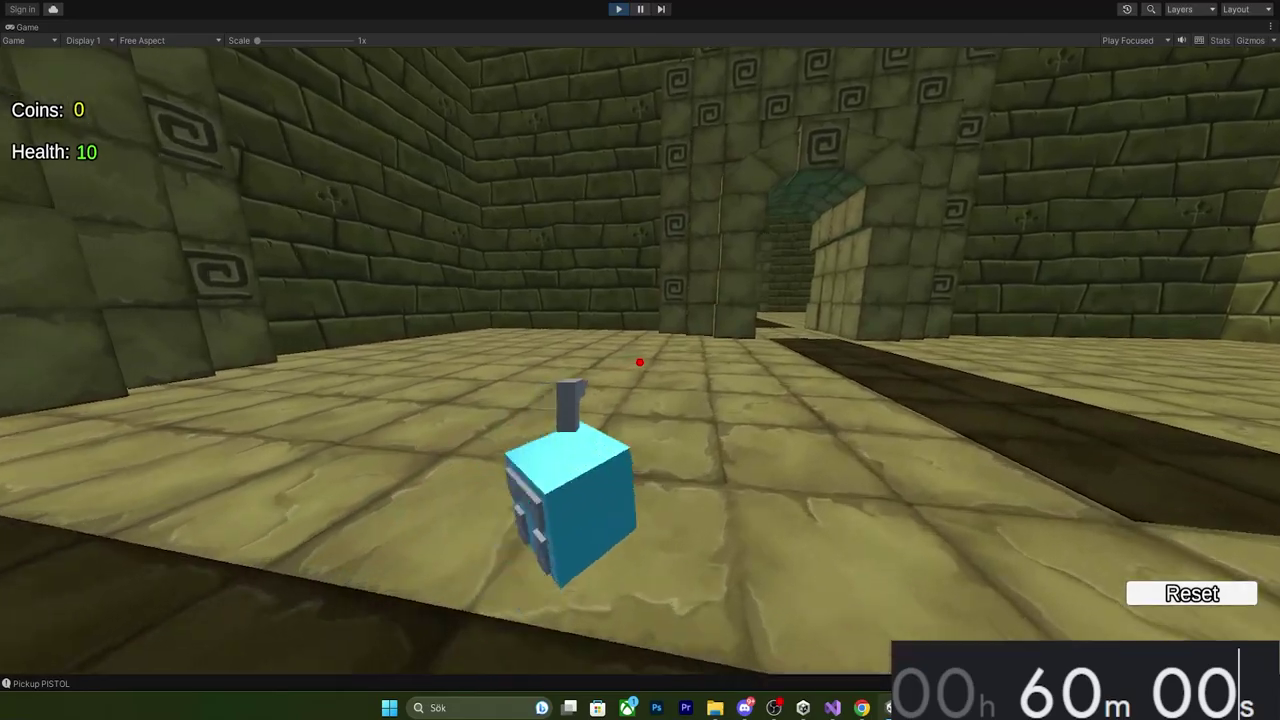
key("w")
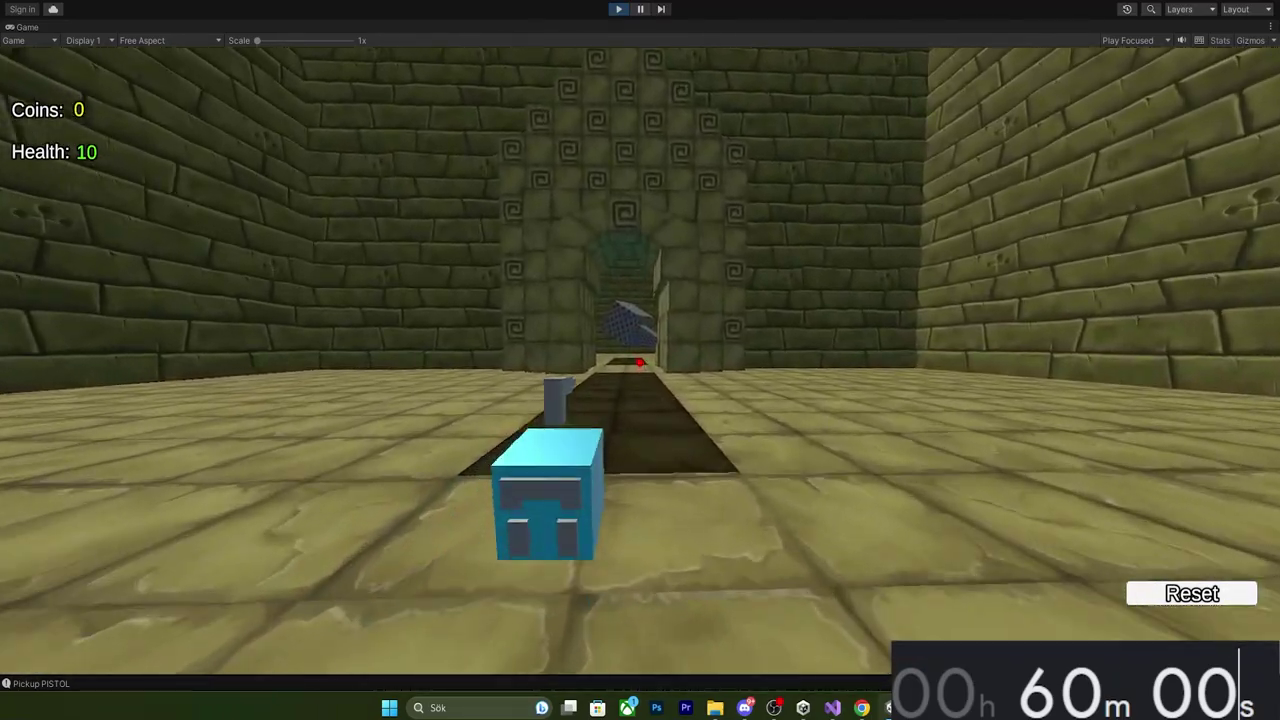
key("w")
key("w")
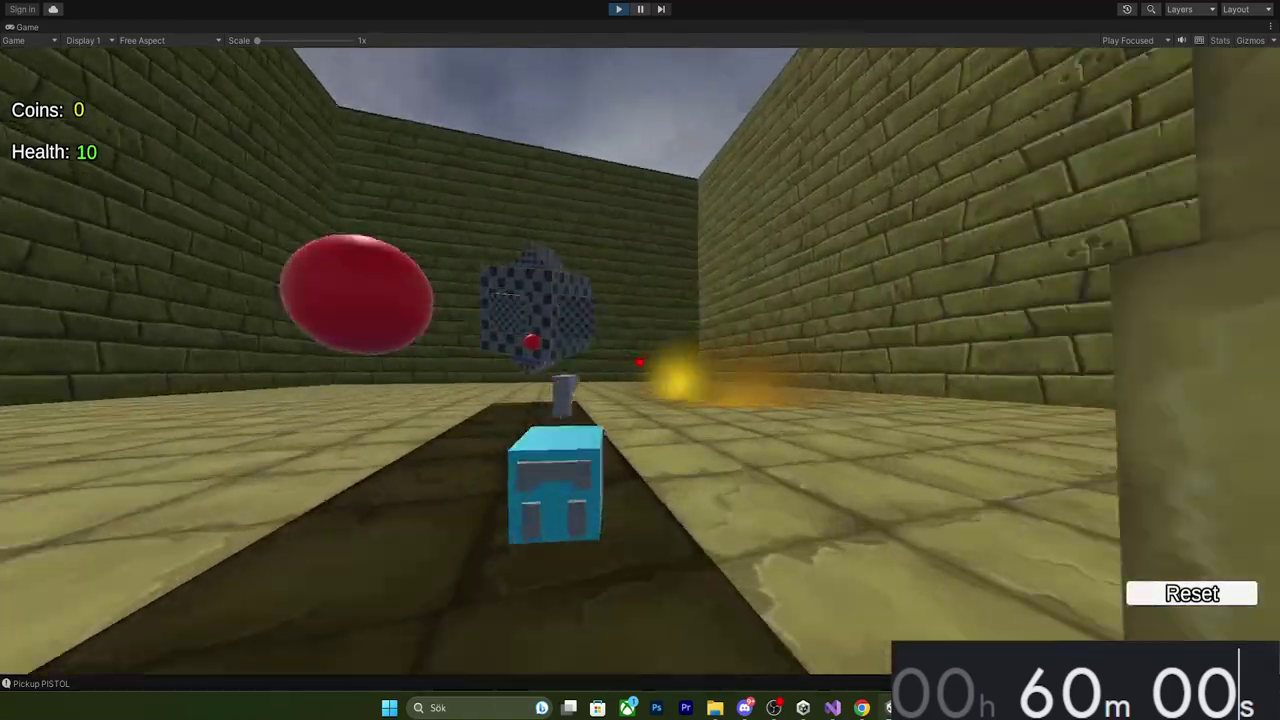
Circle the checkered boss and fight it with the pistol while dodging its red balls
key("w")
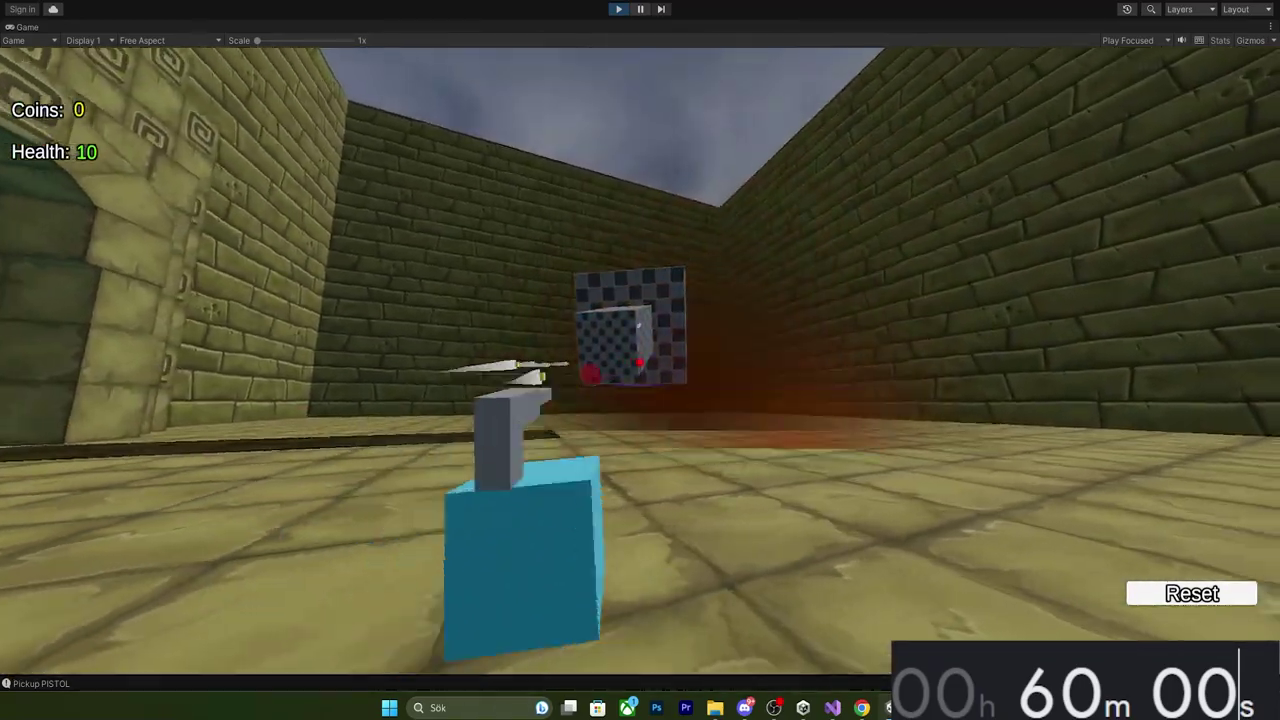
key("a")
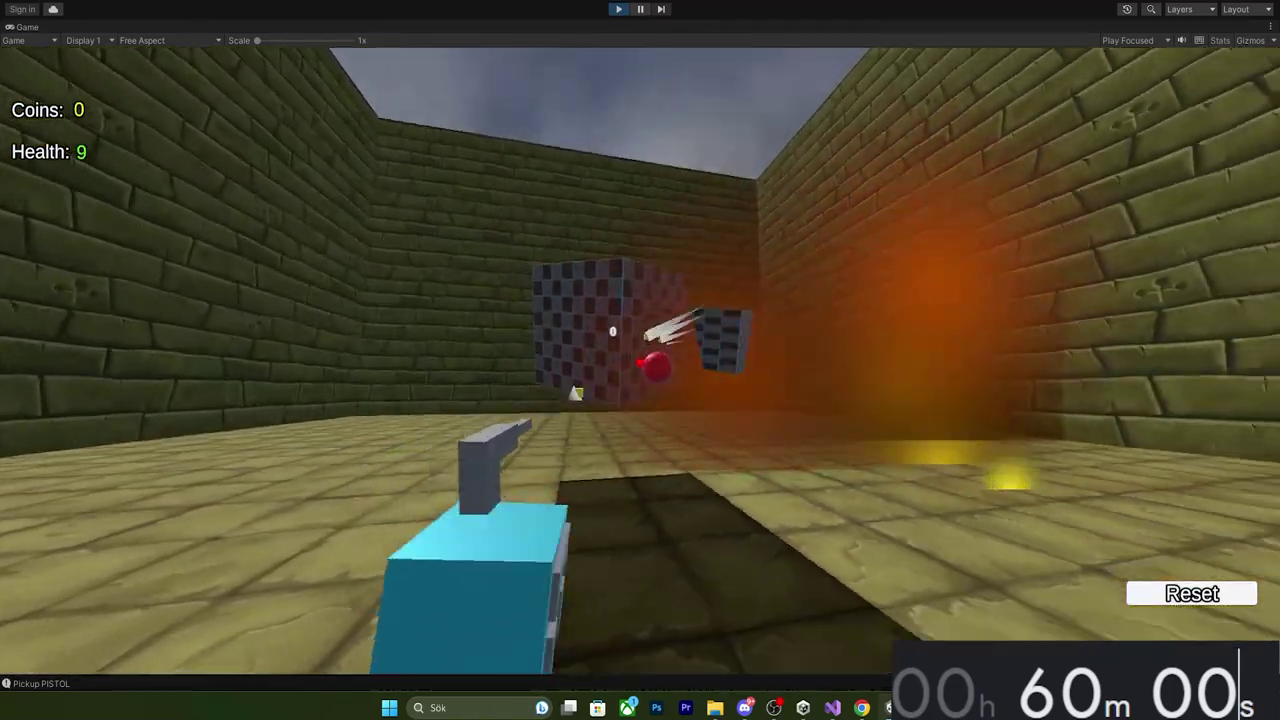
key("s")
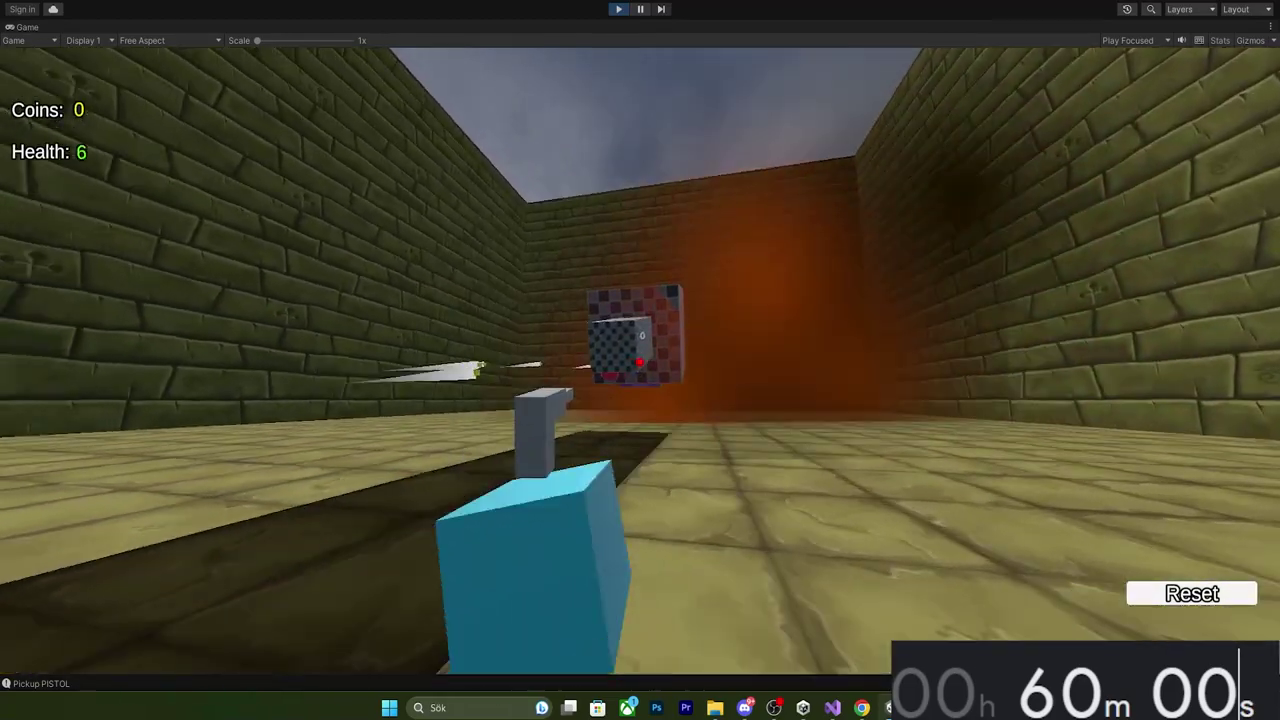
key("d")
Release the cursor, exit Play mode and restore the maximized Game view to the normal editor layout
key("Escape")
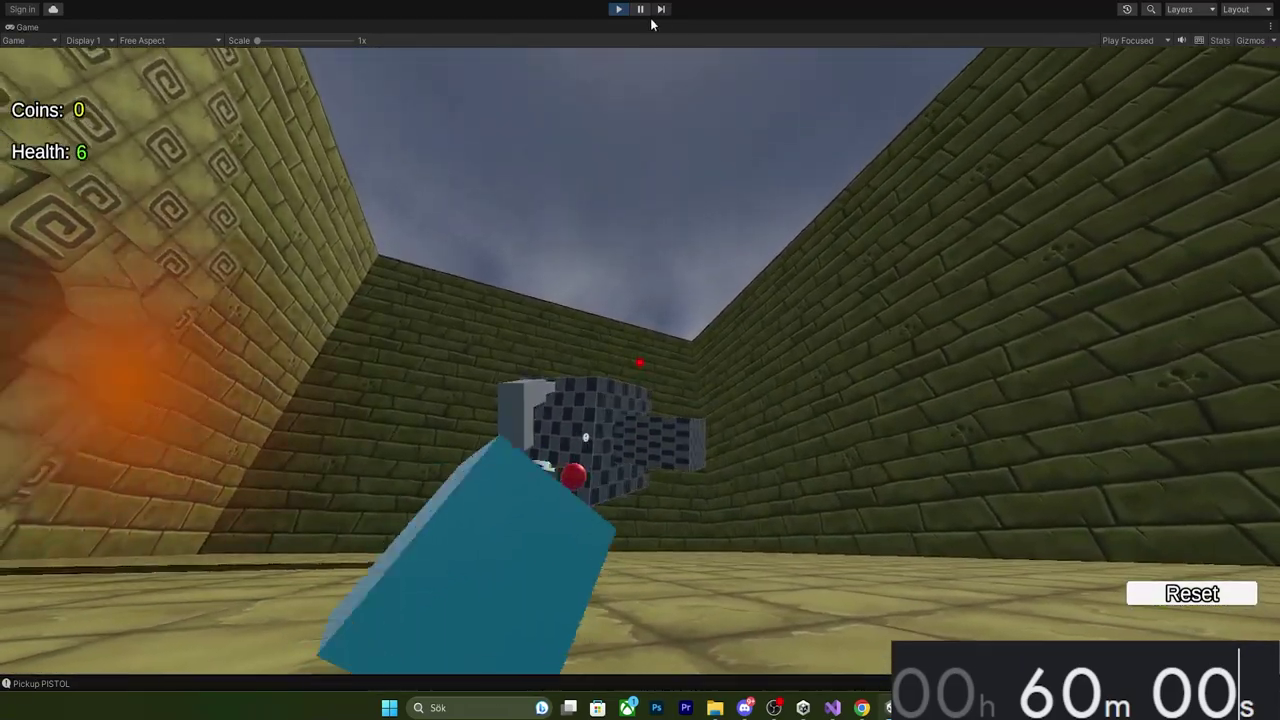
left_click(640, 9)
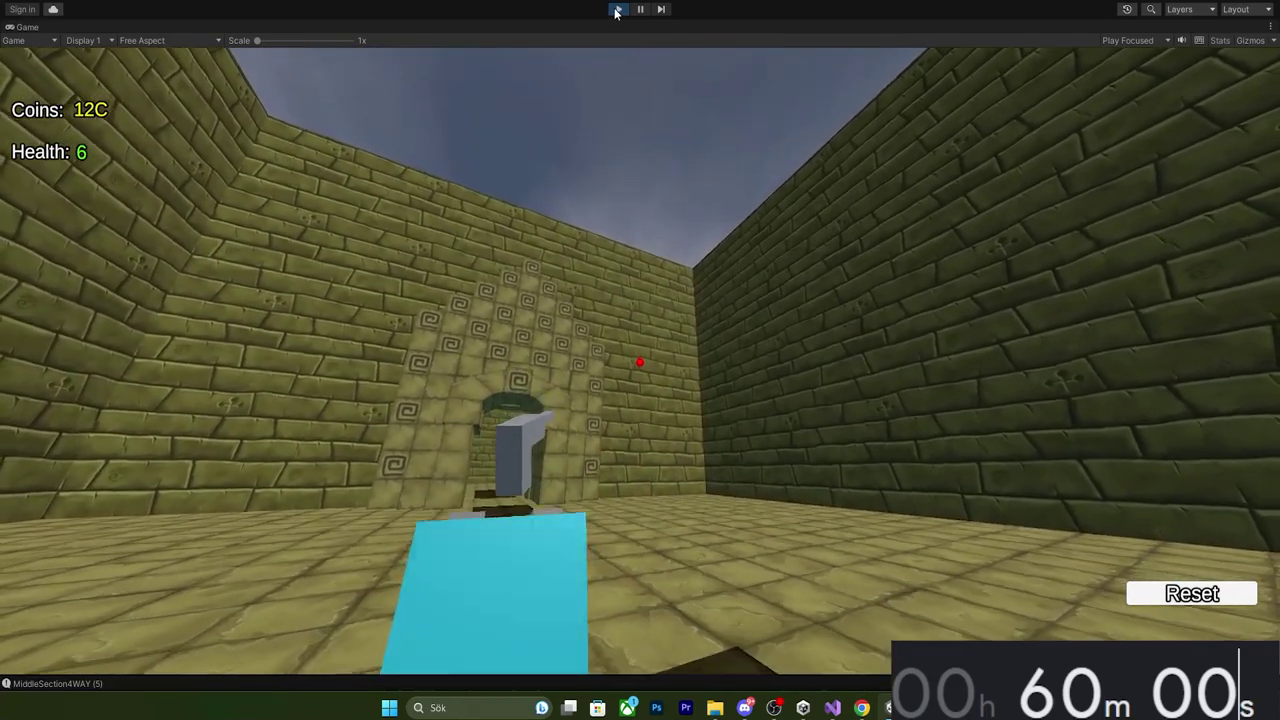
left_click(617, 9)
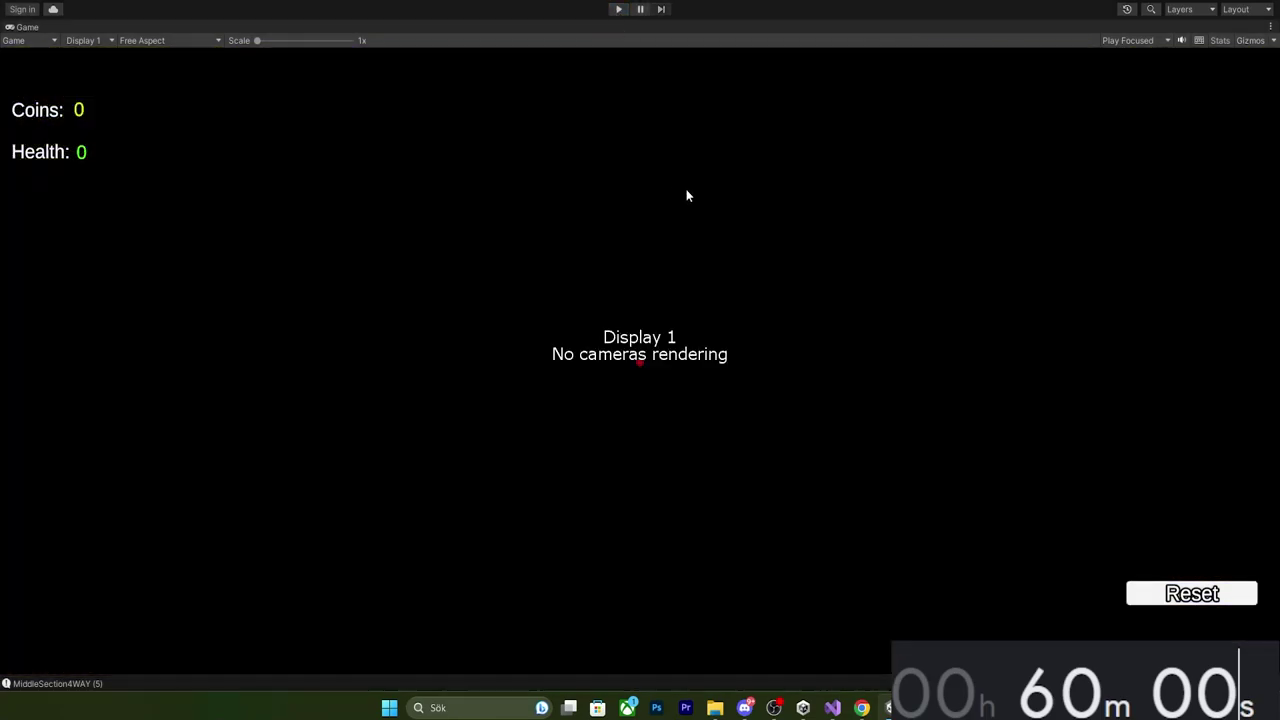
double_click(21, 30)
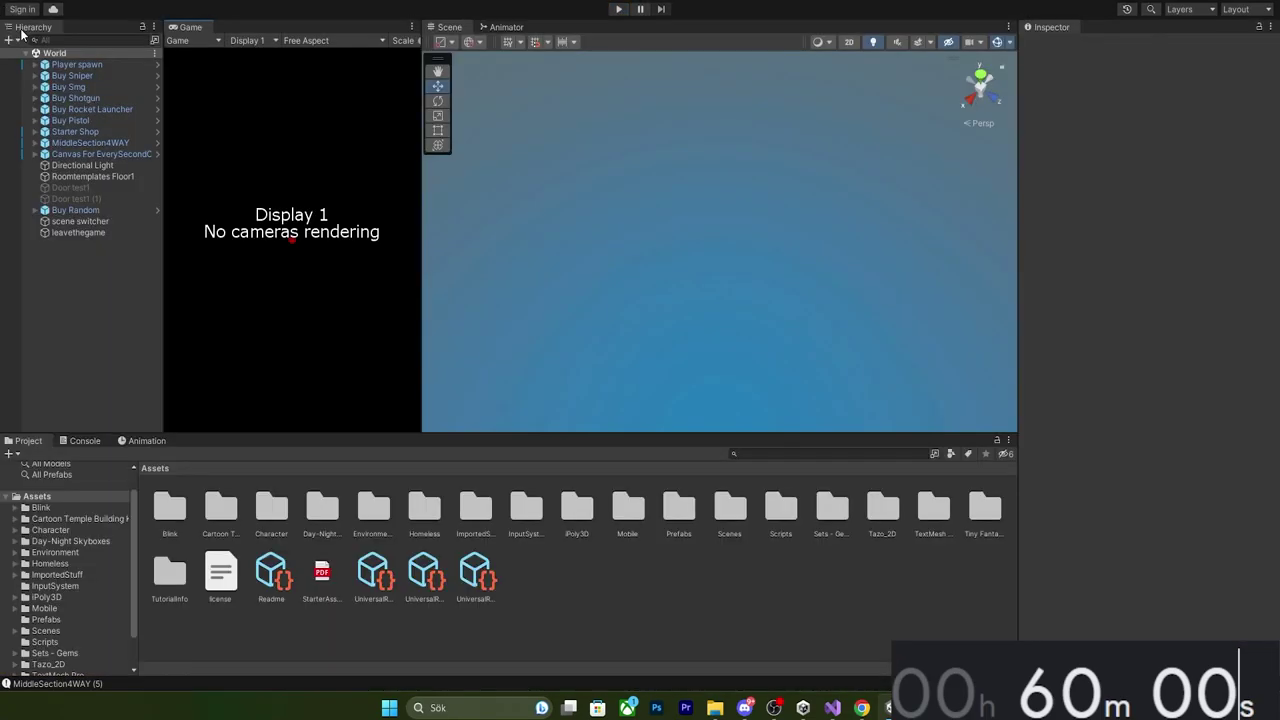
Switch to OBS to check the recording and return to the Unity editor
left_click(774, 707)
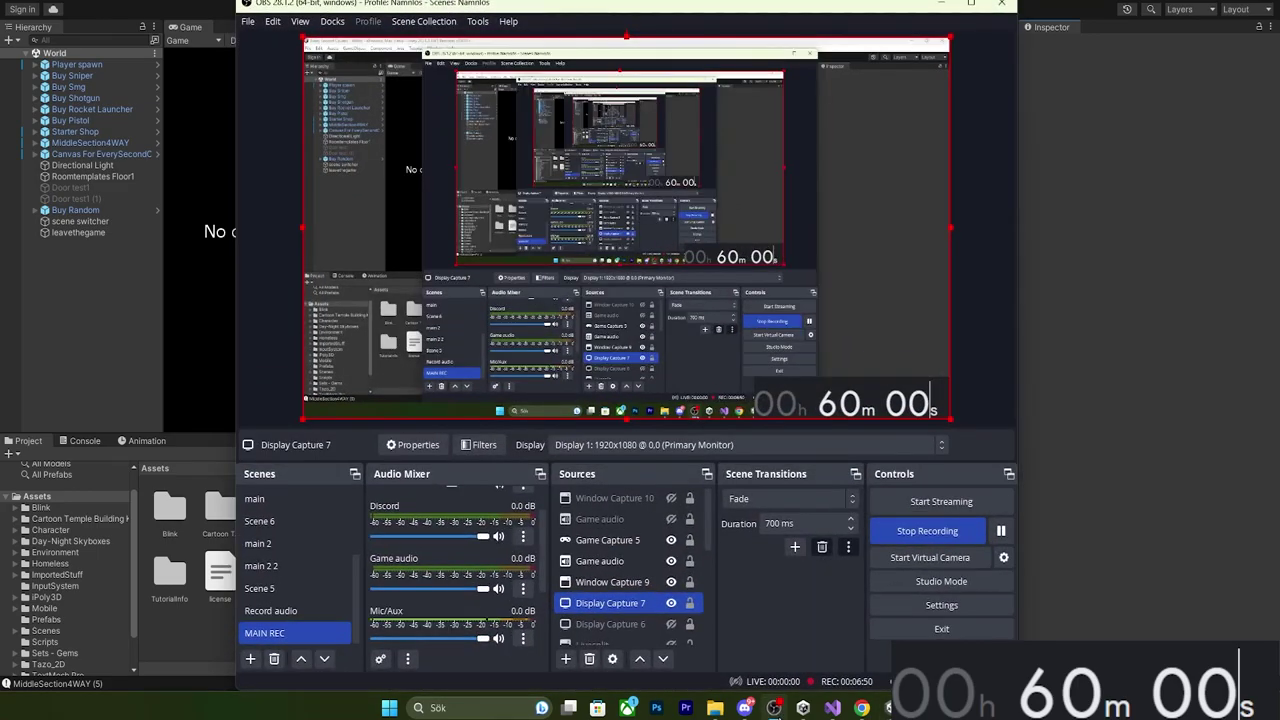
left_click(774, 707)
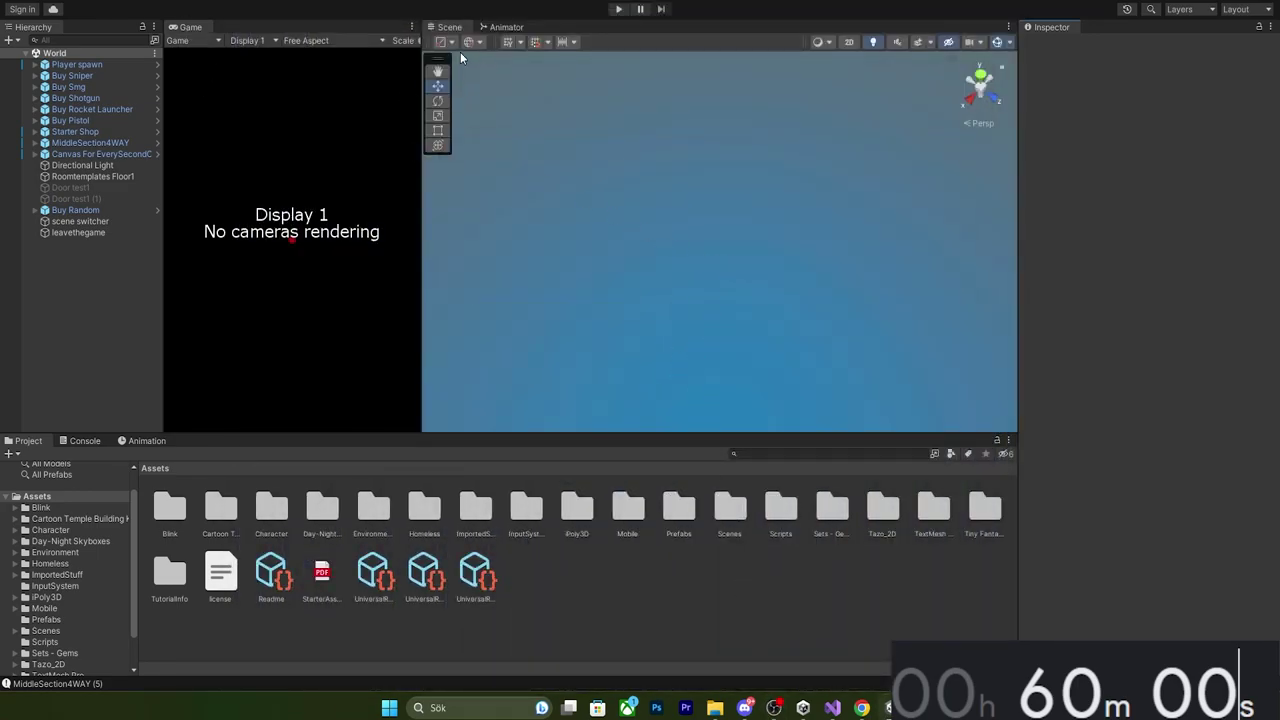
Fly the Scene view camera over the World scene's central room to examine its floor, archways and weapon pickups
right_click_drag(600, 240, 527, 305)
key("w")
mouse_move(748, 262)
right_mouse_down()
mouse_move(707, 237)
mouse_move(770, 263)
right_mouse_up()
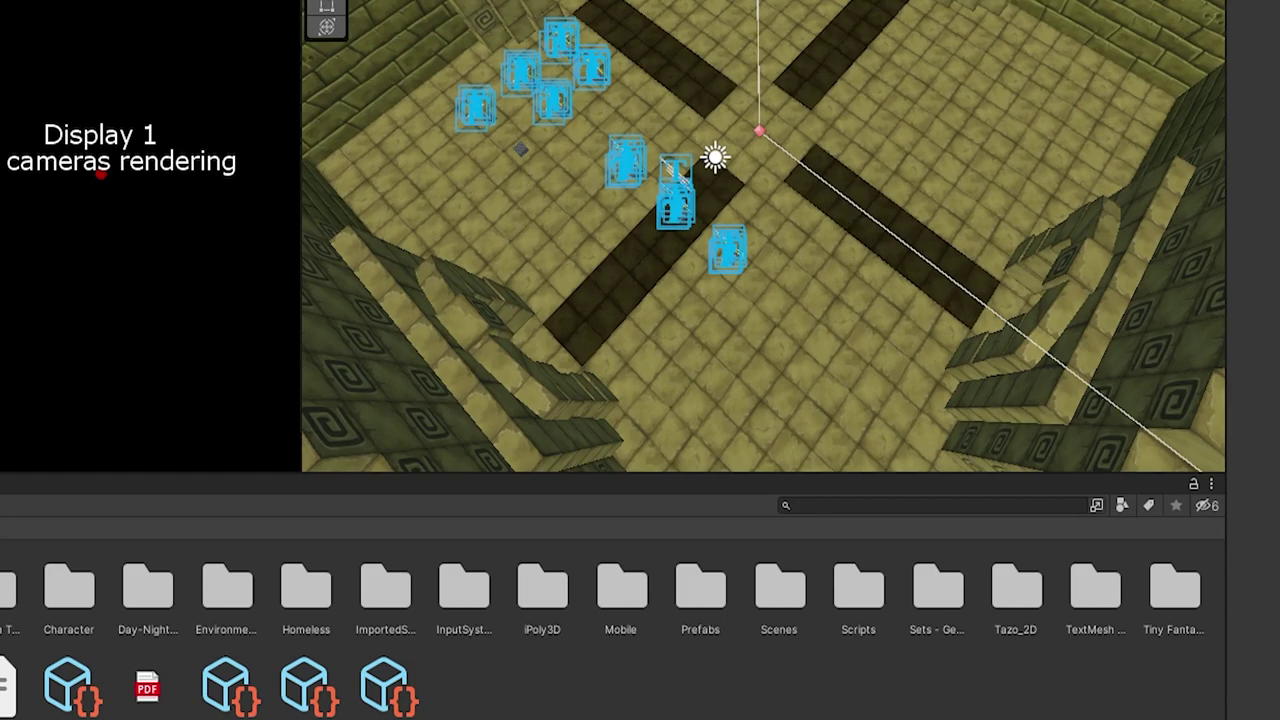
right_click_drag(719, 96, 722, 50)
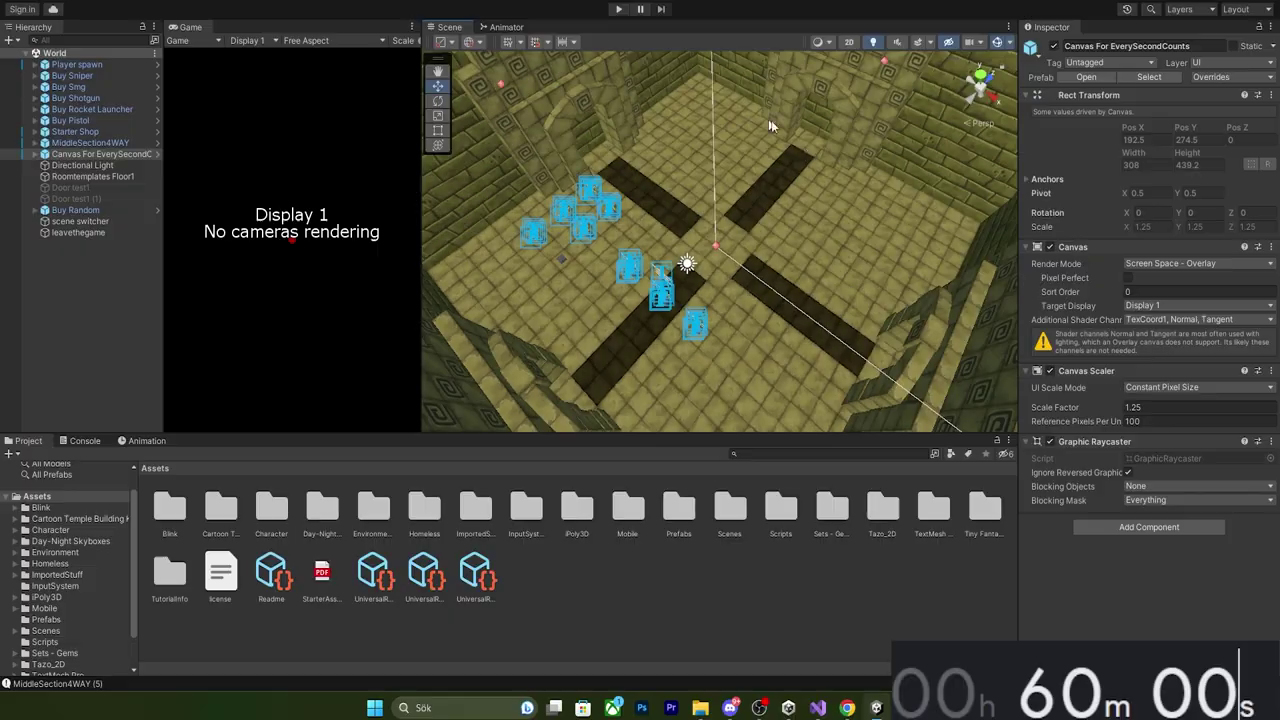
right_click_drag(771, 122, 848, 146)
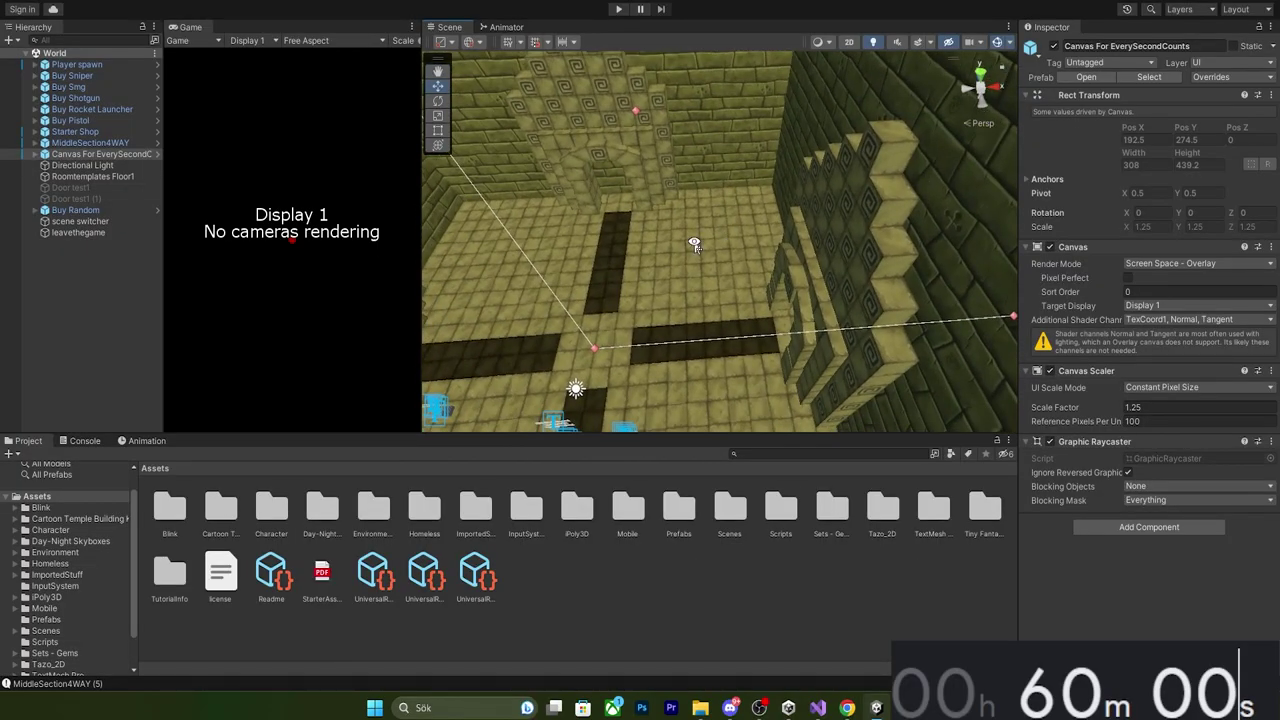
right_click_drag(695, 244, 876, 220)
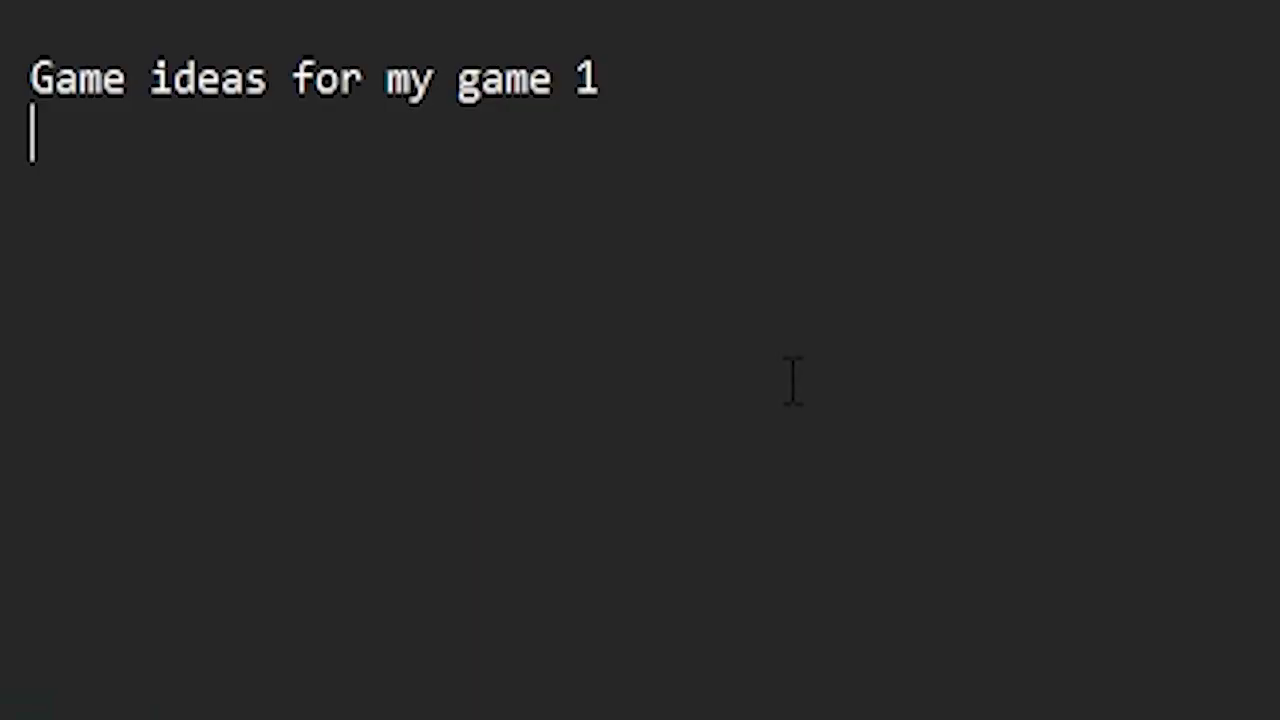
Write the first idea below the heading: "Make shop have things you can buy (Guns, upgrades for guns, general perks)"
type("Make sh")
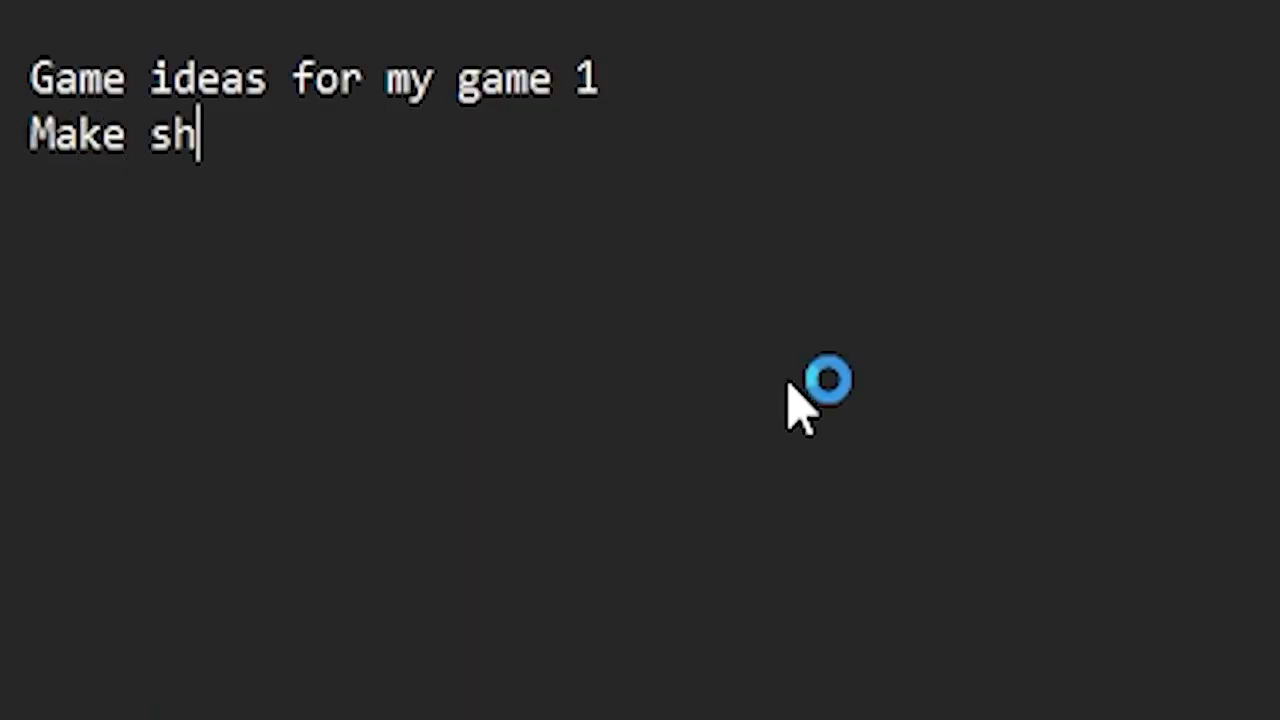
type("op")
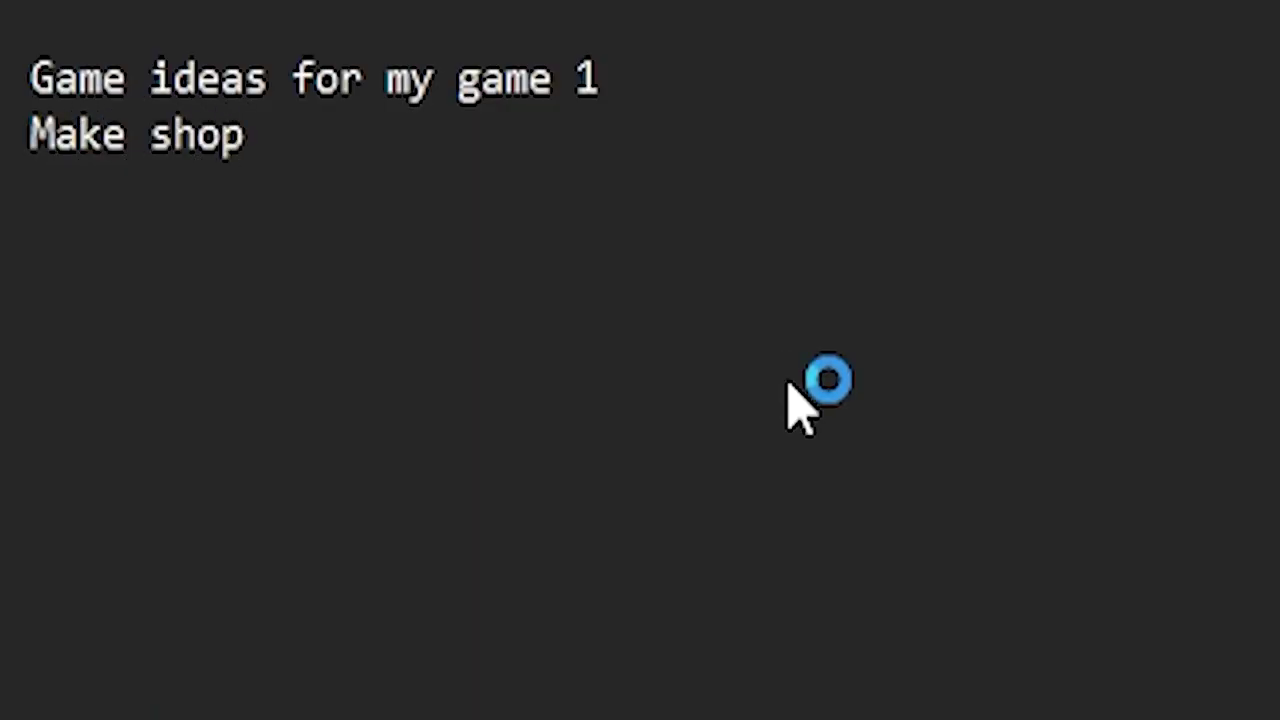
type(" have thi")
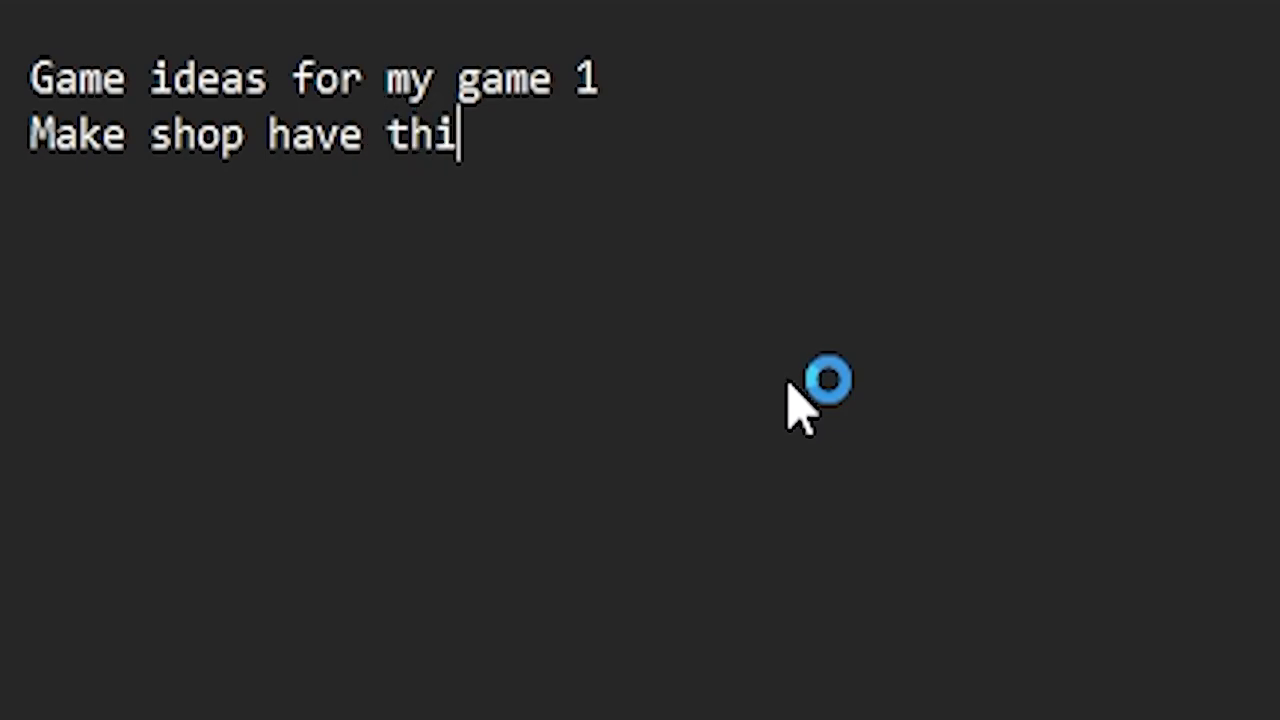
type("ngs you can byu")
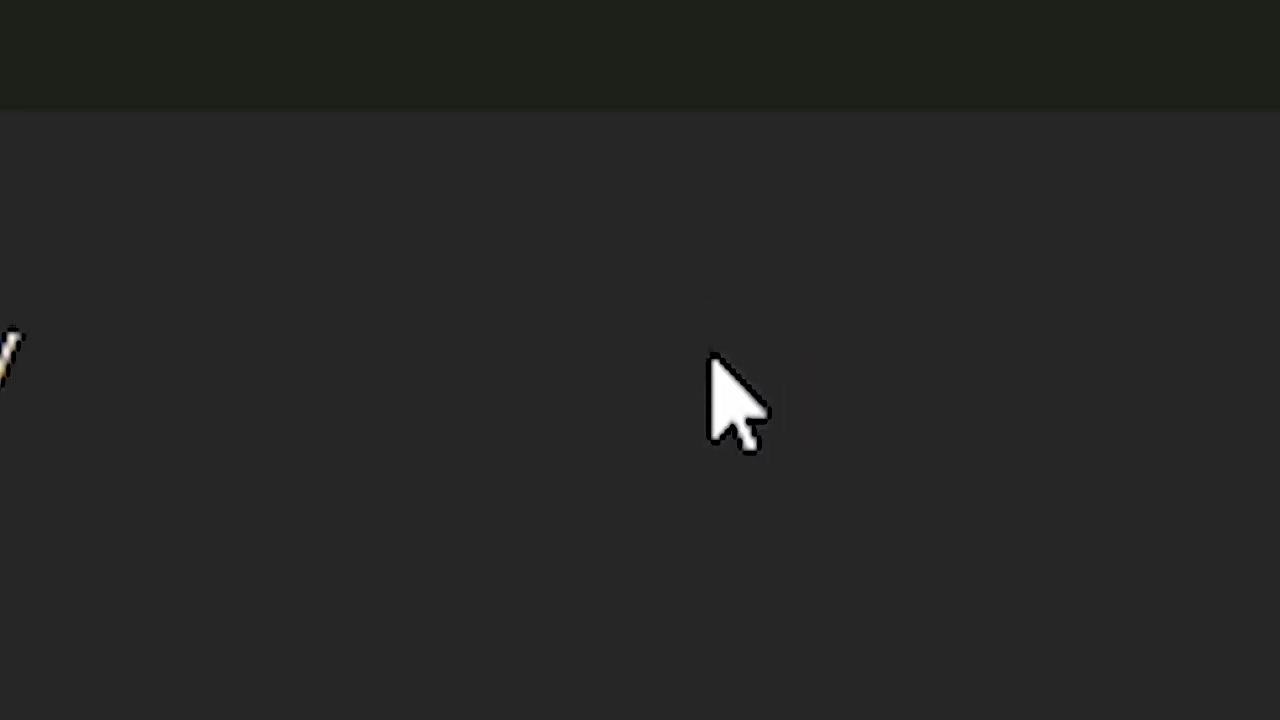
type("(")
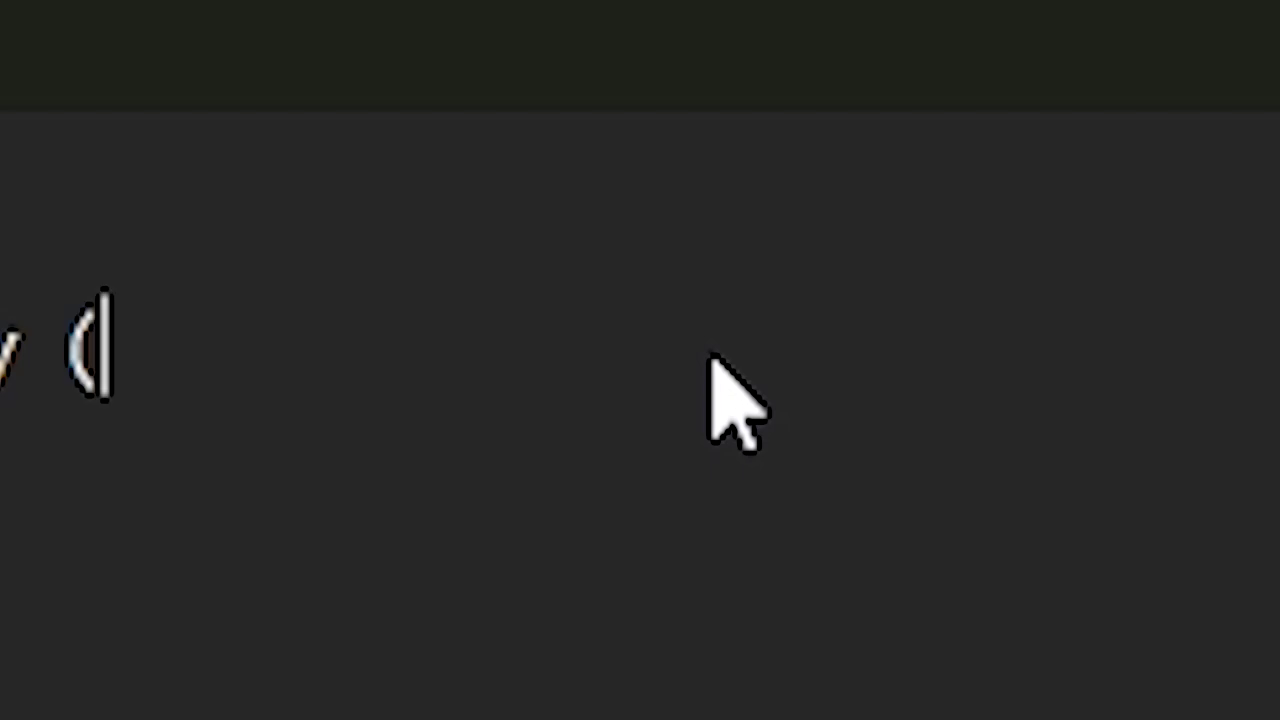
type("Guns")
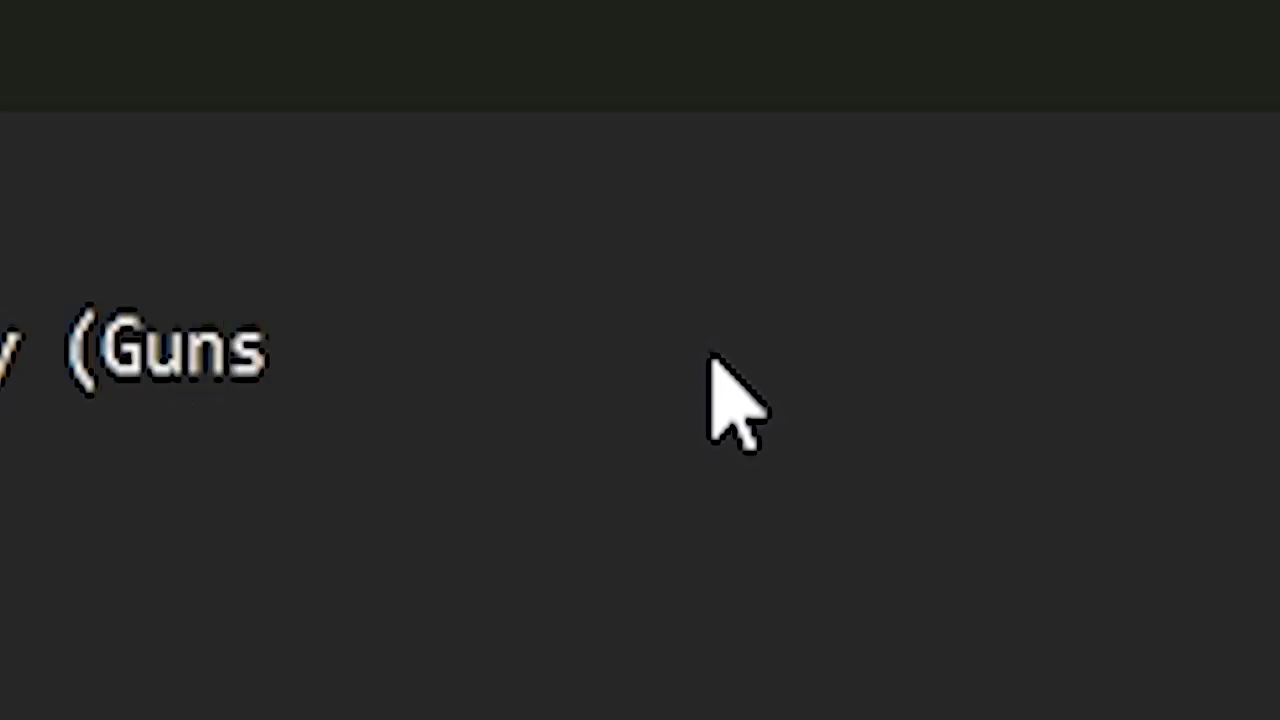
type(", upgrades")
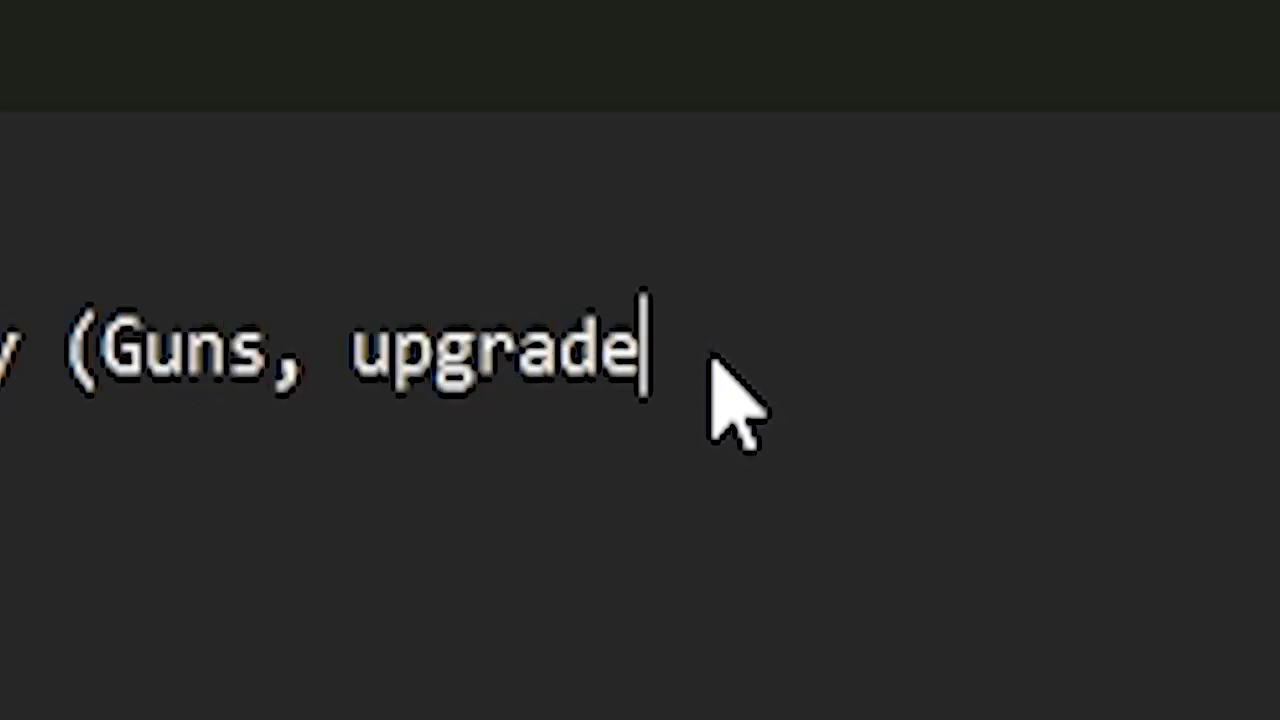
type(" for ")
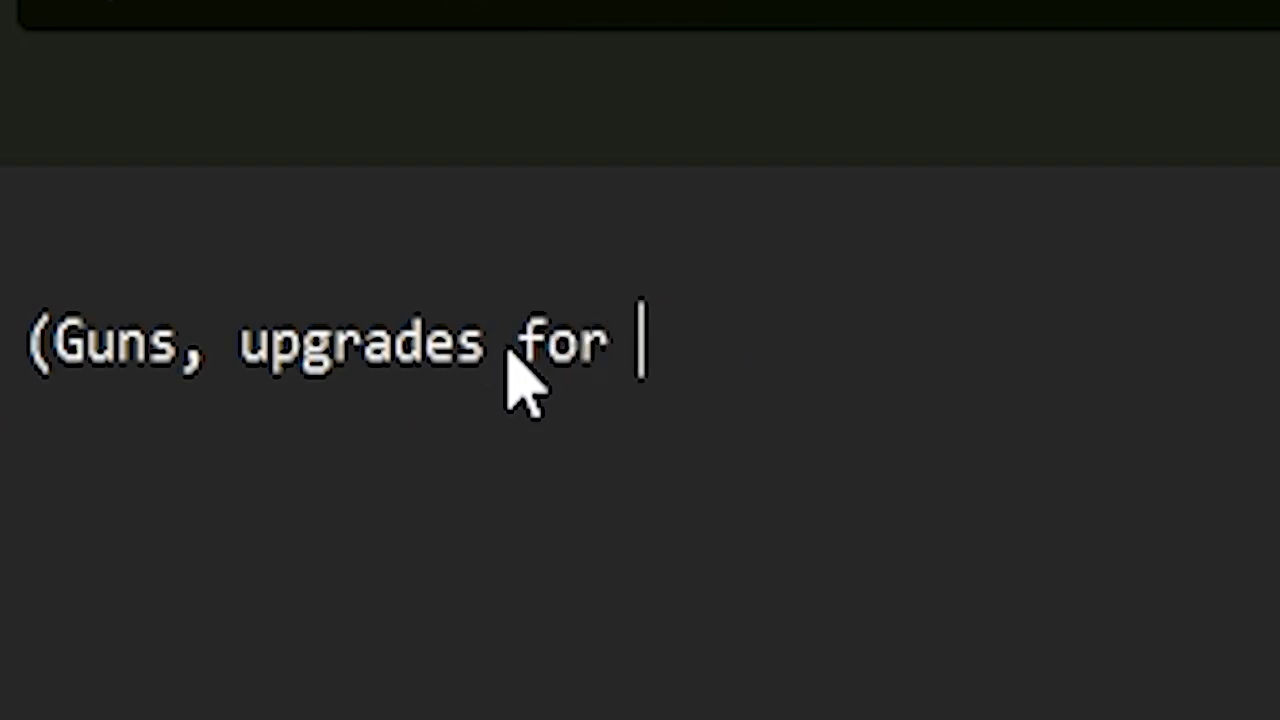
type("guns, ")
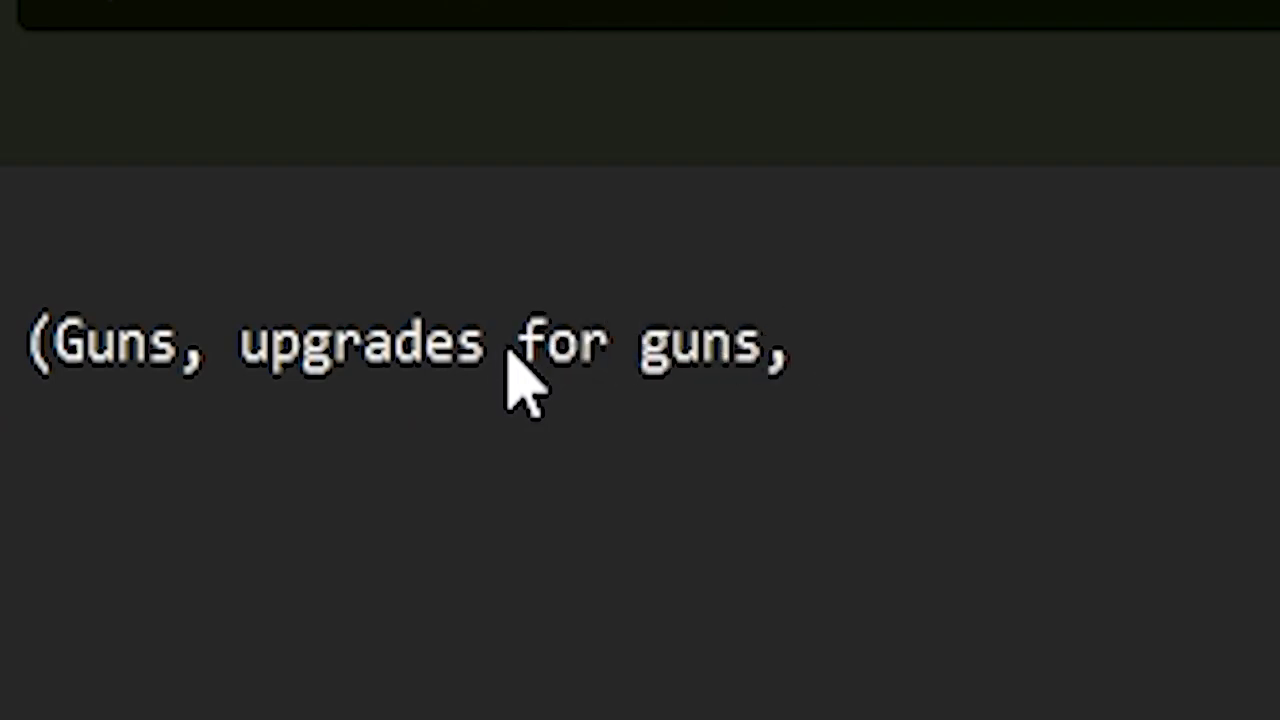
type("general perk")
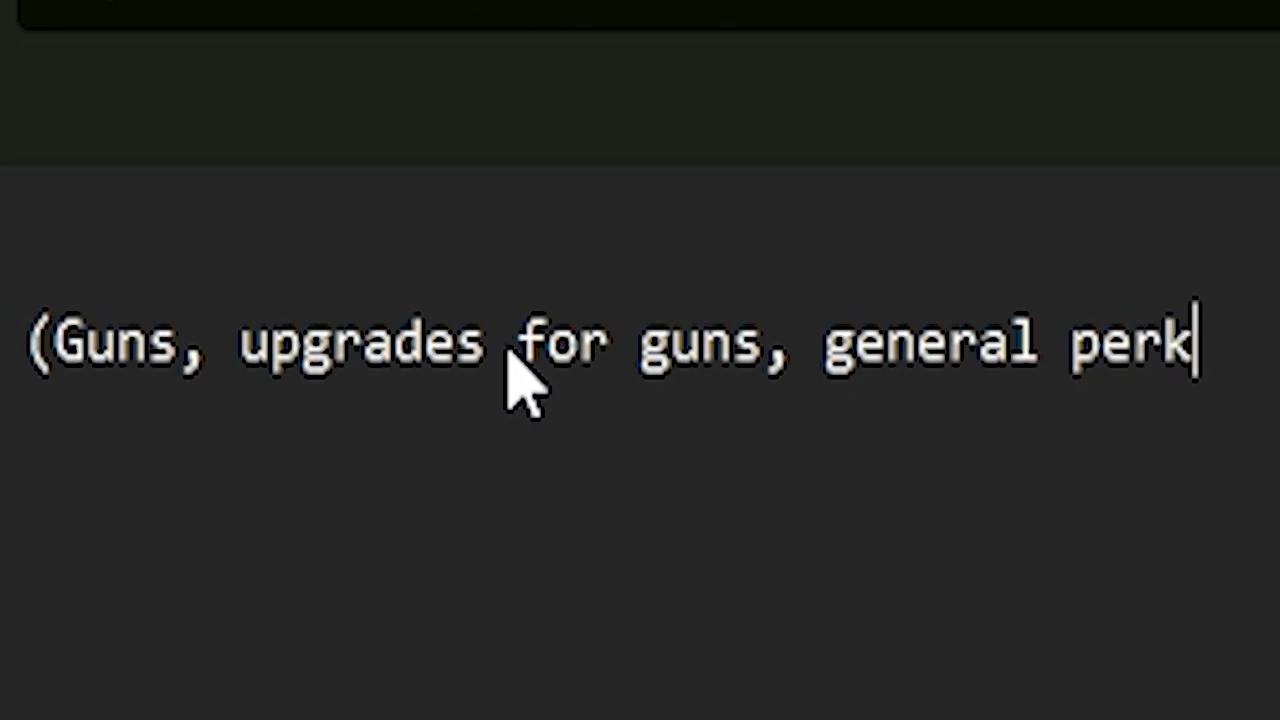
type("shop have things you can buy ")
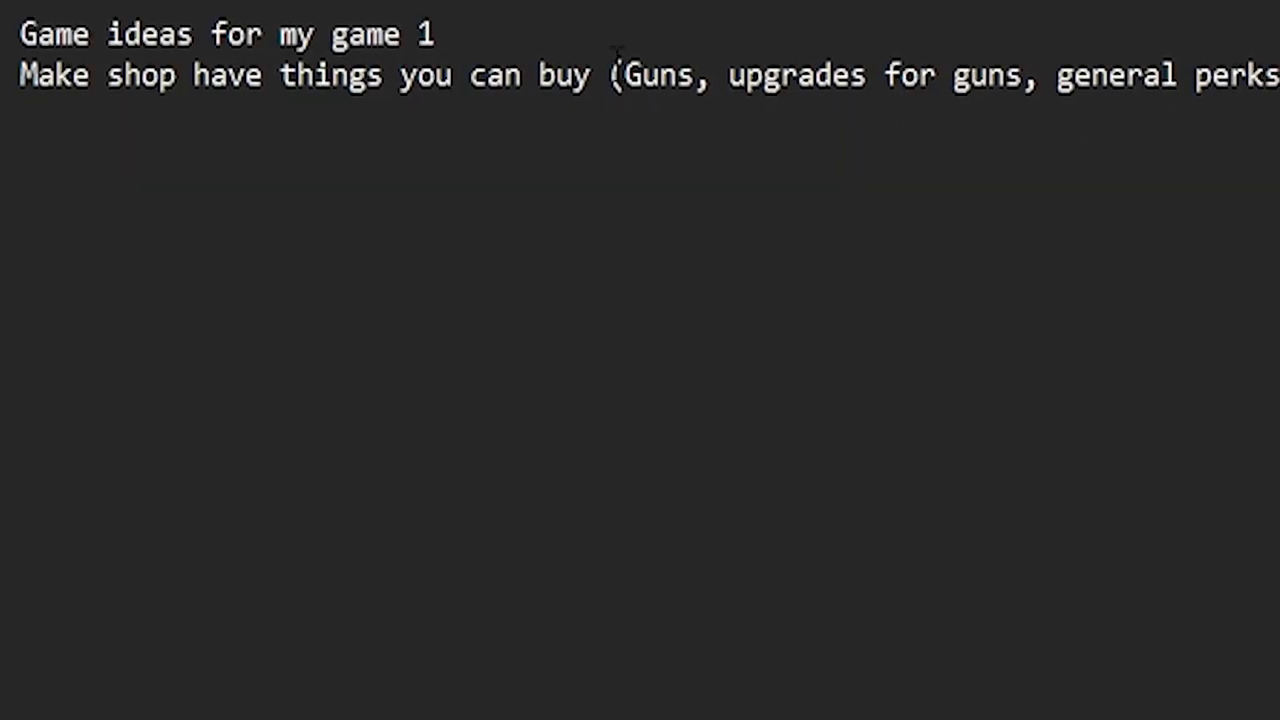
type(")")
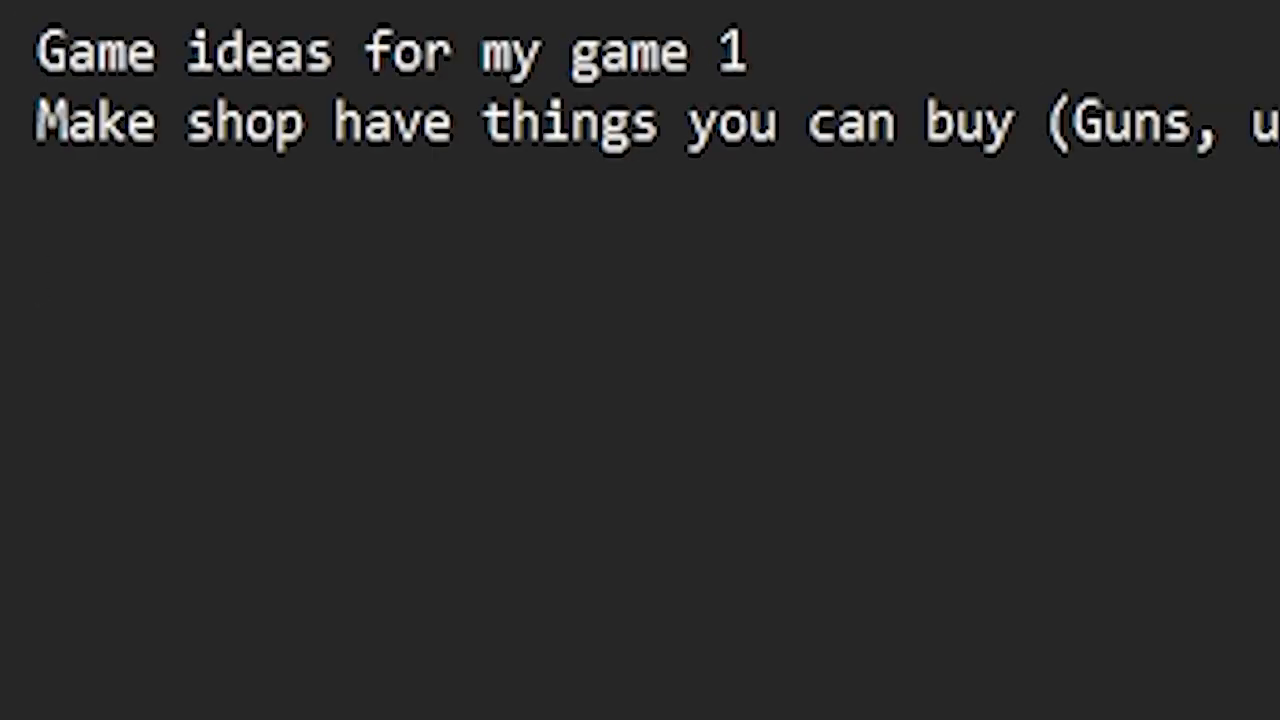
Add the ideas "Another enemy type" and "fix stats of guns" below the shop idea, separated by blank lines
type("Another enemy t")
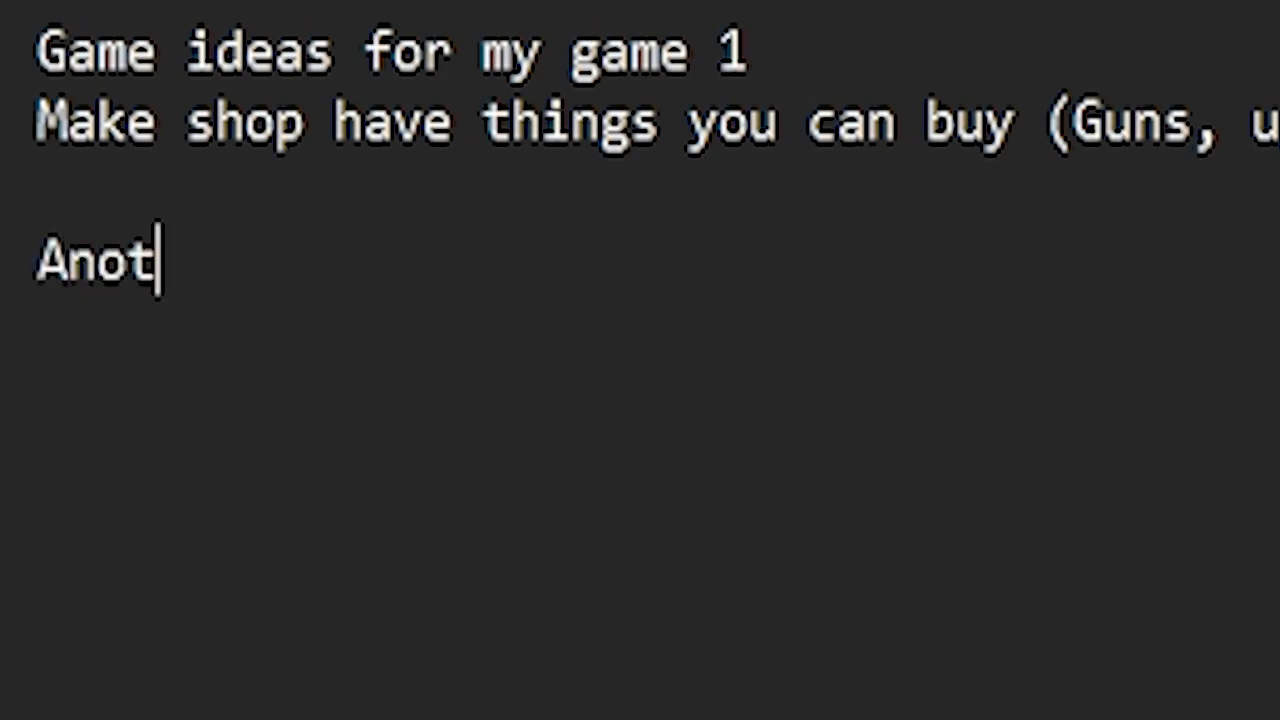
type("ype")
key("Return")
key("Return")
type("fix")
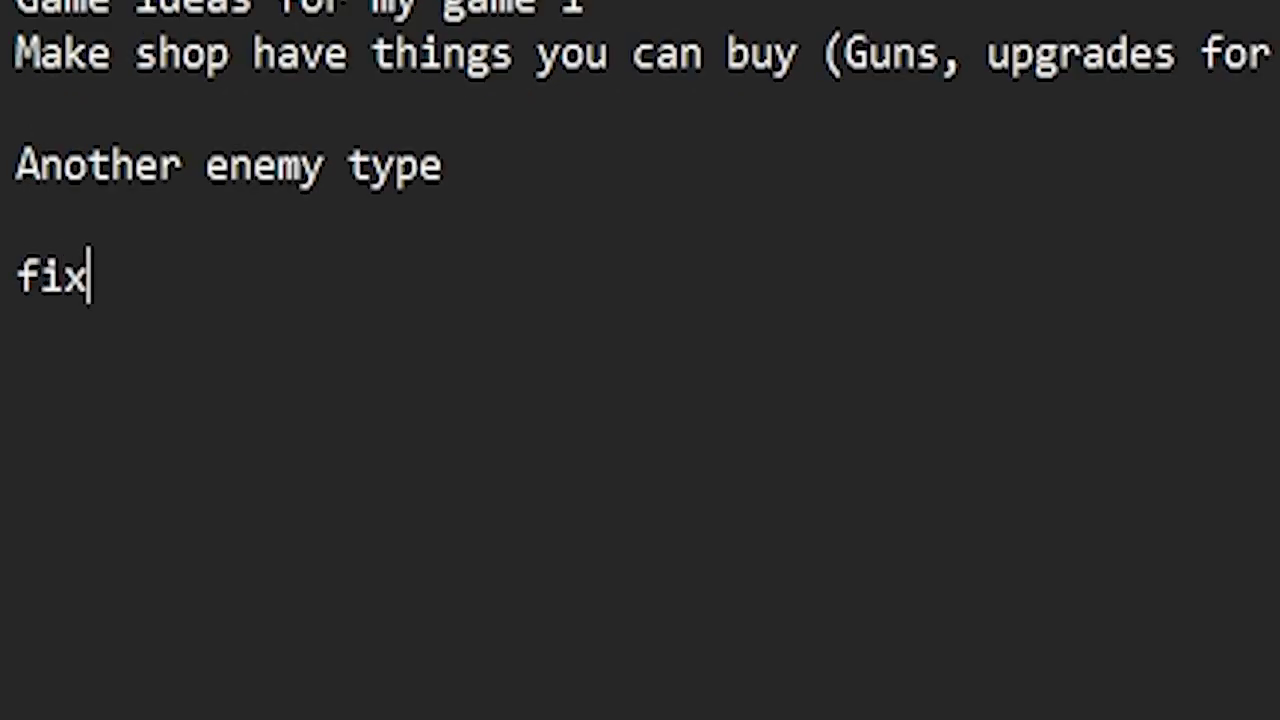
type(" stats of guns")
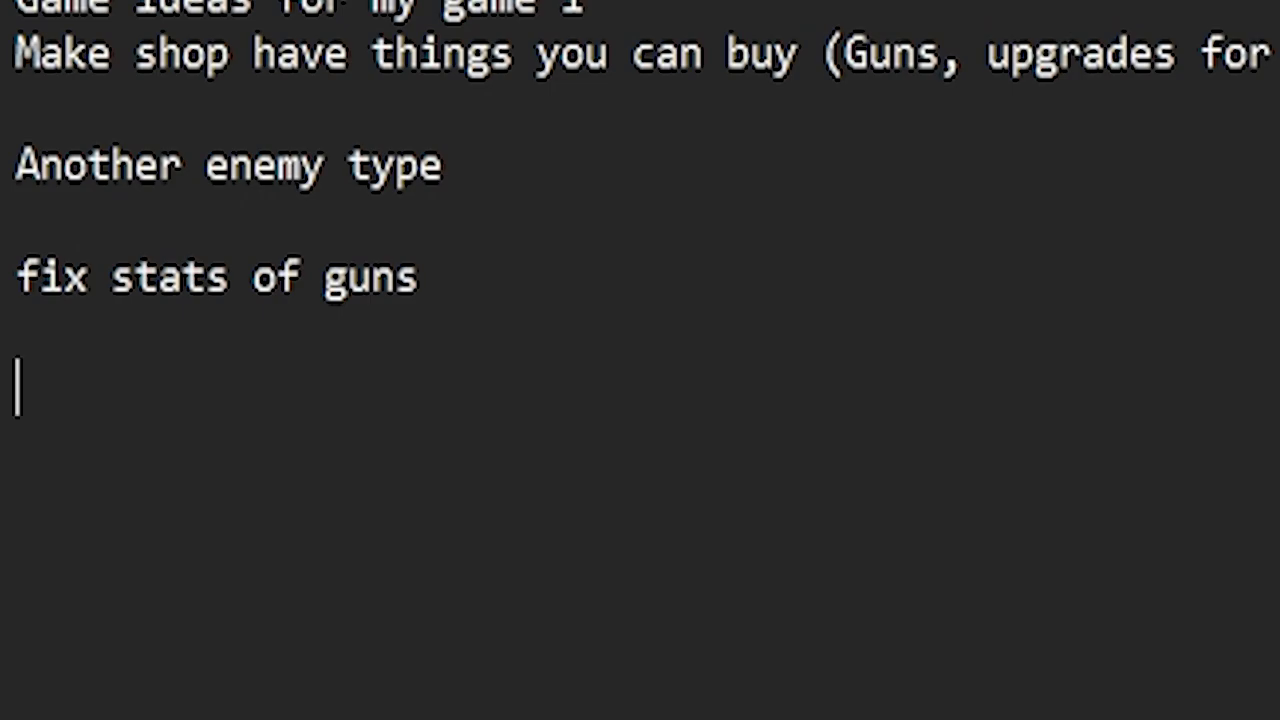
Add the gun idea on three lines: "add a new gun", "and or", "make another gun of the classes already existing"
type("add a new gun")
key("Return")
type("and or ")
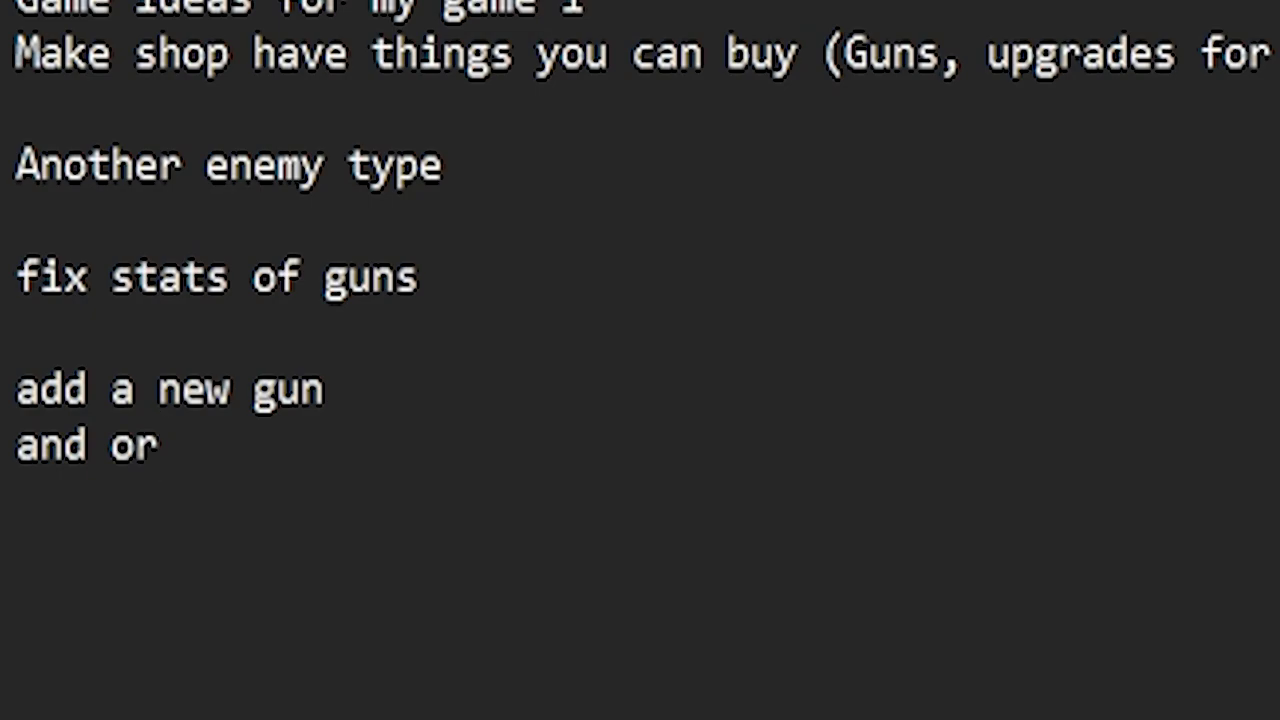
type("make another")
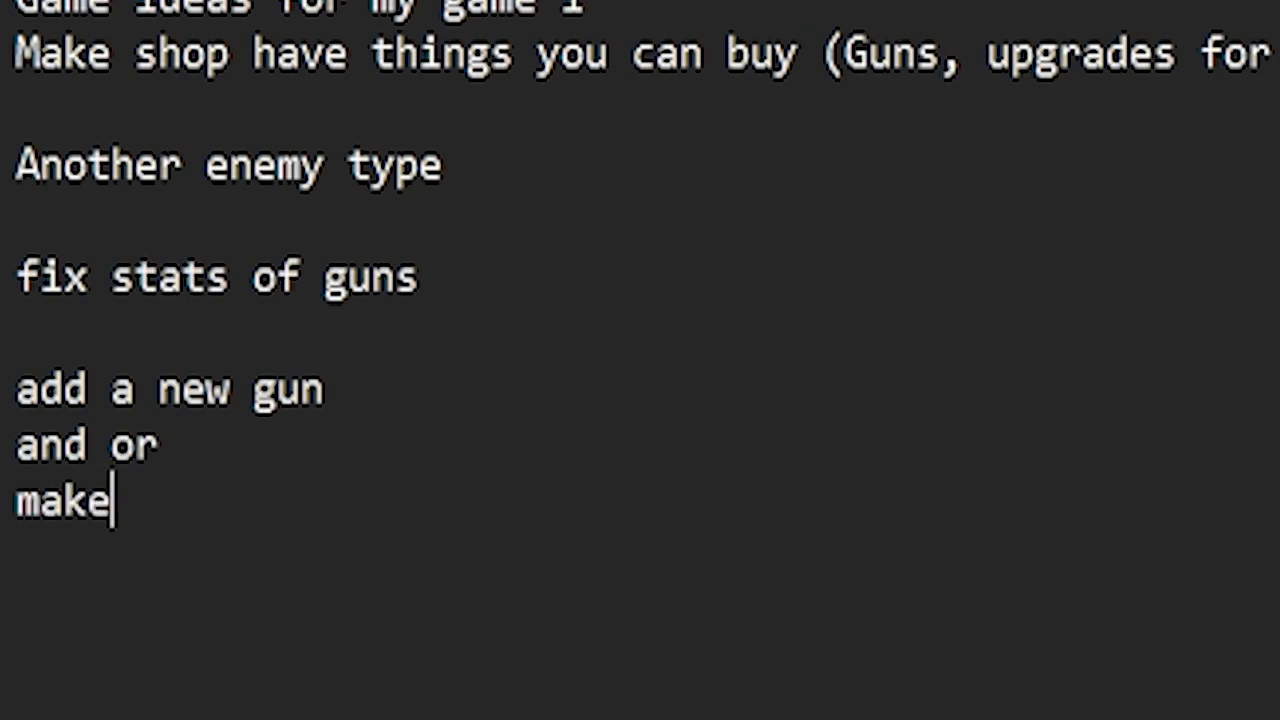
key("BackSpace")
key("BackSpace")
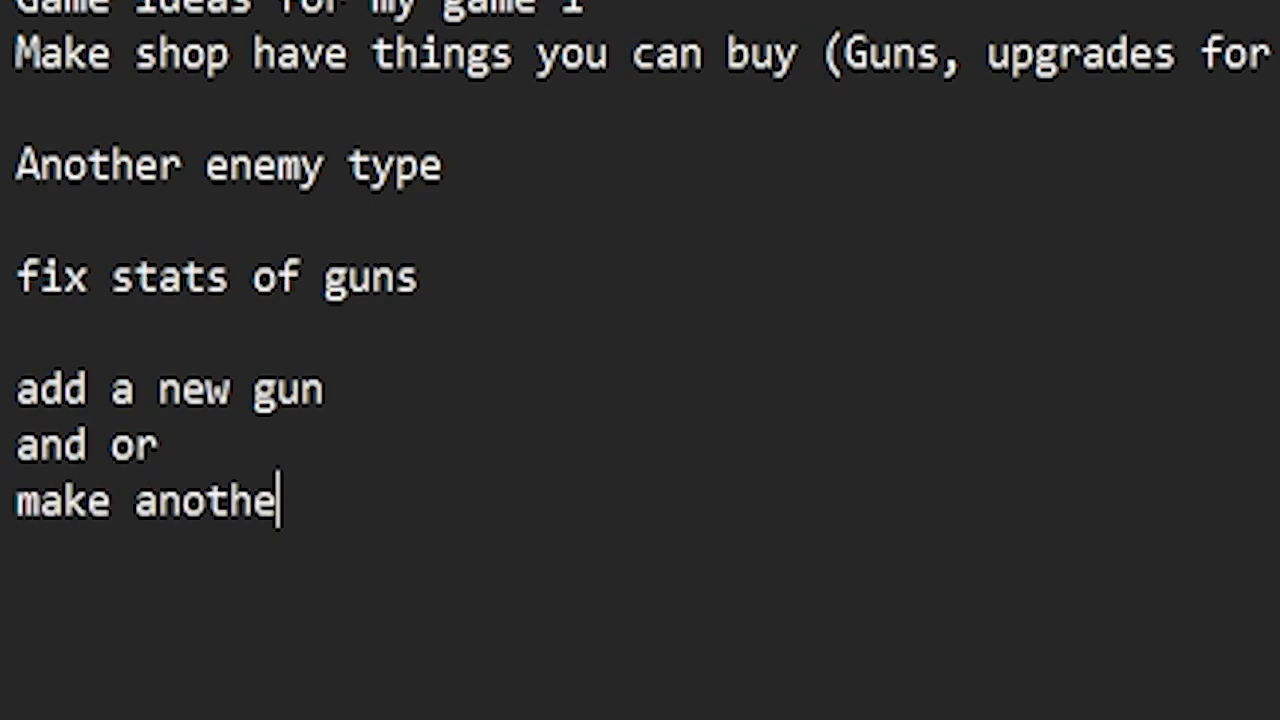
type("r gun of the ")
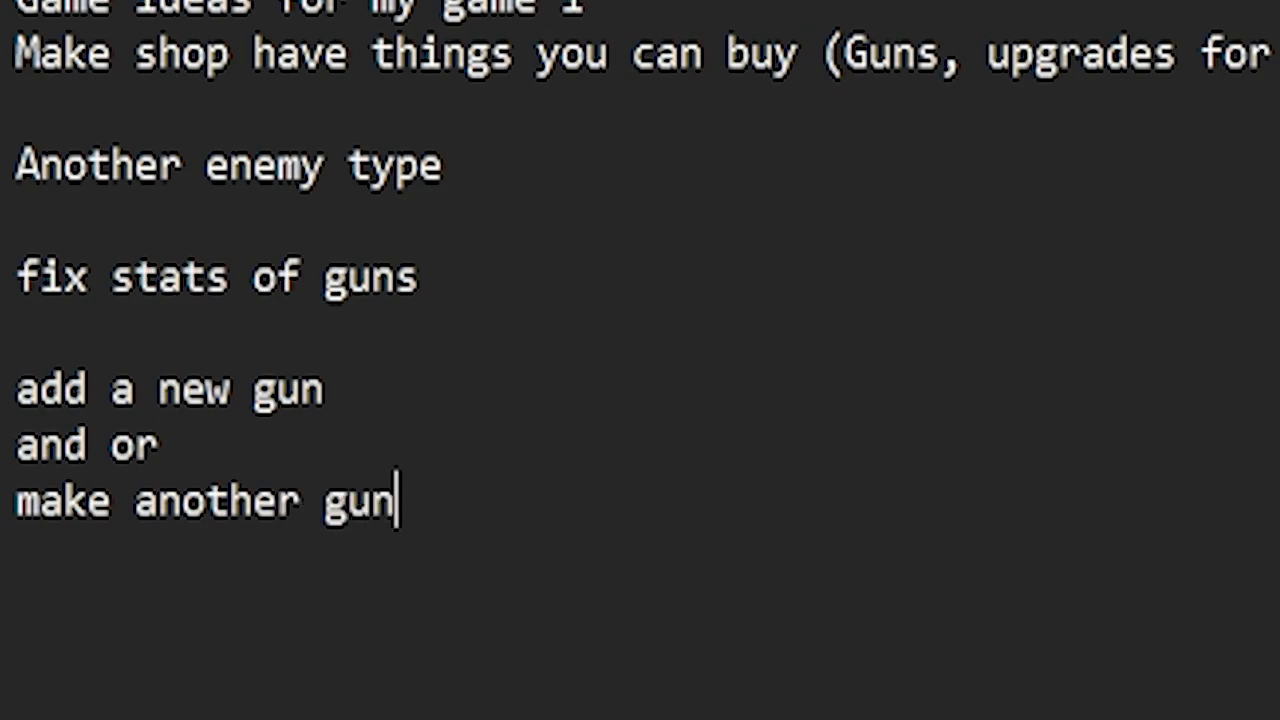
type("classes already existing")
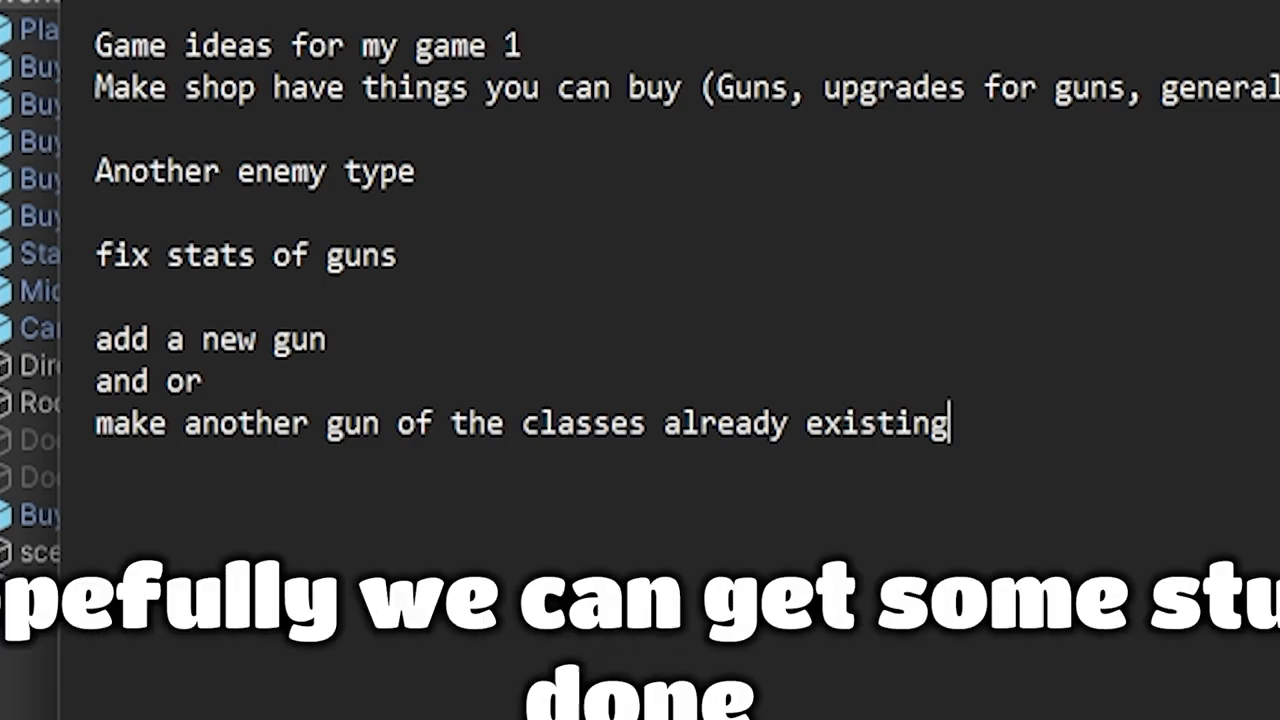
Insert a blank line between the heading "Game ideas for my game 1" and the shop idea
left_click(613, 62)
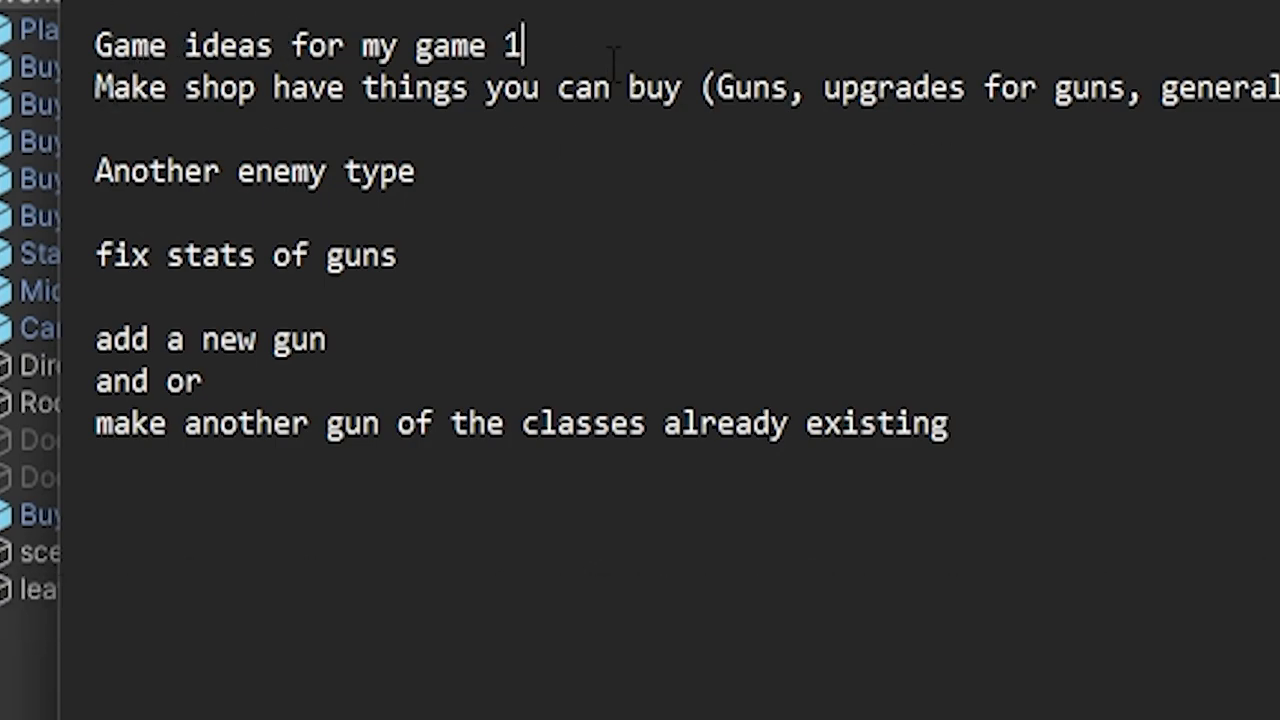
key("Return")
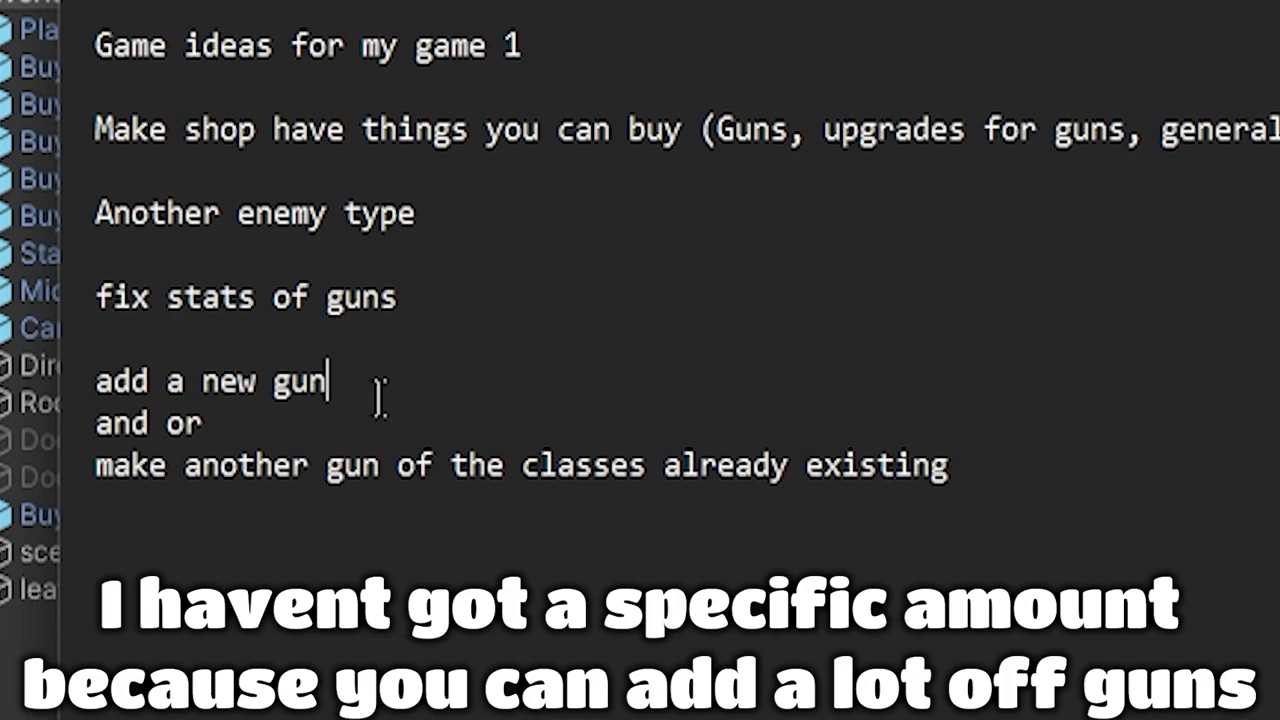
left_click_drag(90, 385, 1131, 477)
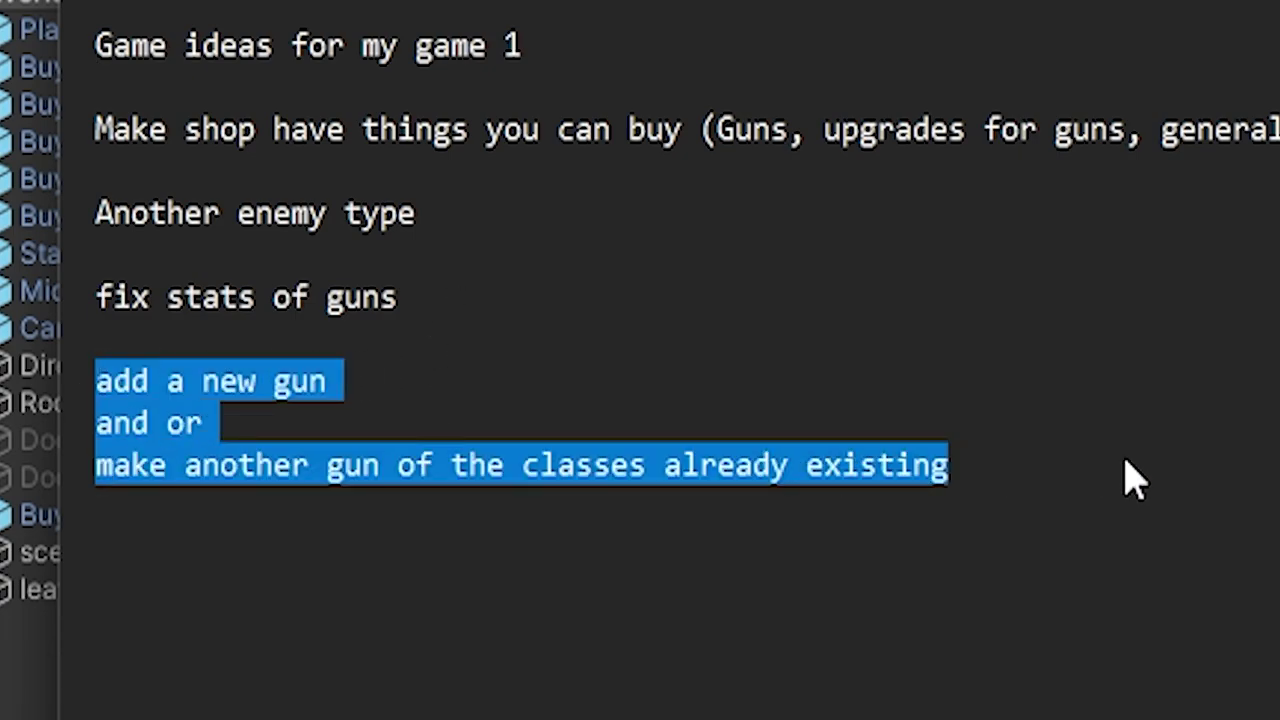
left_click(737, 390)
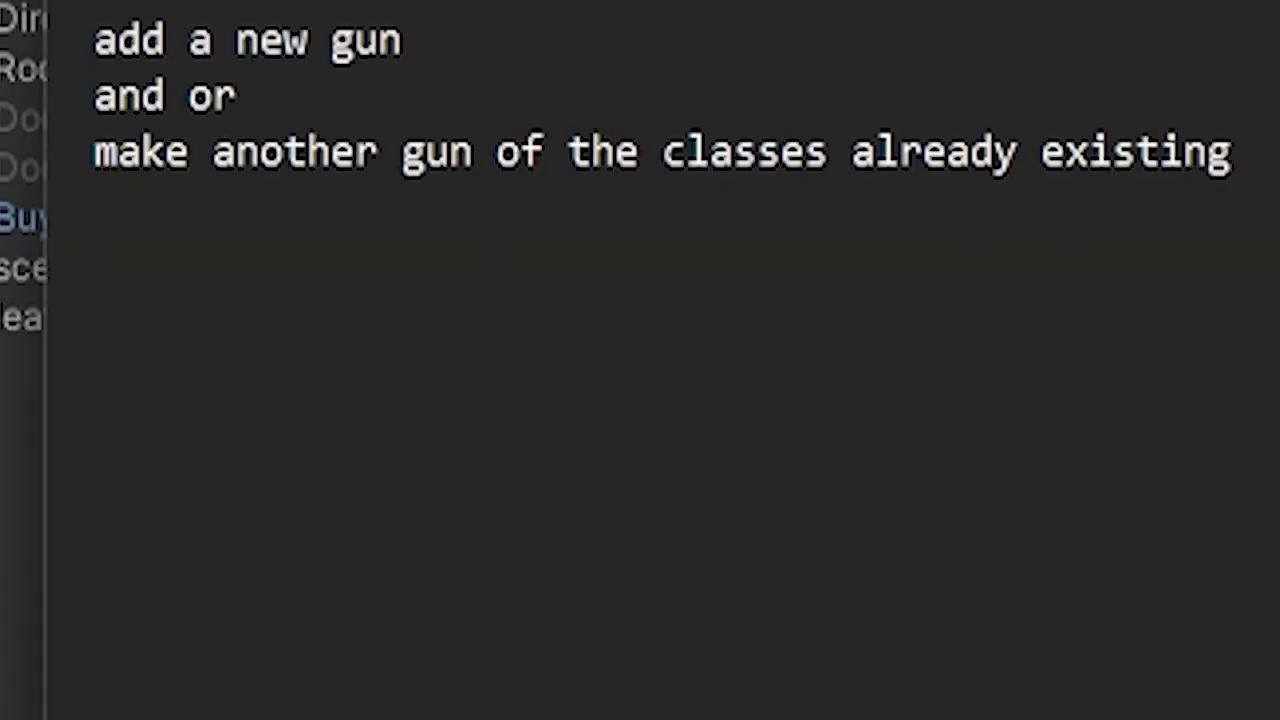
Add the idea "another room type or new things in rooms that can spawn" below the gun ideas
type("another ")
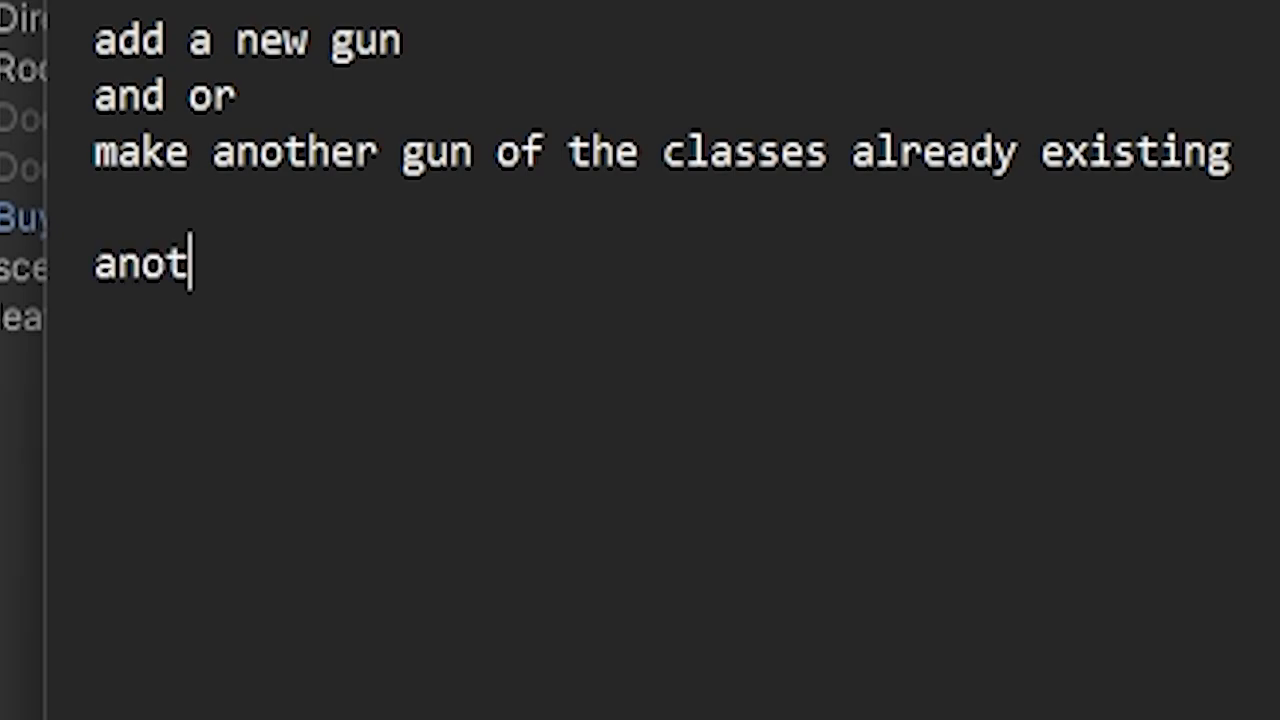
type("room type or new thing")
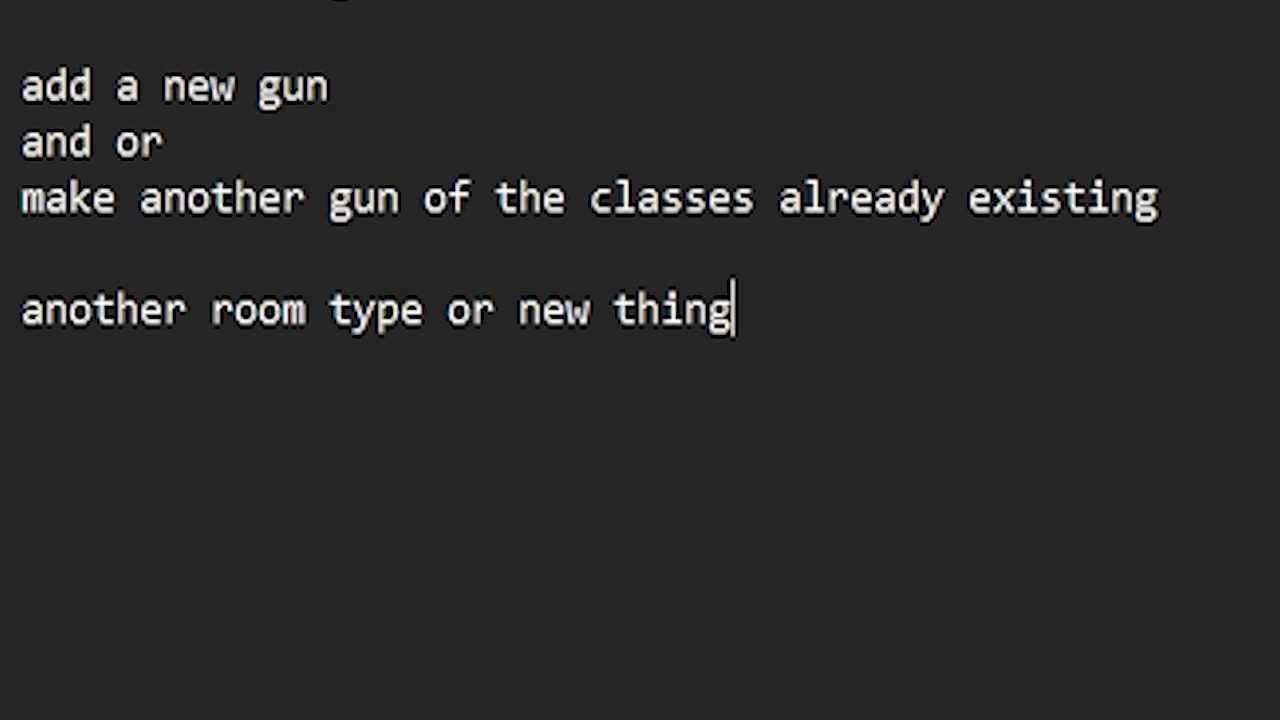
type("s in the")
key("BackSpace")
key("BackSpace")
key("BackSpace")
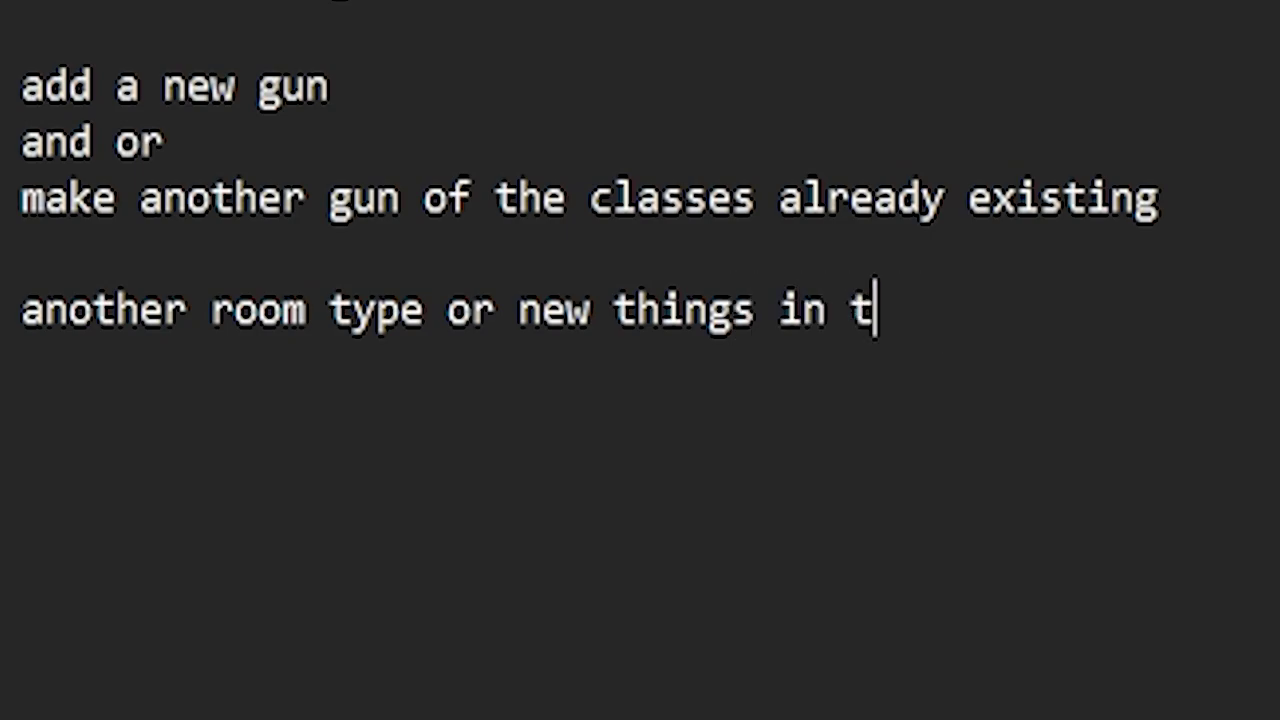
key("BackSpace")
type("rooms that ")
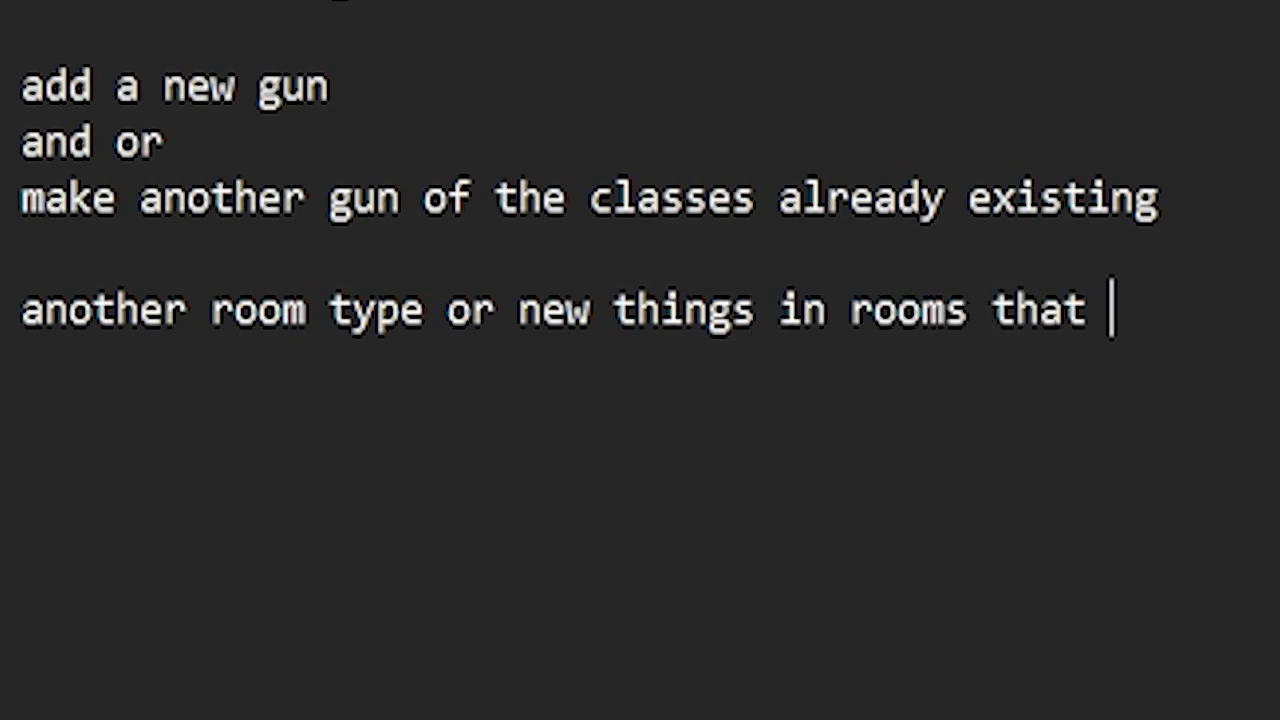
type("can spawn")
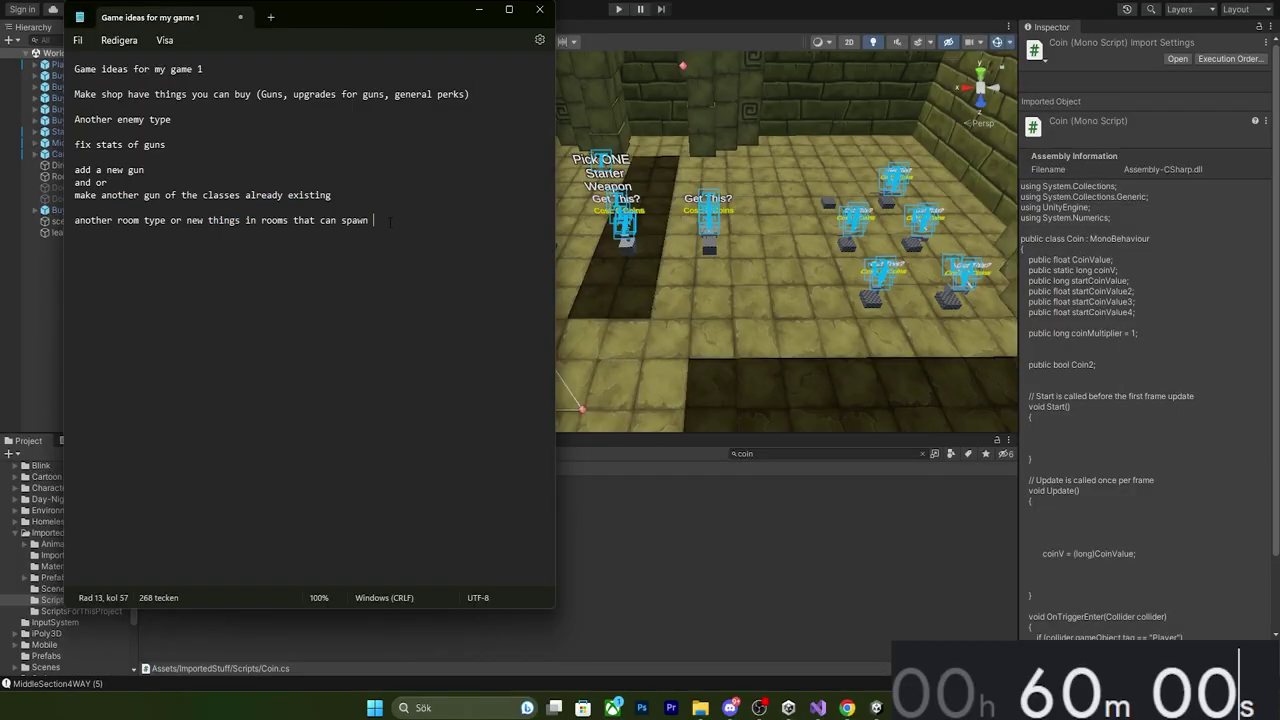
Add the line "if i get done with this in 1 hour" below the room idea, separated by a blank line
left_click_drag(426, 234, 72, 97)
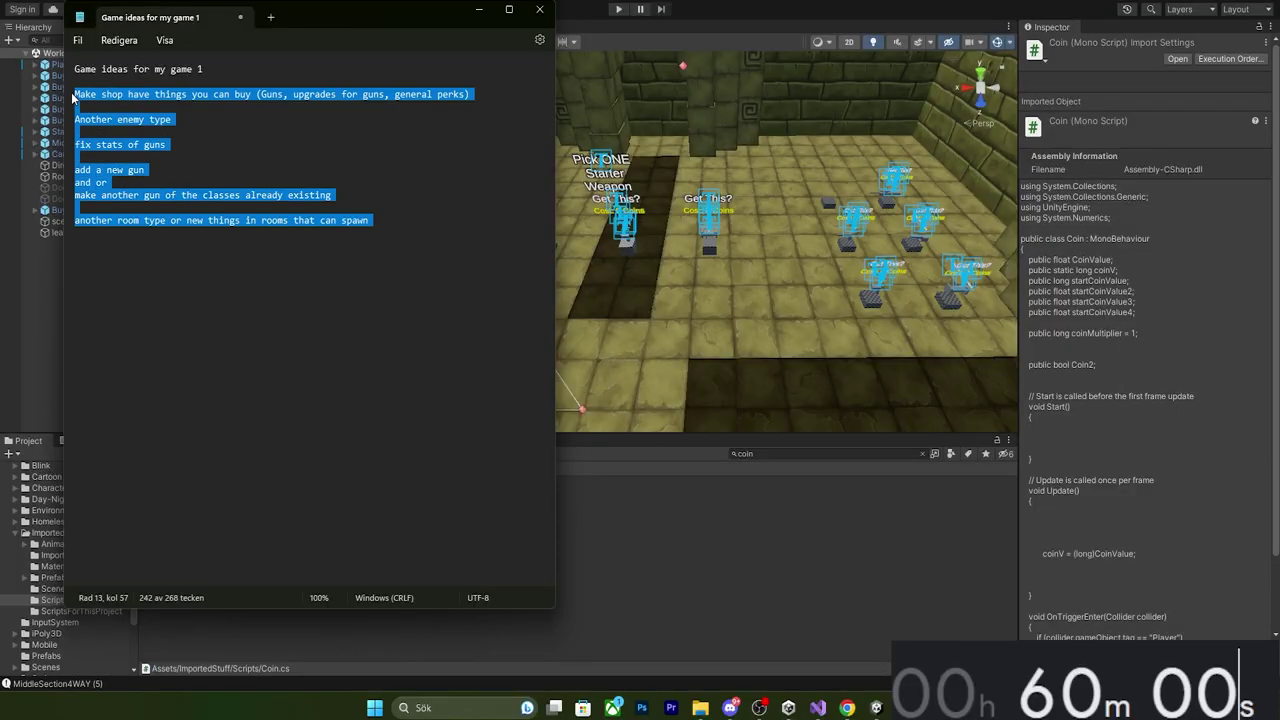
left_click(419, 218)
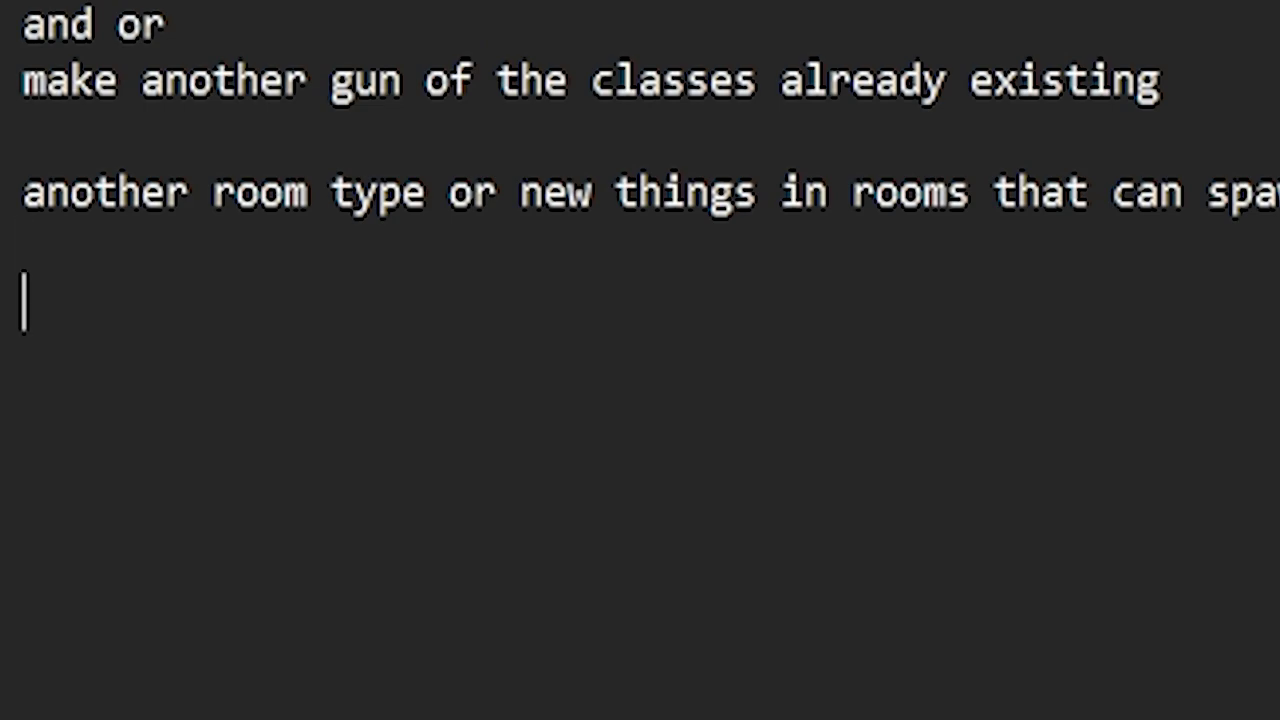
type("if i get")
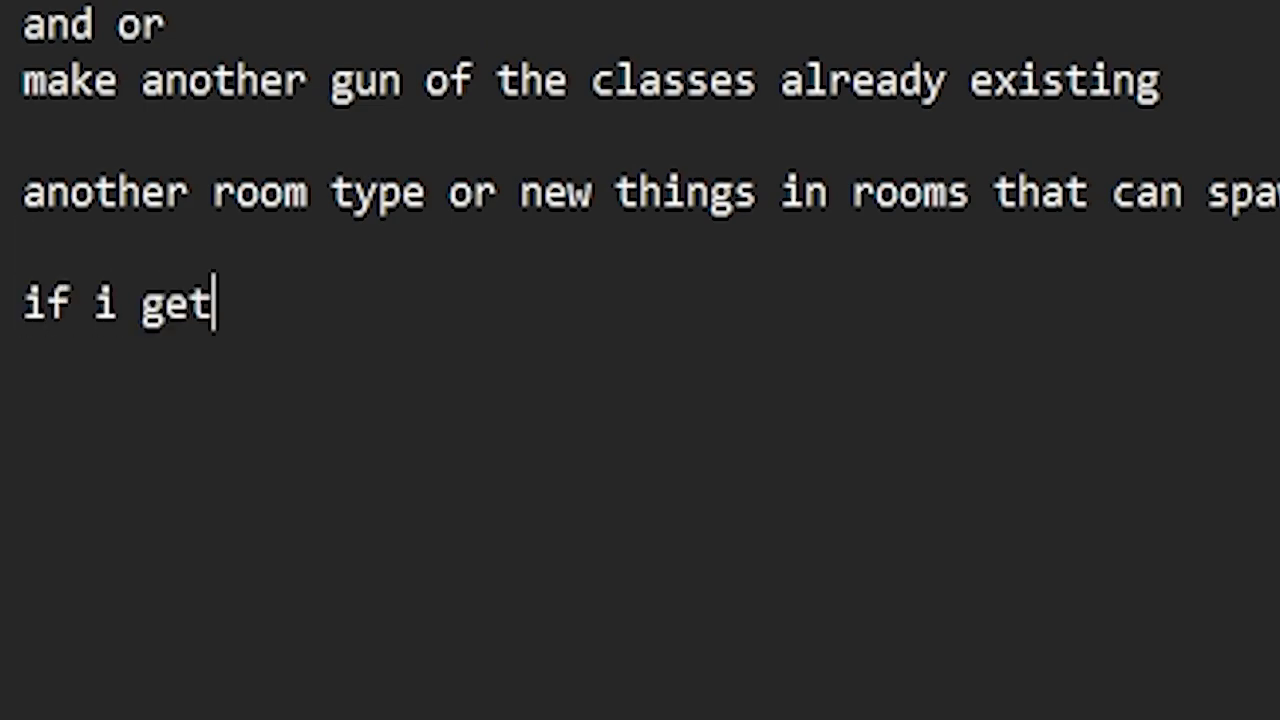
type(" done with this ")
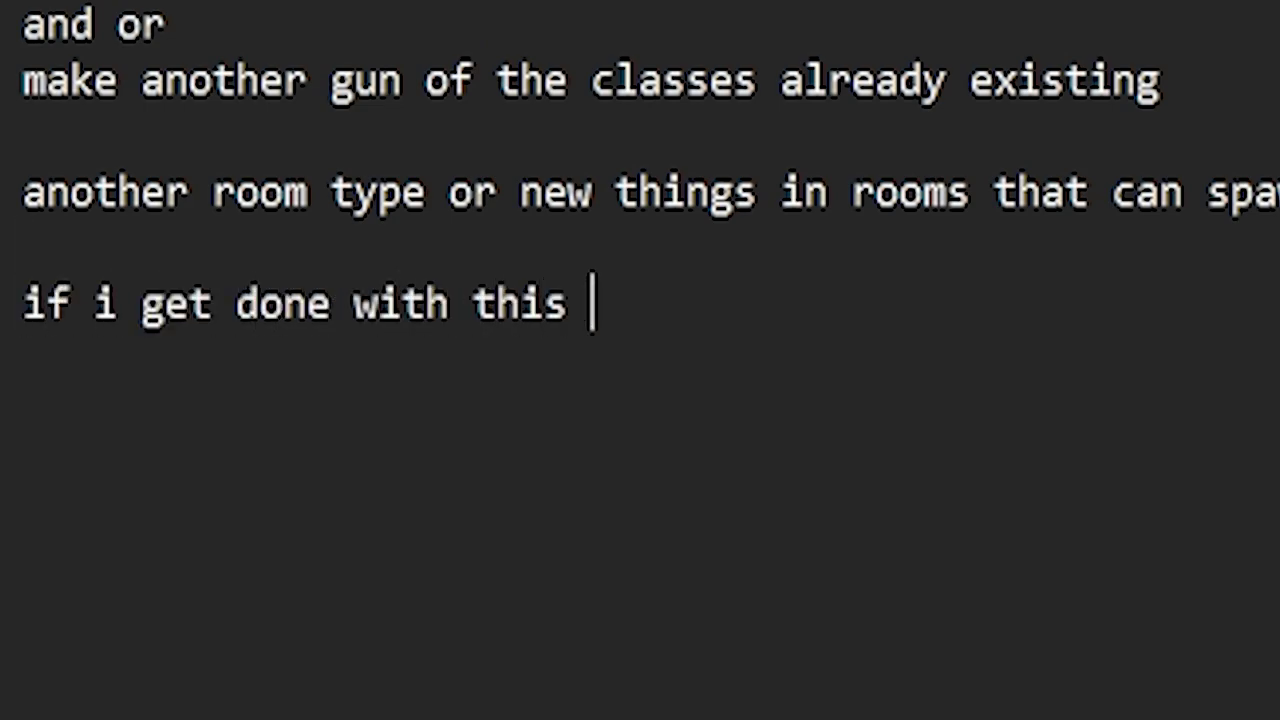
type("in 1 hour")
key("Return")
key("Return")
Add the closing line "i will add more shop upgrades or guns" to the idea list
type("i w")
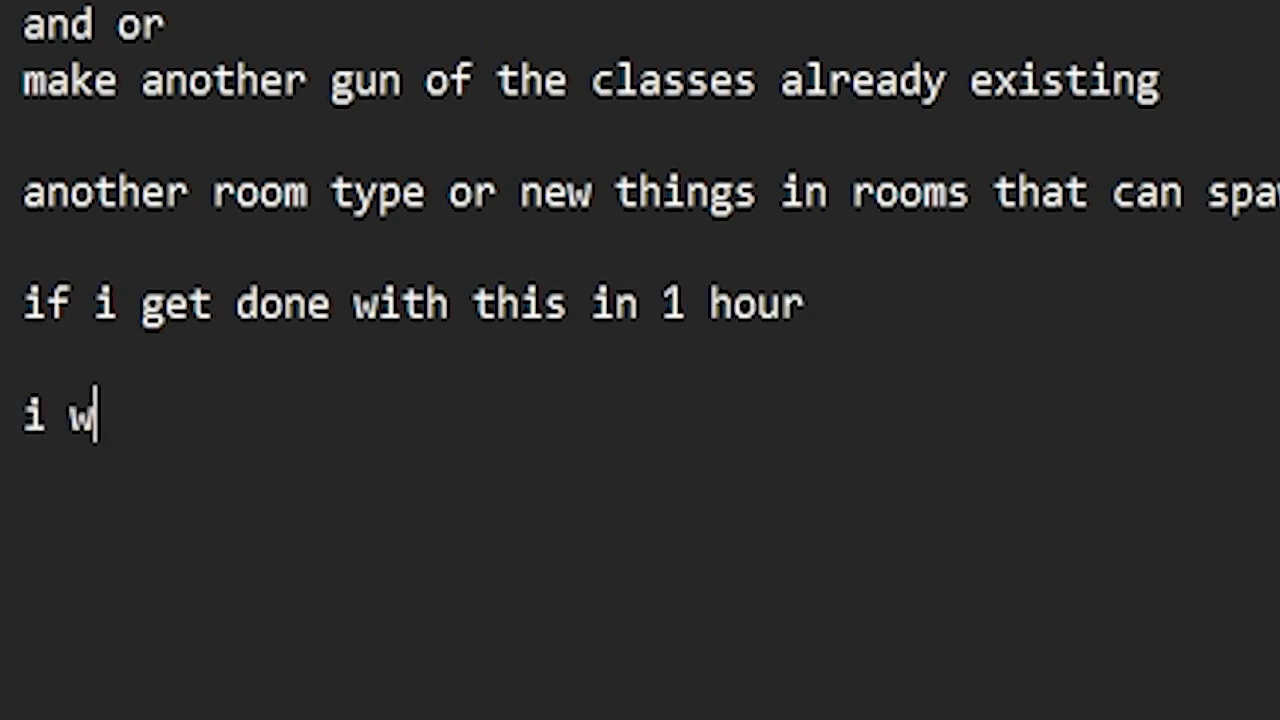
type("ill add more shop upg")
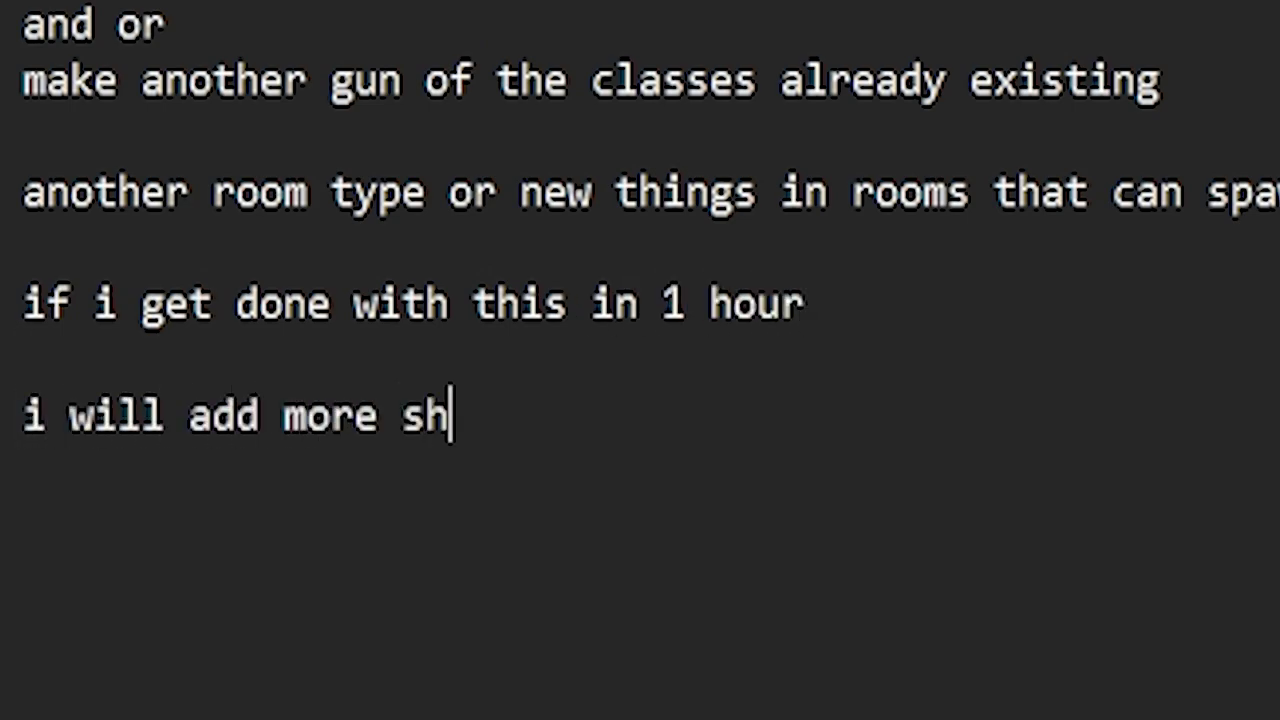
type("rades or guns")
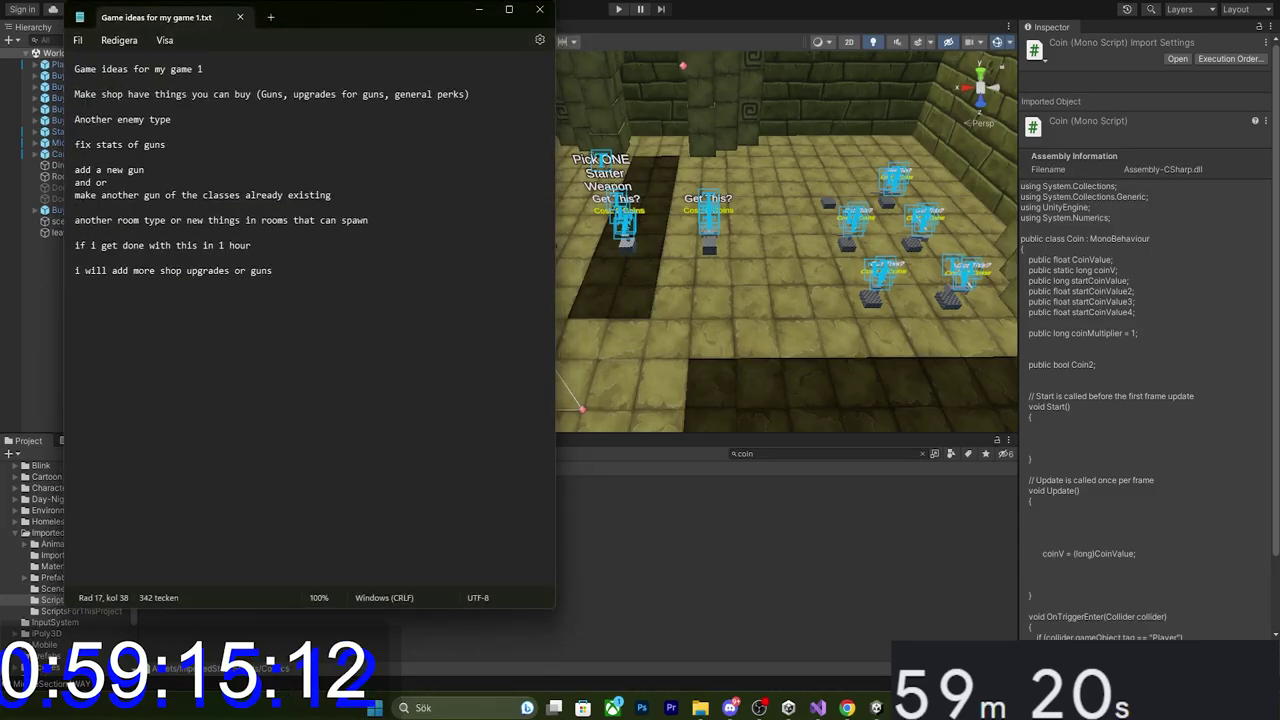
Switch to Unity and playtest the dungeon, picking up a starter gun and entering the enemy room
left_click(719, 238)
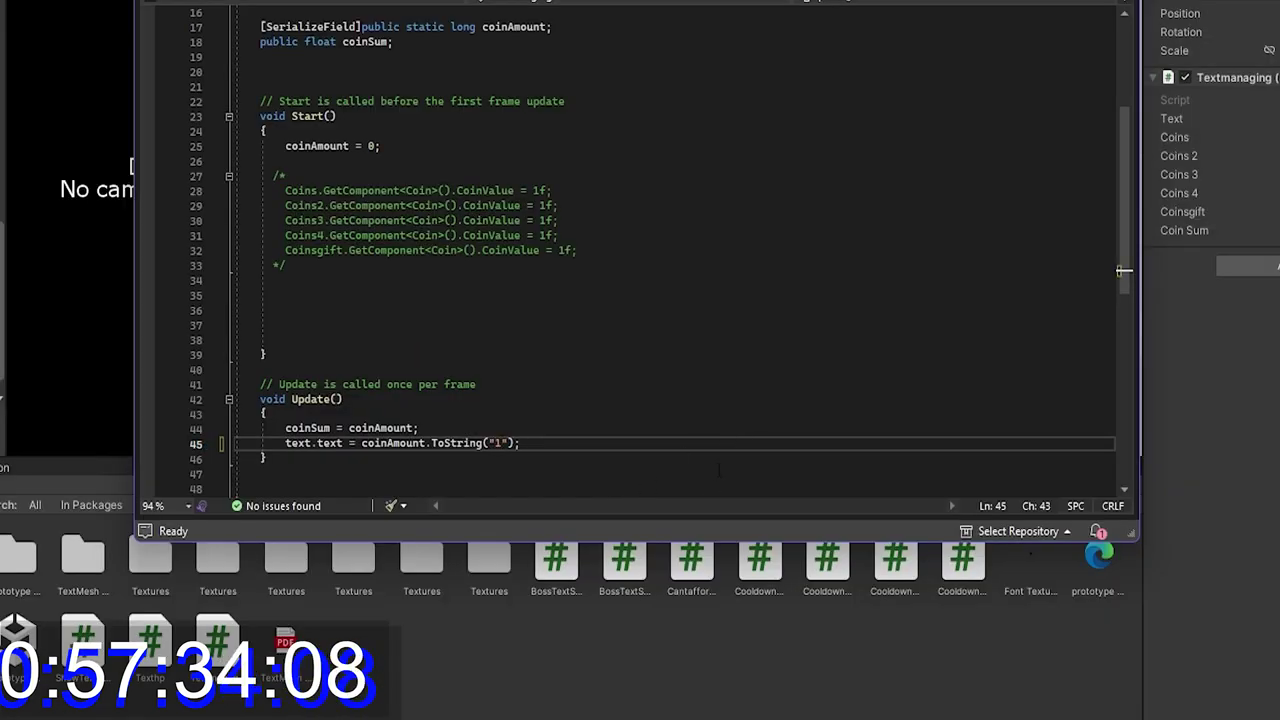
left_click(577, 654)
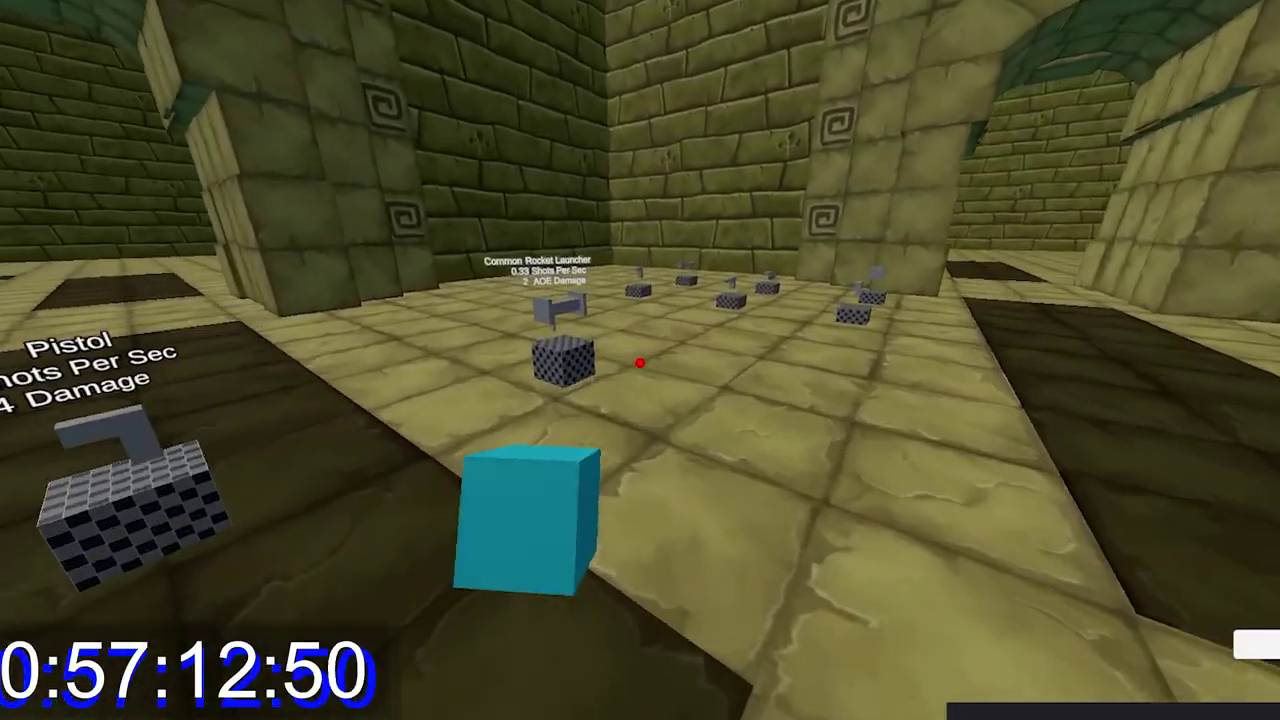
key("w")
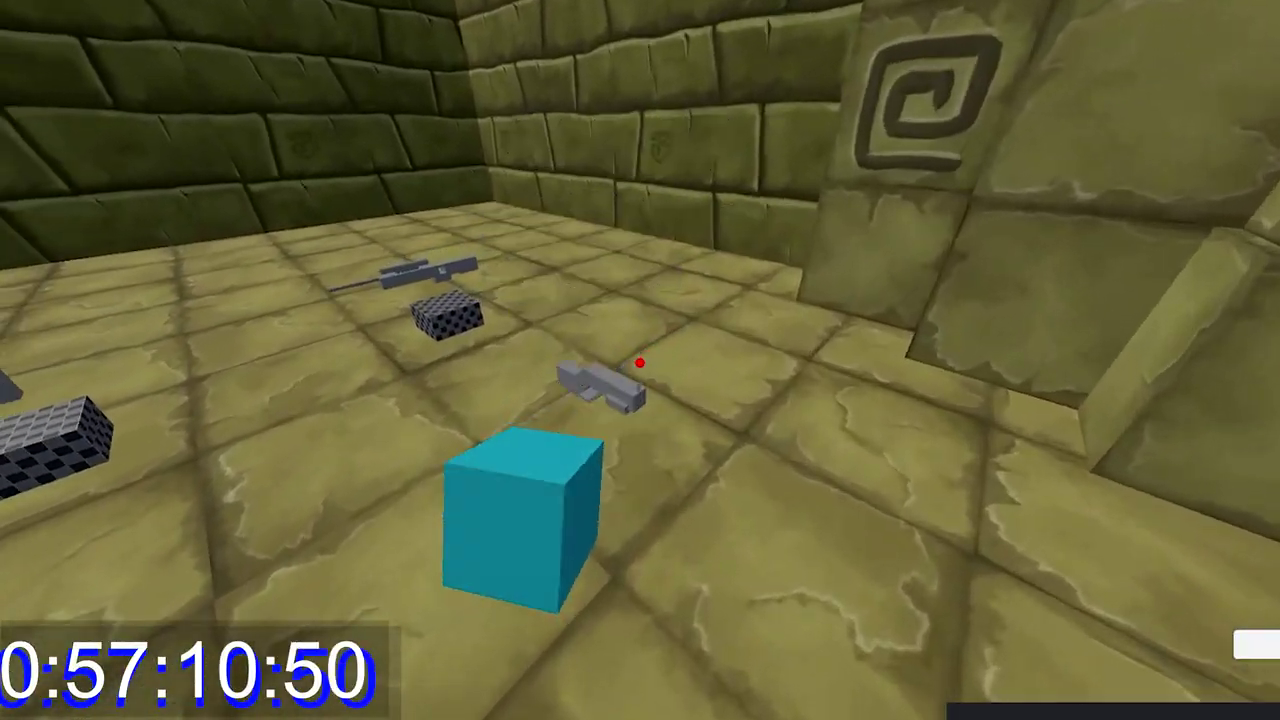
key("d")
key("w")
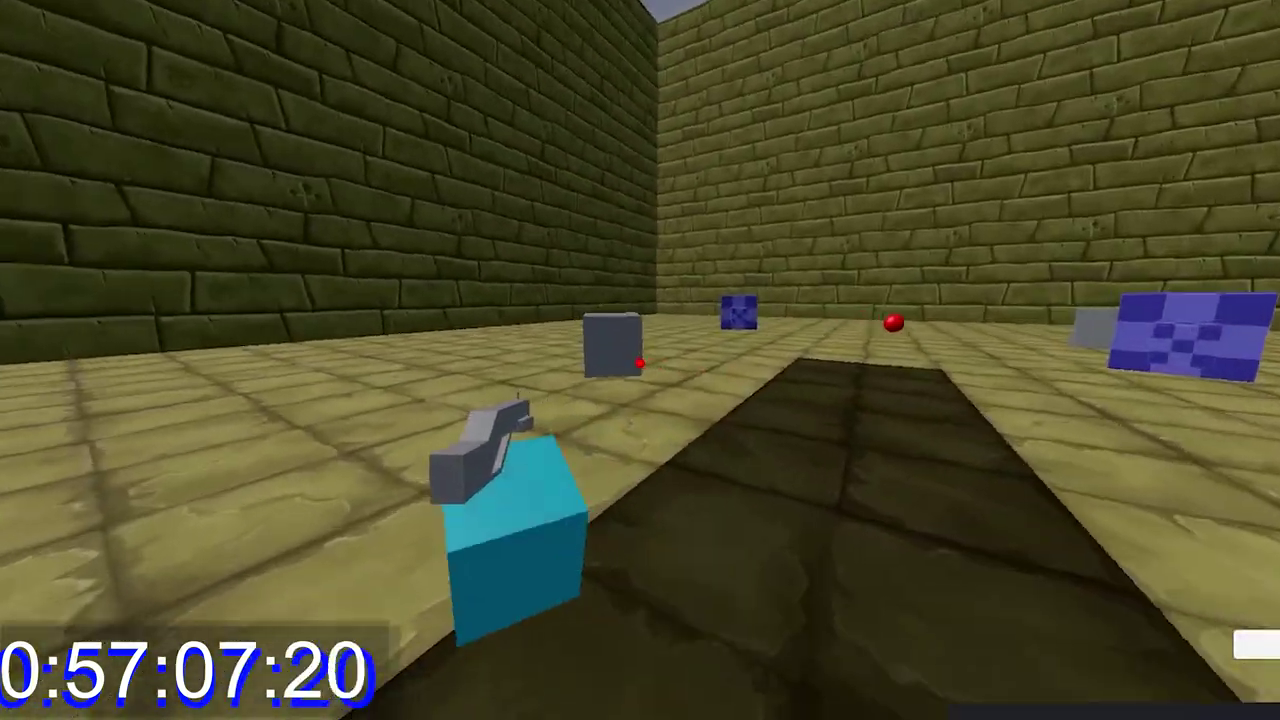
key("w")
Shoot the enemies in the room and test how collected coins and health are counted
left_click(640, 363)
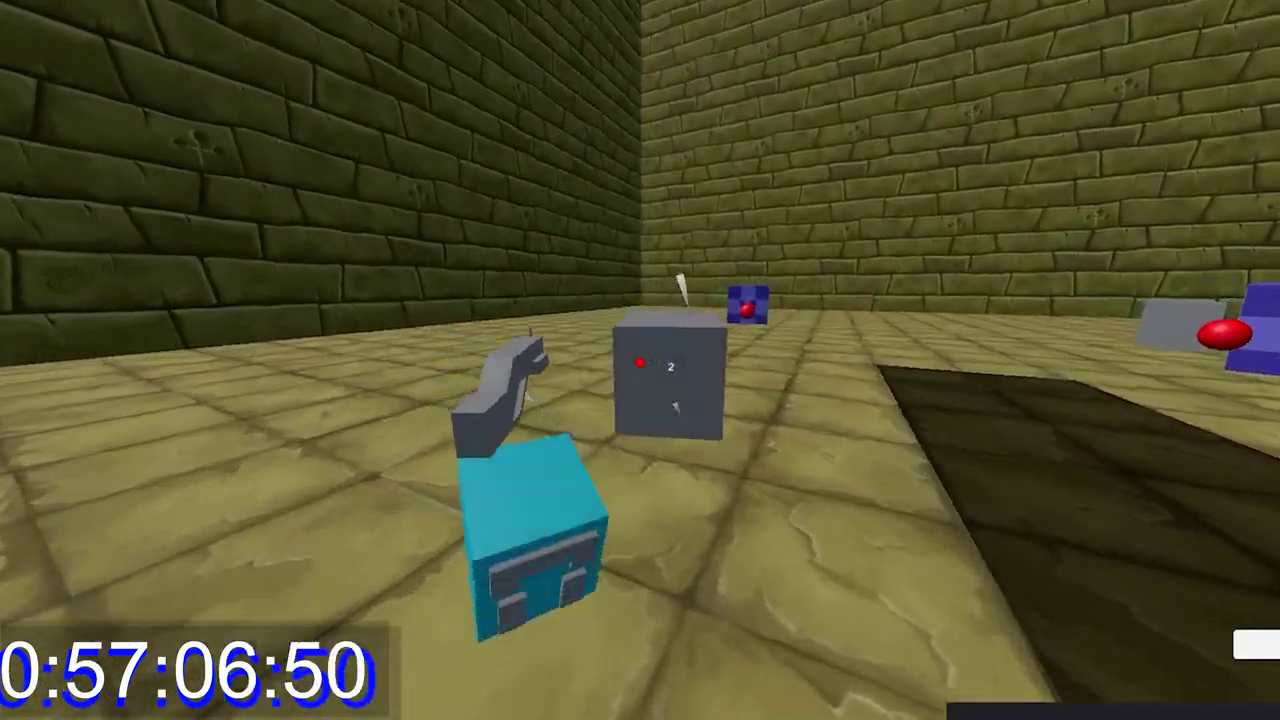
left_click(640, 363)
left_click(640, 363)
left_click(640, 363)
key("w")
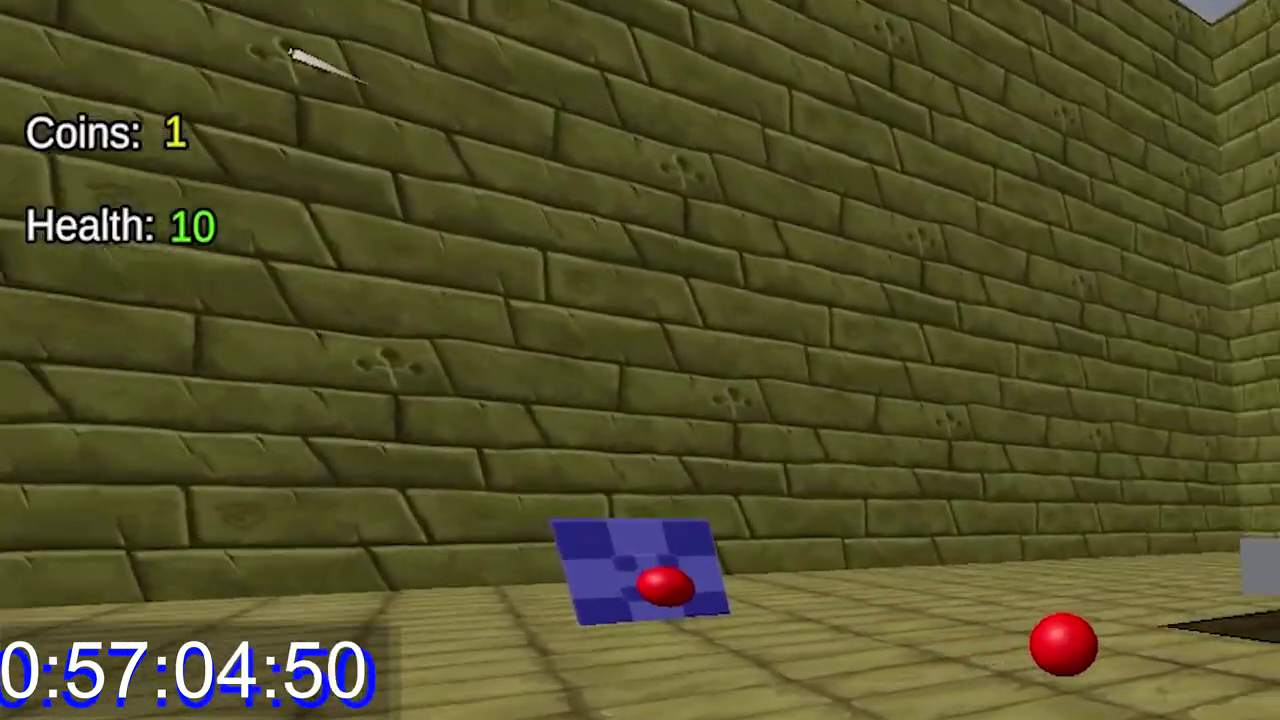
left_click(640, 363)
left_click(640, 363)
key("s")
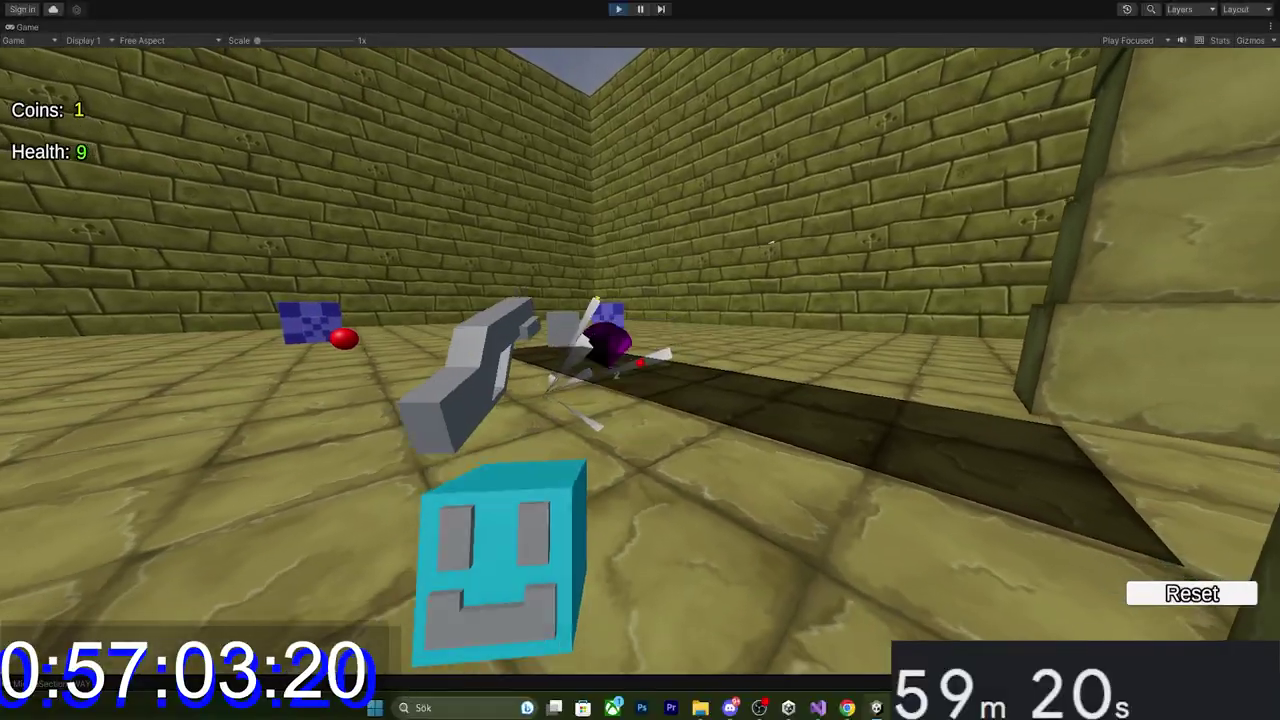
key("s")
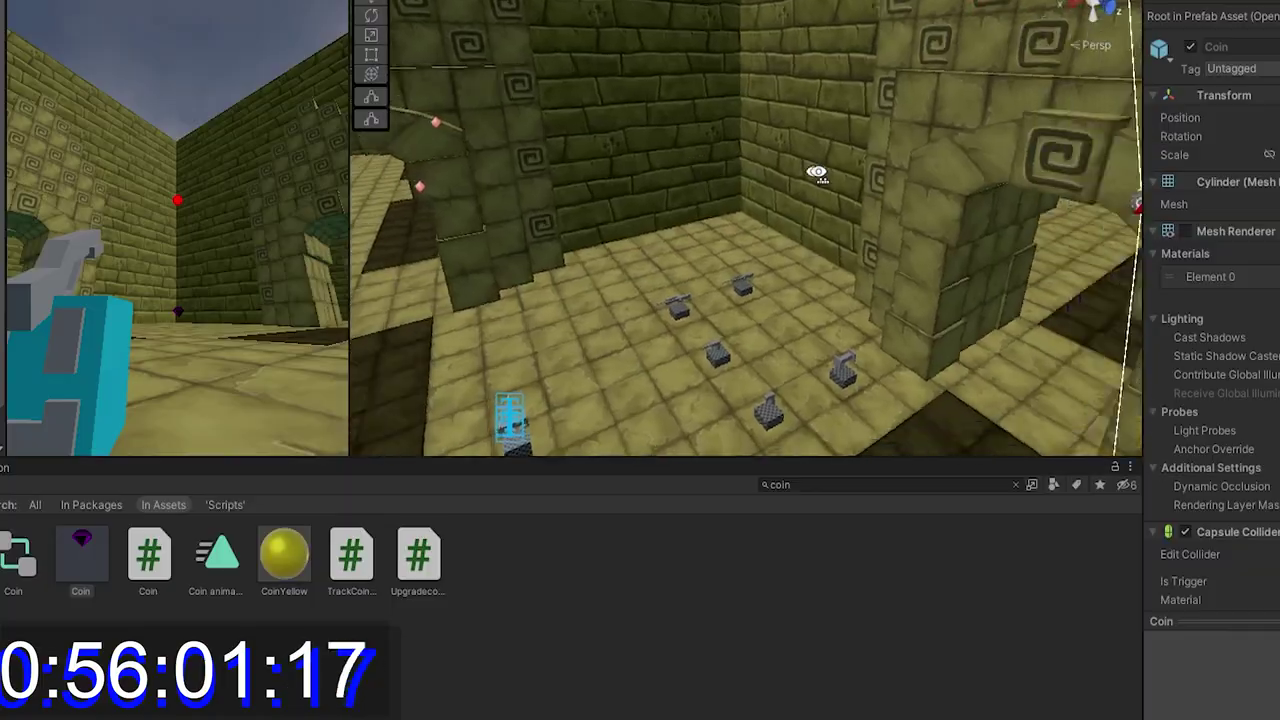
key("f")
scroll(1059, 135, "down", 3)
right_click_drag(1059, 135, 1003, 300)
scroll(892, 300, "down", 2)
left_click(918, 269)
right_click_drag(917, 267, 957, 371)
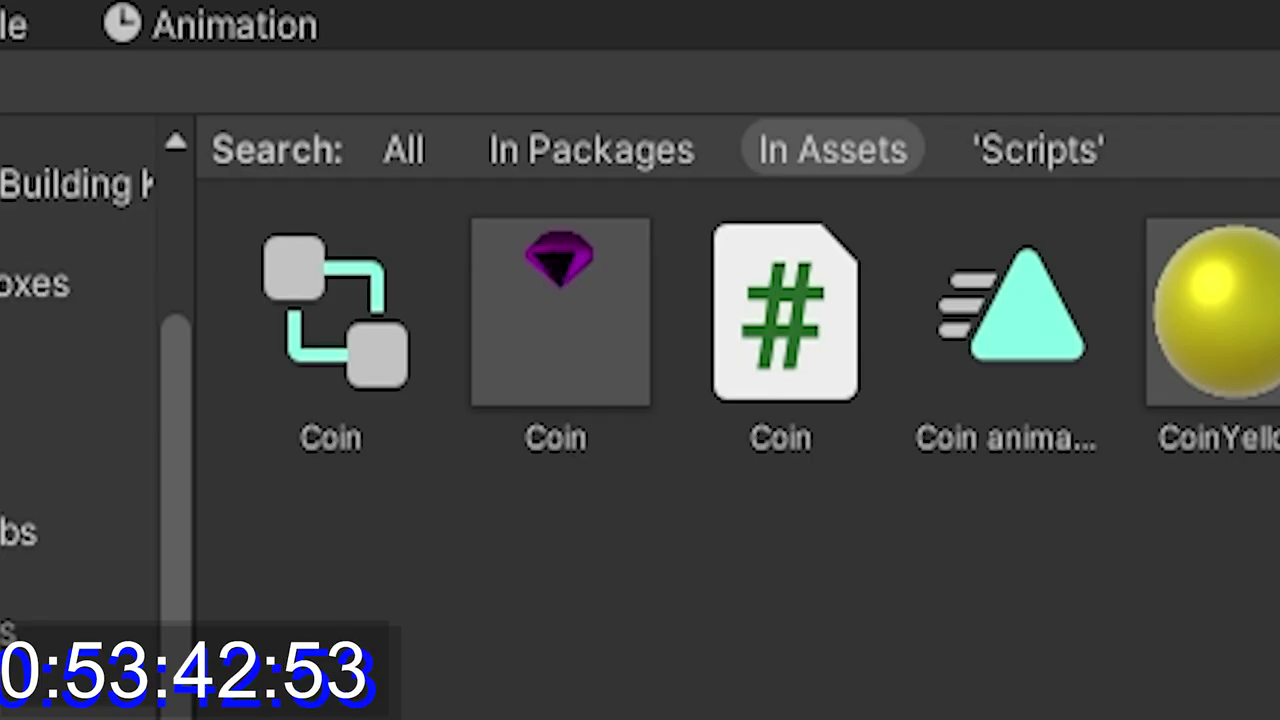
left_click_drag(590, 310, 758, 276)
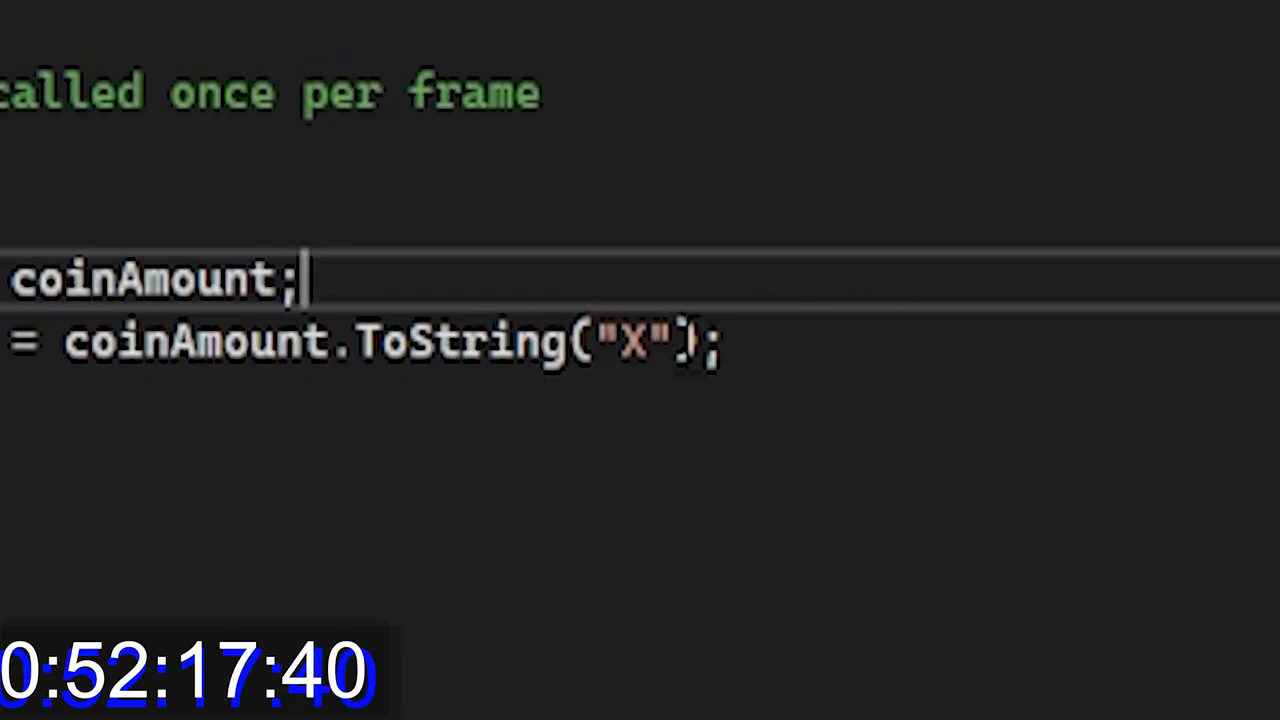
Remove the "X" argument so the coin text line in Update reads coinAmount.ToString(), and save the script
left_click(686, 343)
key("BackSpace")
key("BackSpace")
key("BackSpace")
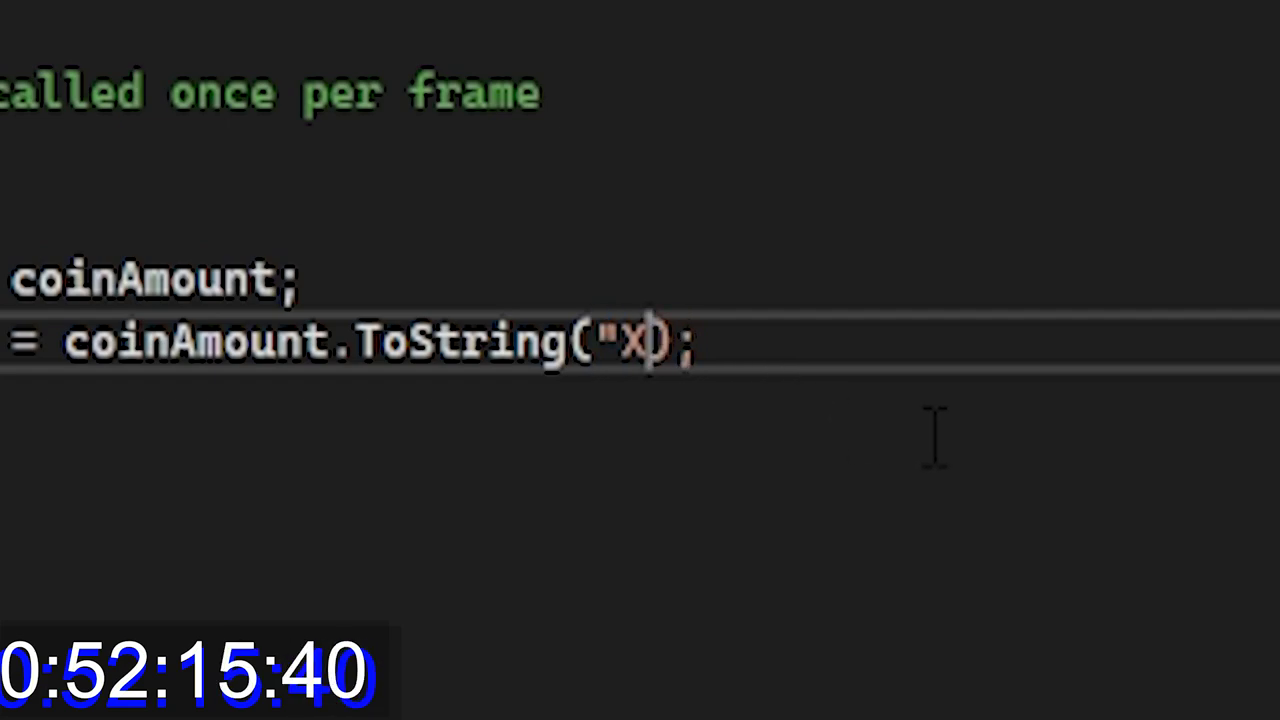
left_click(872, 340)
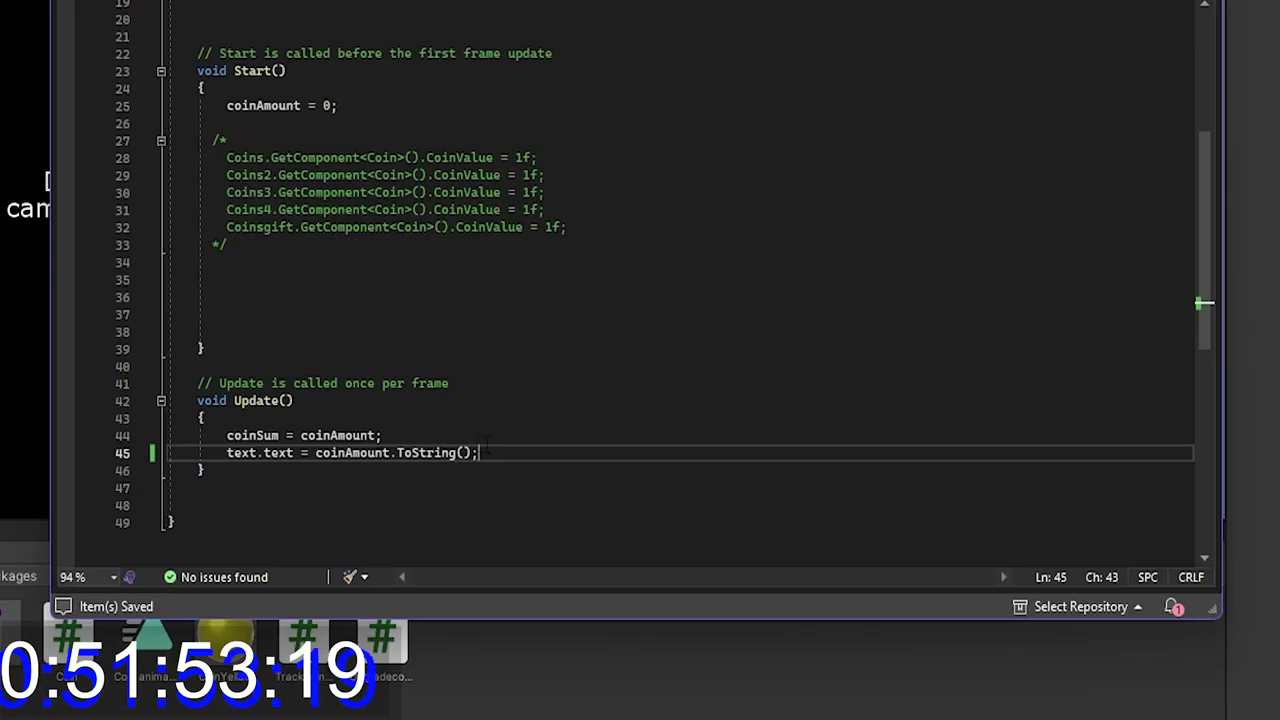
key("Up")
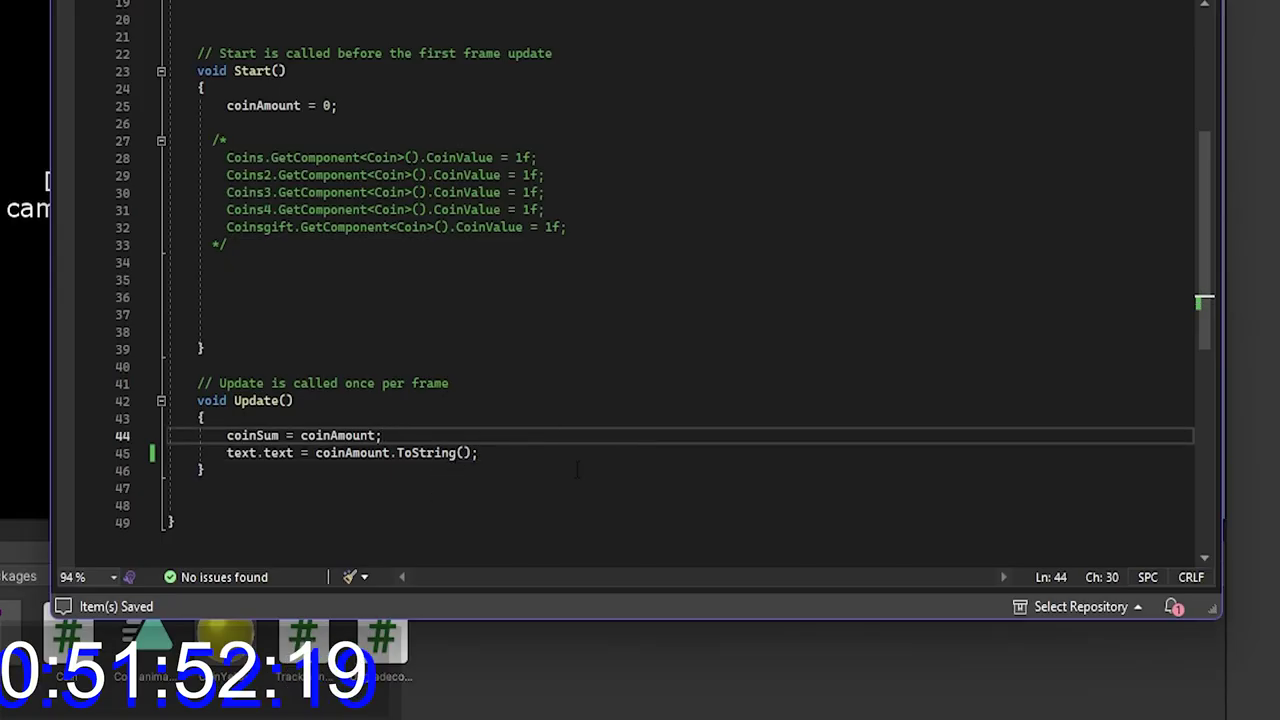
key("Down")
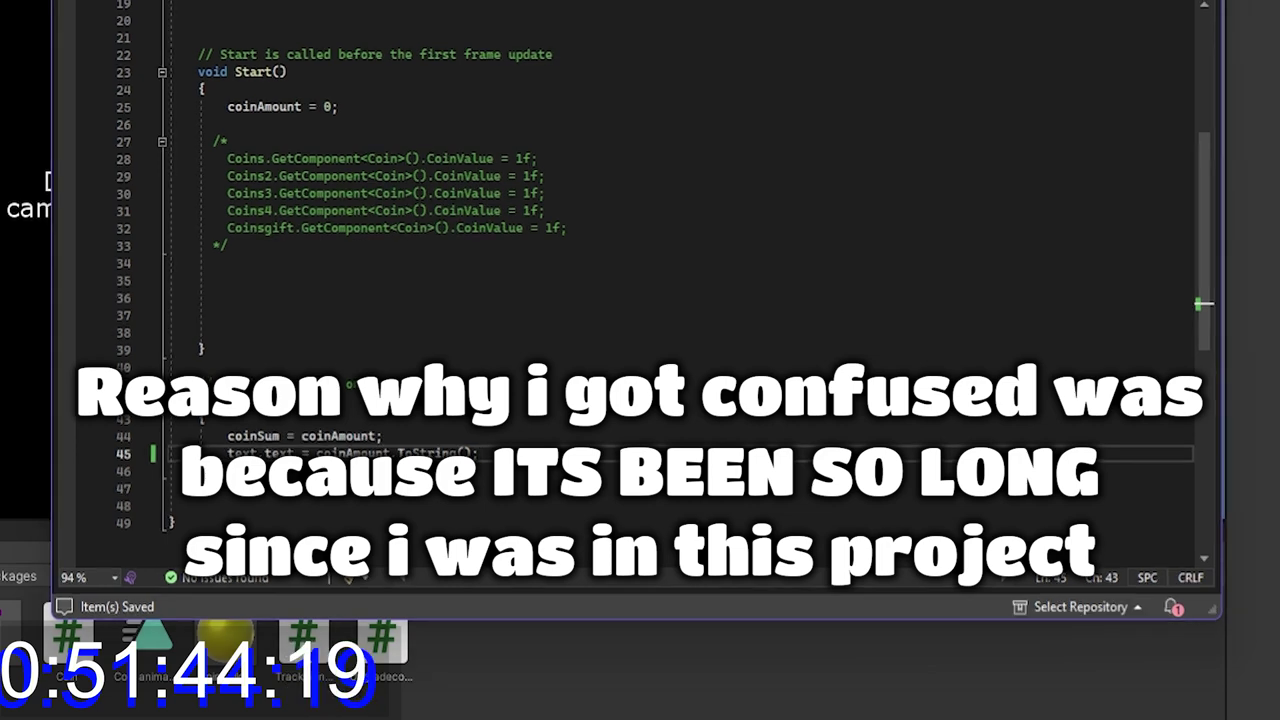
Return to Unity, playtest the coin counter by shooting an enemy, and check the Coin script's Coin Value
key("alt+Tab")
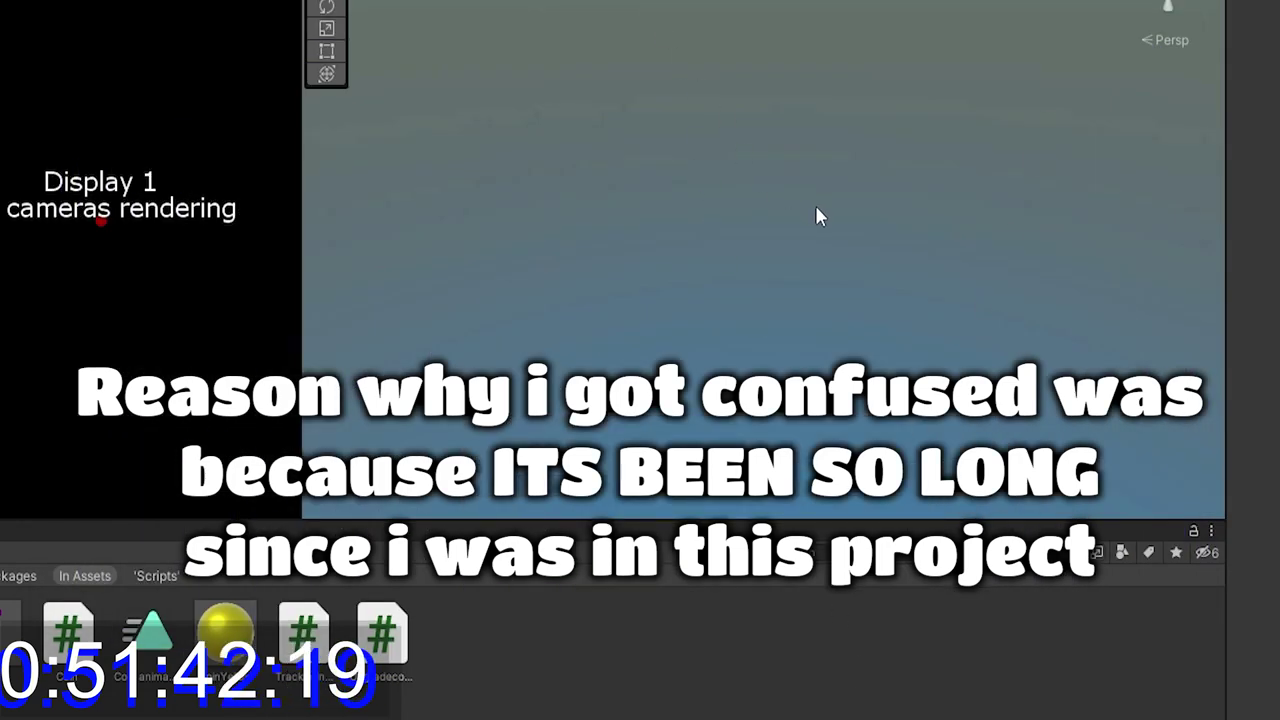
right_click_drag(728, 190, 683, 243)
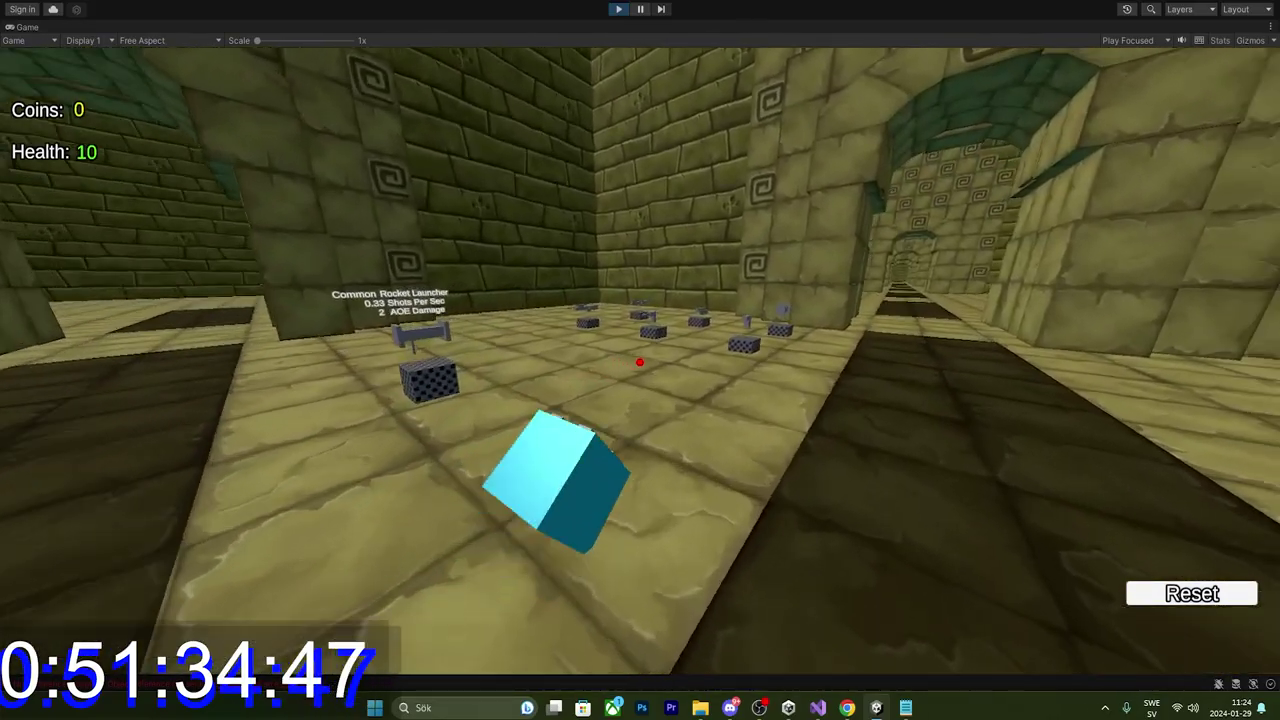
key("w")
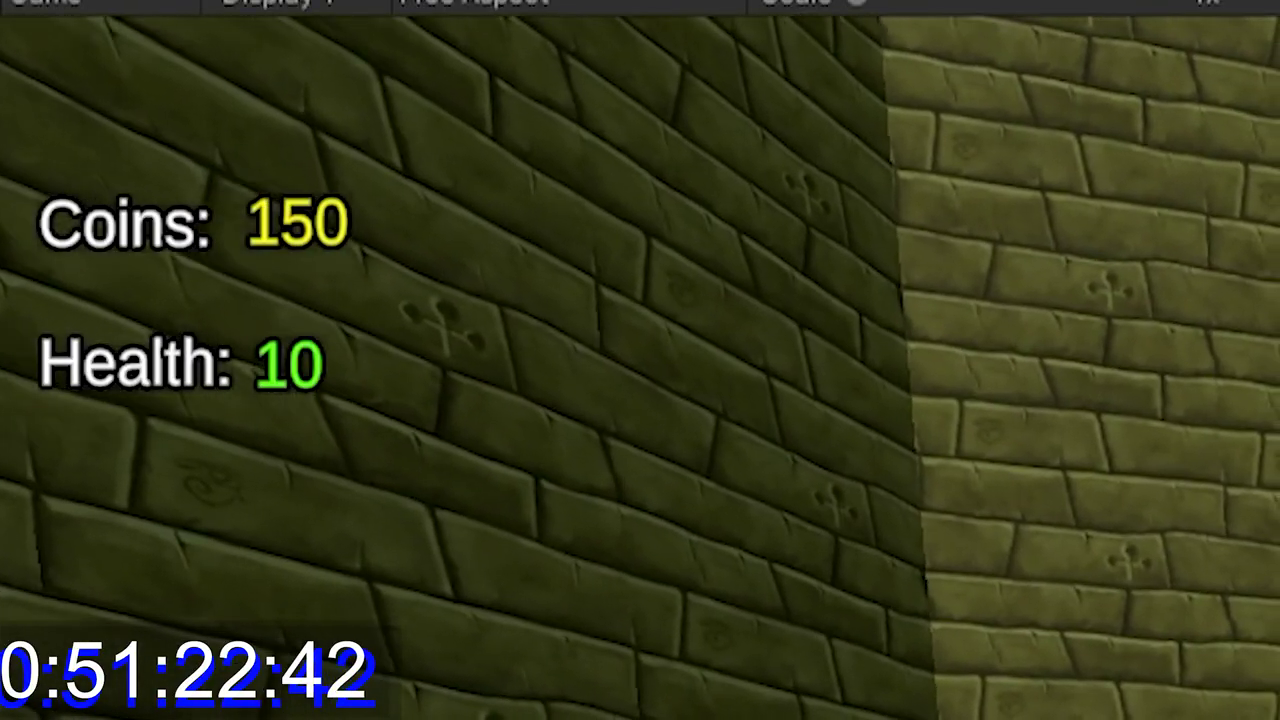
left_click(640, 374)
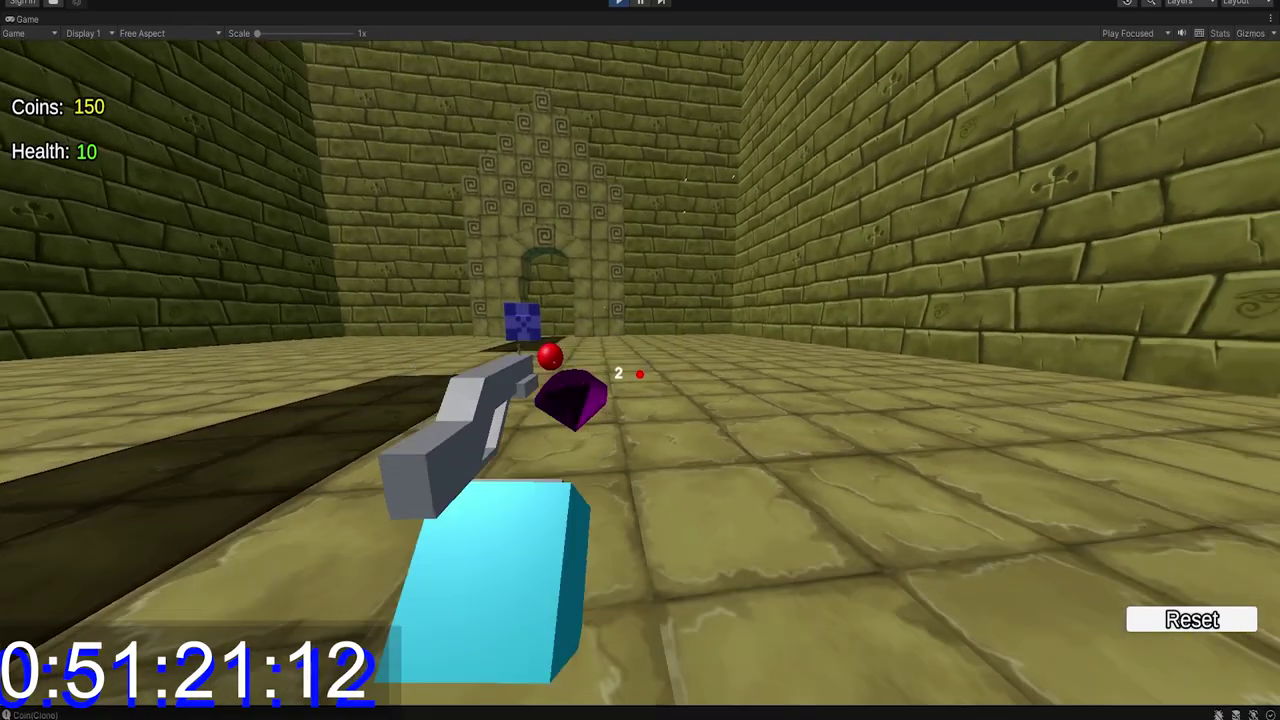
left_click(640, 374)
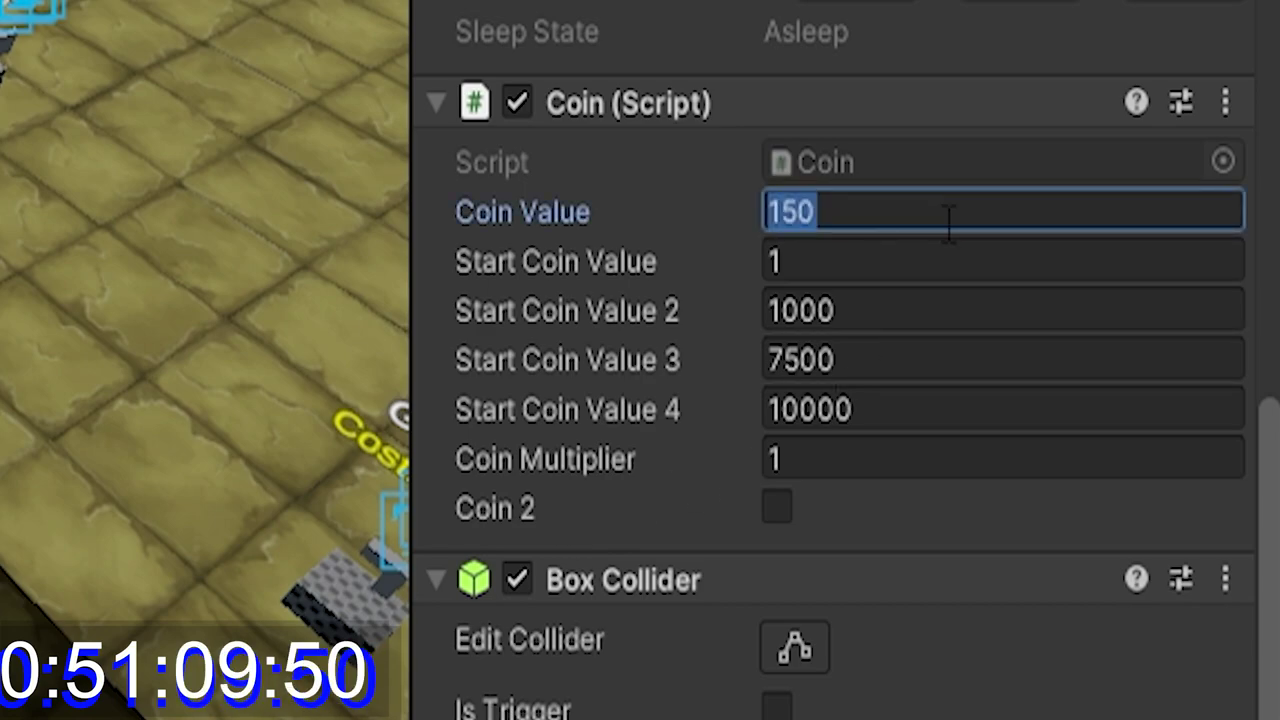
key("Return")
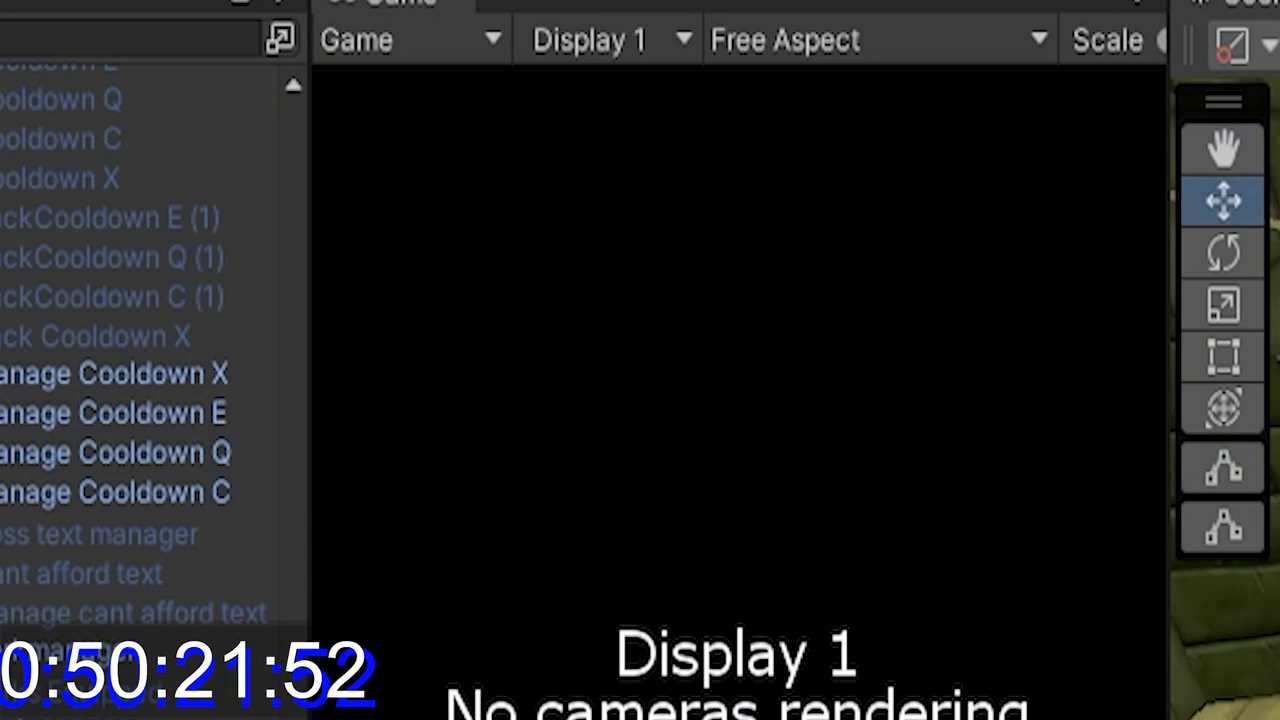
Examine the Buy Shotgun stand among the weapon stands and its Shotgun 1 child object
key("alt")
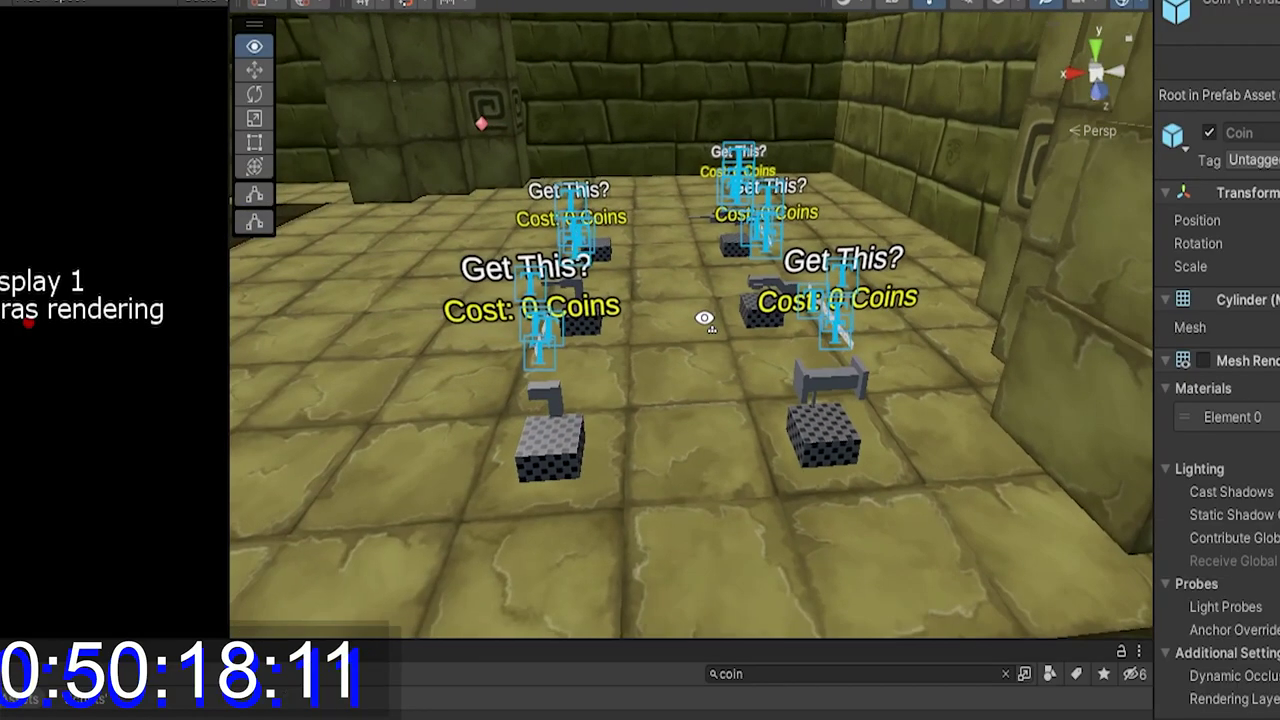
left_click_drag(705, 318, 670, 325, "alt")
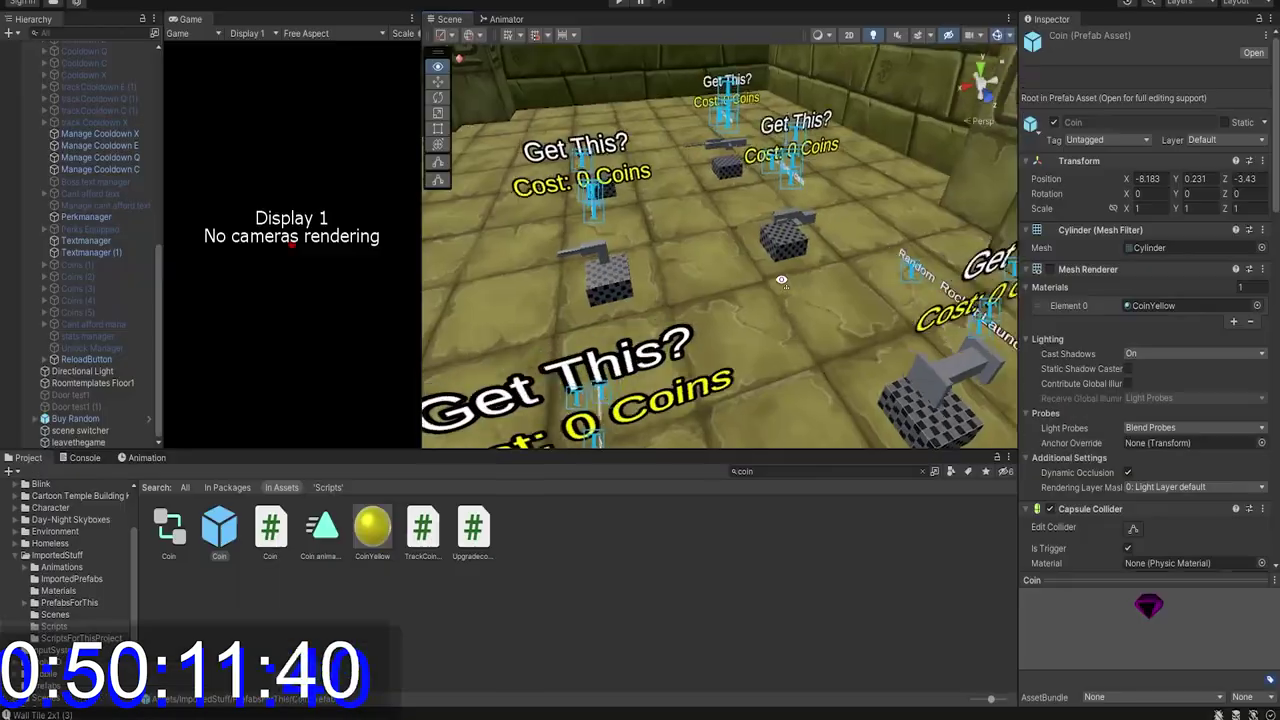
mouse_move(745, 290)
left_mouse_down("alt")
mouse_move(765, 283)
mouse_move(740, 265)
left_mouse_up("alt")
left_click(735, 240)
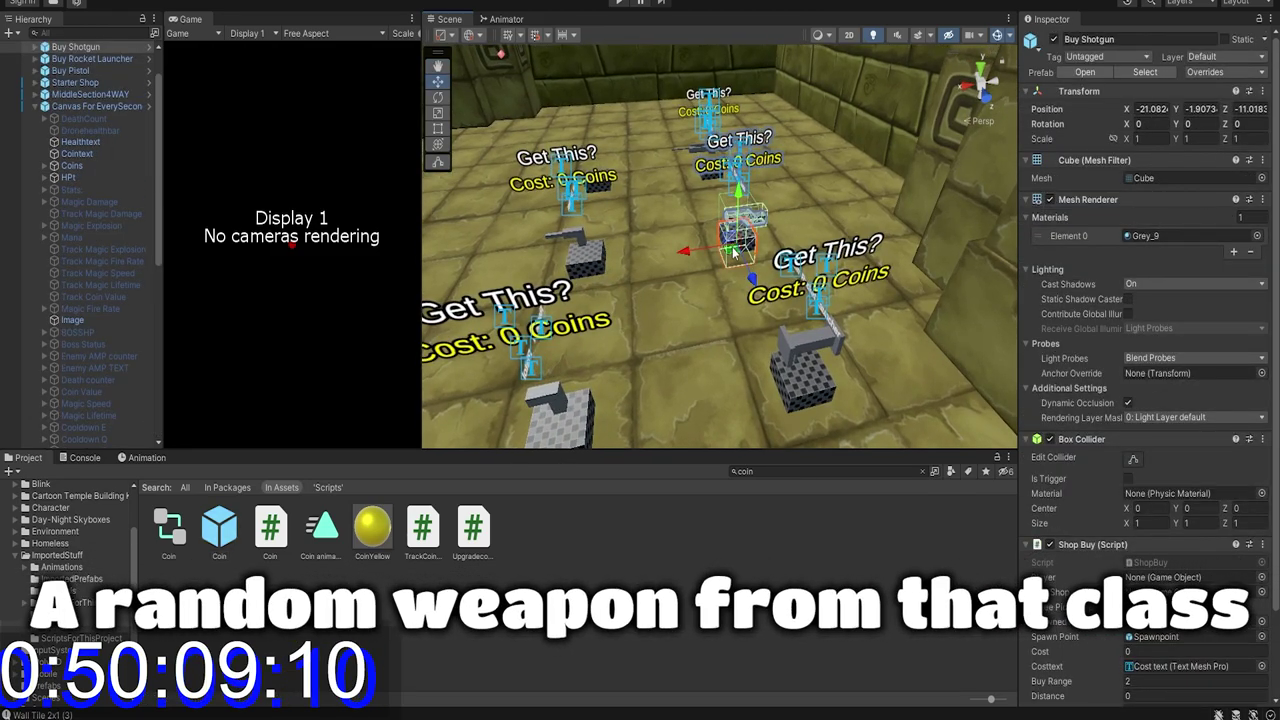
scroll(1081, 344, "down", 3)
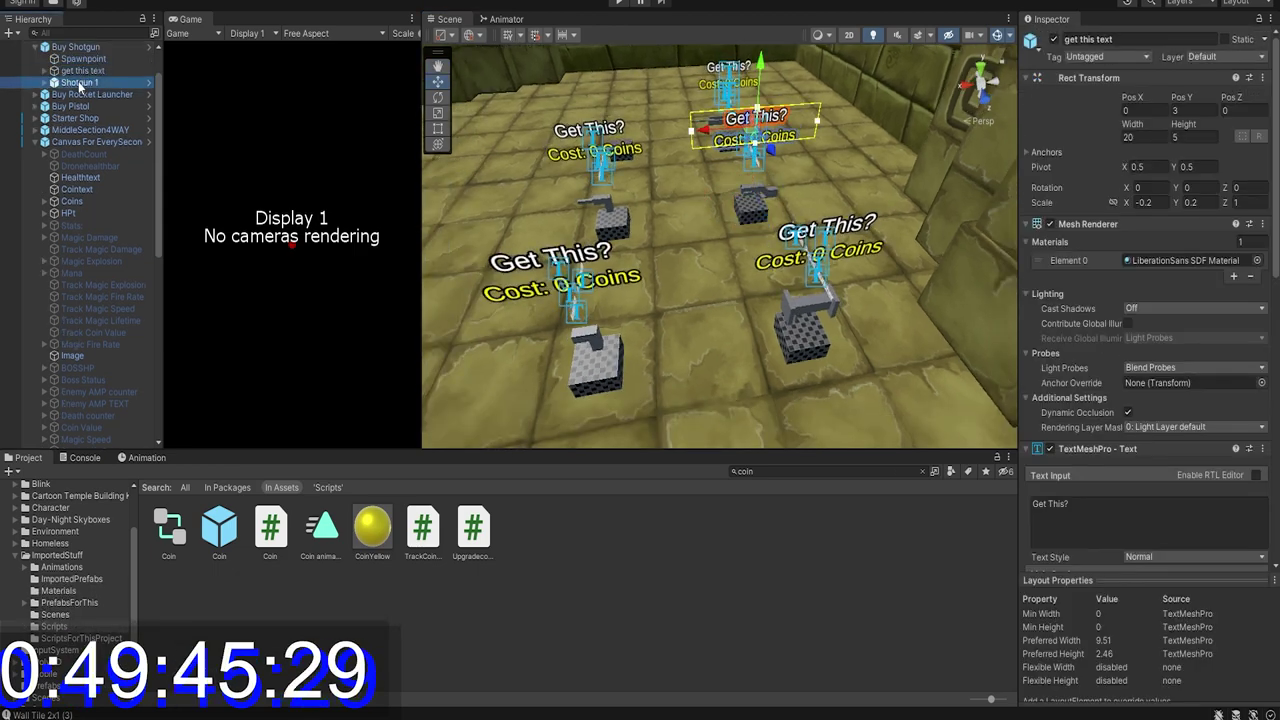
left_click(80, 83)
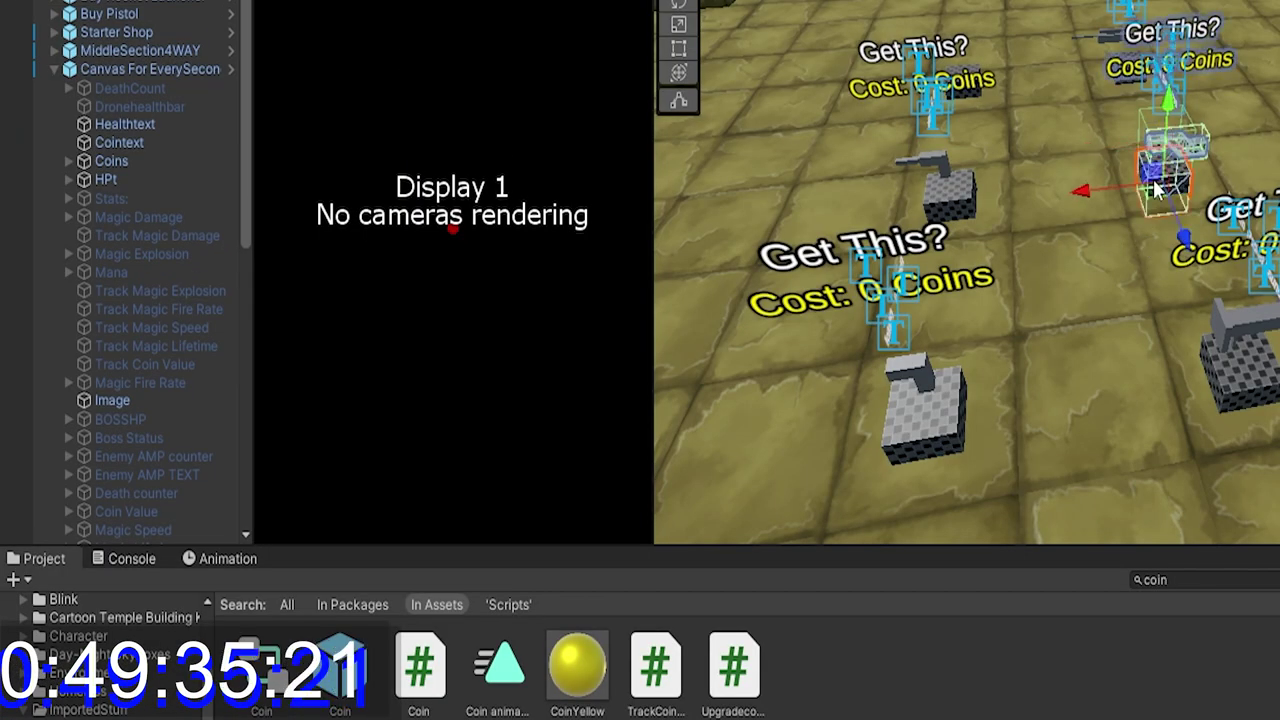
Duplicate the Buy Shotgun stand and move the copy in front of the other stands, beside the dark floor strip
key("ctrl+d")
left_click_drag(1158, 197, 1060, 522)
right_click_drag(1165, 480, 1163, 514)
key("s")
key("w")
left_click_drag(1126, 258, 1078, 378)
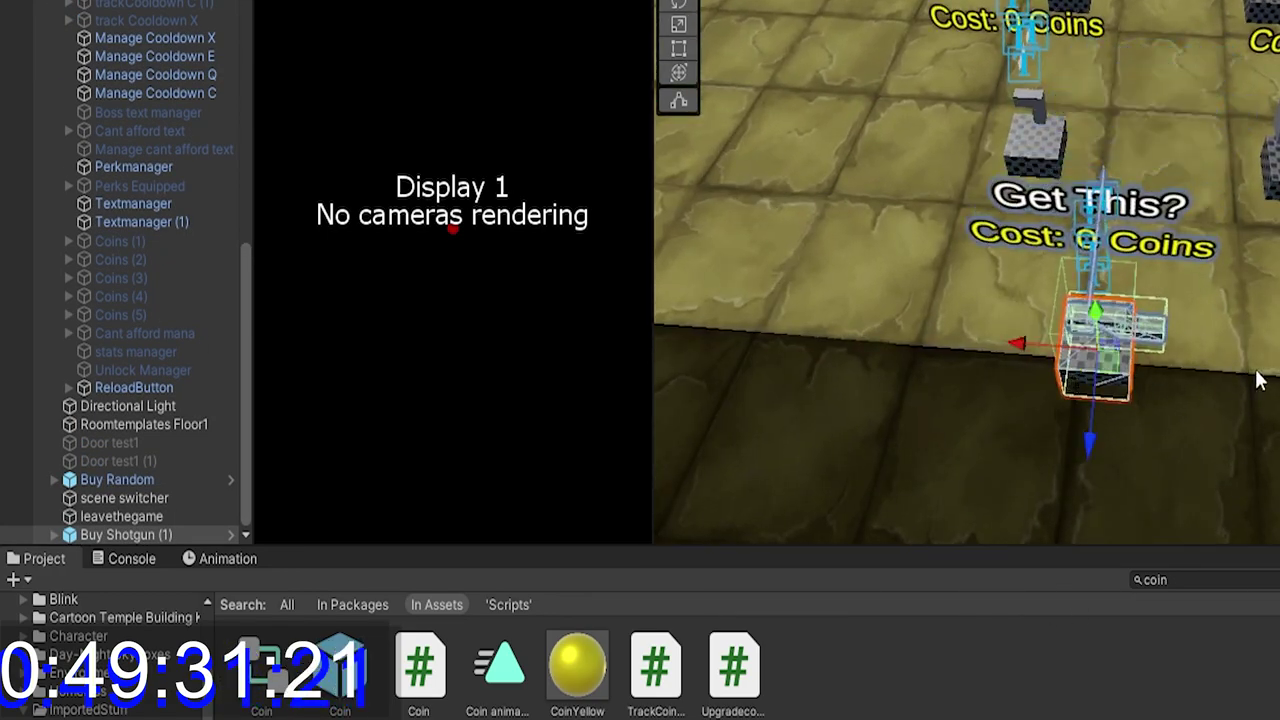
Try to delete the Shotgun 1 child object from the duplicated Buy Shotgun stand
left_click(1254, 374)
left_click(1150, 325)
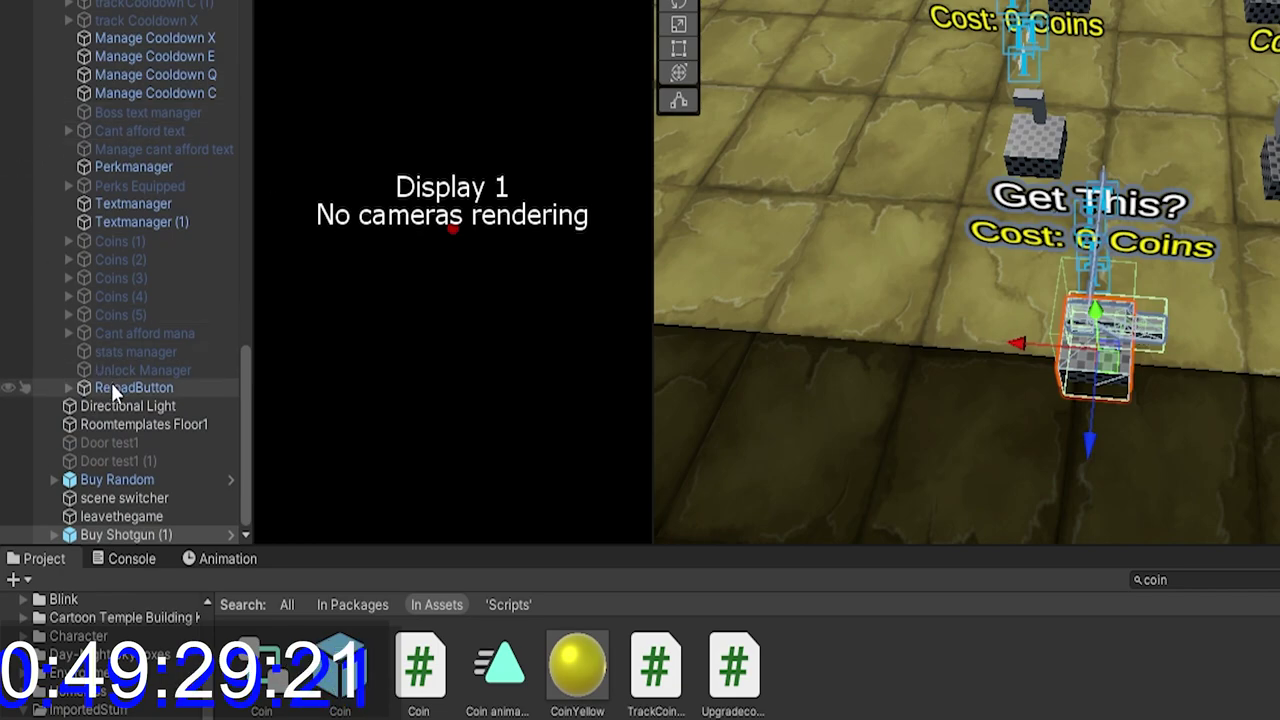
left_click(54, 533)
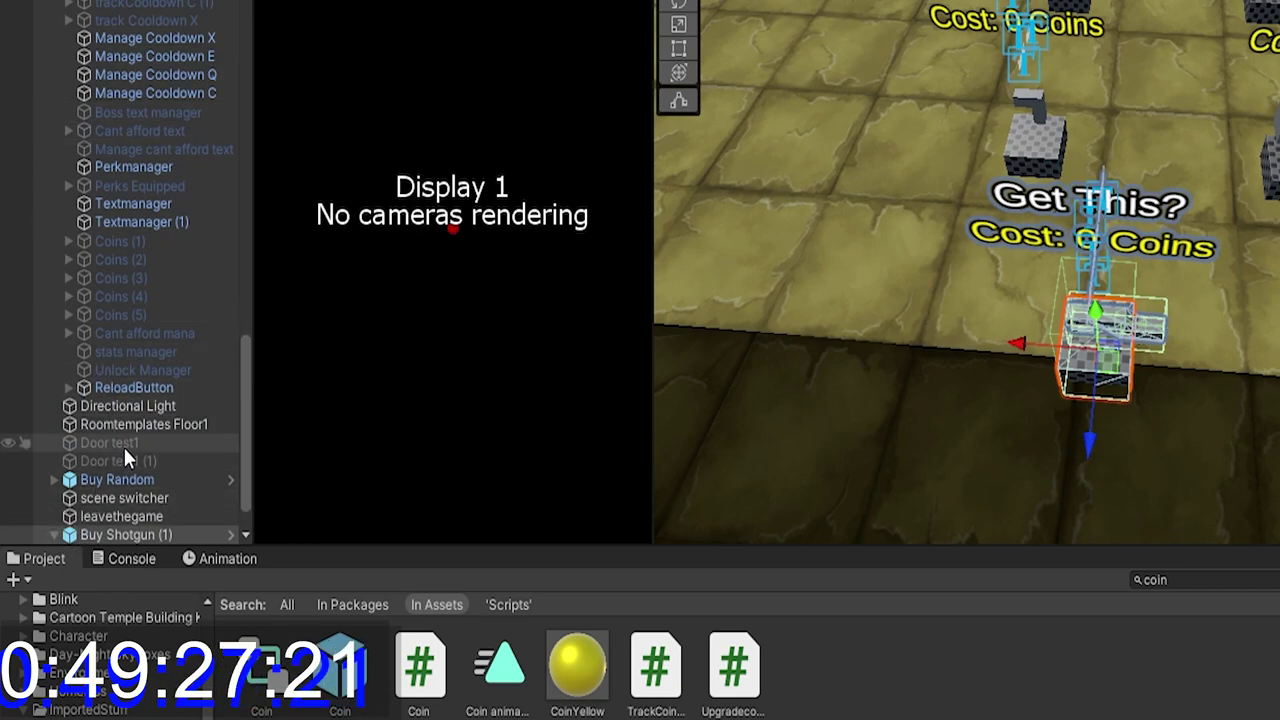
right_click(132, 534)
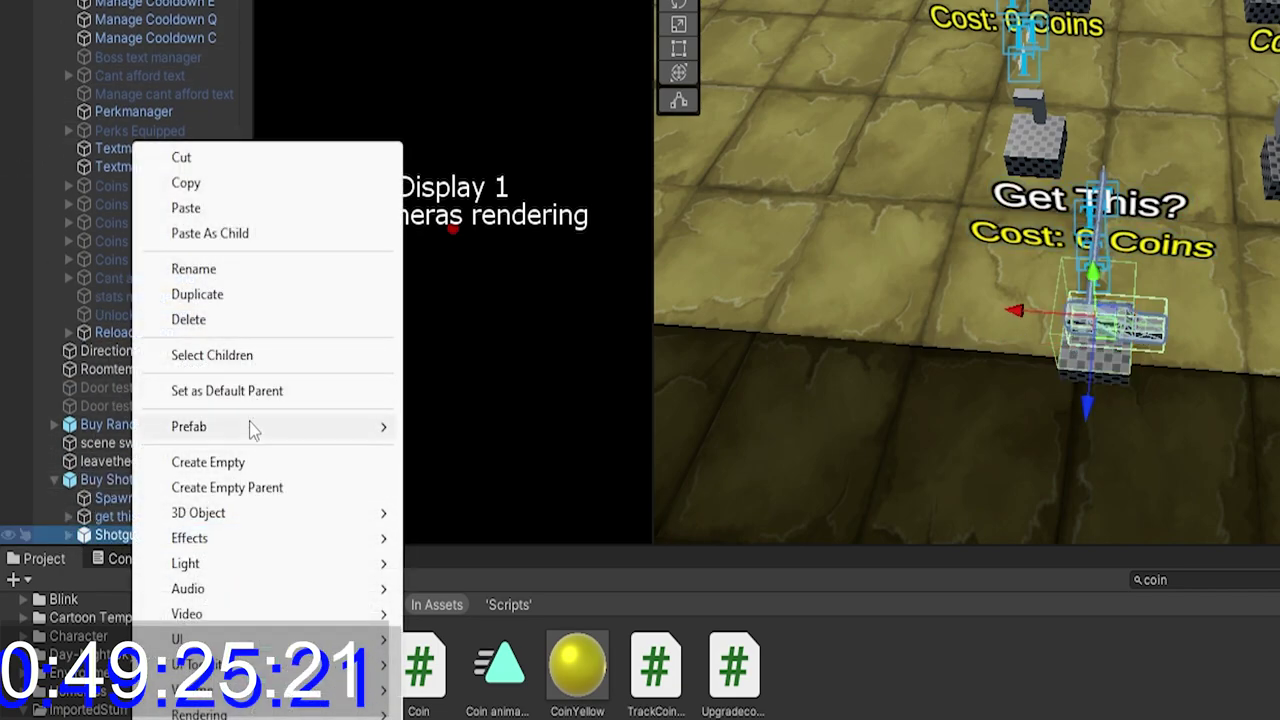
left_click(120, 538)
key("BackSpace")
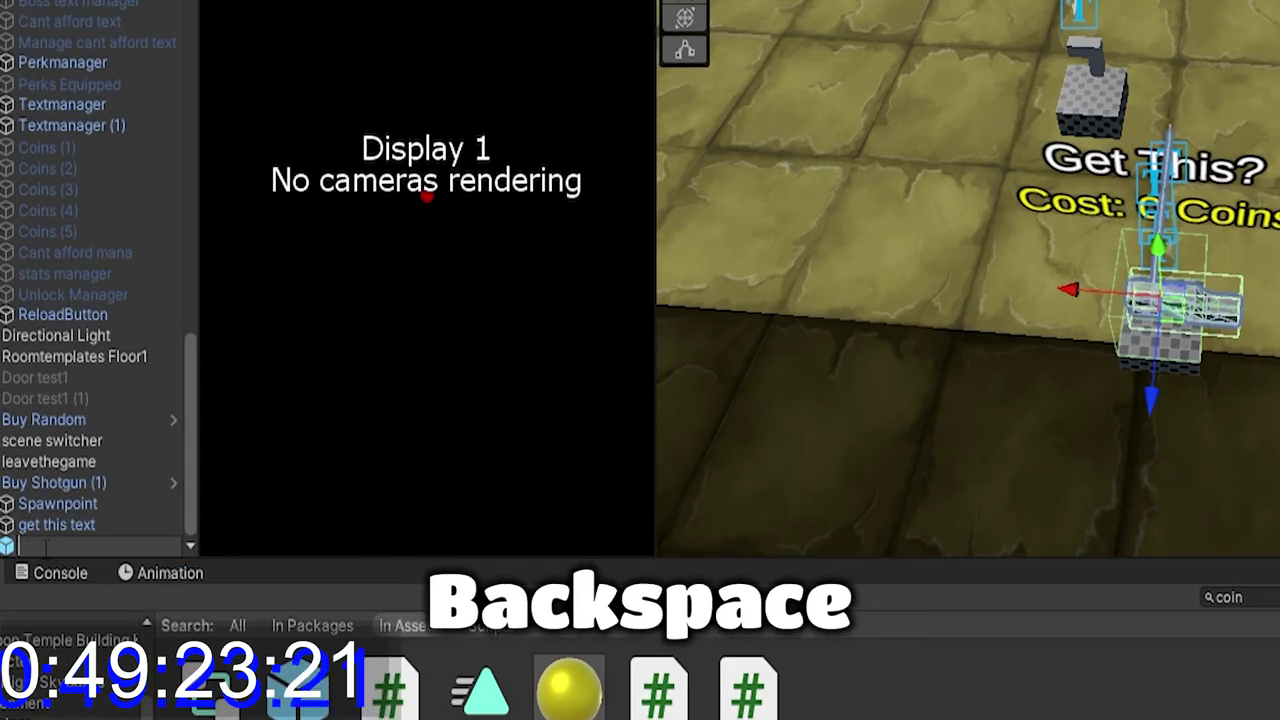
left_click(123, 518)
left_click(50, 544)
key("BackSpace")
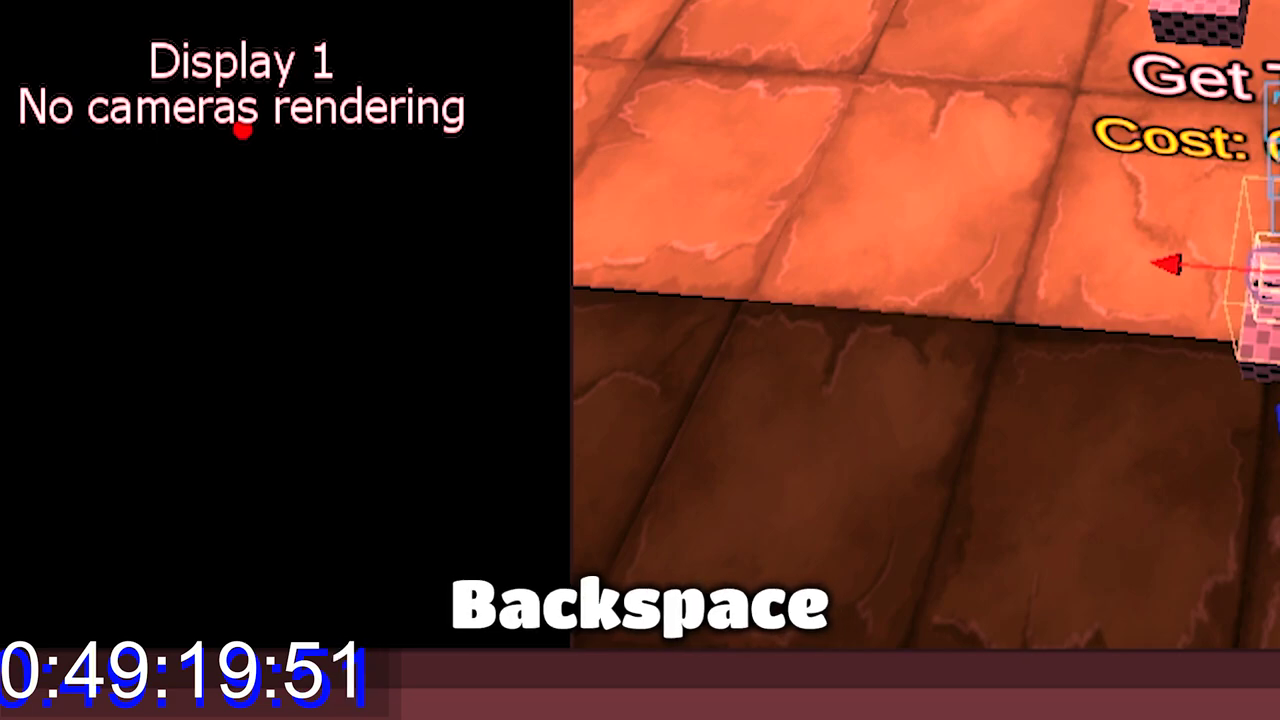
right_click(6, 555)
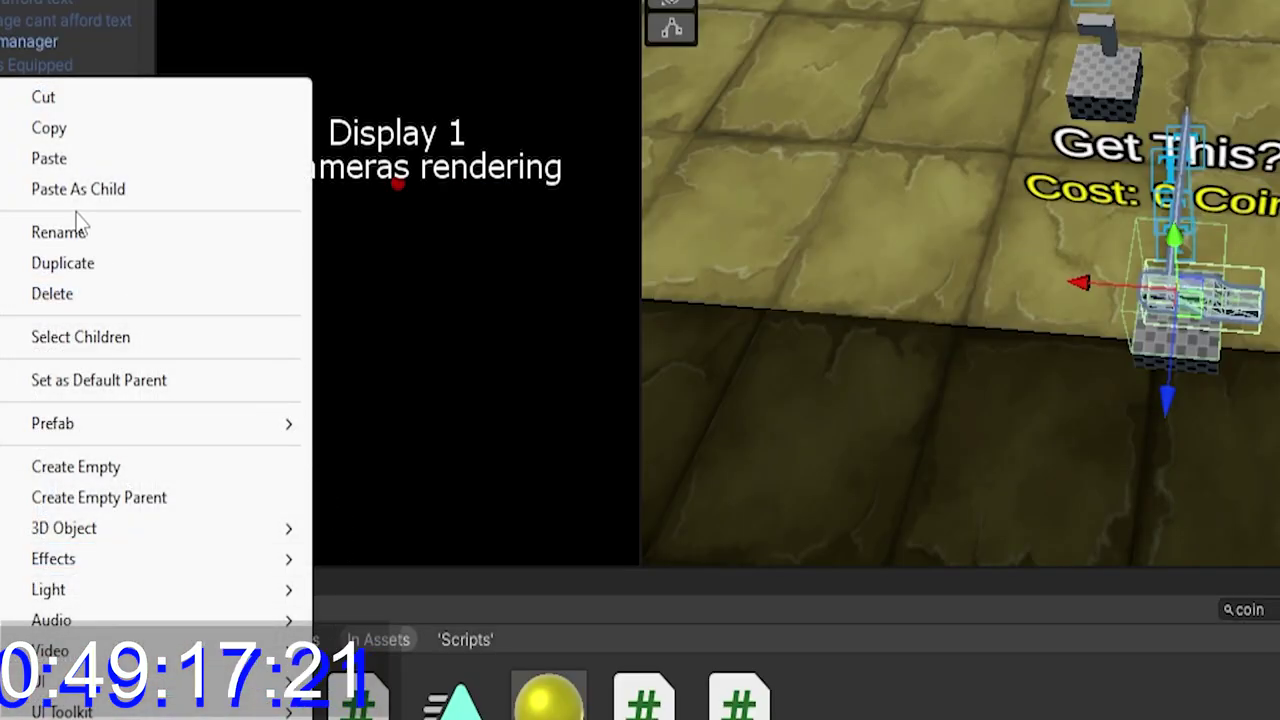
left_click(52, 293)
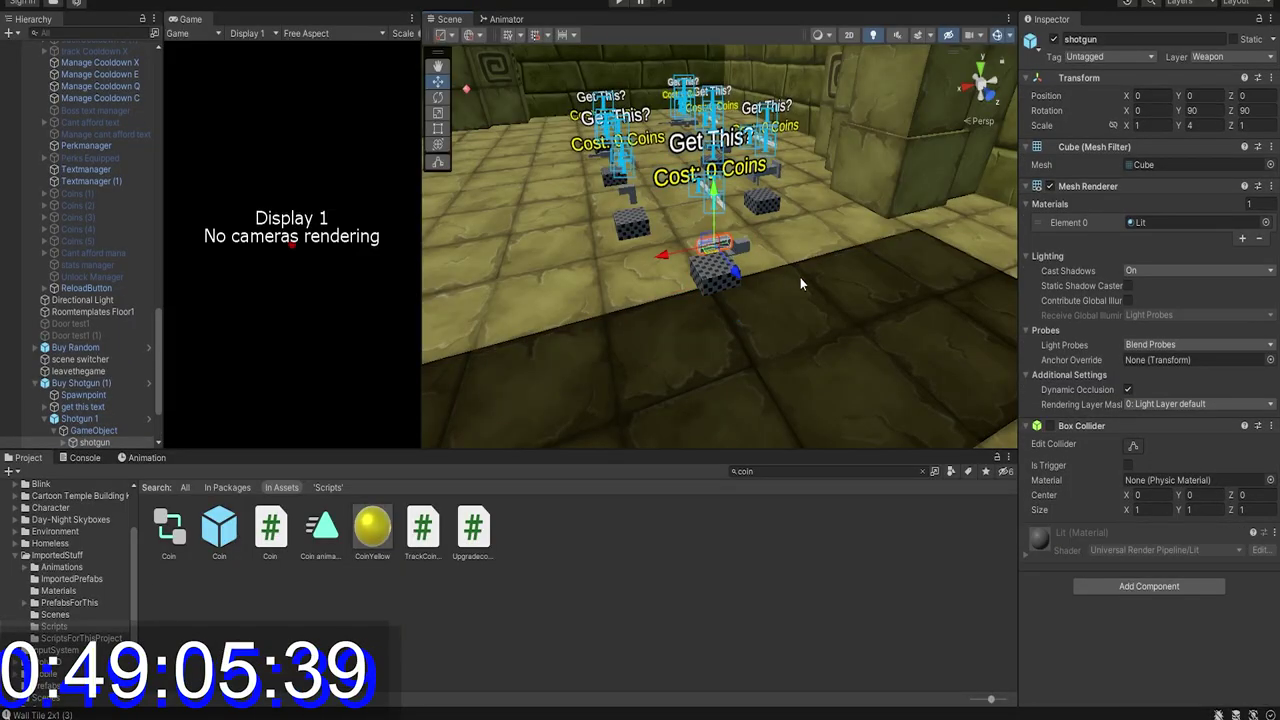
Delete the duplicated Buy Shotgun stand and select the Buy Random stand
right_click_drag(800, 278, 783, 289)
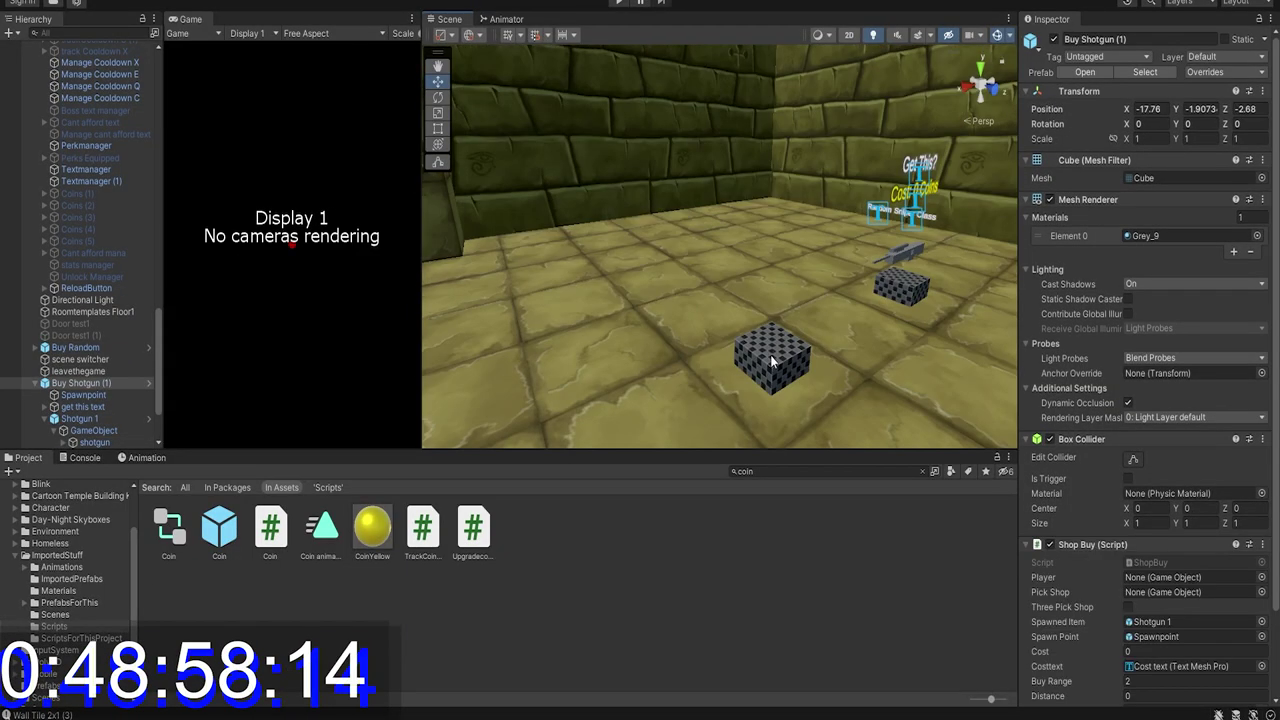
left_click(770, 360)
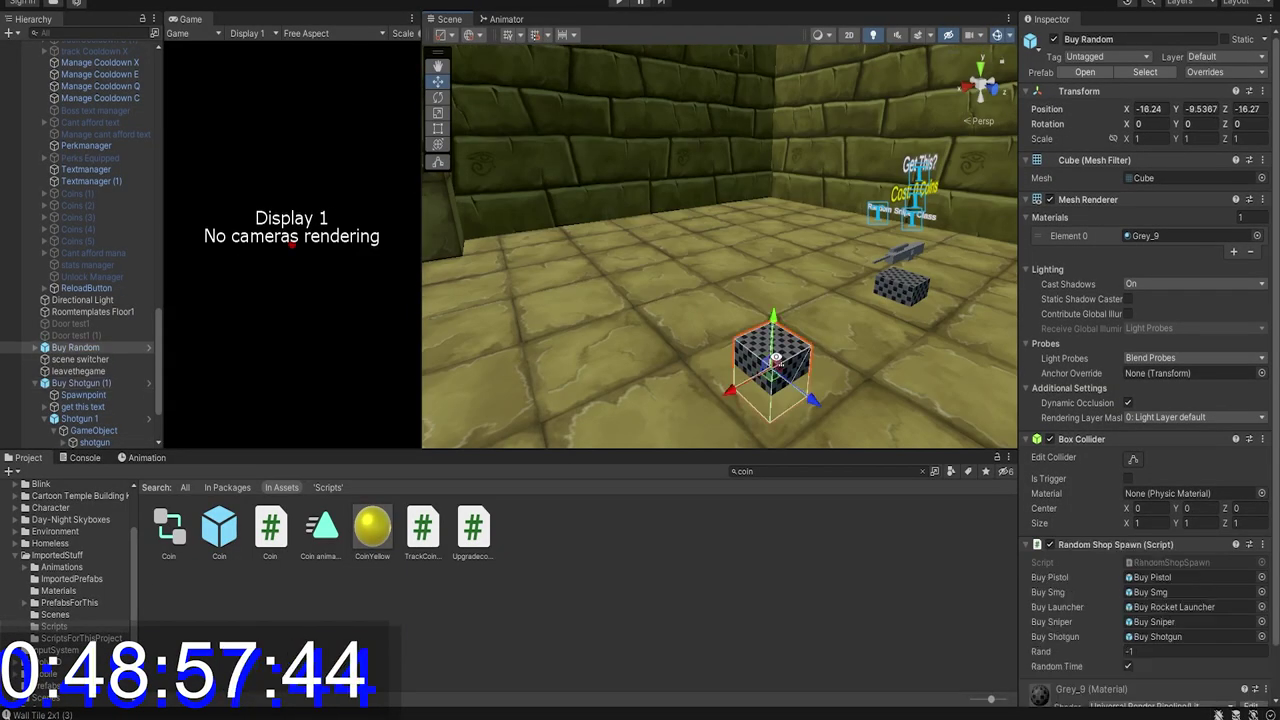
mouse_move(770, 360)
right_mouse_down()
mouse_move(862, 342)
mouse_move(880, 368)
mouse_move(770, 374)
right_mouse_up()
left_click(770, 374)
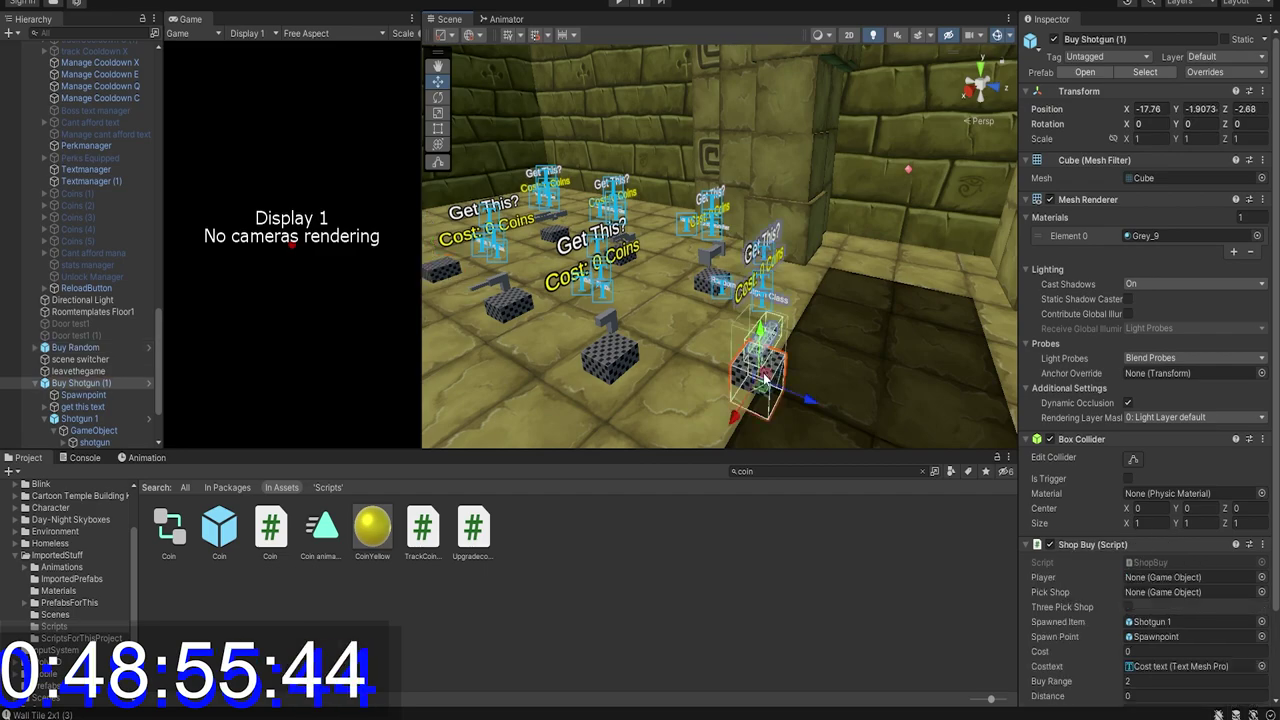
right_click(72, 383)
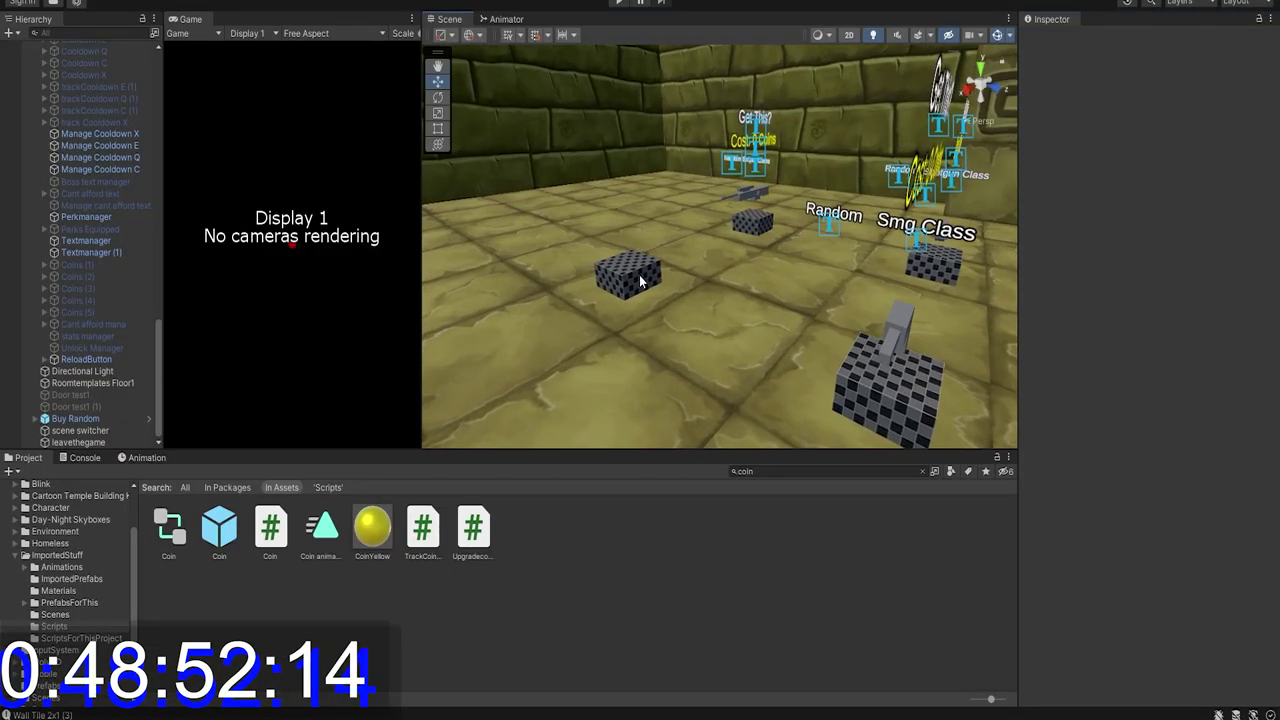
left_click(636, 273)
key("f")
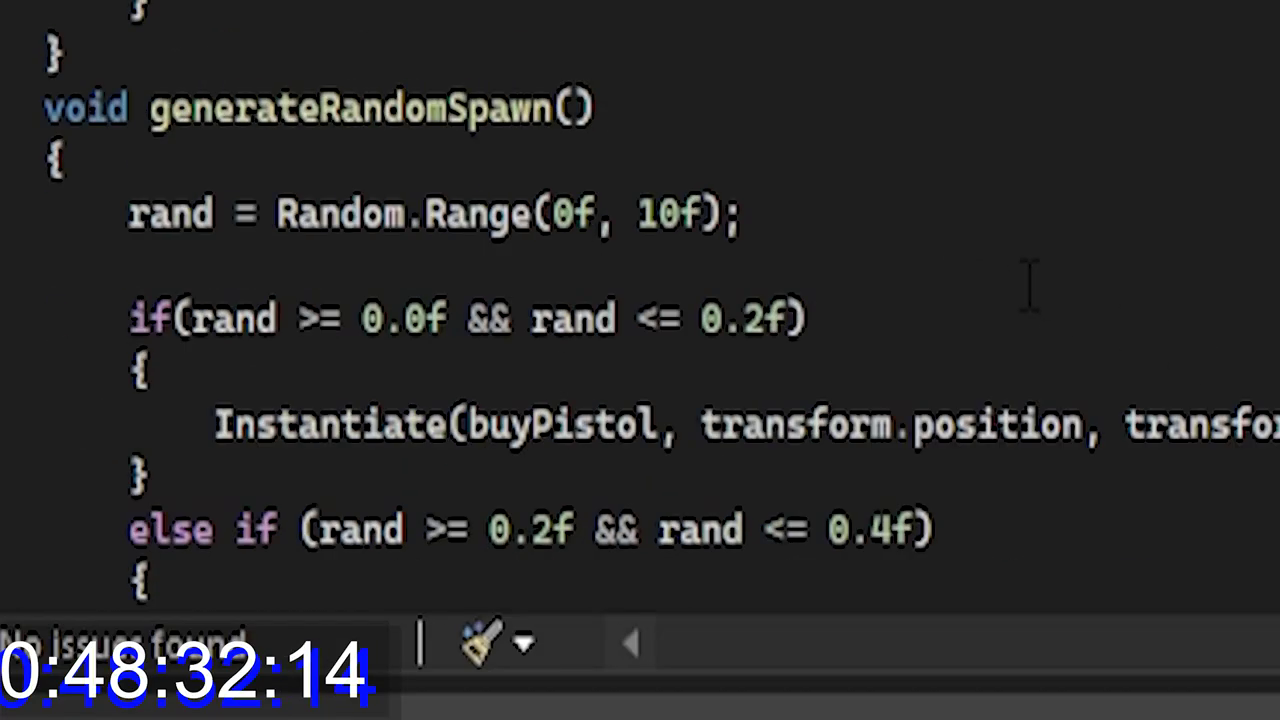
In generateRandomSpawn, change the Instantiate argument in the 0.8f to 1f branch to buyShotgun
scroll(1030, 285, "down", 2)
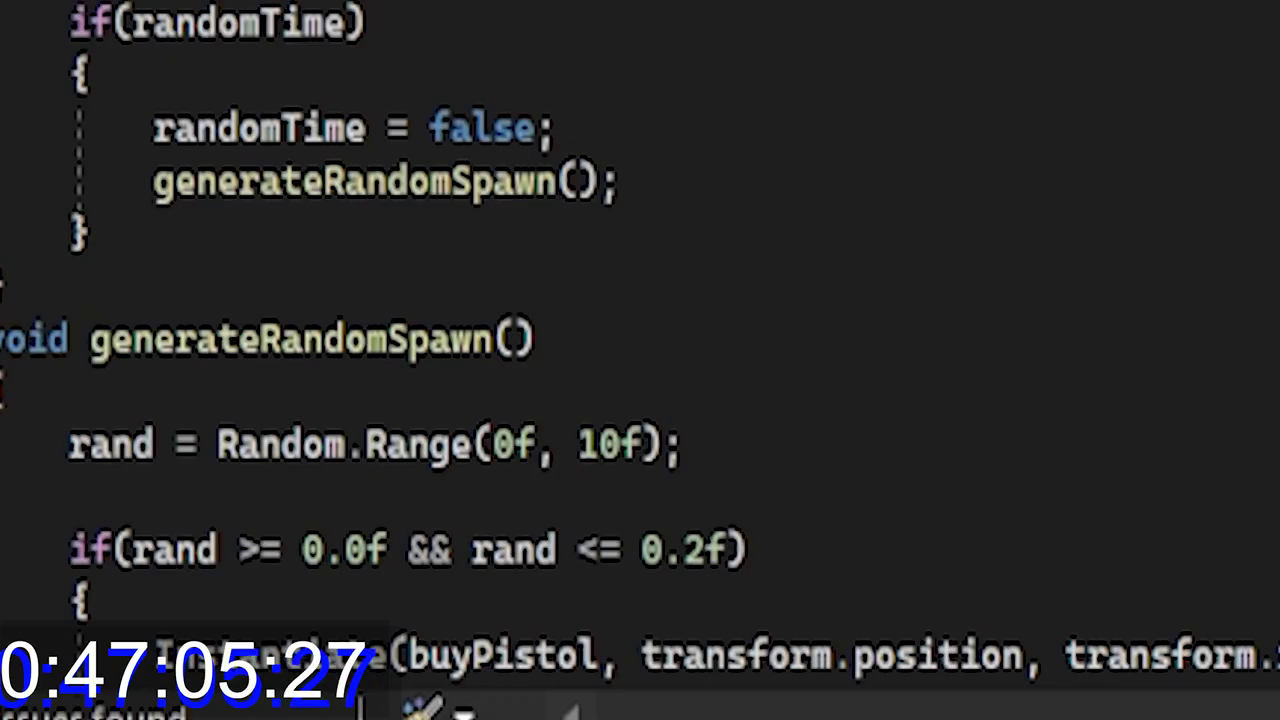
scroll(636, 165, "down", 7)
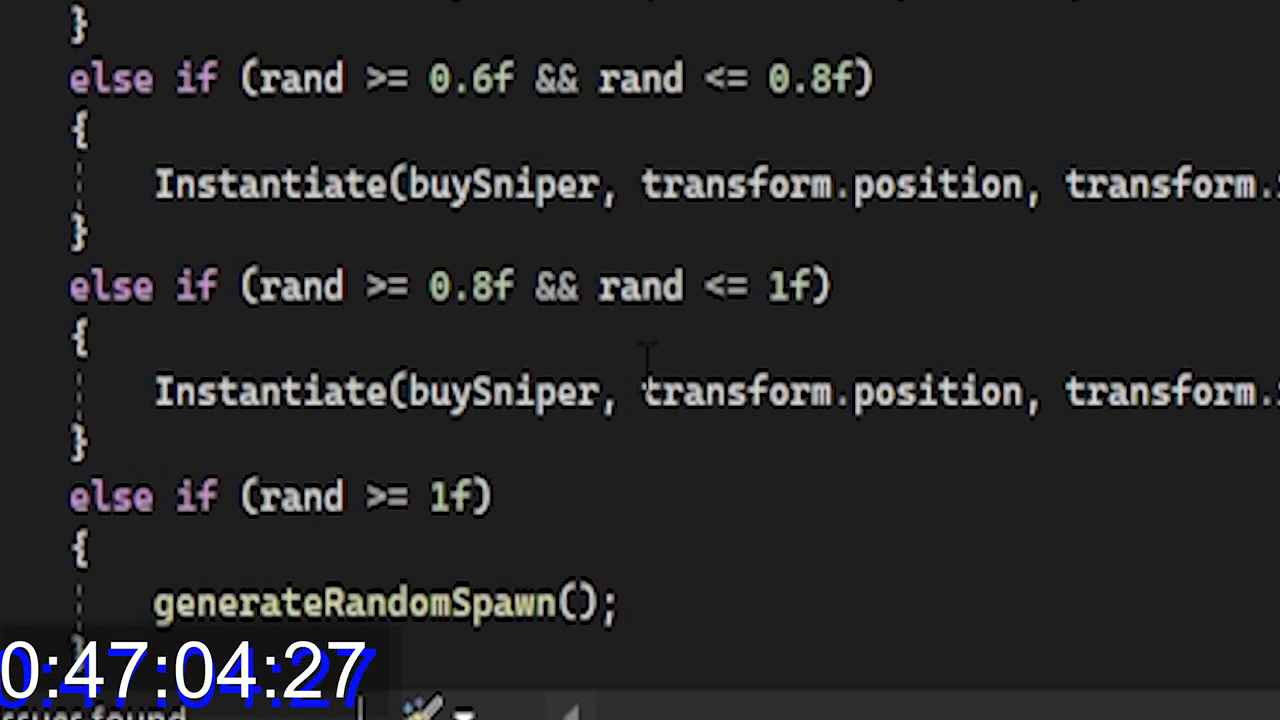
left_click(608, 392)
key("BackSpace")
key("BackSpace")
key("BackSpace")
key("BackSpace")
key("BackSpace")
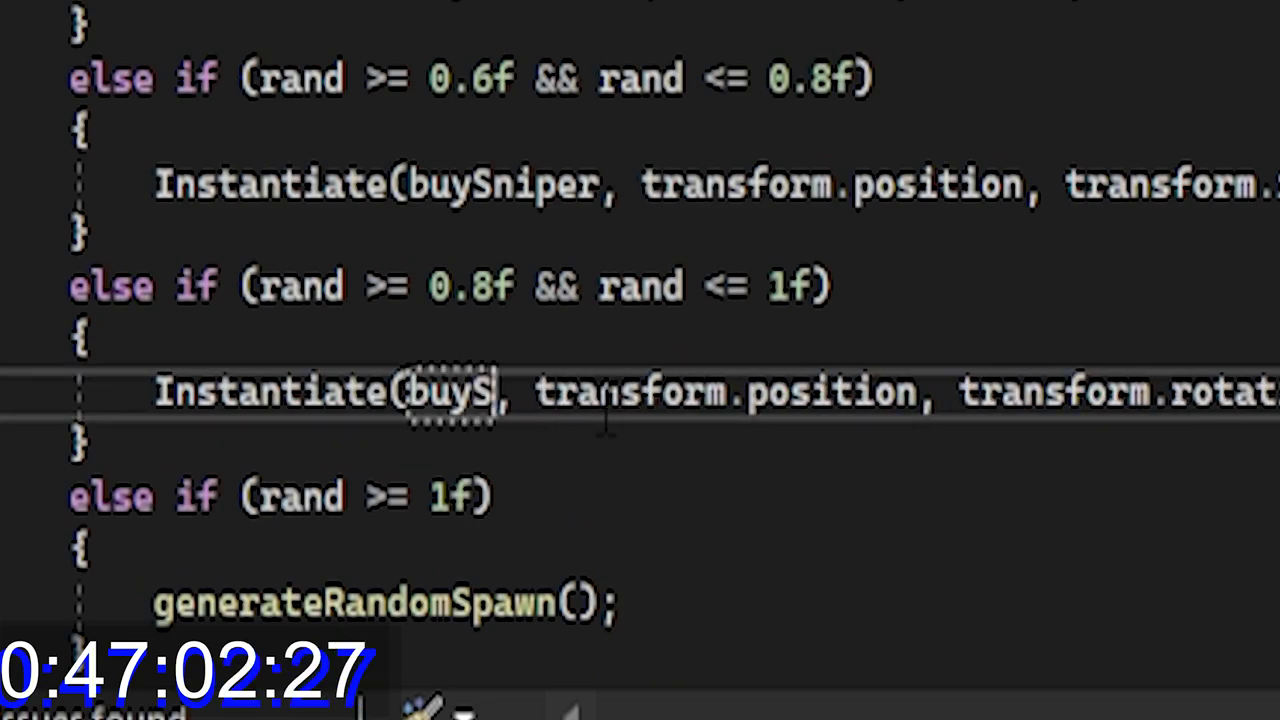
type("hotgun")
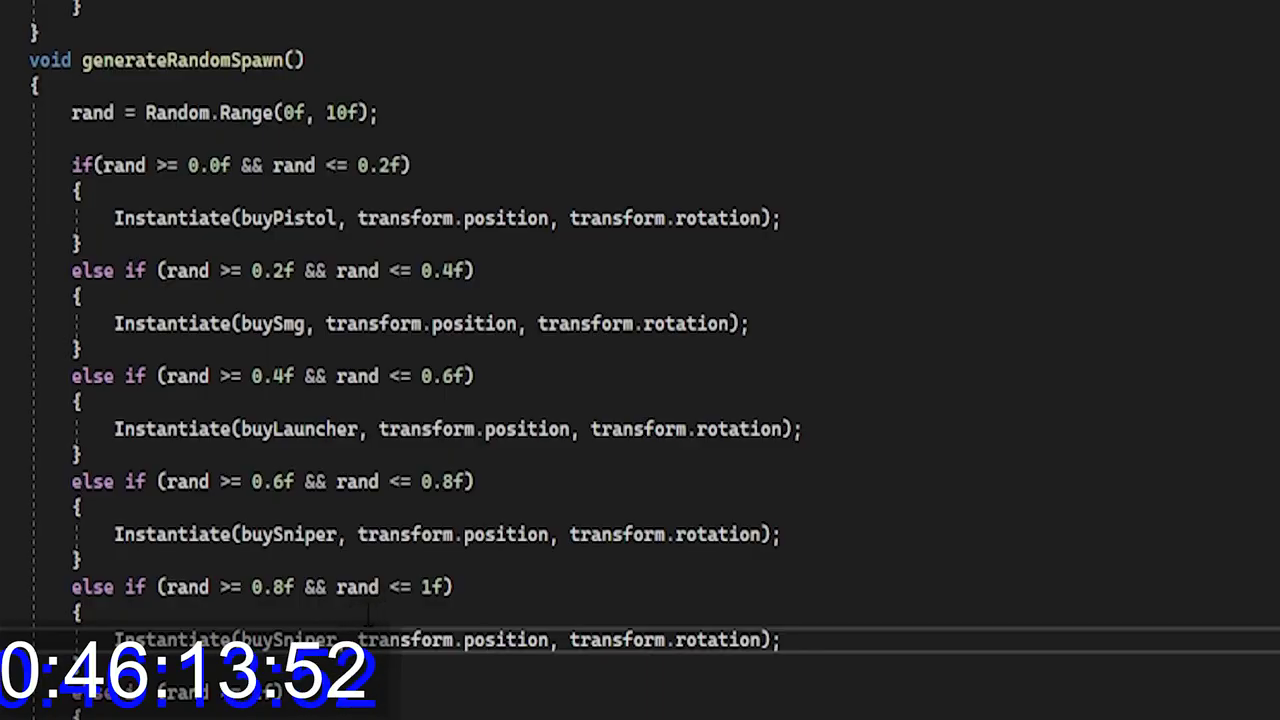
Review the Random.Range call and the rand thresholds of the weapon branches in generateRandomSpawn
scroll(368, 618, "up", 1)
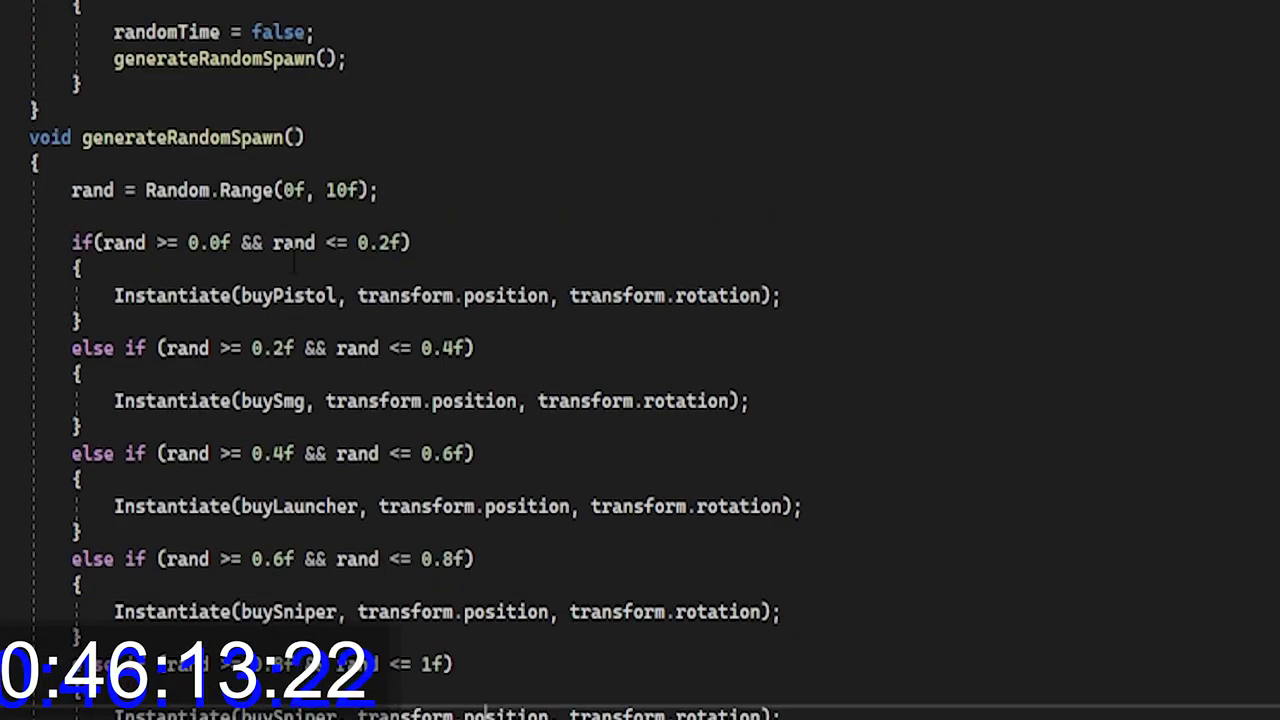
scroll(177, 221, "down", 1)
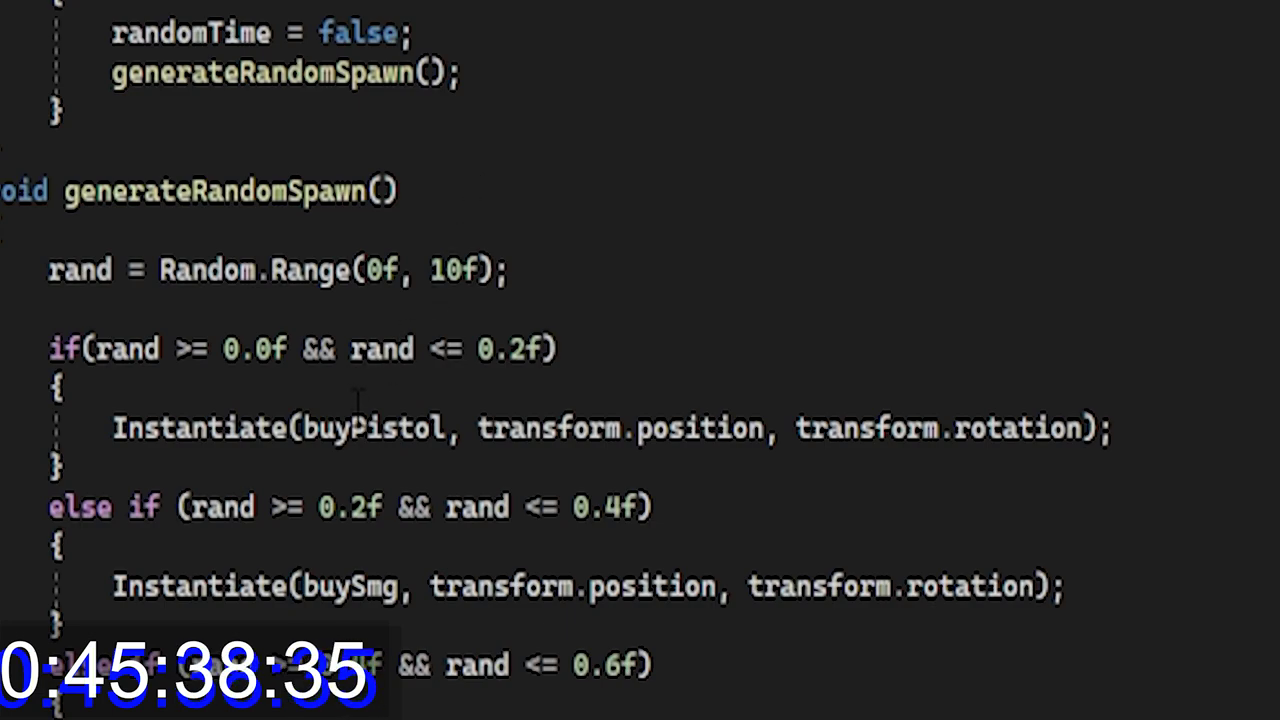
scroll(332, 385, "down", 2)
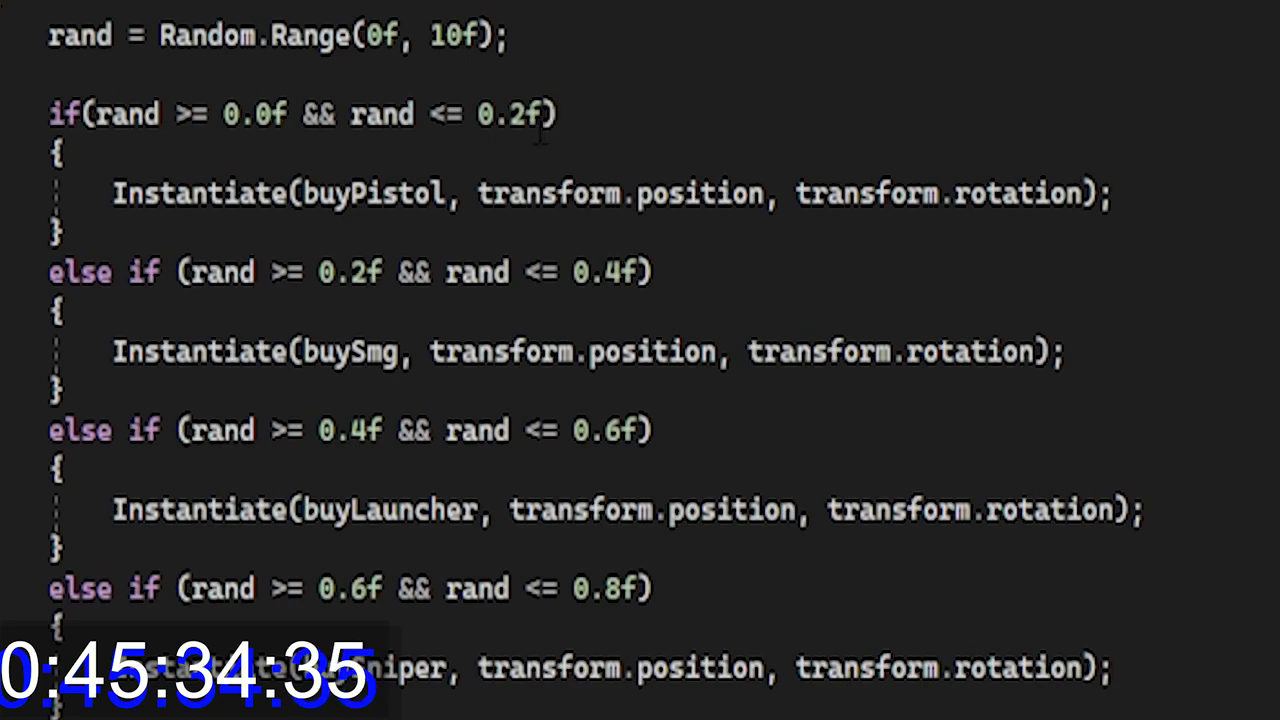
left_click(308, 228)
left_click(350, 274)
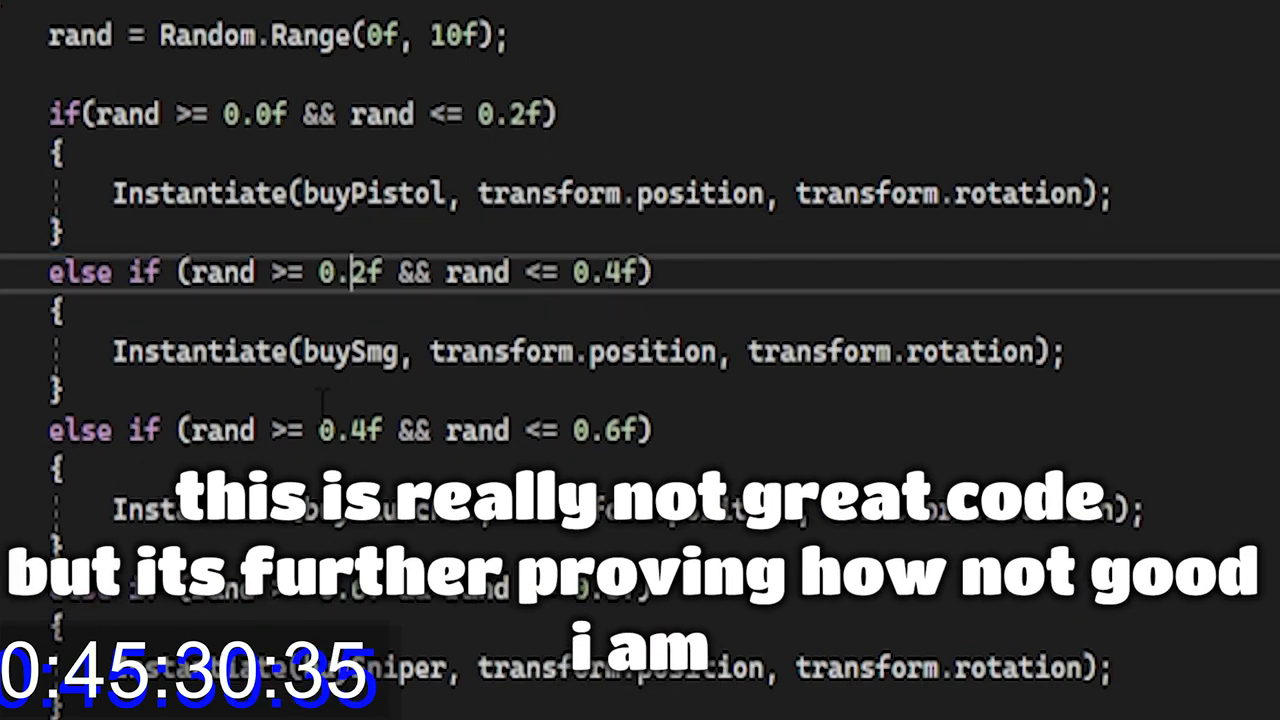
double_click(305, 352)
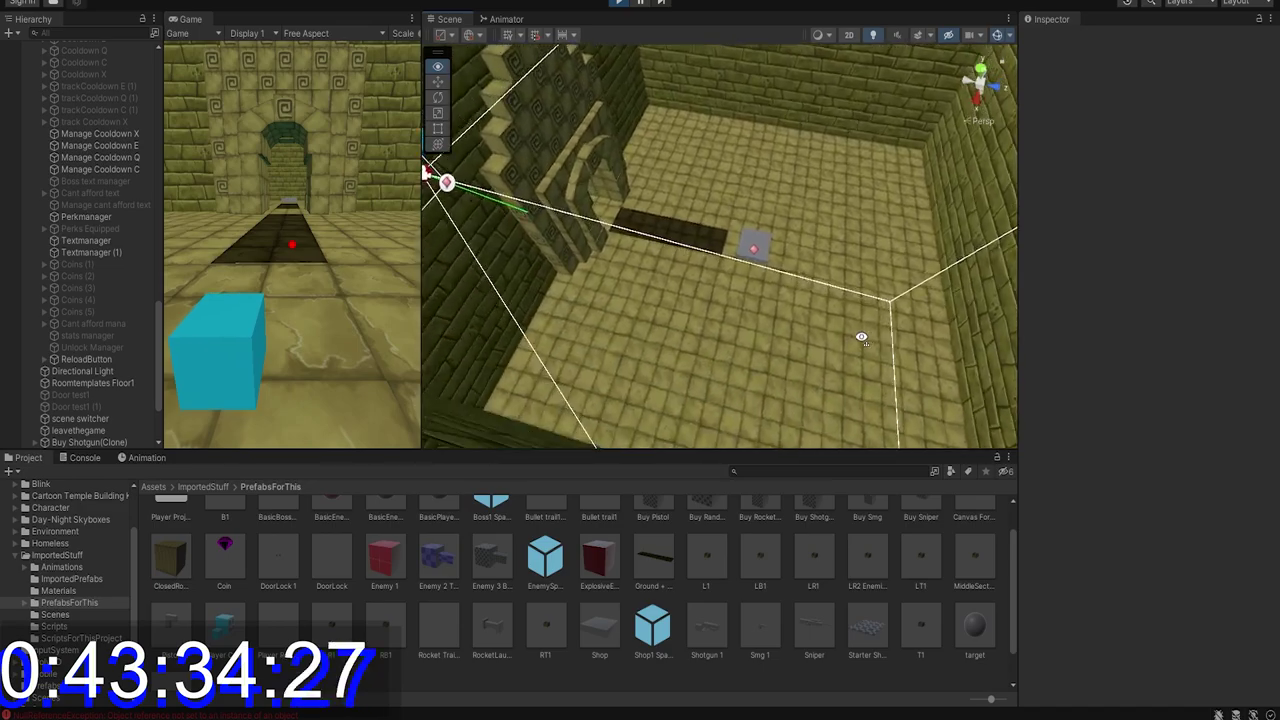
Inspect the spawned Shop(Clone) platform in the running game and stop the playtest
right_click_drag(600, 300, 860, 349)
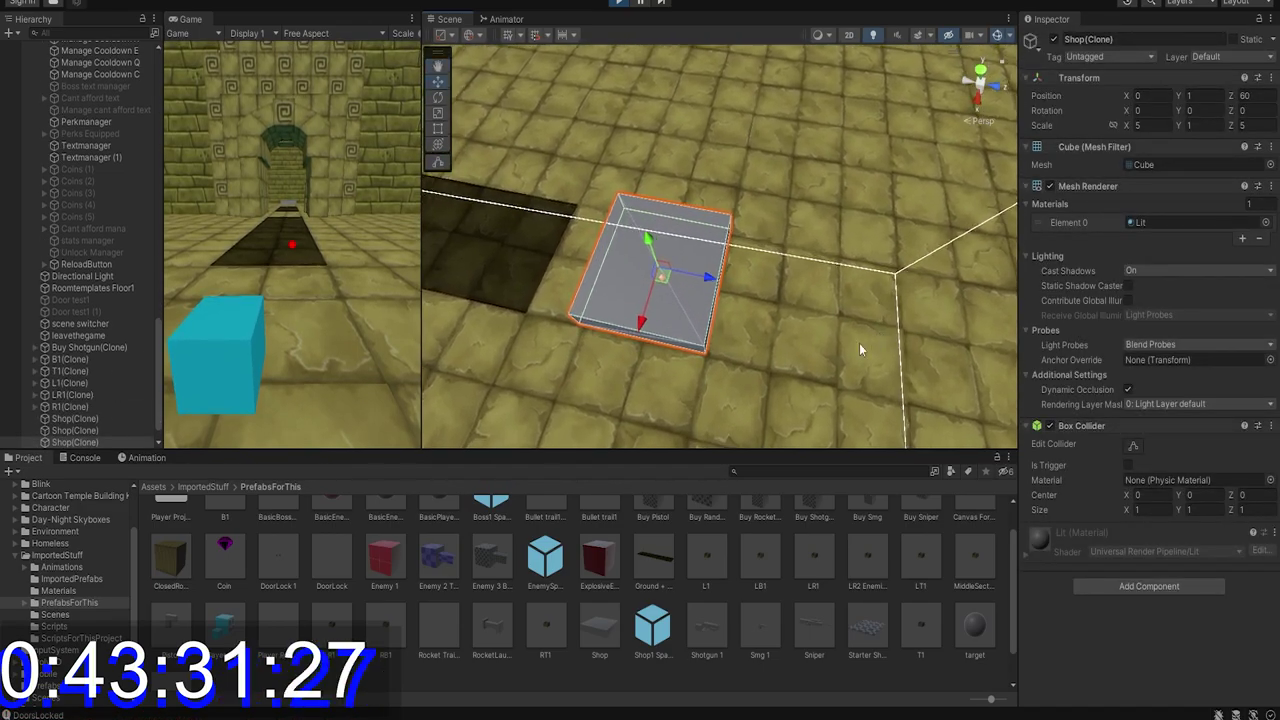
scroll(130, 389, "down", 1)
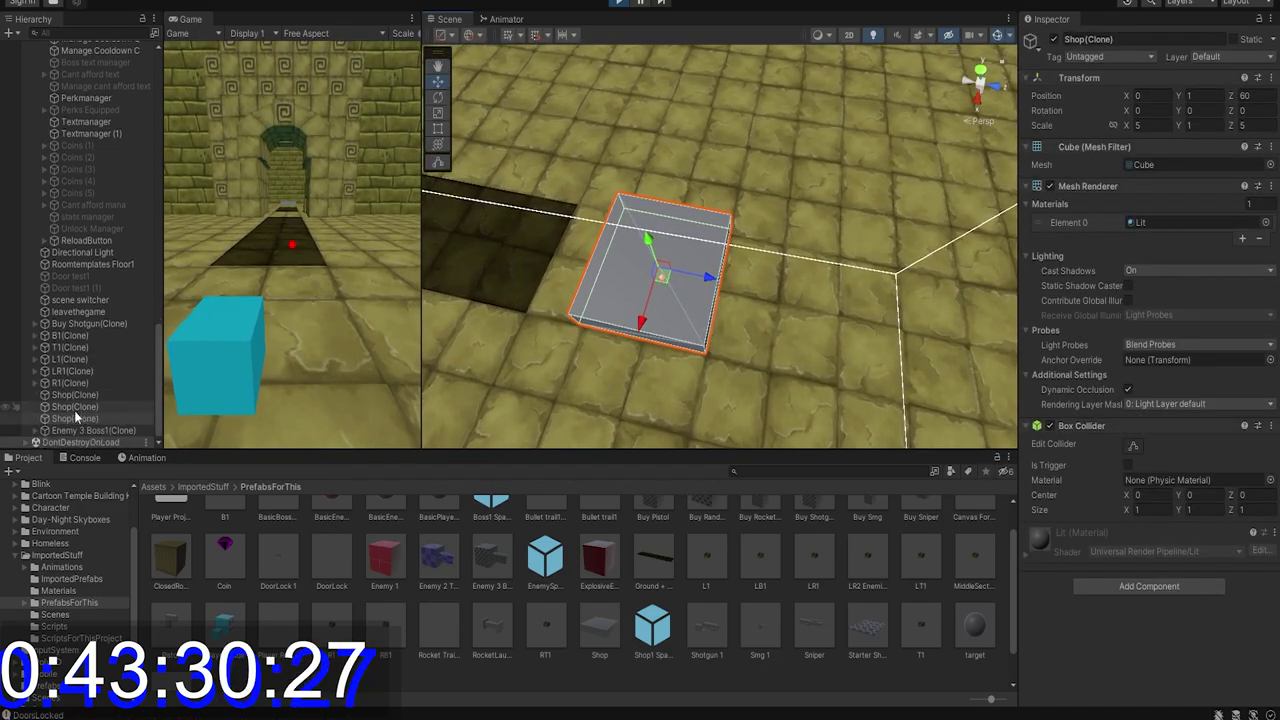
left_click(617, 3)
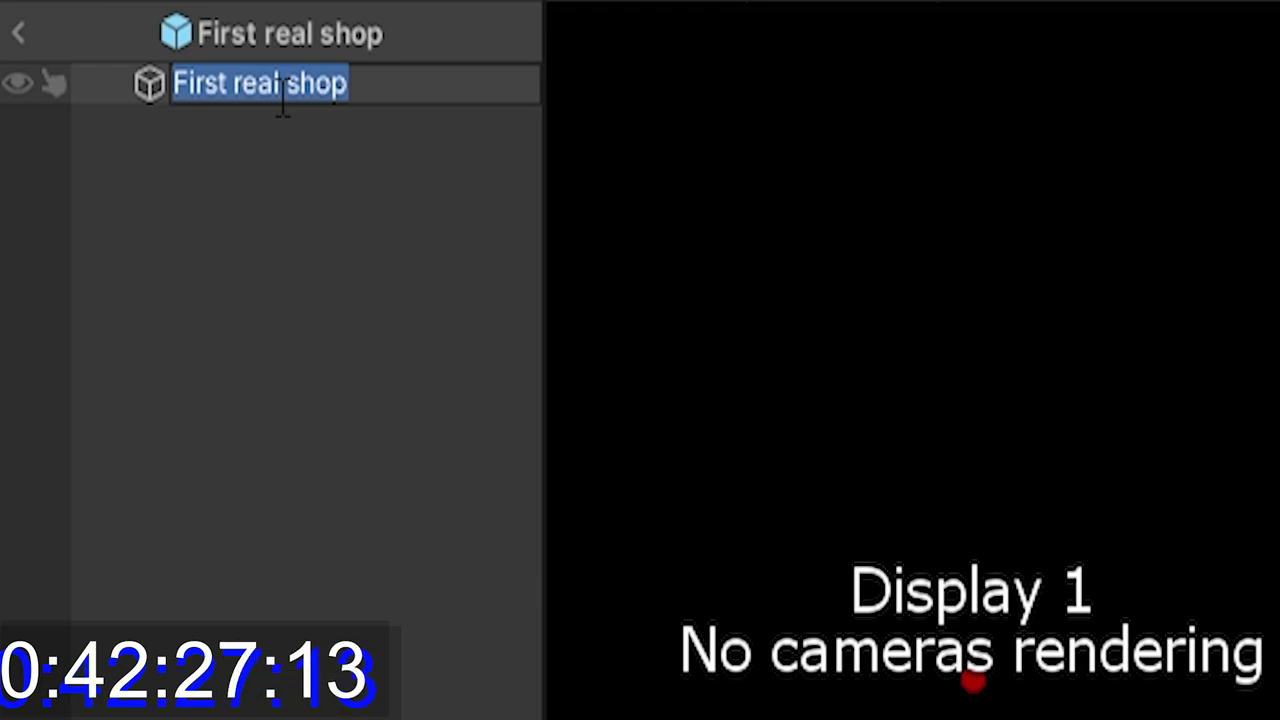
Rename the First real shop prefab as Gun shop
type("Gun sh")
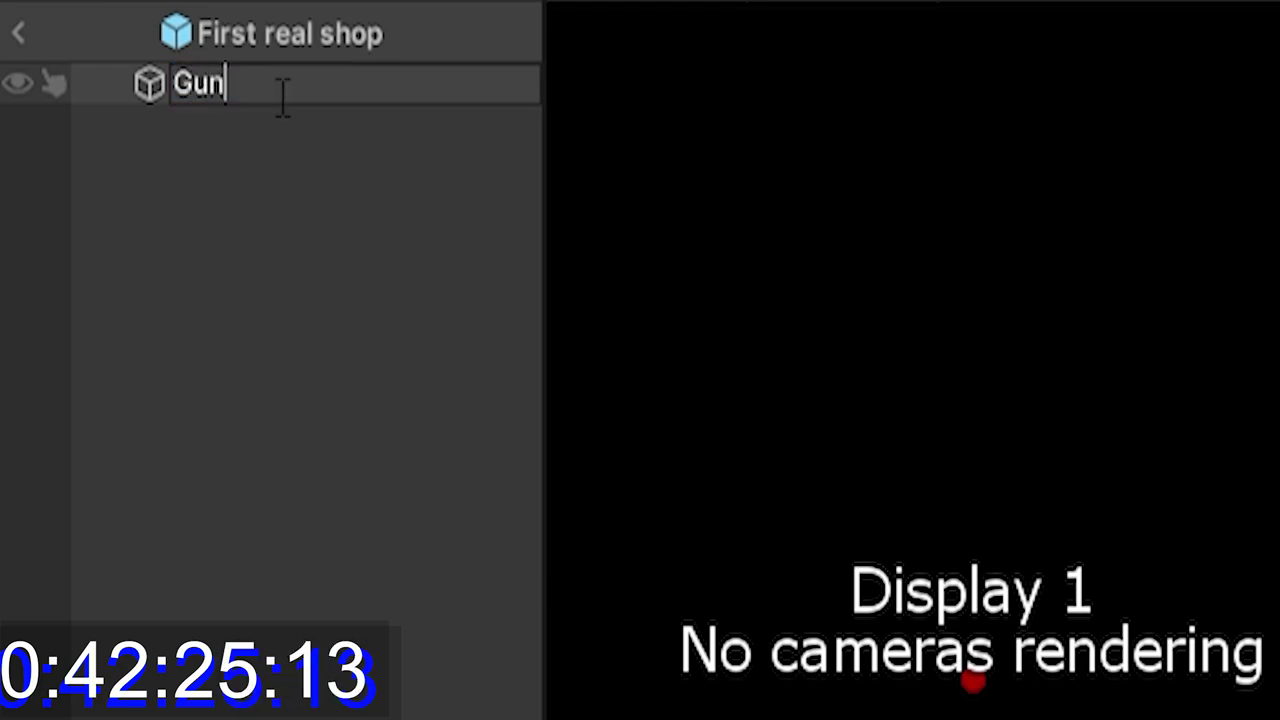
type("op")
key("Return")
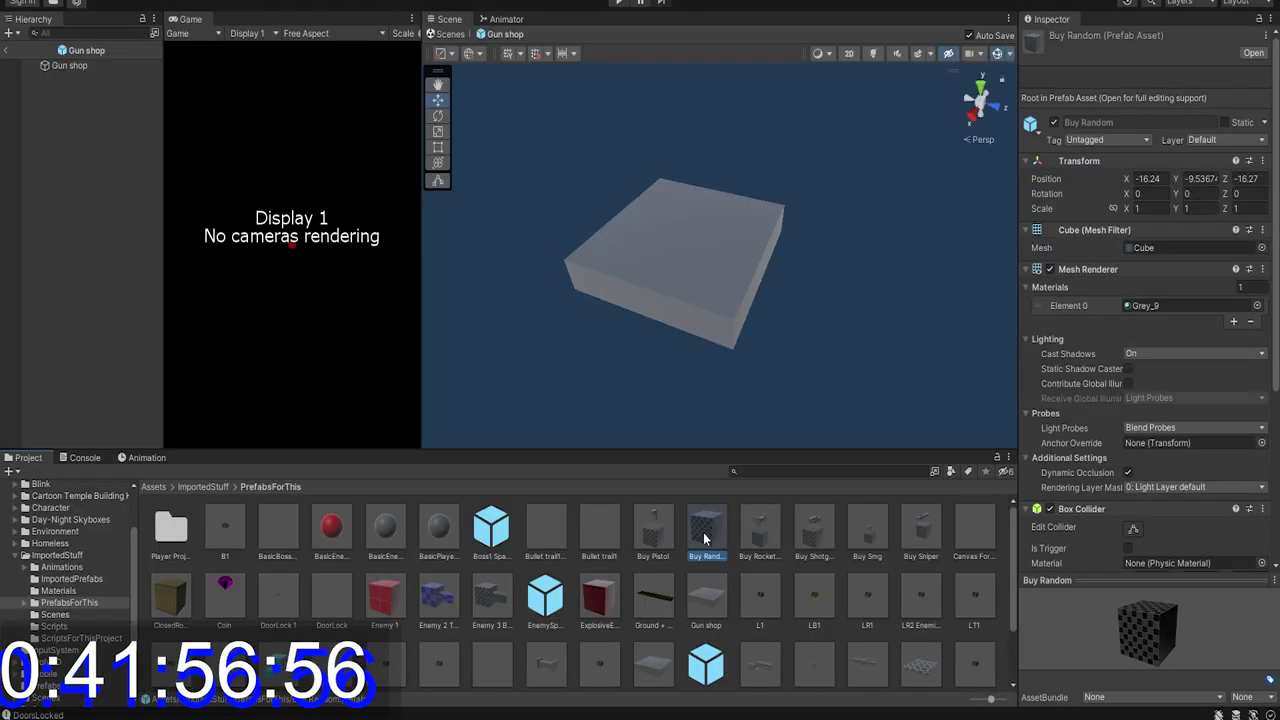
Place a Buy Random prefab on top of the Gun shop platform and set its X position to -0.2
left_click_drag(702, 528, 651, 242)
left_click_drag(776, 250, 770, 300, "alt")
left_click(770, 300)
left_click(712, 281)
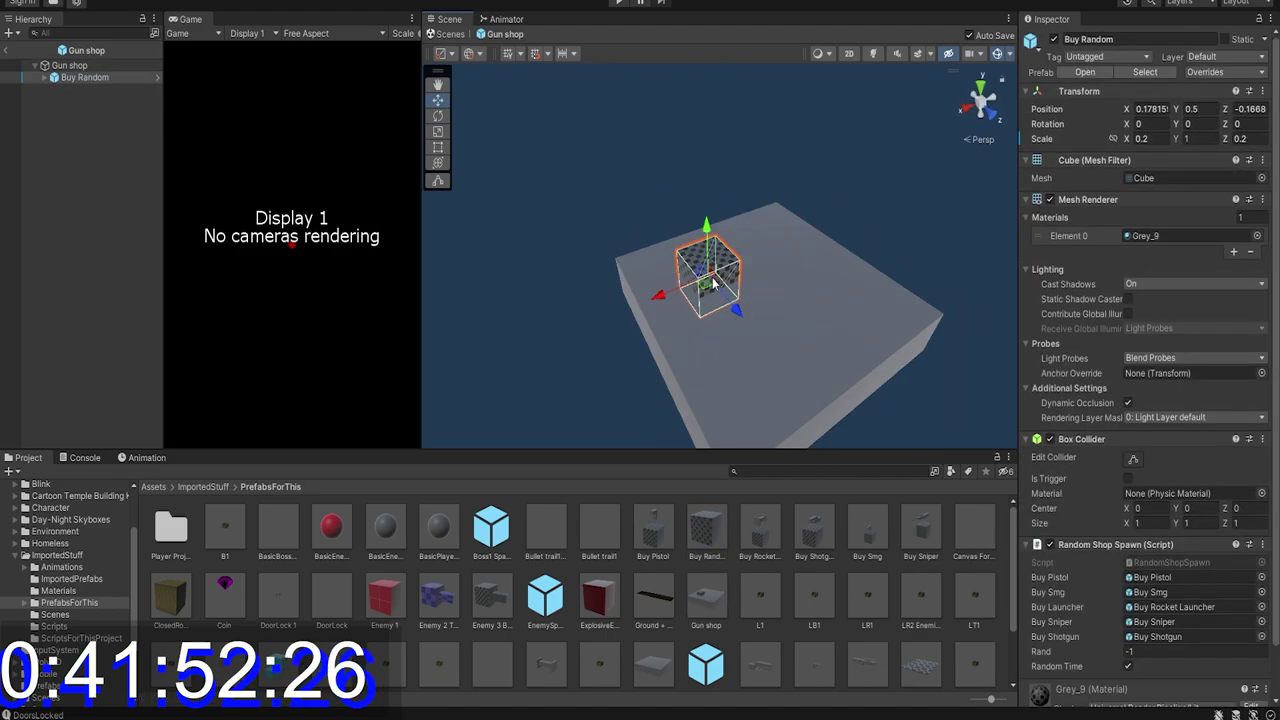
left_click(1165, 109)
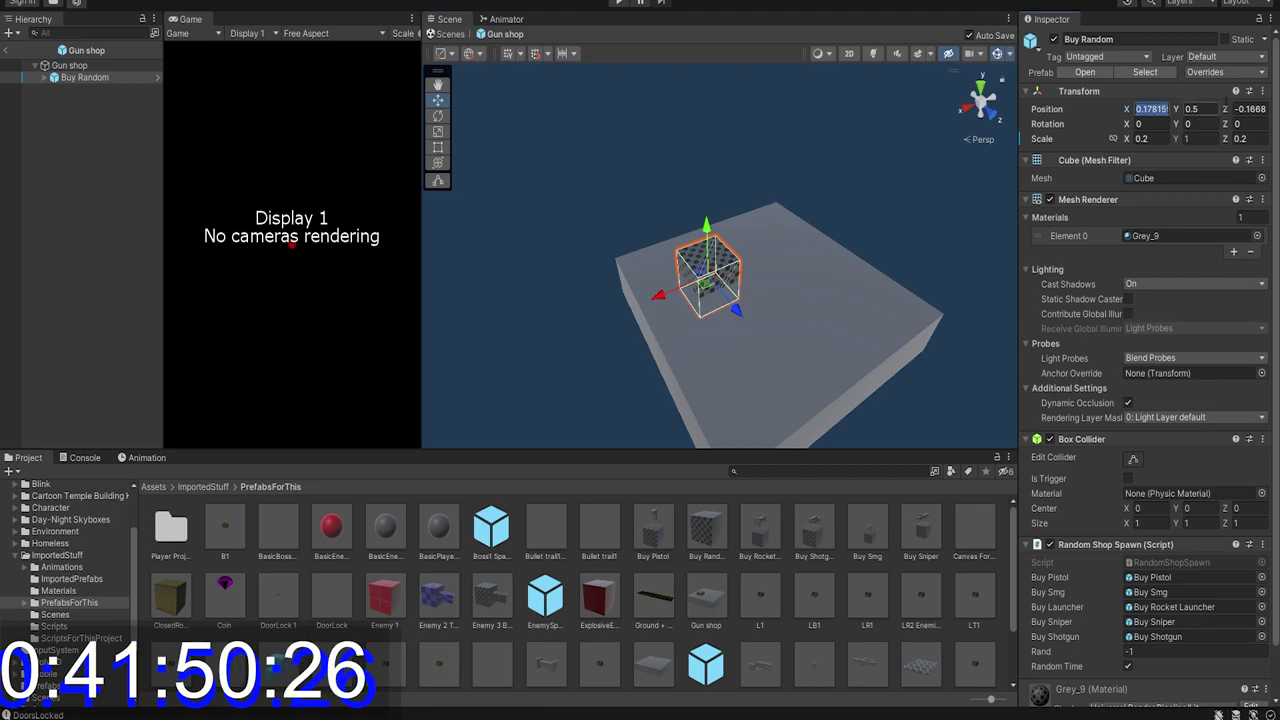
type("-0.2")
key("Return")
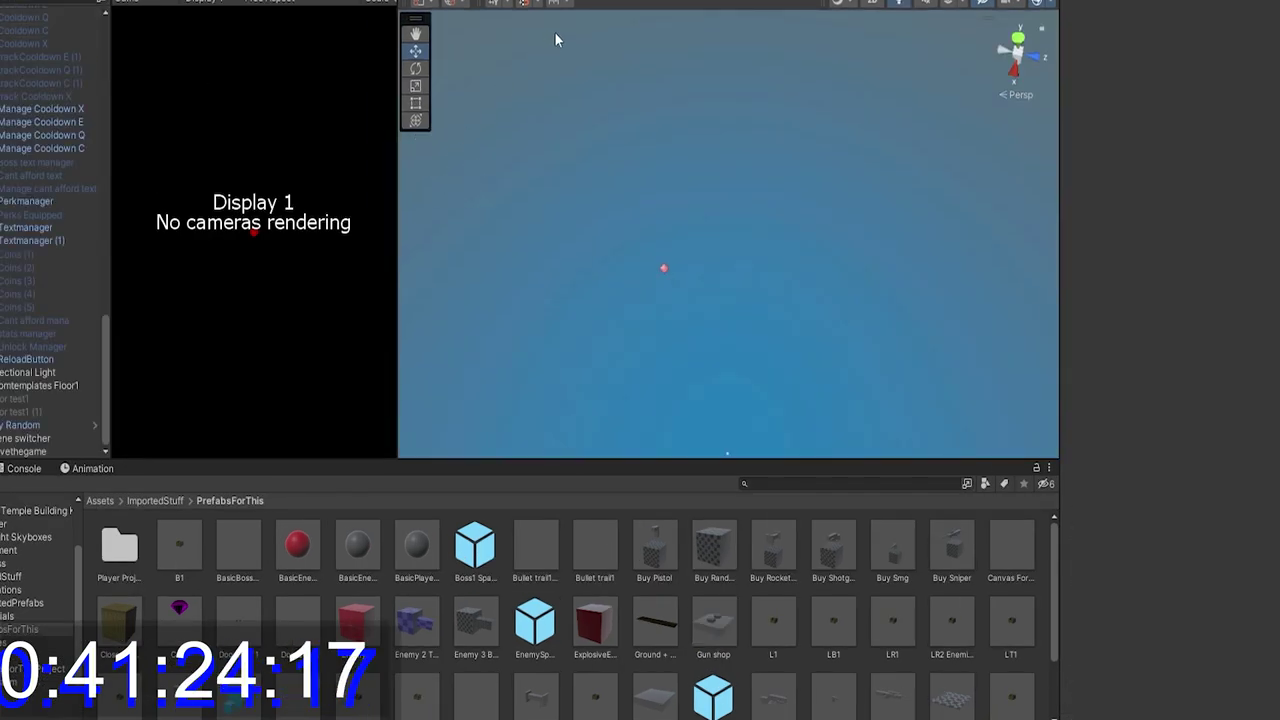
Assign the Gun shop prefab to the Enemy slot of the shop spawner's Spawn Once script
right_click_drag(677, 195, 430, 35)
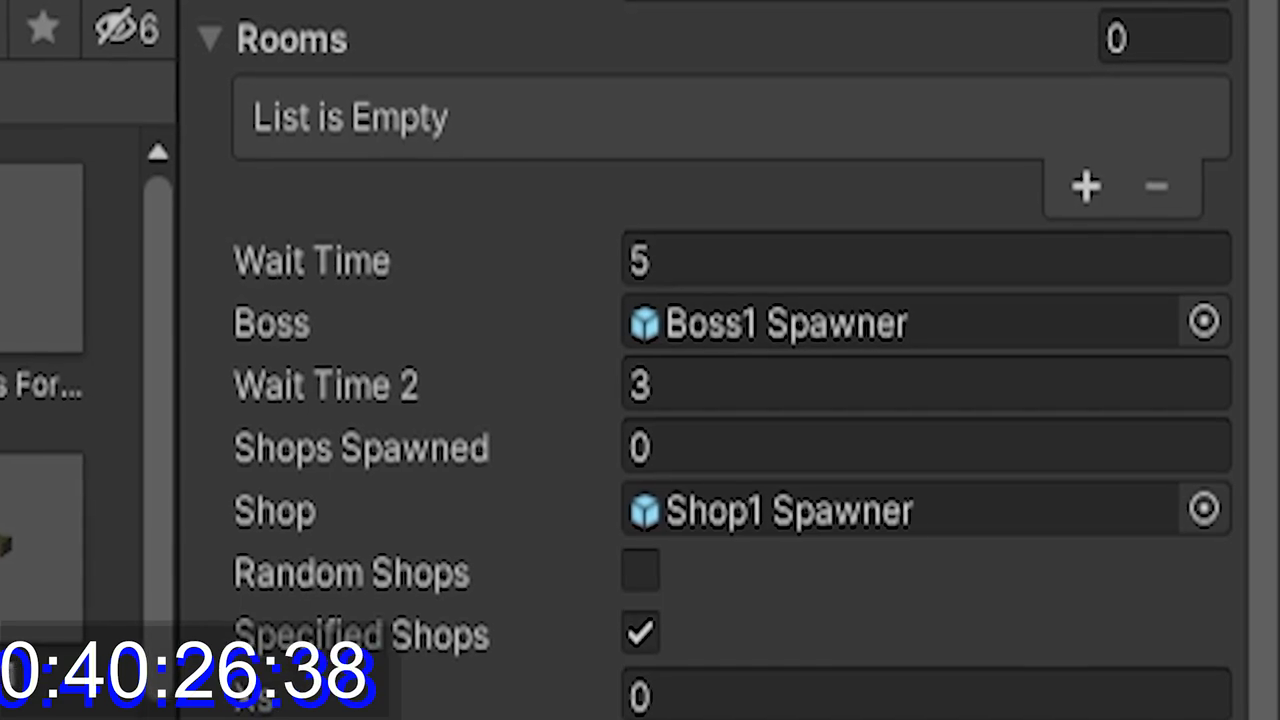
left_click_drag(10, 545, 822, 518)
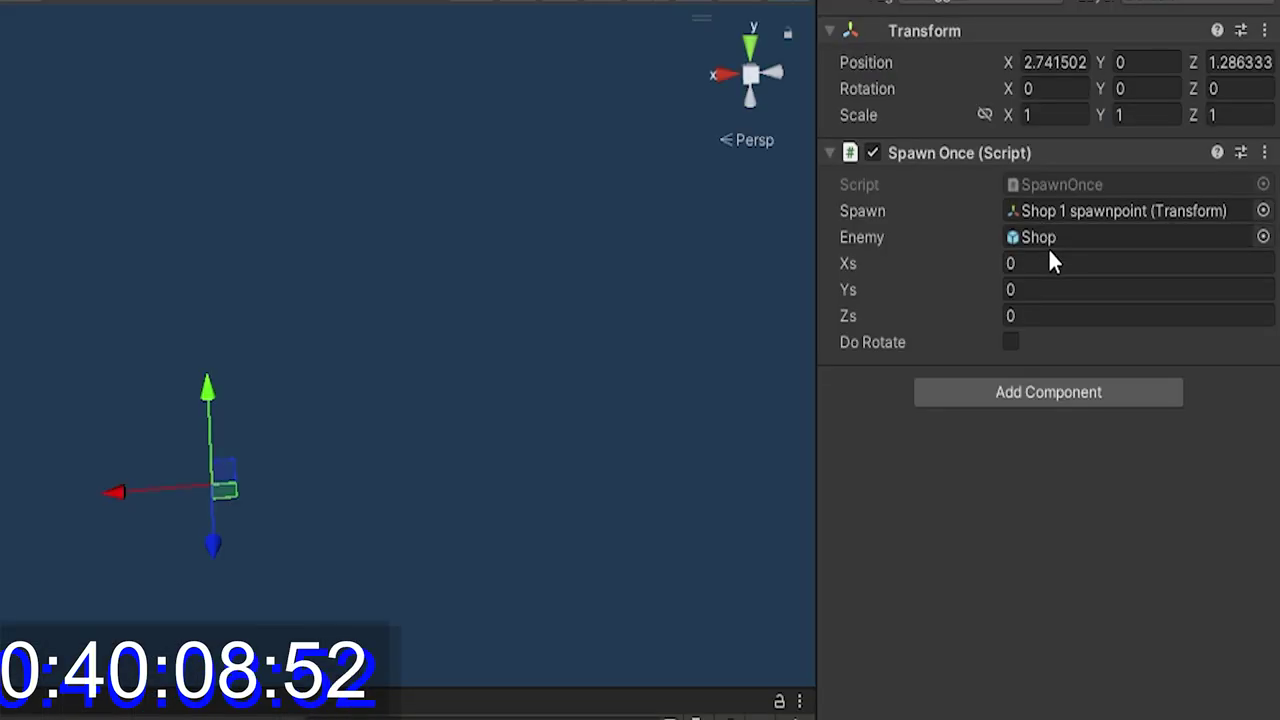
left_click(1048, 240)
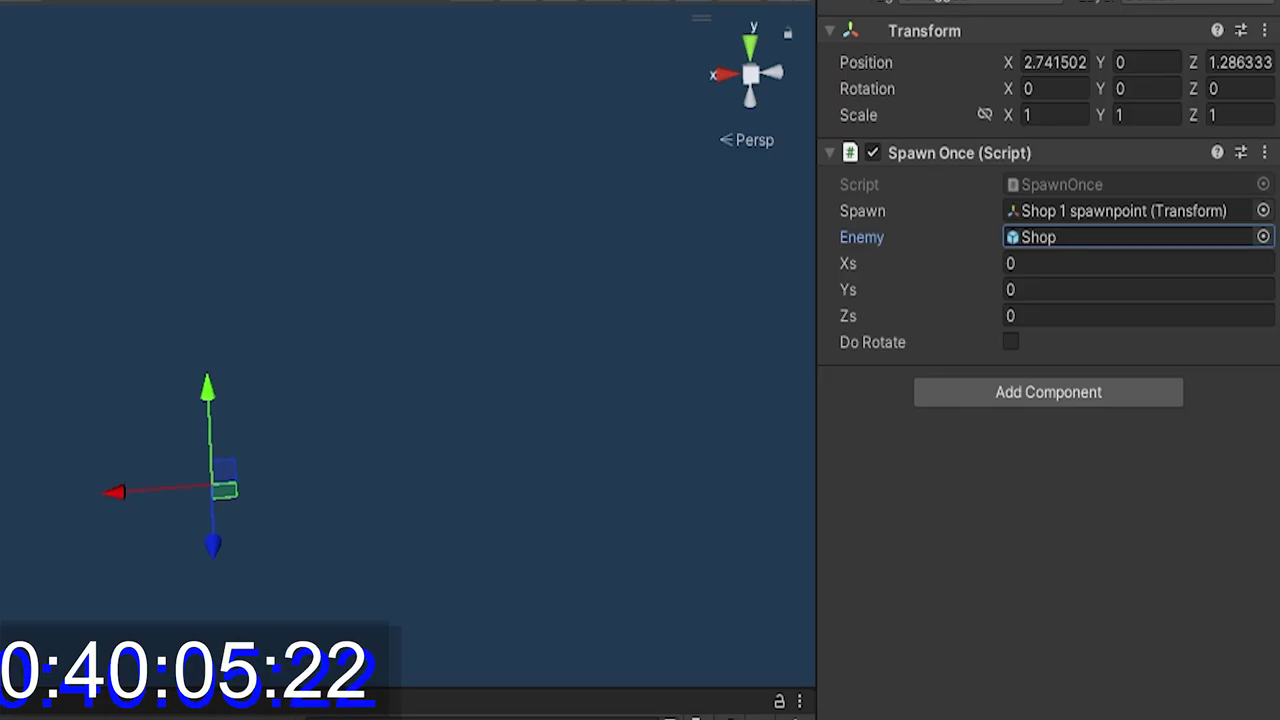
left_click_drag(740, 716, 1067, 243)
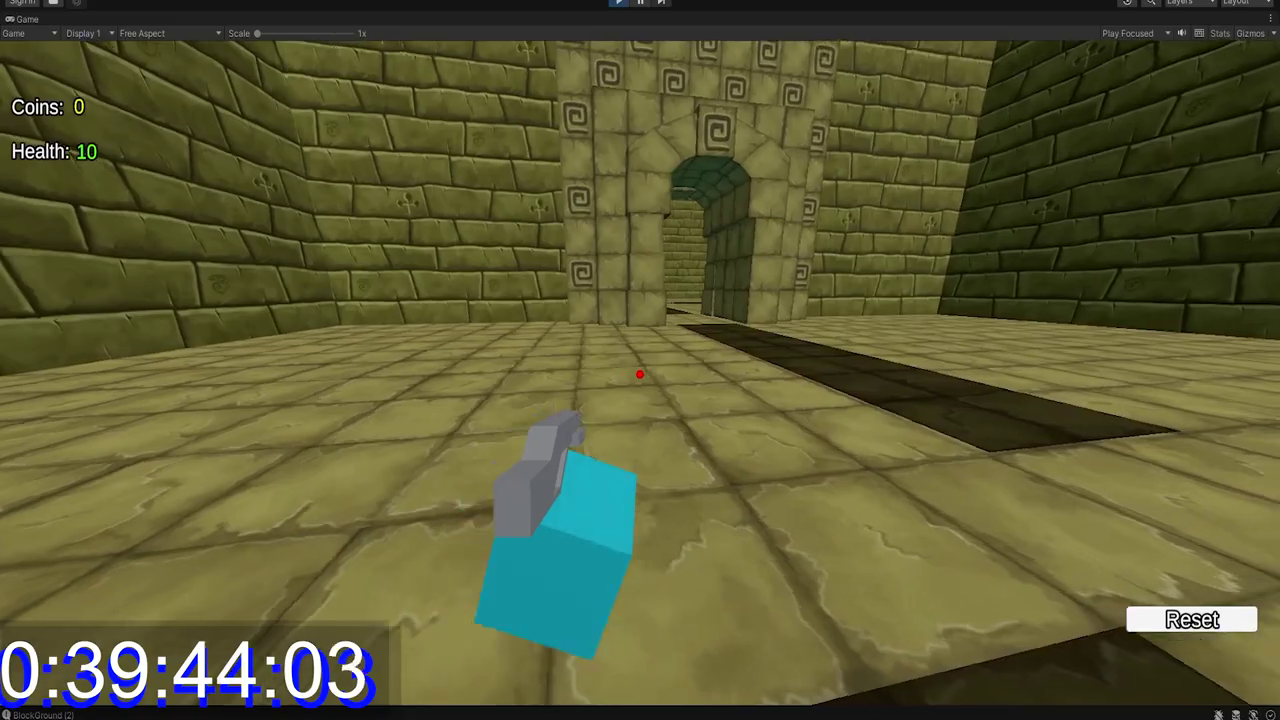
Walk through the doorway into the next room in the running game and shoot the blue enemy cube
key("w")
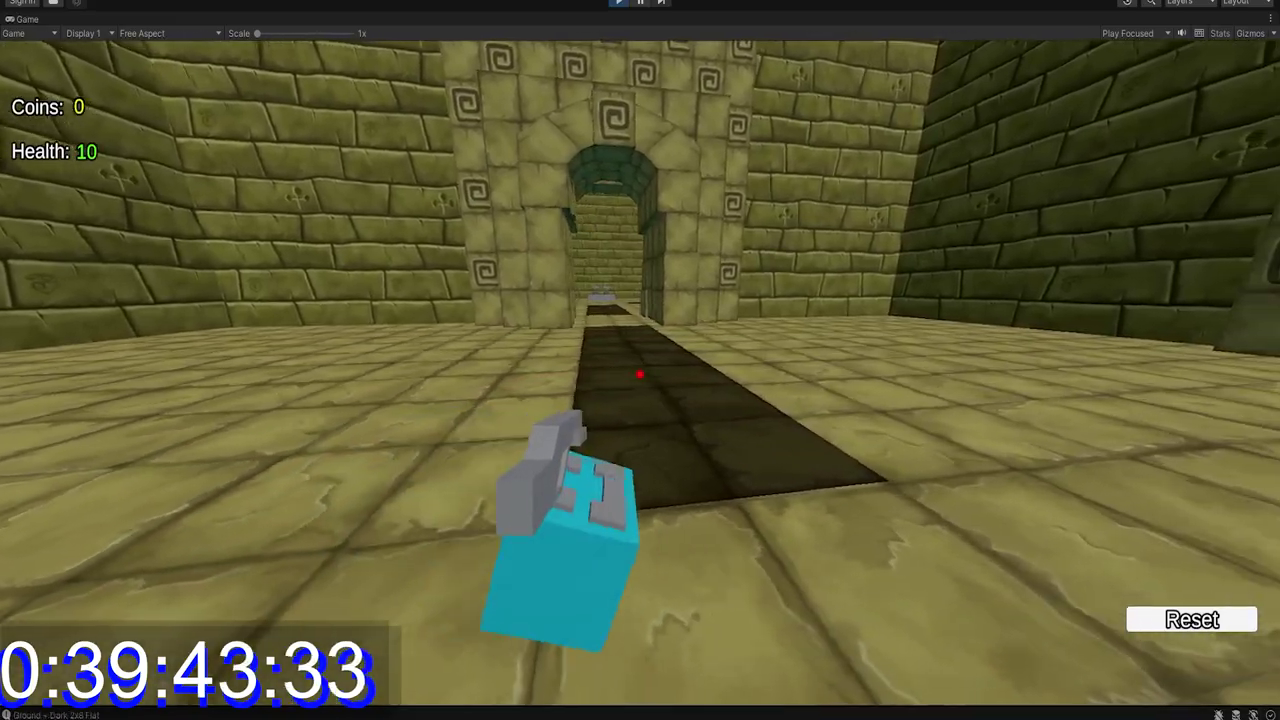
key("w")
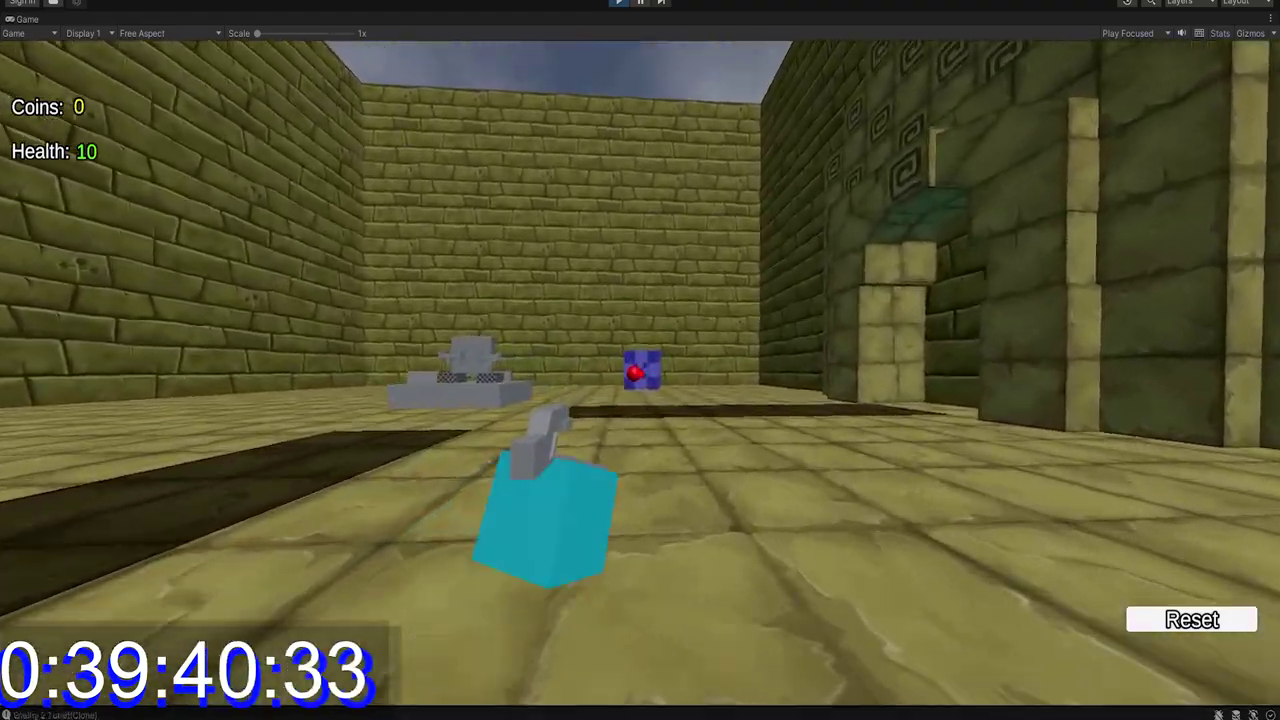
key("w")
left_click(640, 373)
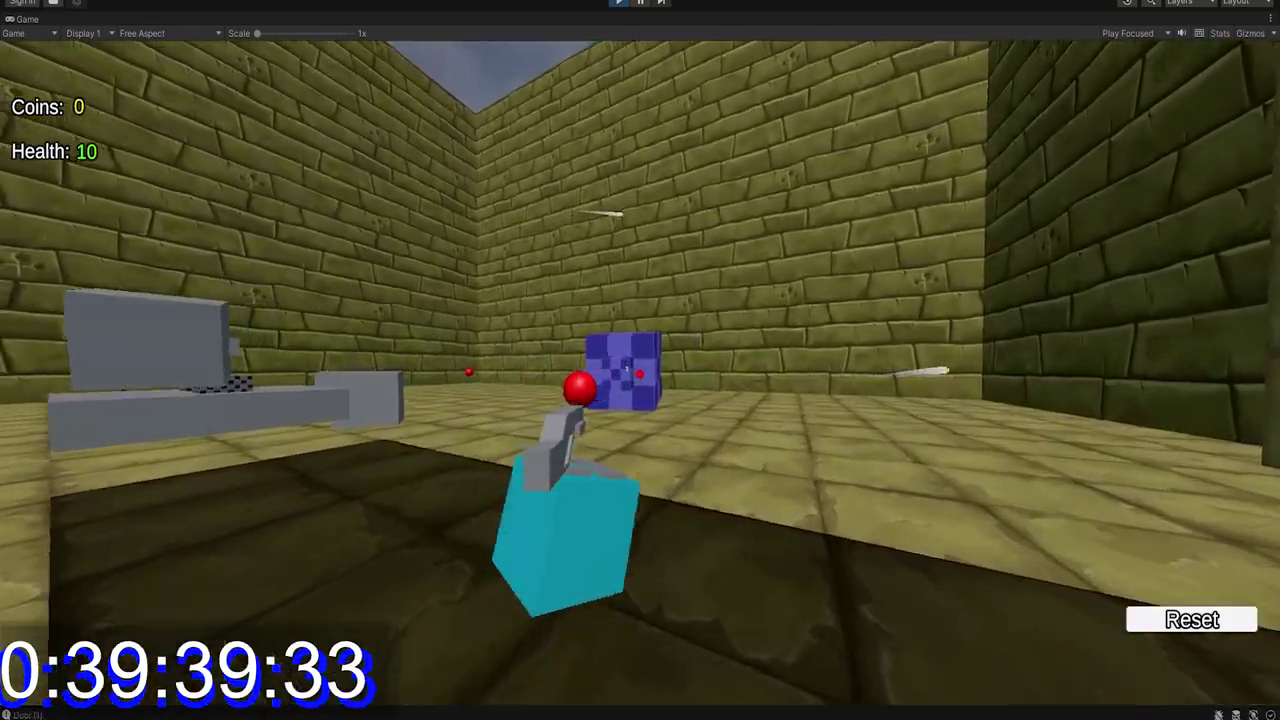
left_click(640, 373)
left_click(640, 374)
key("a")
left_click(640, 374)
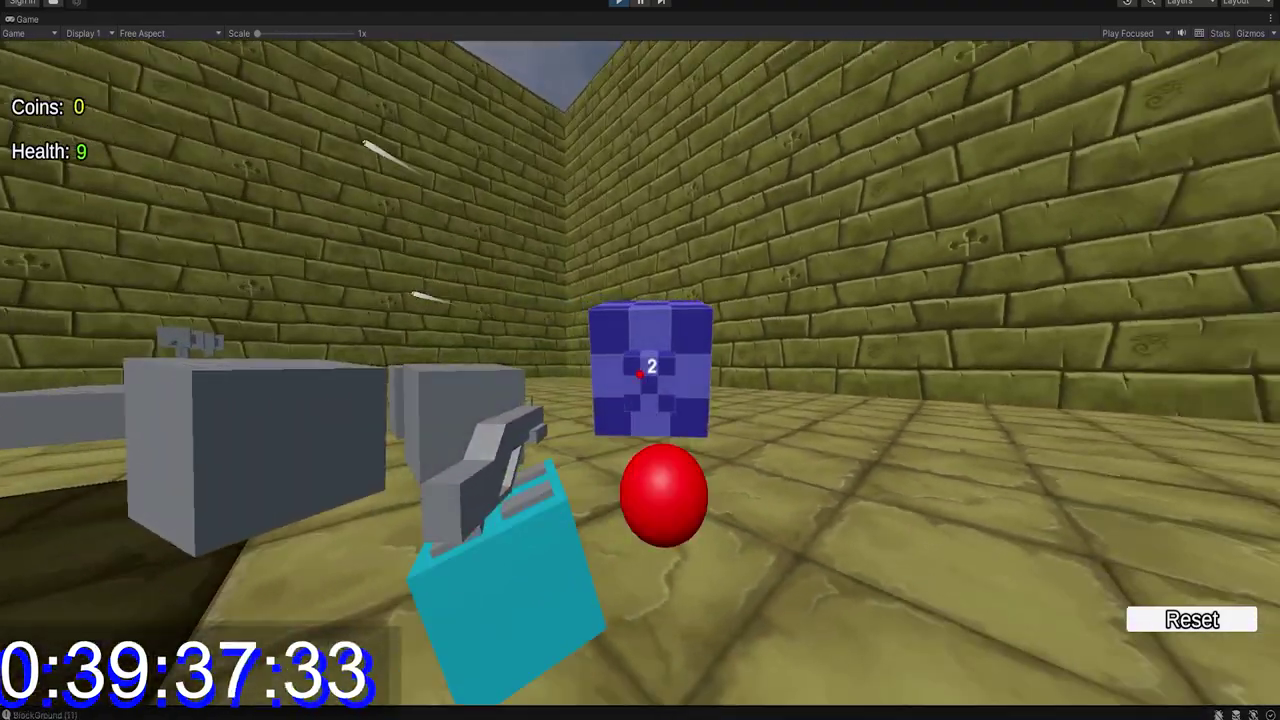
left_click(640, 374)
left_click(640, 374)
Collect the dropped coins and walk along the dark path toward the spawned gun shop platform
key("w")
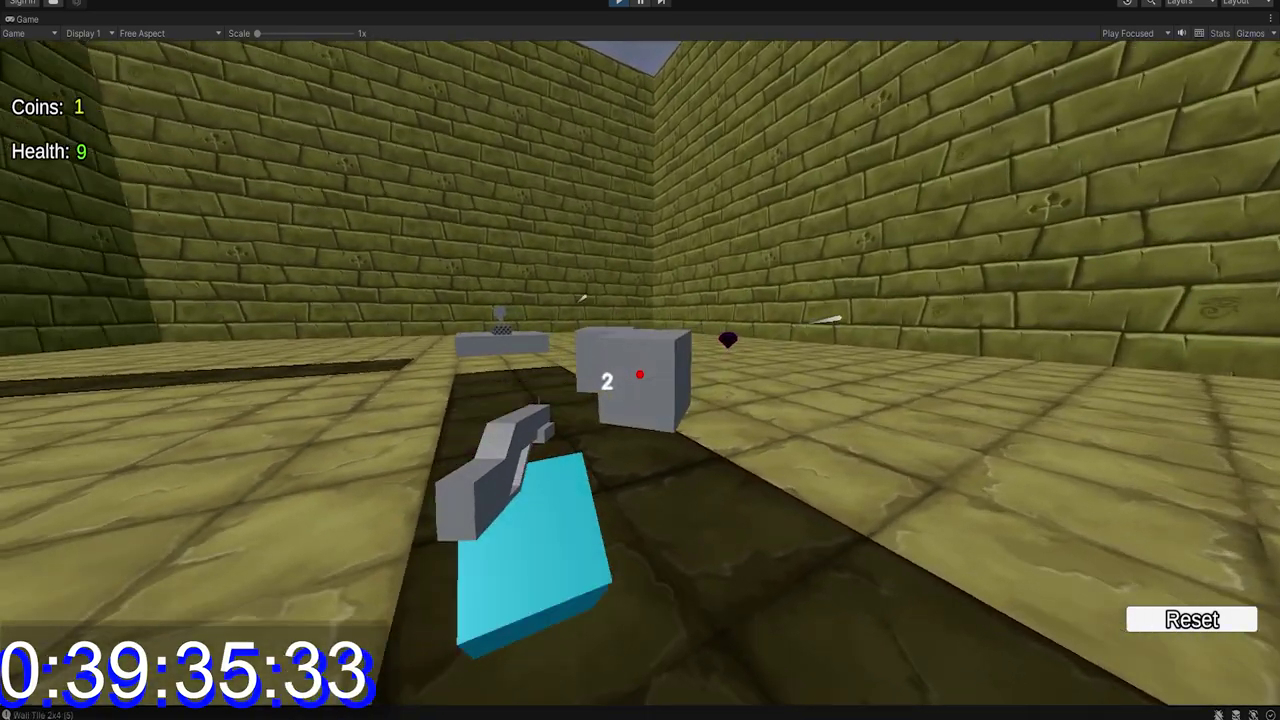
key("w")
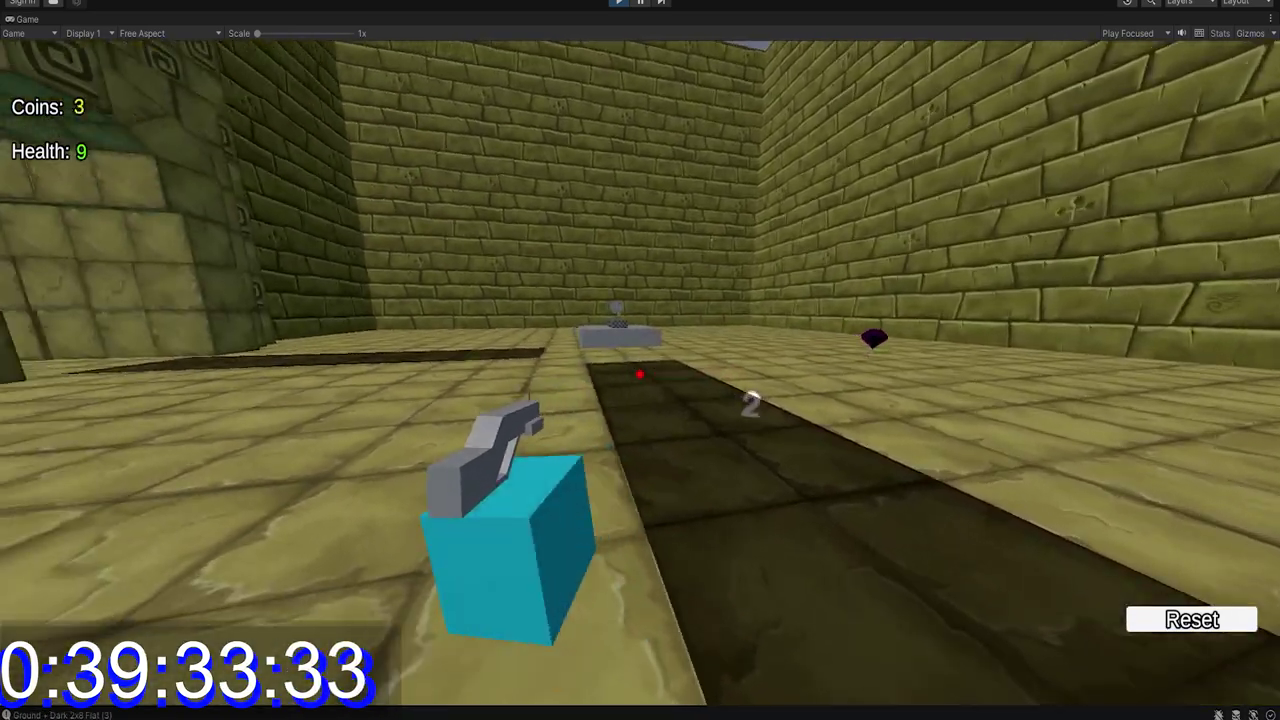
key("w")
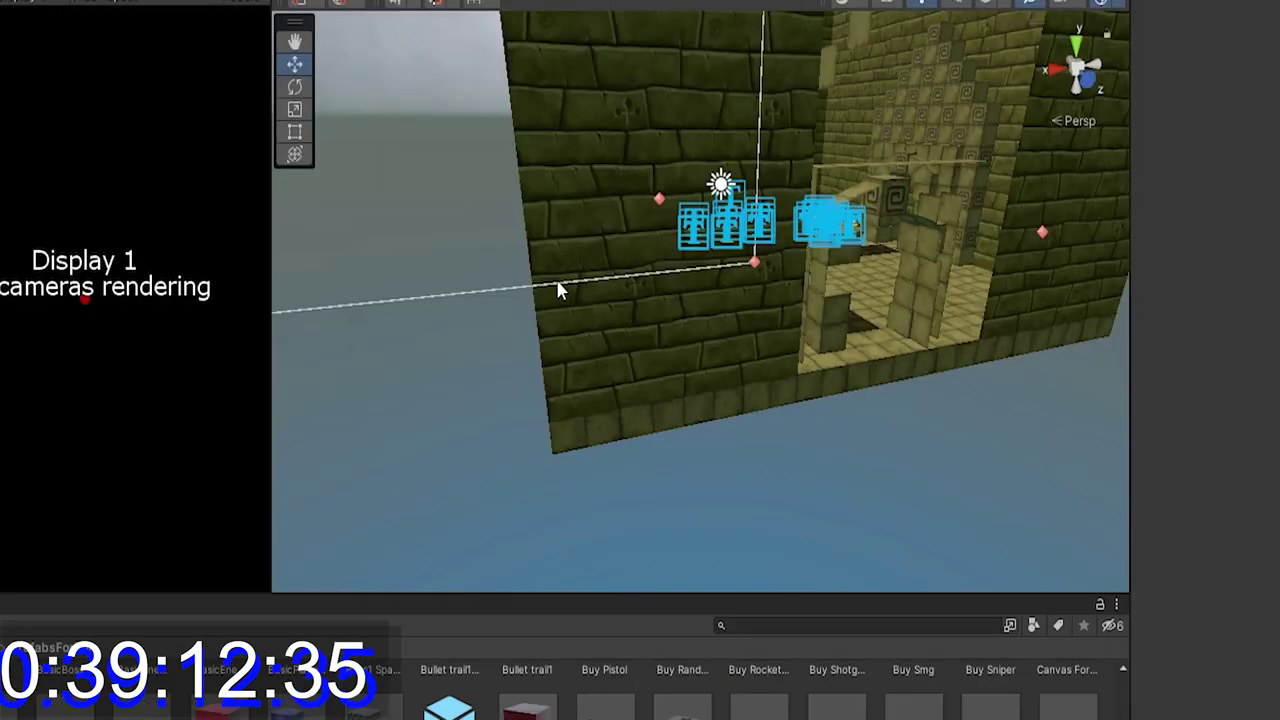
Locate the starter weapon stands inside the dungeon and inspect the root object of the Starter Shop prefab
left_click_drag(560, 286, 691, 197, "alt")
key("w")
right_click_drag(692, 198, 698, 323)
left_click(697, 318)
scroll(697, 318, "down", 2)
left_click(730, 351)
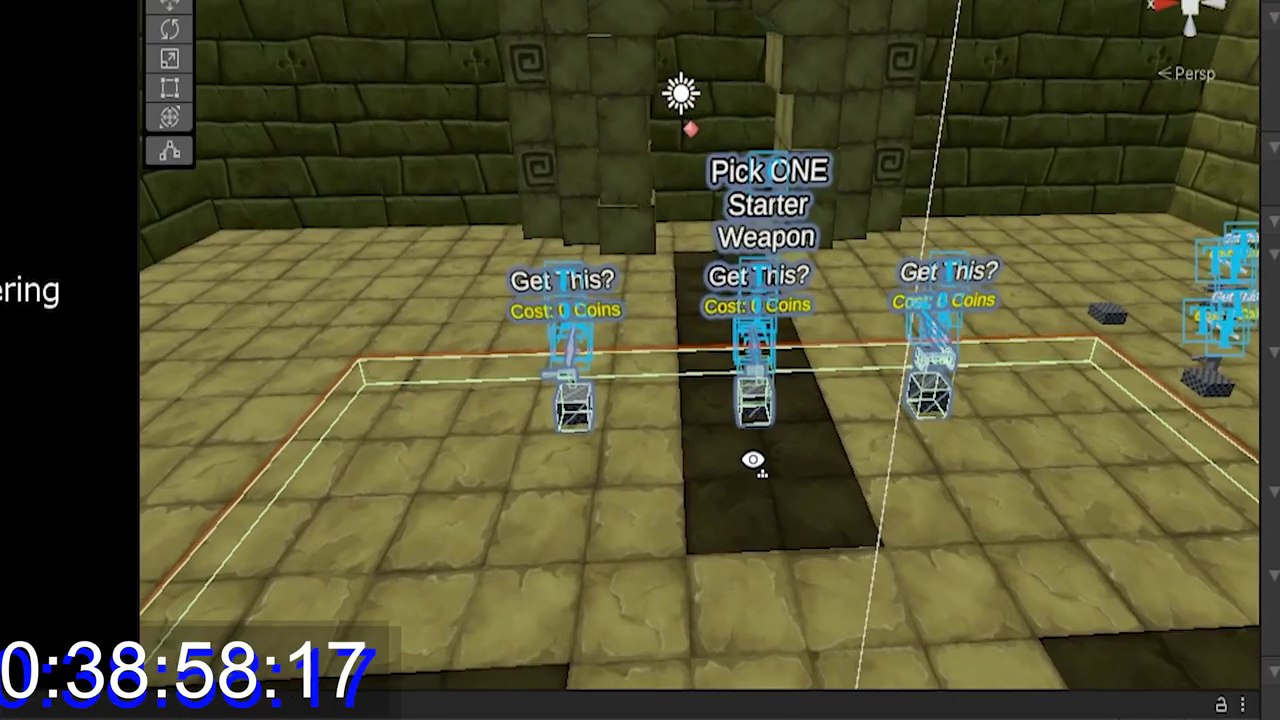
left_click_drag(754, 457, 786, 462, "alt")
right_click_drag(786, 459, 797, 597)
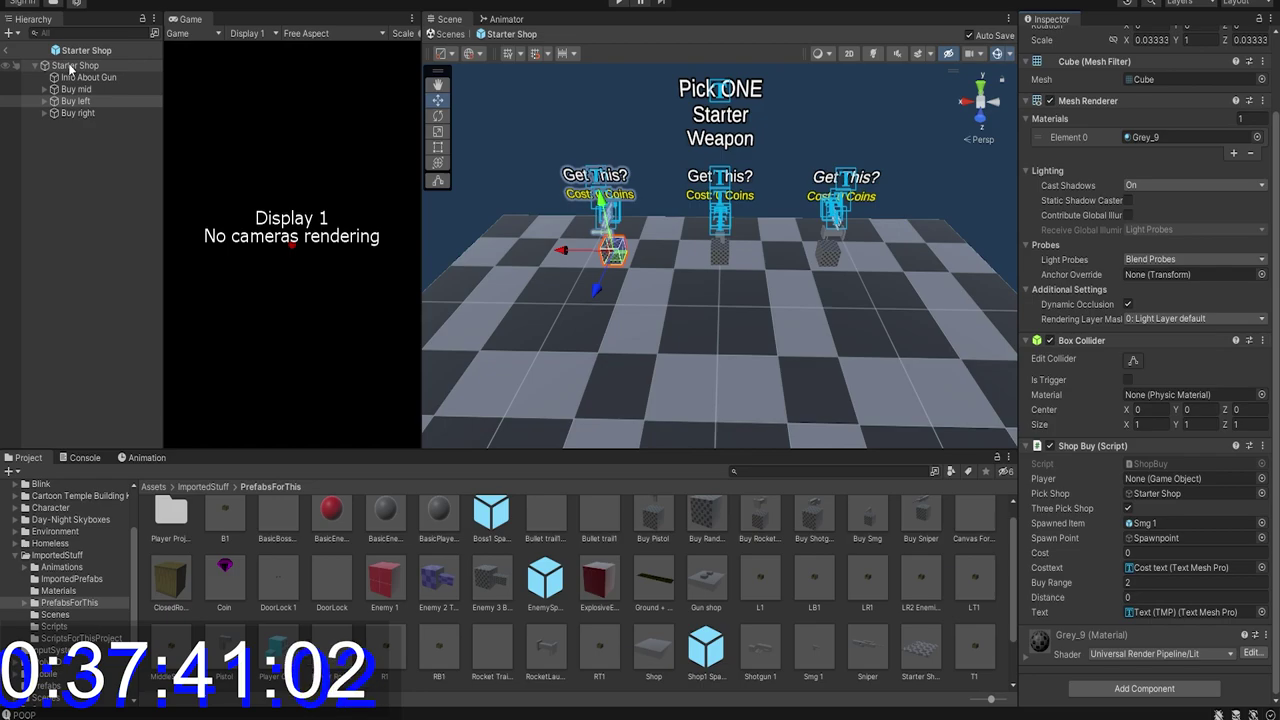
left_click(74, 65)
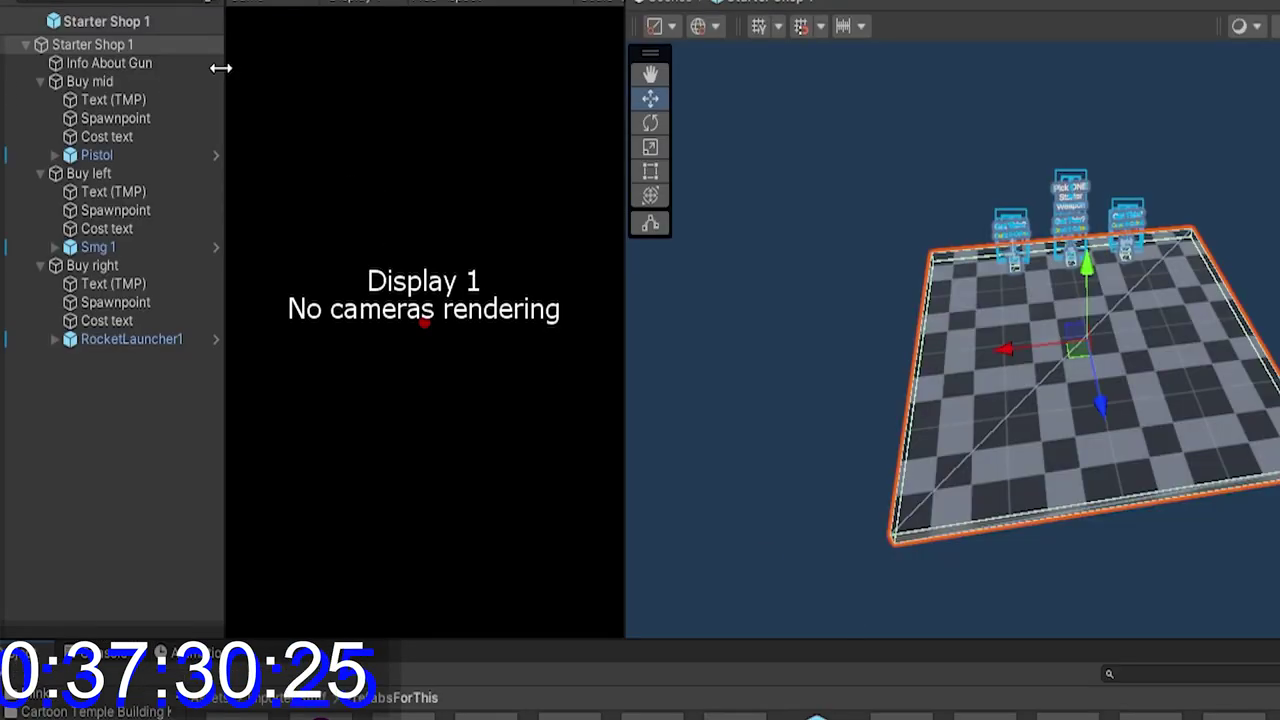
Rename the root of the duplicated Starter Shop 1 prefab as Gun shop first
left_click(117, 23)
left_click(99, 47)
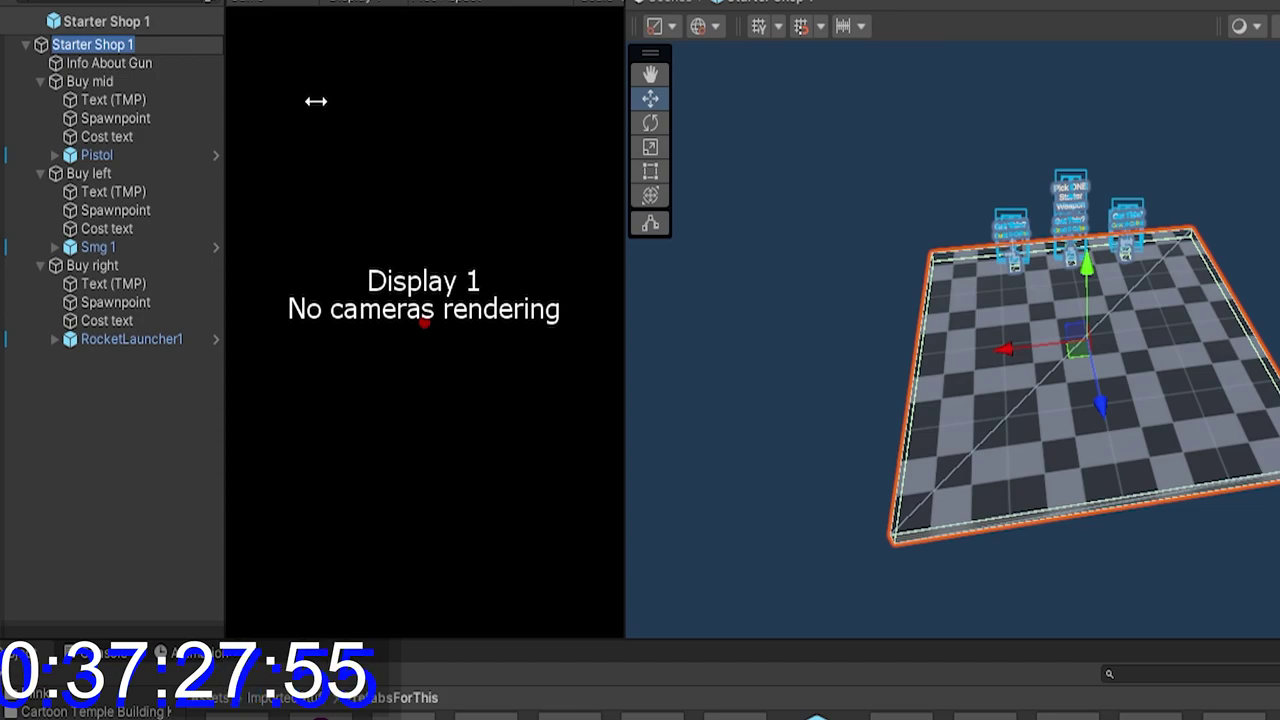
type("Gu")
type("n ho")
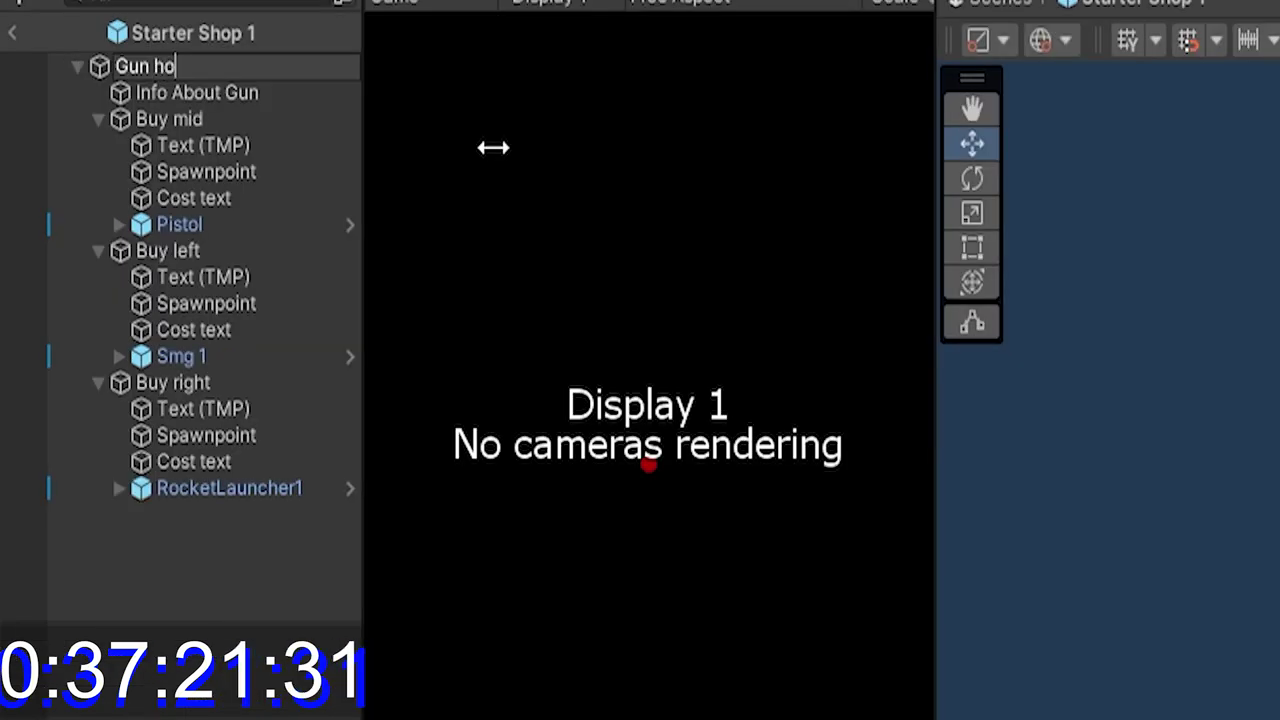
type(" shop")
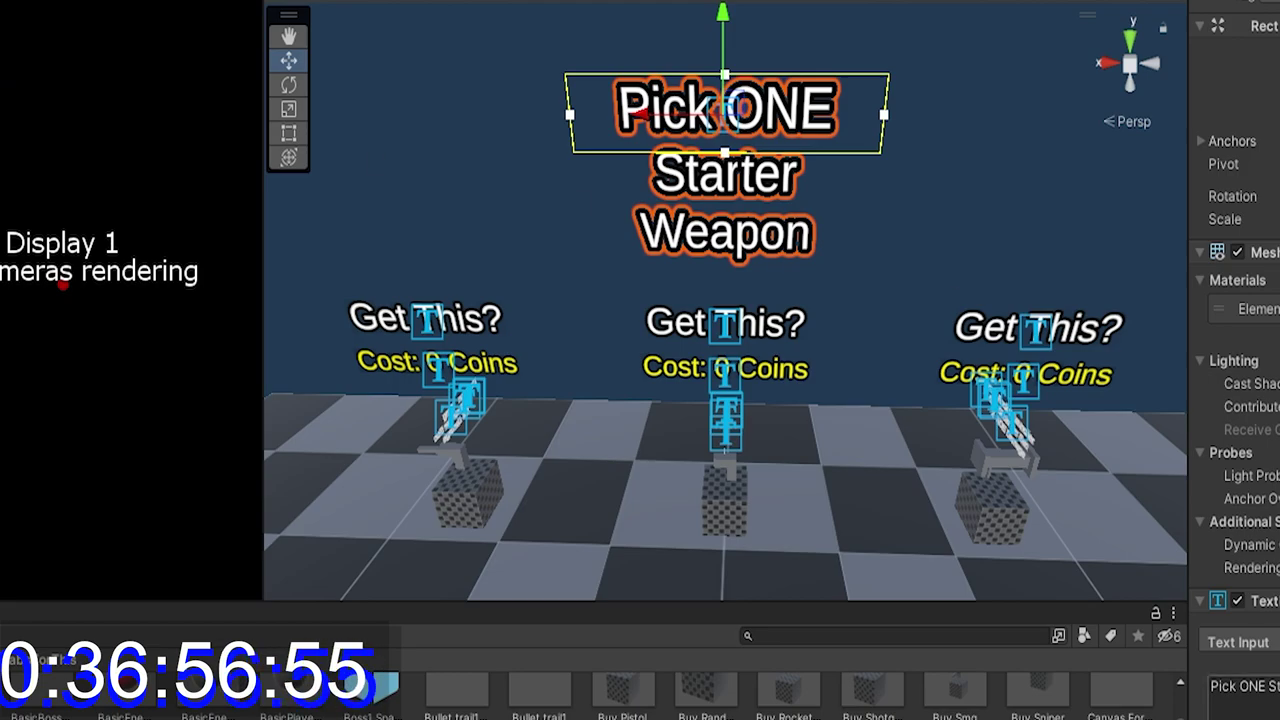
Replace the "Pick ONE Starter Weapon" heading text above the stands with "Shop"
left_click(1245, 686)
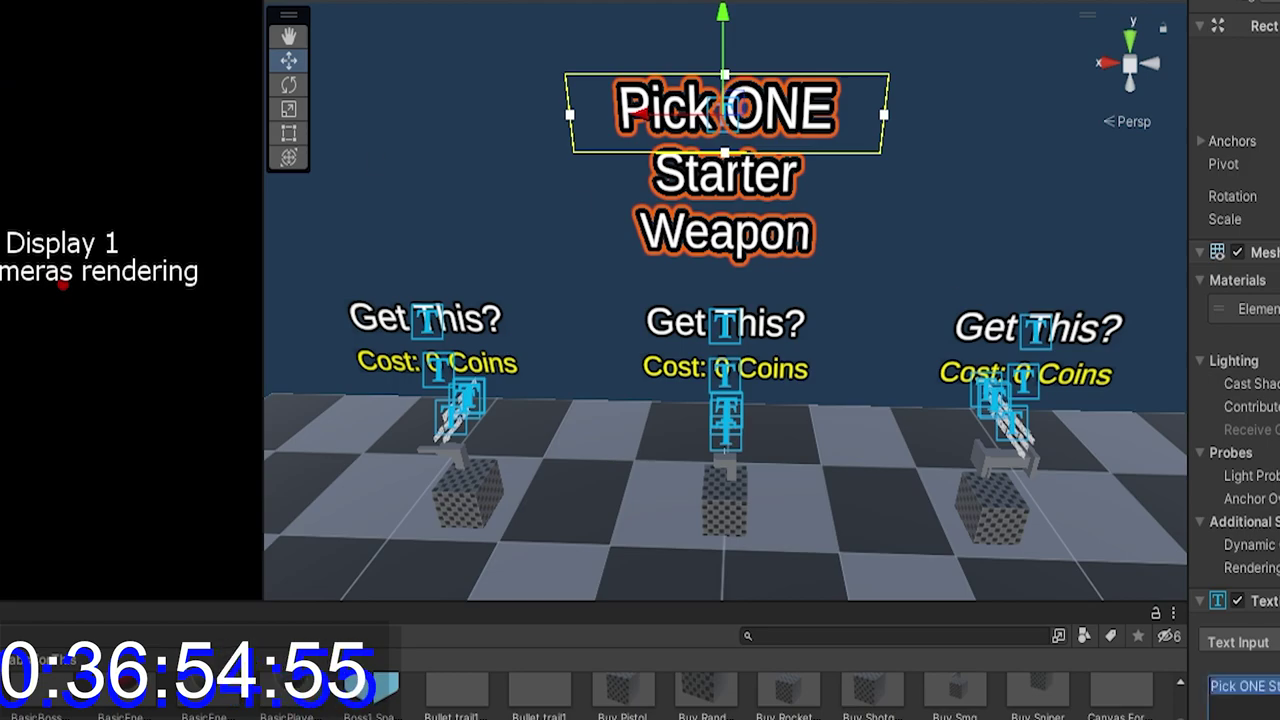
key("BackSpace")
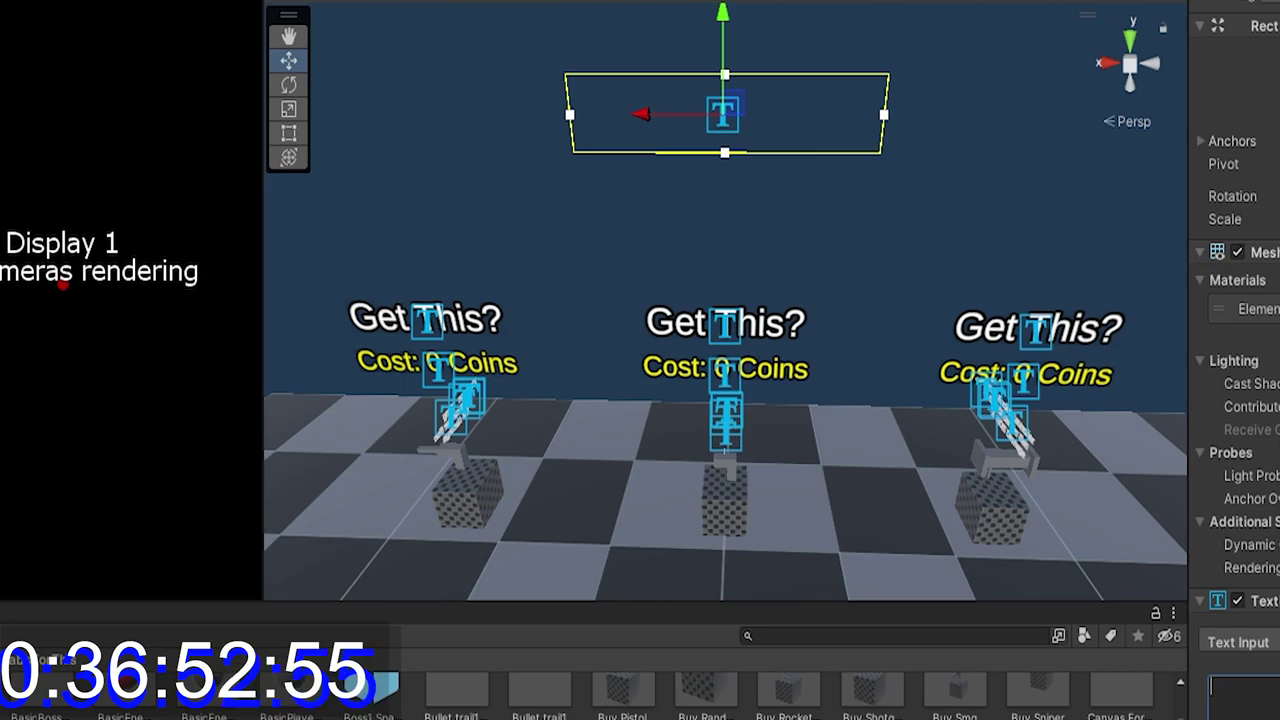
type("Shop")
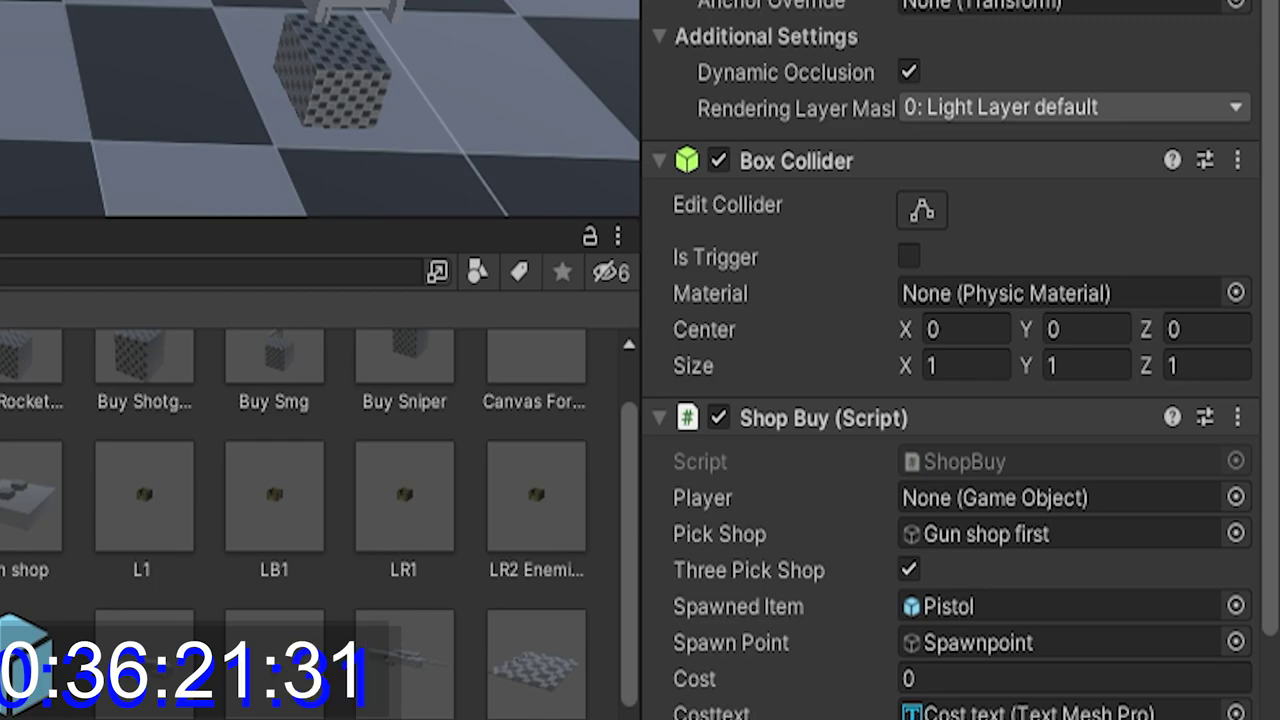
Open the middle stand's ShopBuy script and examine how it handles PickShop and ThreePickShop when an item is bought
scroll(928, 134, "down", 3)
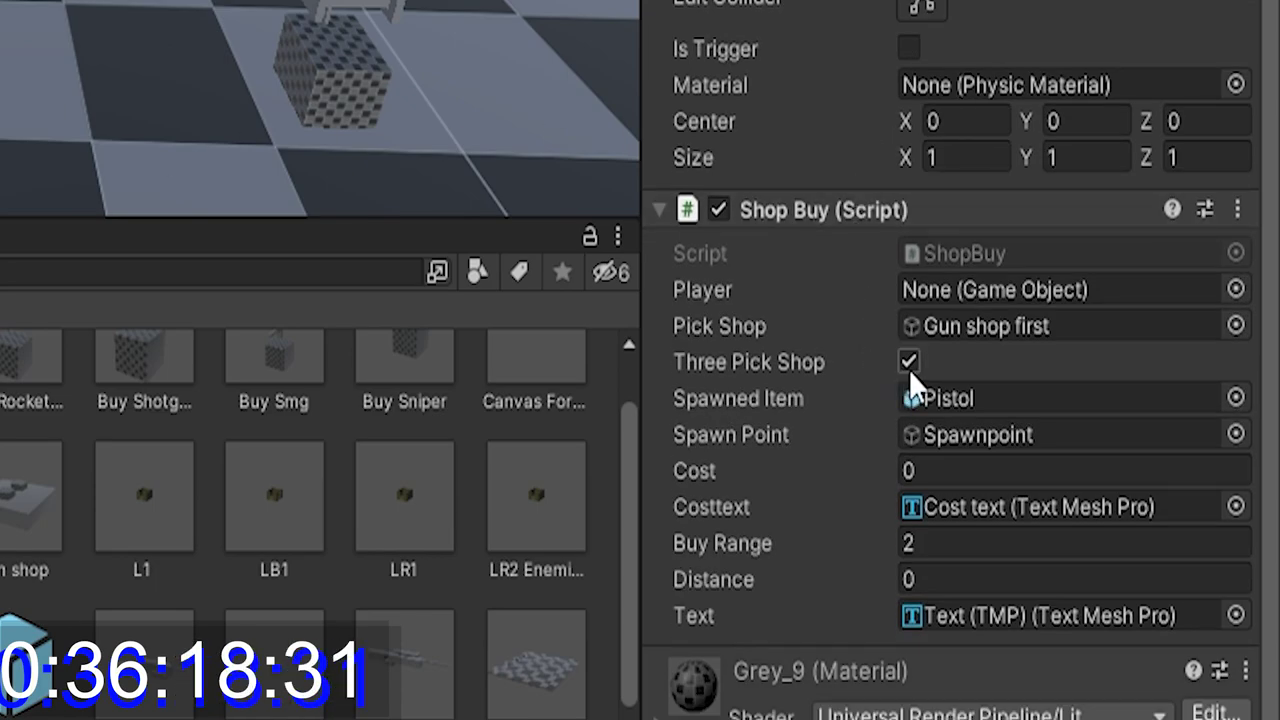
right_click(829, 222)
left_click(920, 660)
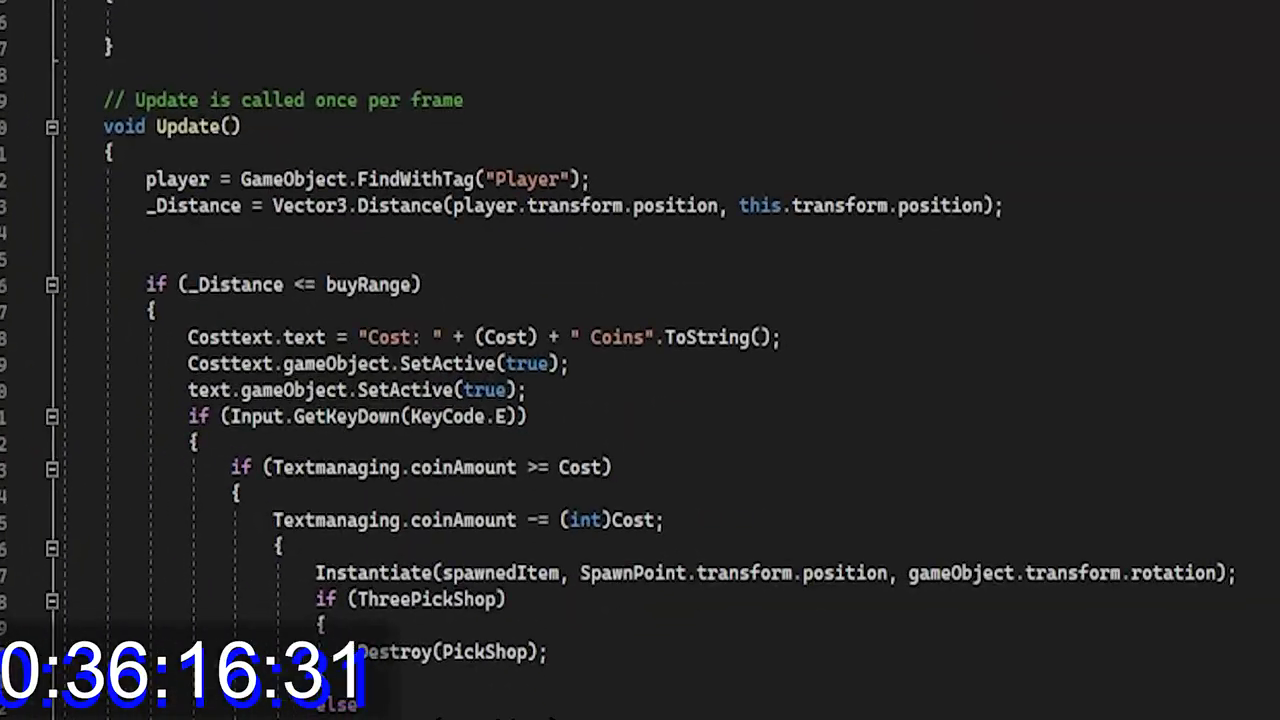
scroll(517, 520, "up", 6)
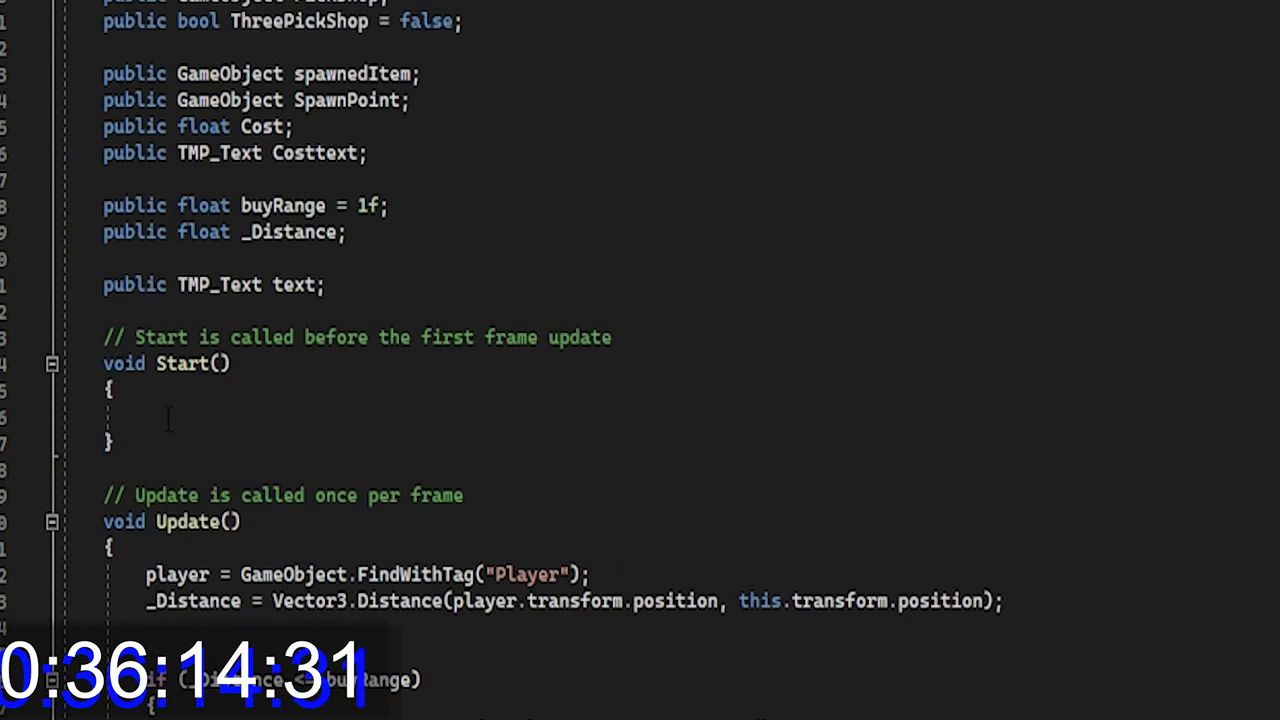
scroll(371, 390, "up", 1)
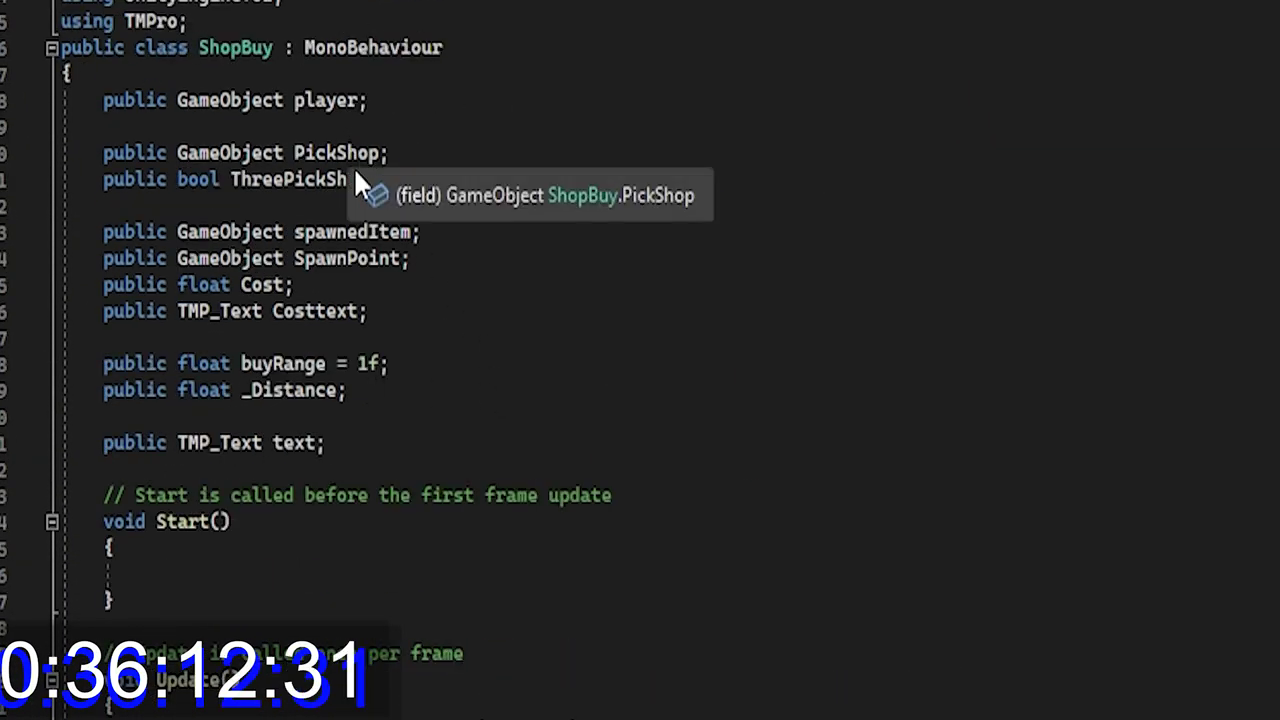
scroll(498, 620, "down", 6)
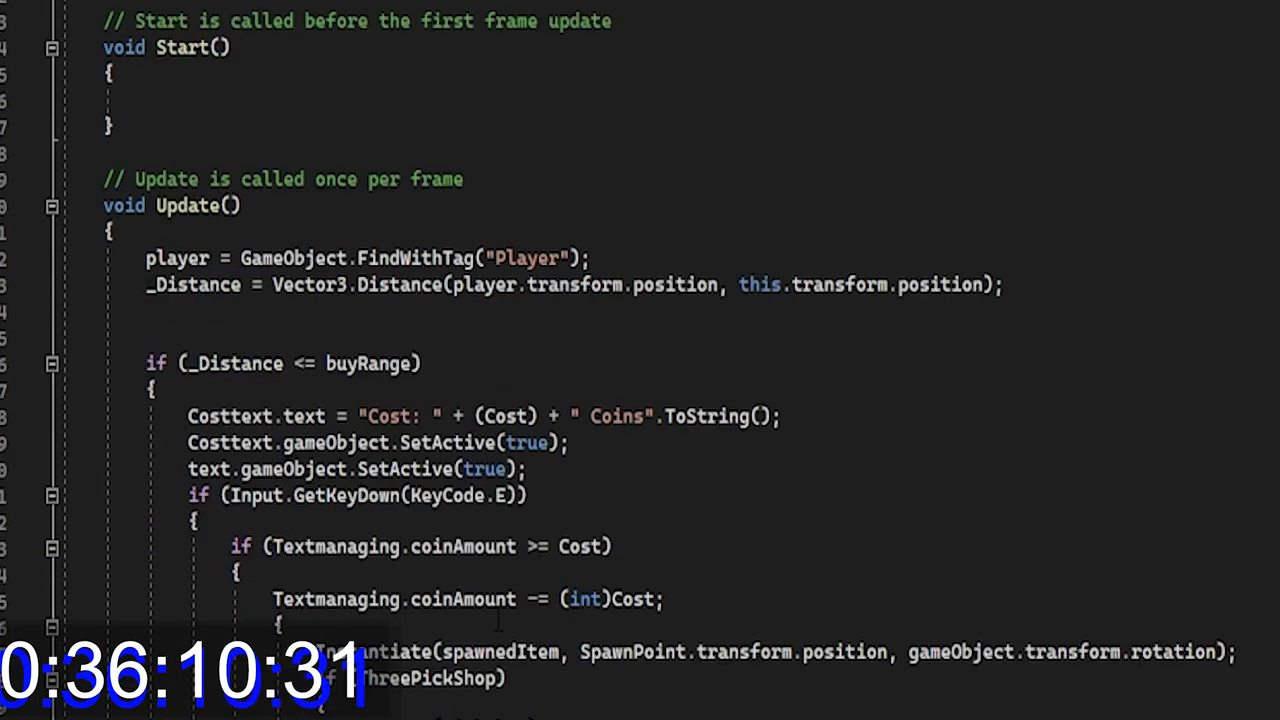
scroll(498, 620, "down", 2)
scroll(498, 620, "down", 2)
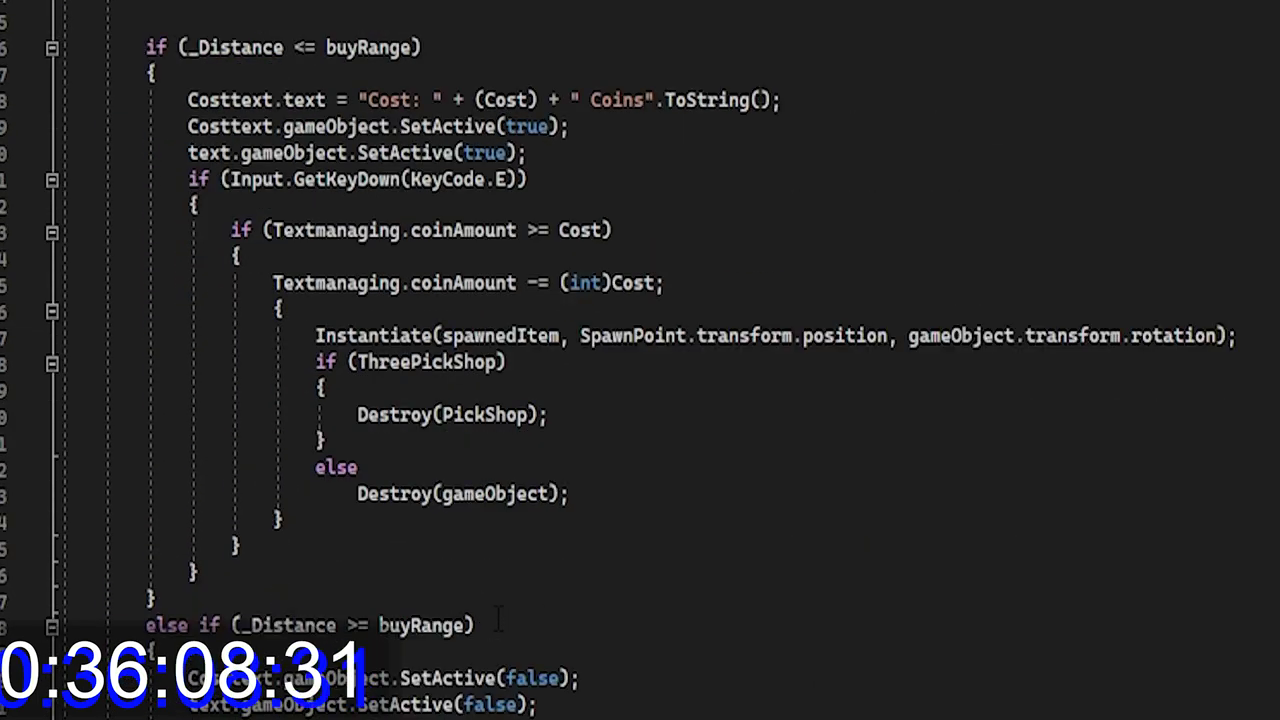
scroll(498, 620, "down", 2)
scroll(498, 620, "up", 4)
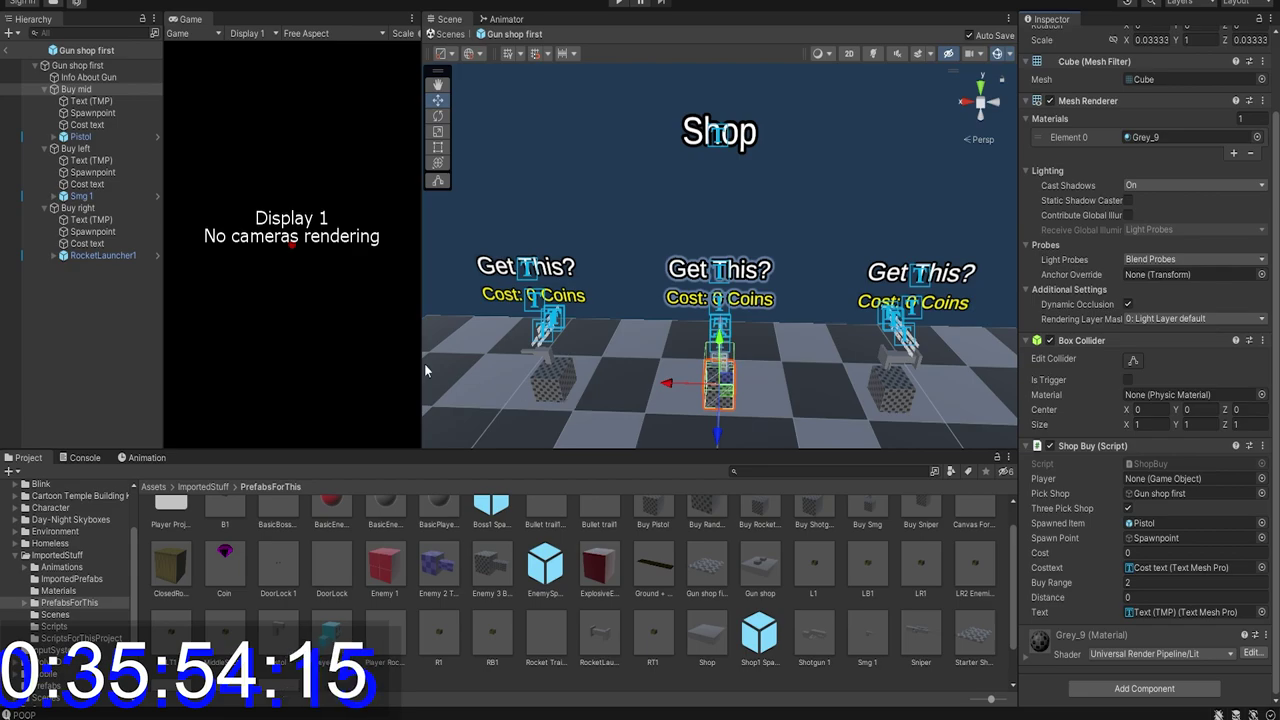
Turn off Three Pick Shop in the Shop Buy script of the middle, right and left stands
left_click(1128, 508)
left_click(893, 391)
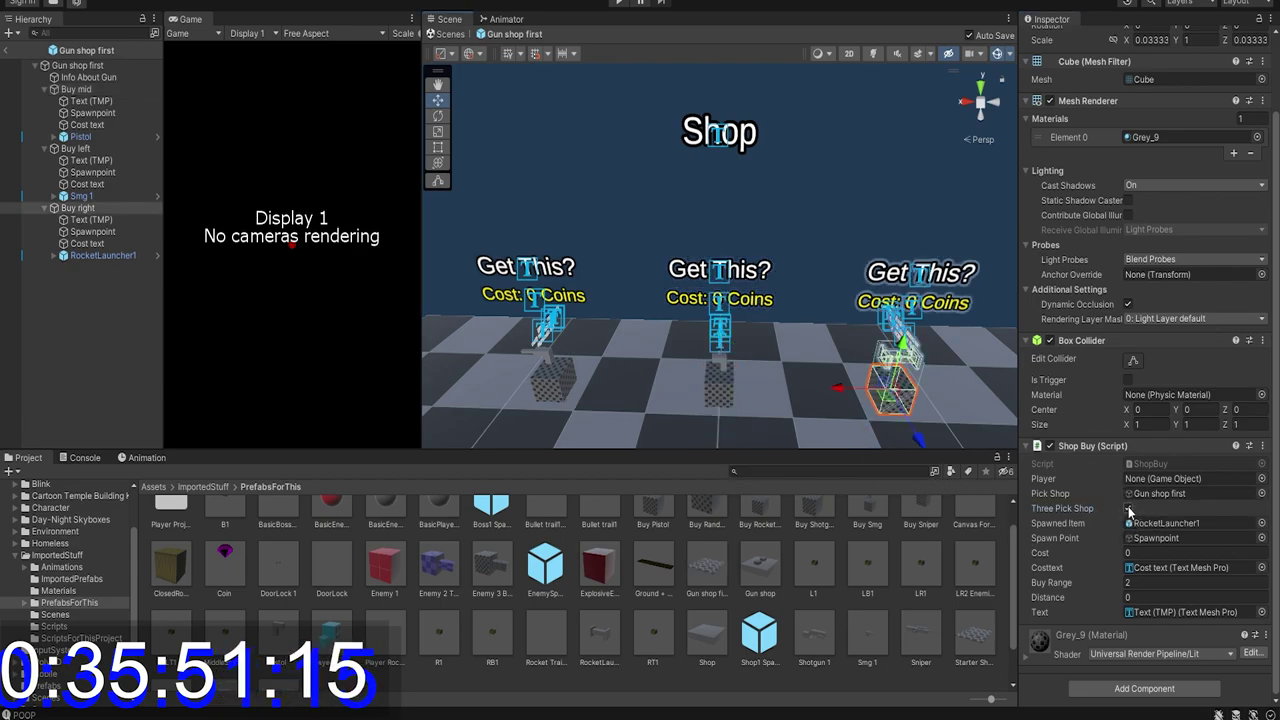
left_click(565, 390)
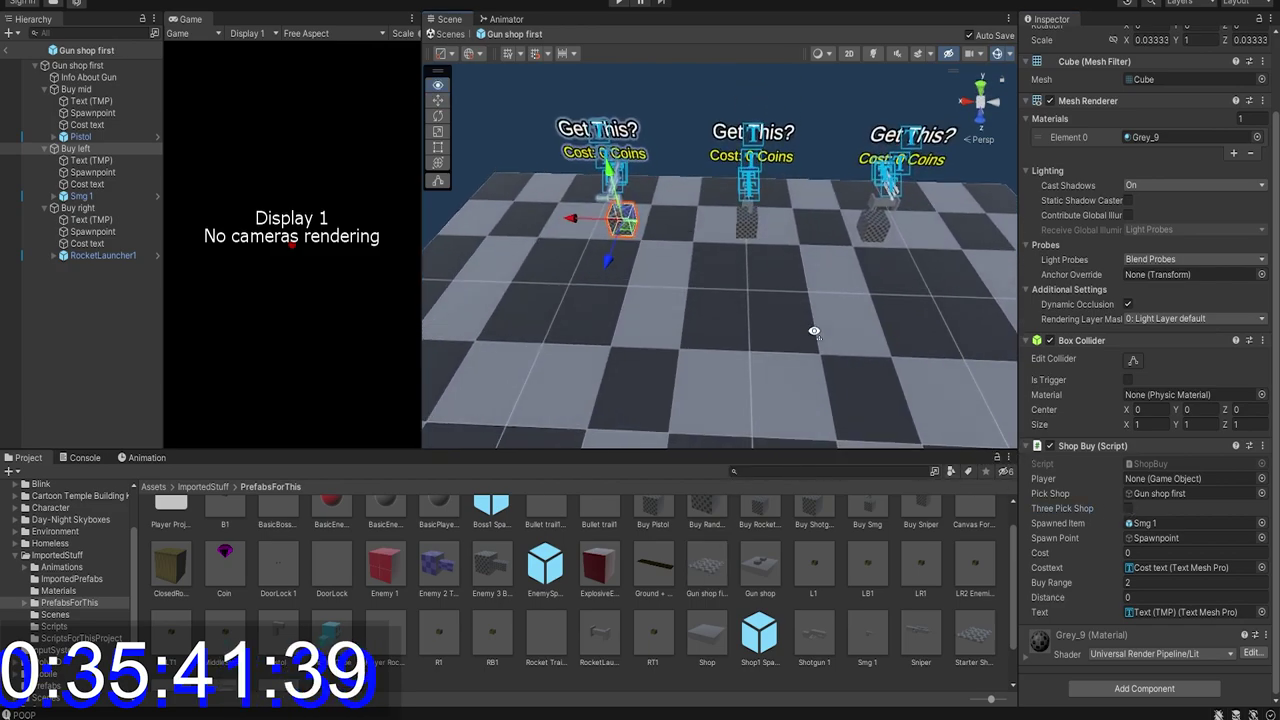
scroll(814, 334, "up", 2)
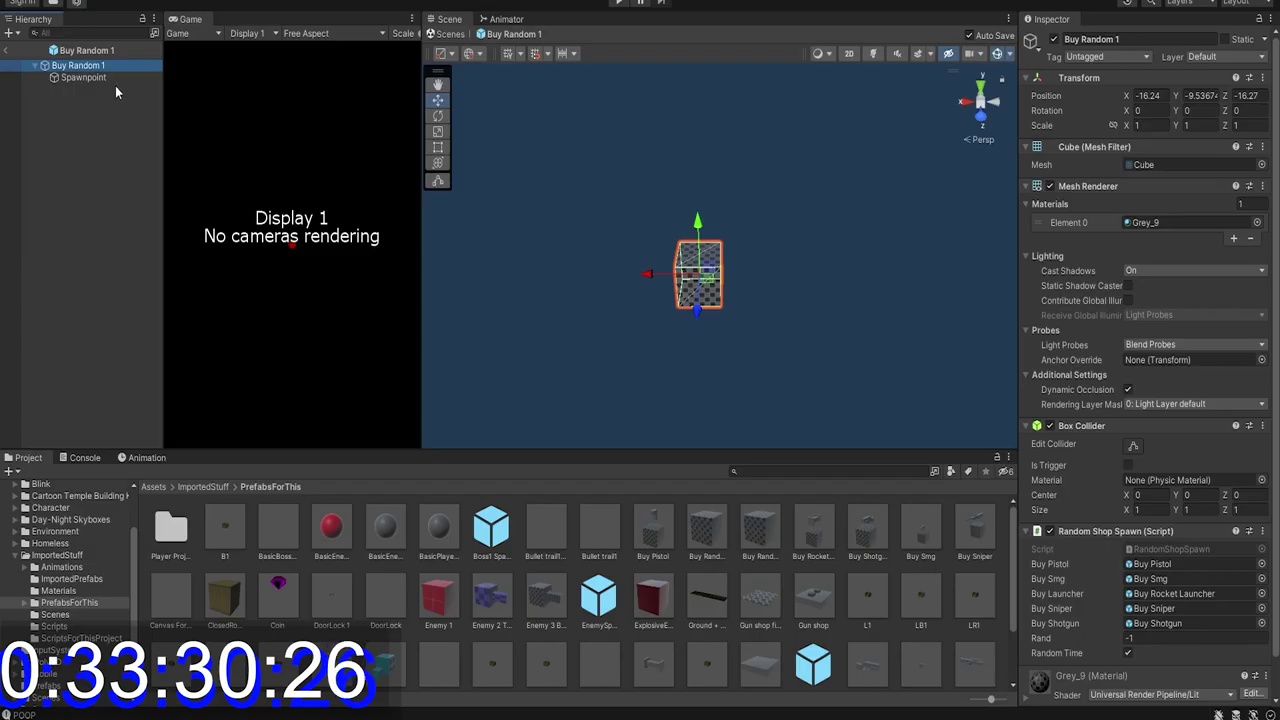
Select the Spawnpoint child object in the Buy Random 1 prefab
left_click(114, 79)
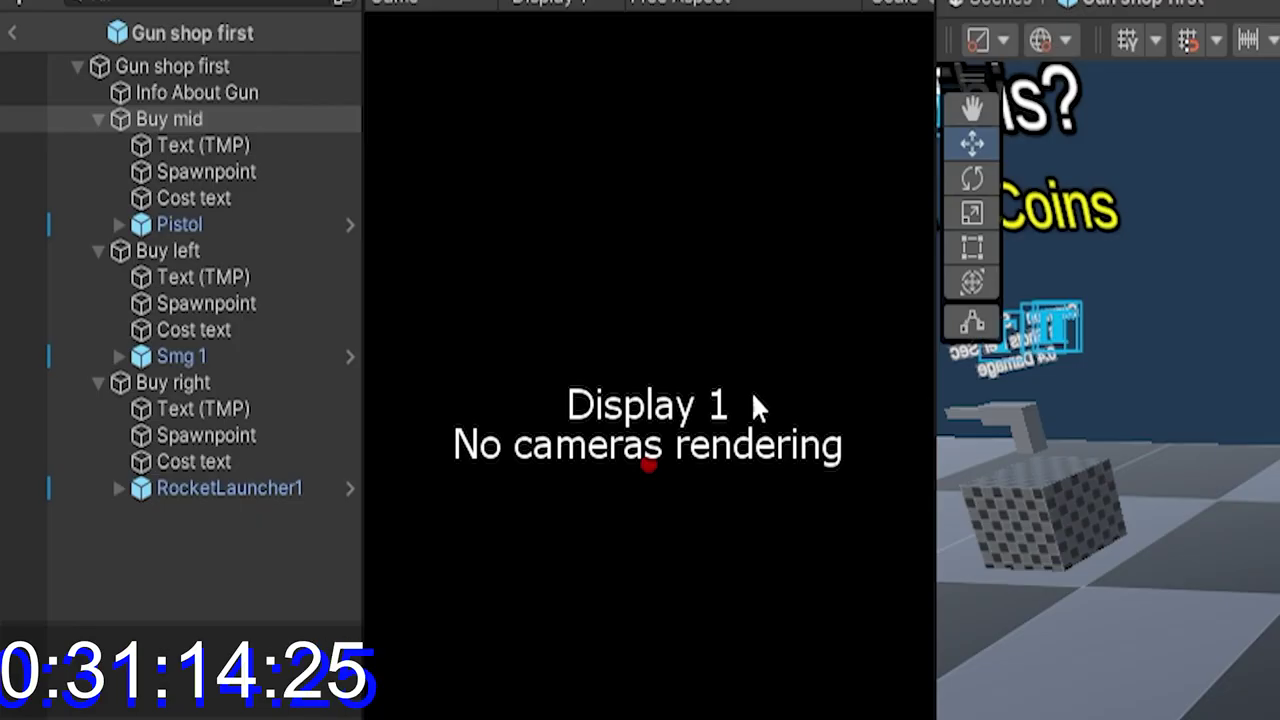
Delete the RocketLauncher1, Smg 1 and Pistol models from the three stands of the Gun shop first prefab
left_click(231, 488)
right_click(231, 488)
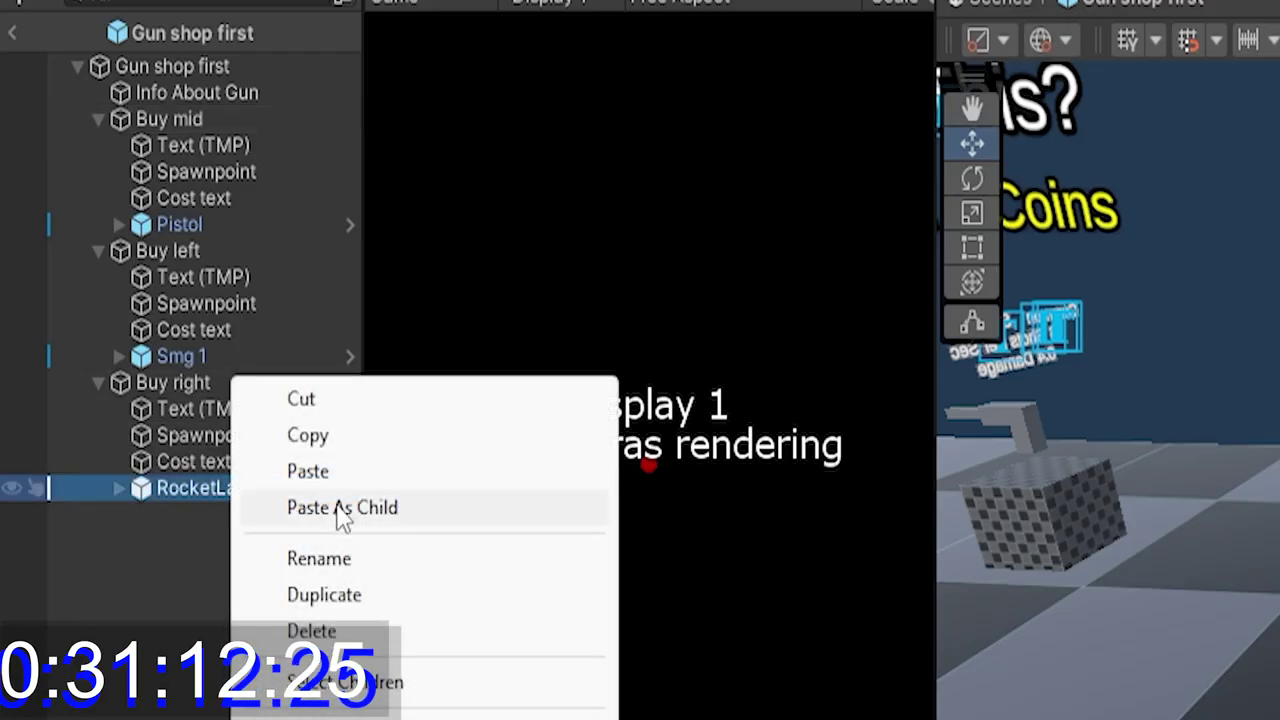
left_click(360, 631)
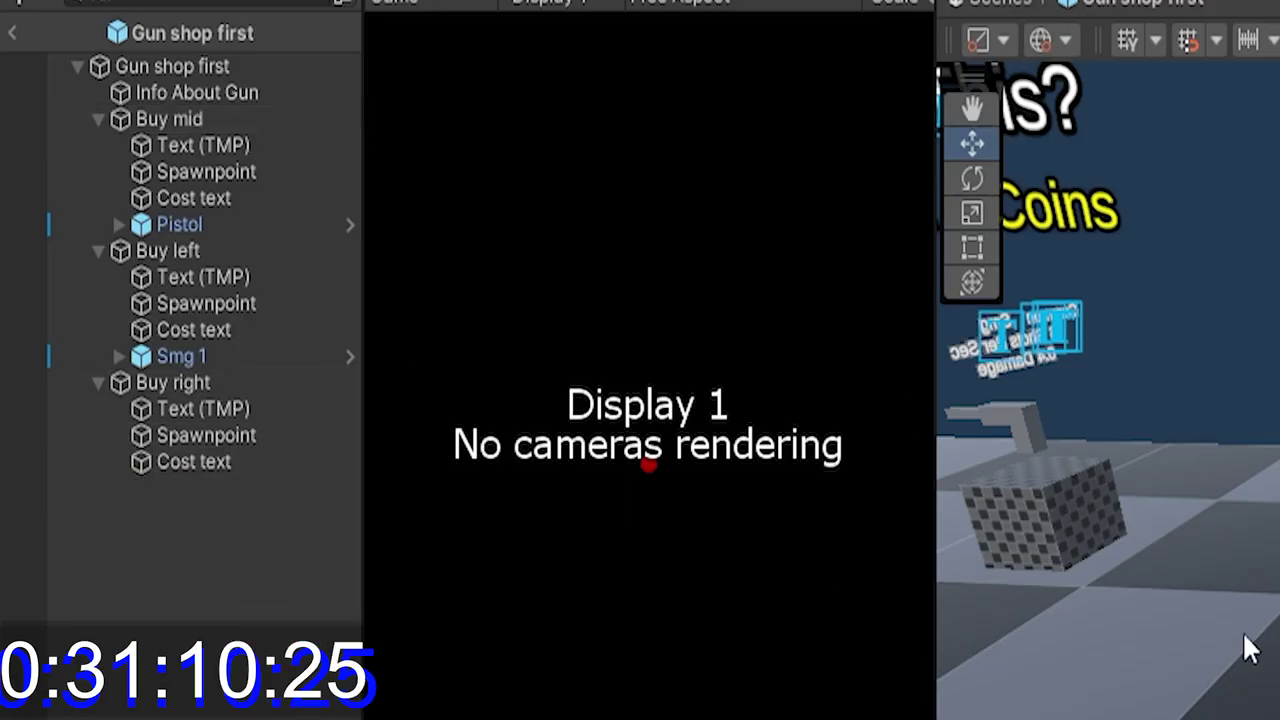
right_click(215, 357)
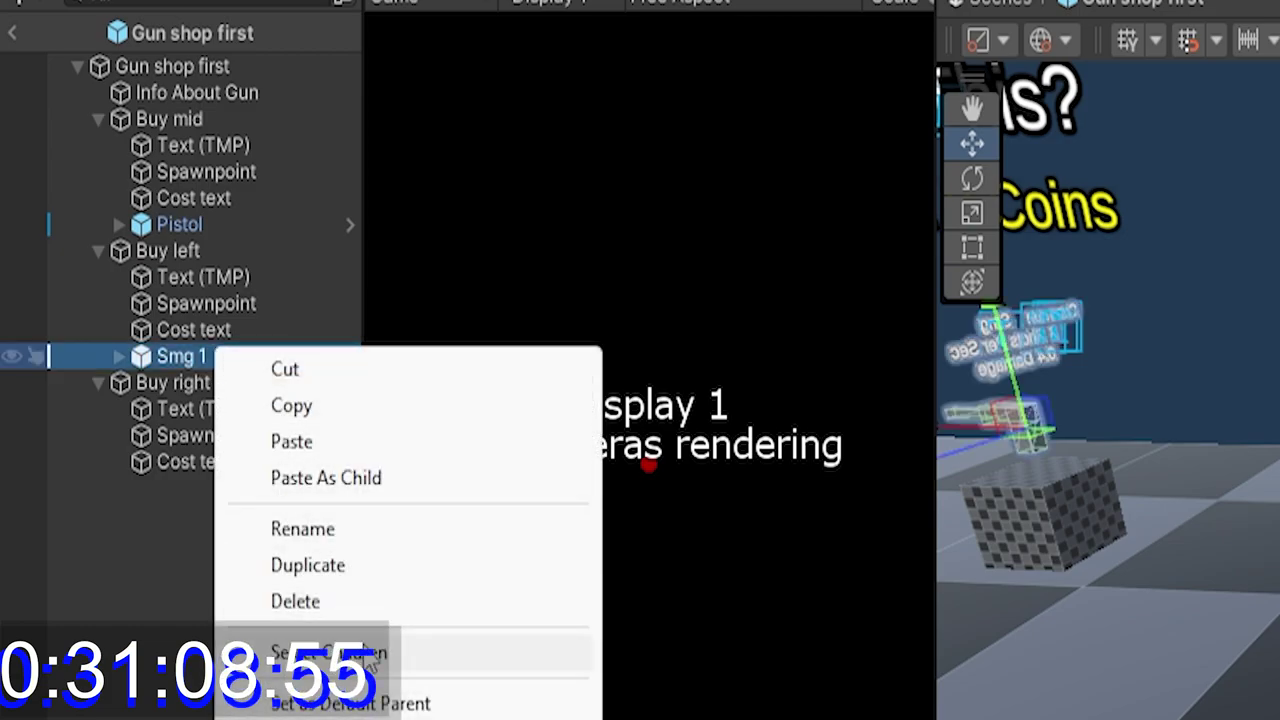
left_click(345, 601)
right_click(215, 230)
left_click(345, 486)
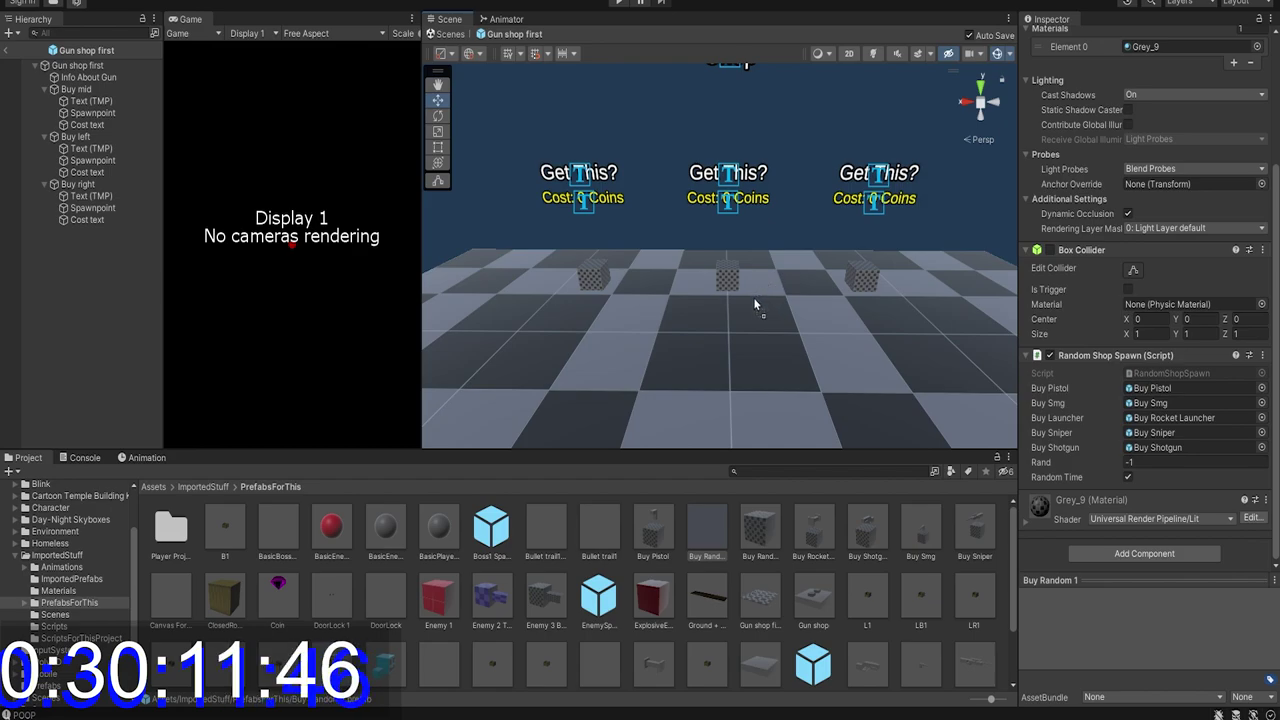
Replace the Buy mid stand with a Buy Random 1 prefab placed using Buy mid's copied transform
left_click_drag(753, 297, 754, 302)
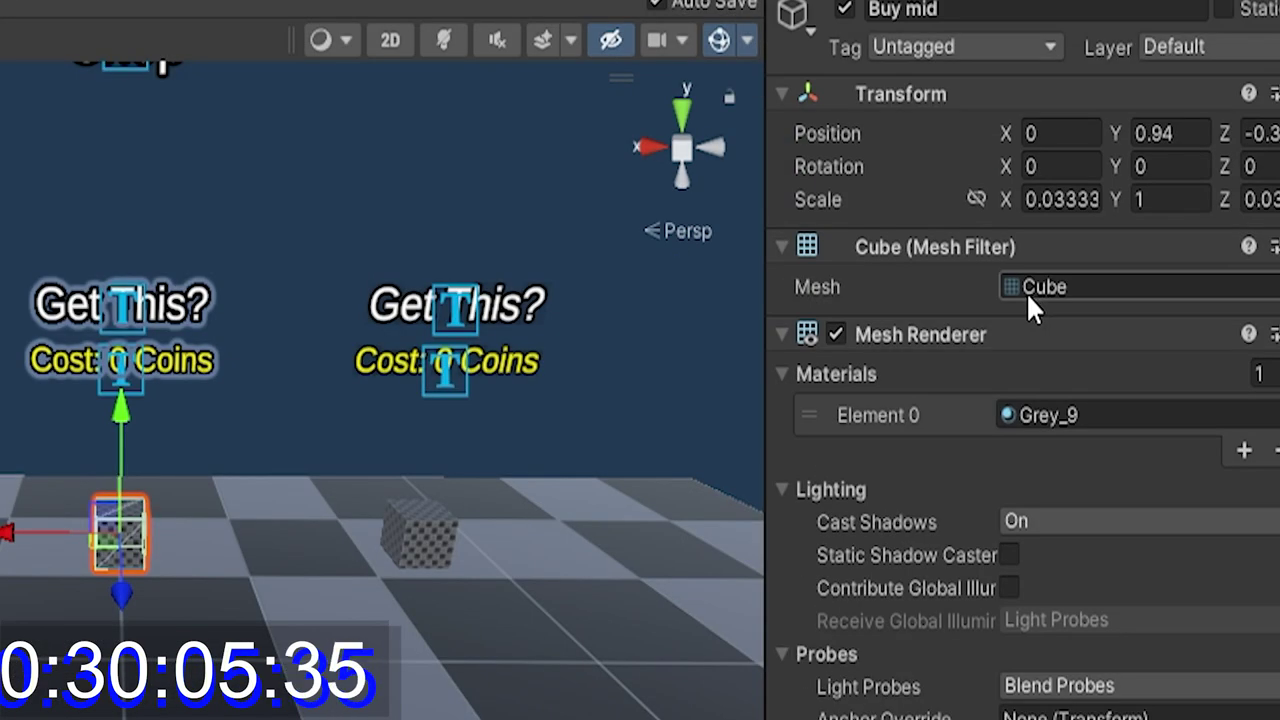
right_click(905, 104)
mouse_move(1033, 369)
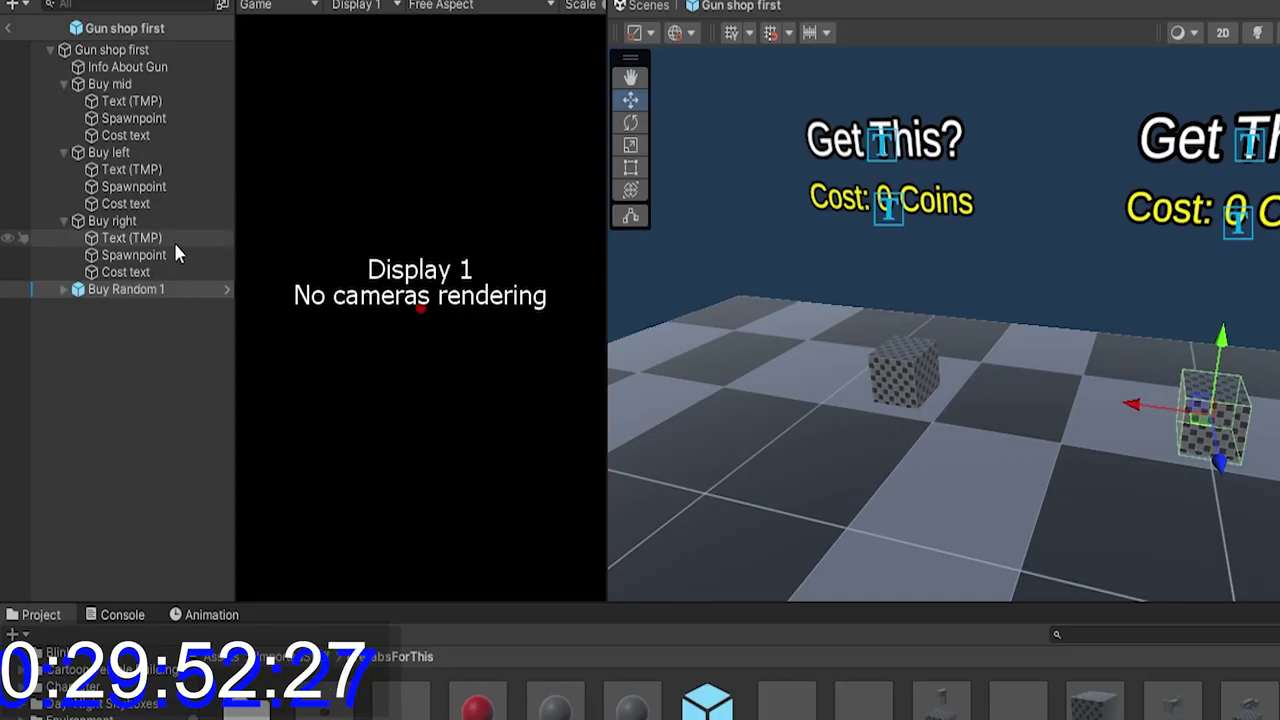
right_click(145, 89)
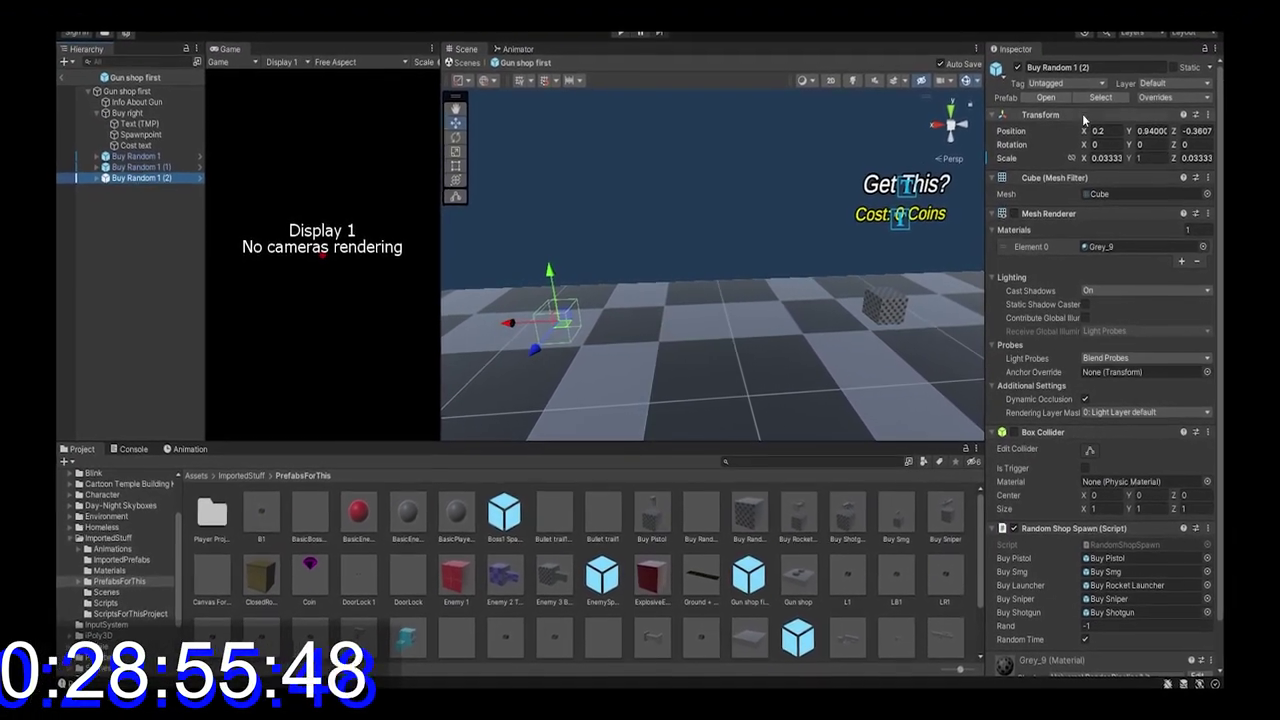
Apply Buy right's copied transform to the third Buy Random 1 prefab and delete the original Buy right stand
right_click(1027, 125)
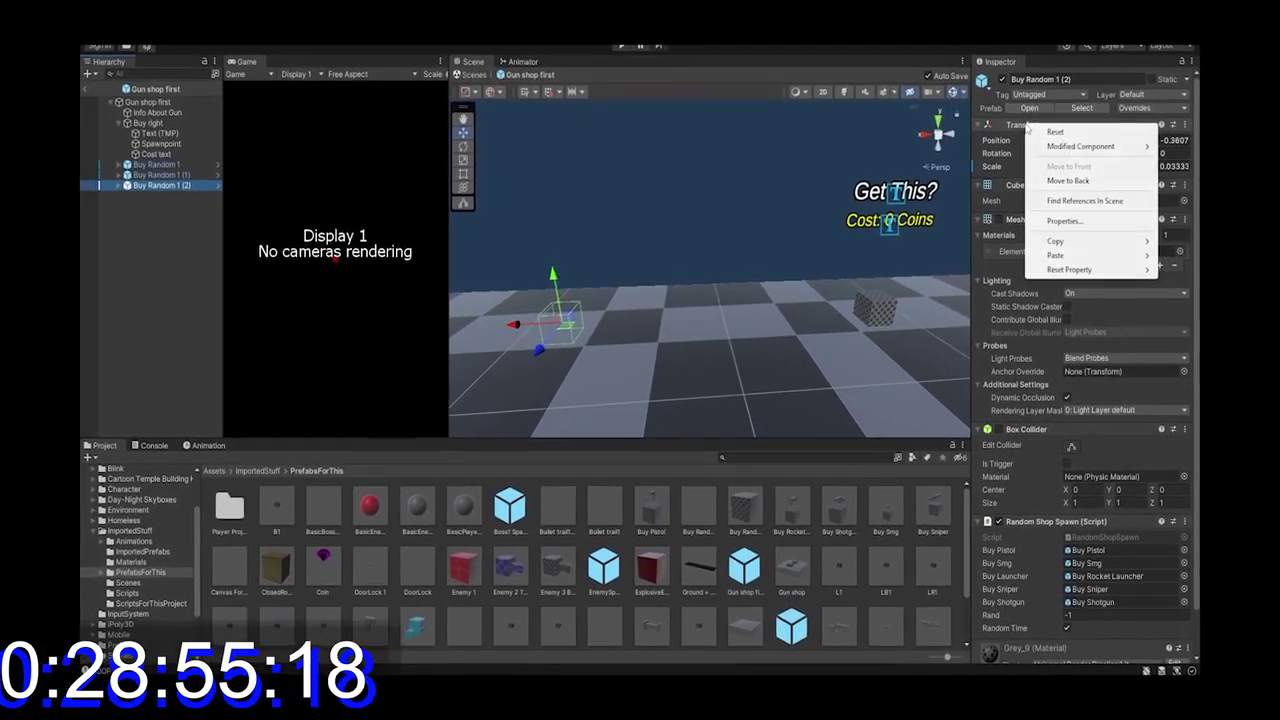
mouse_move(1066, 255)
left_click(966, 270)
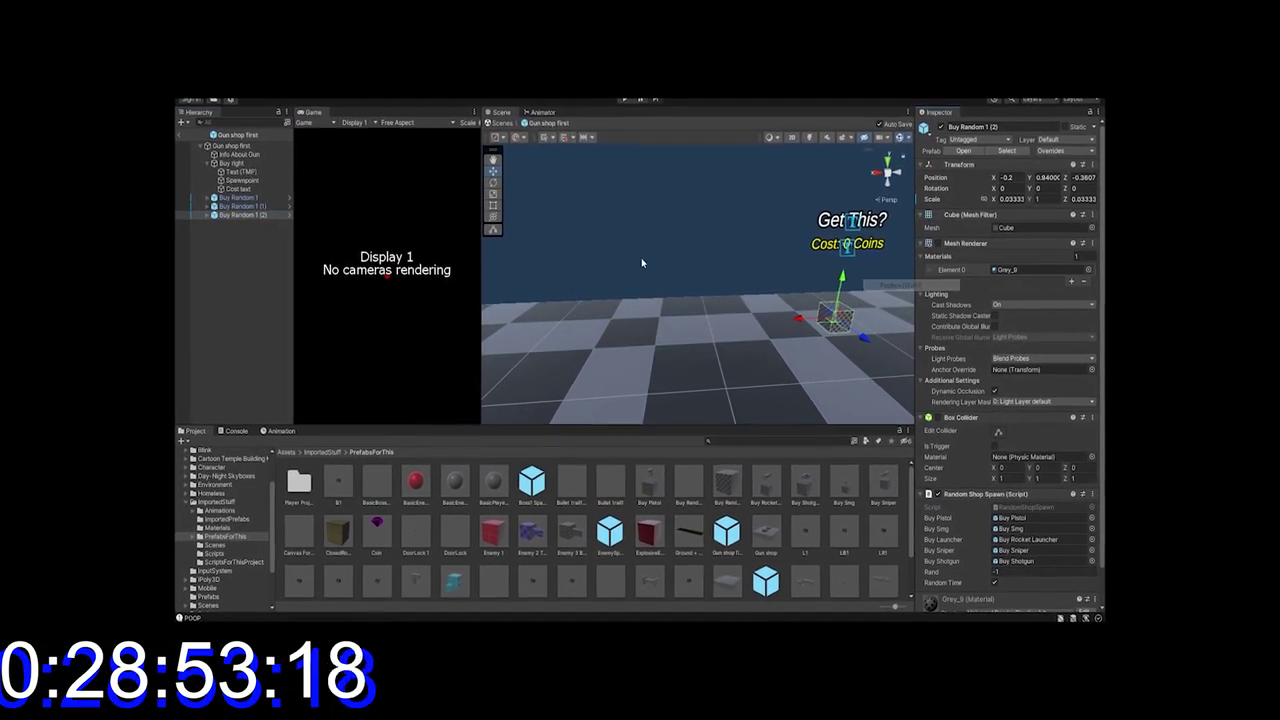
right_click(248, 164)
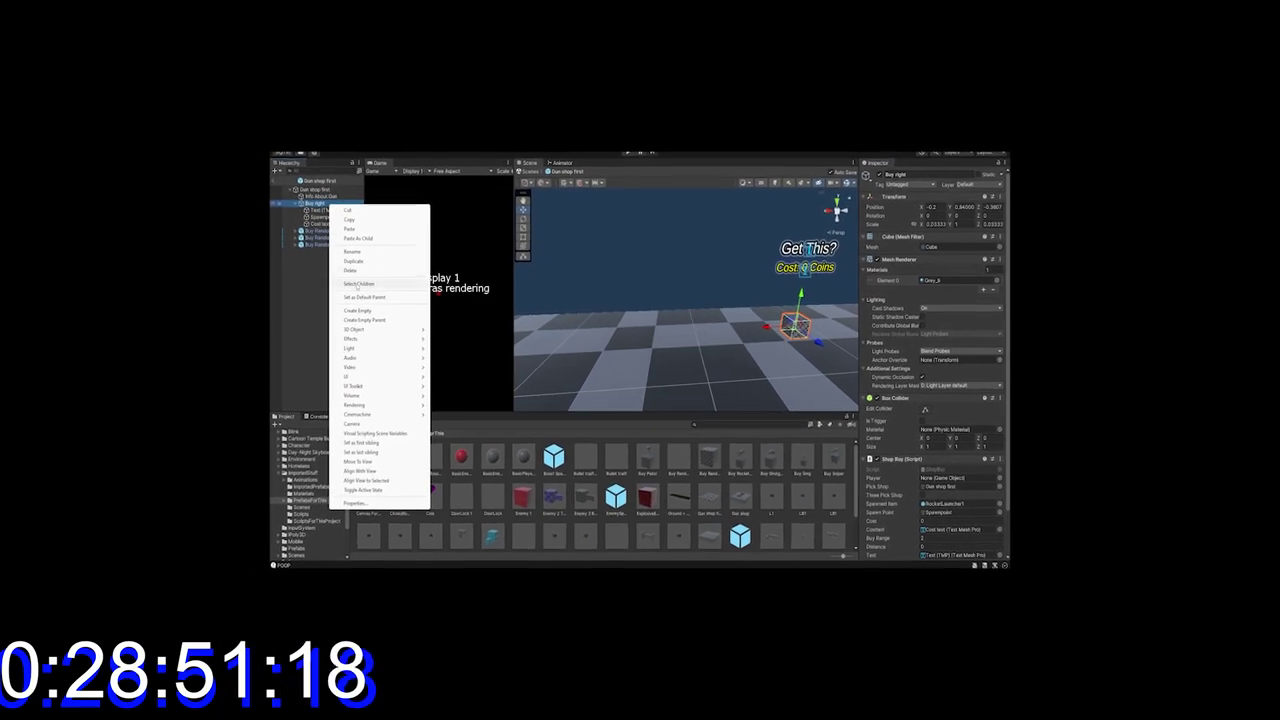
left_click(363, 271)
left_click(320, 203)
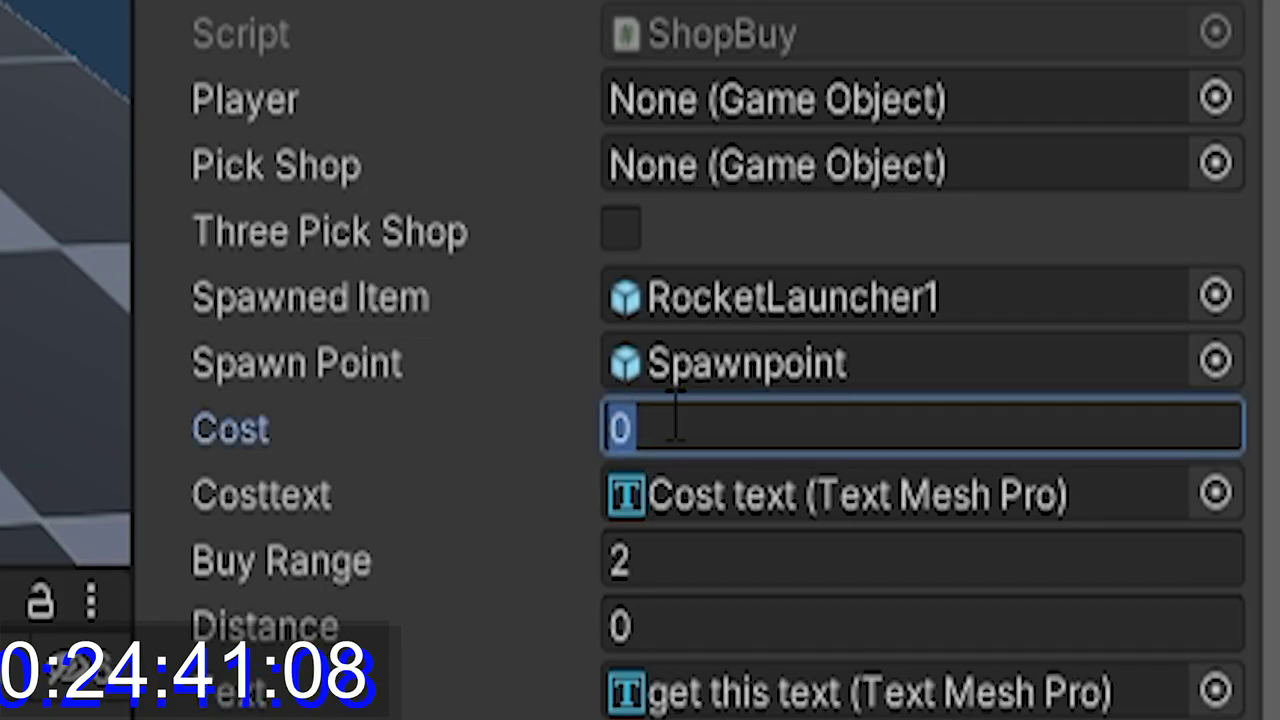
Set Cost to 3 in the Shop Buy script of the RocketLauncher1 stand
key("Return")
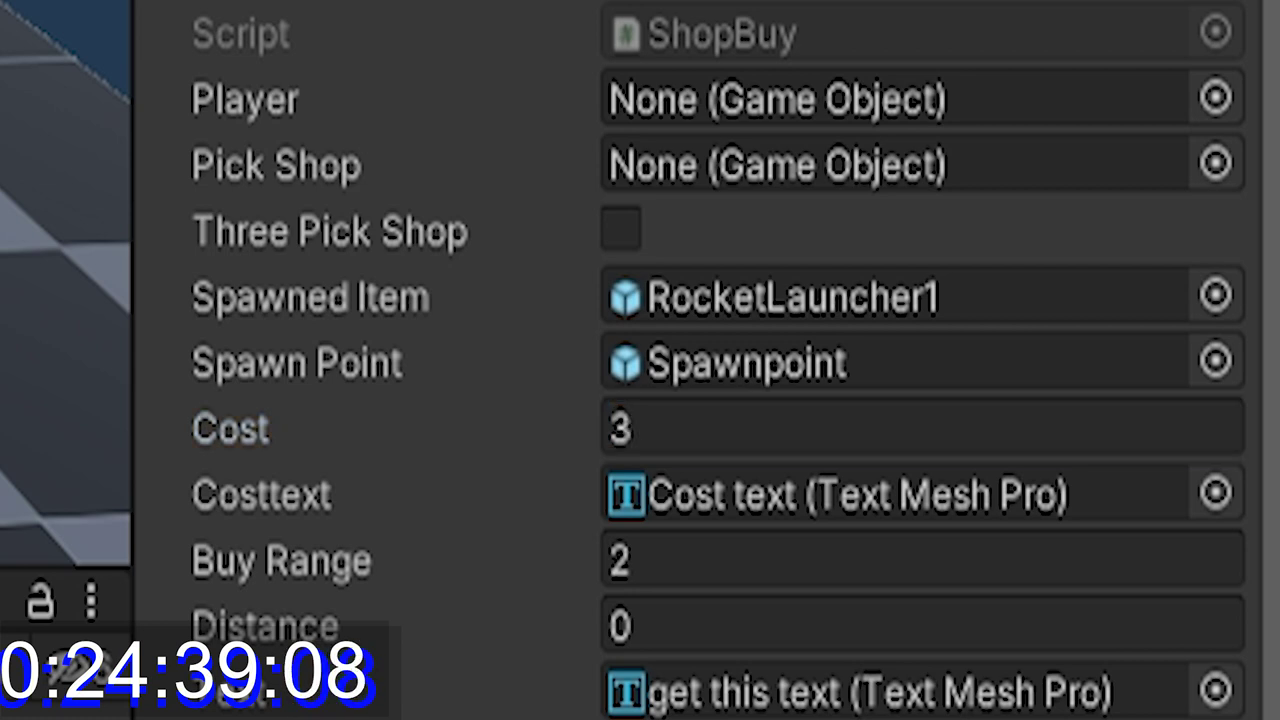
left_click(705, 430)
type("3")
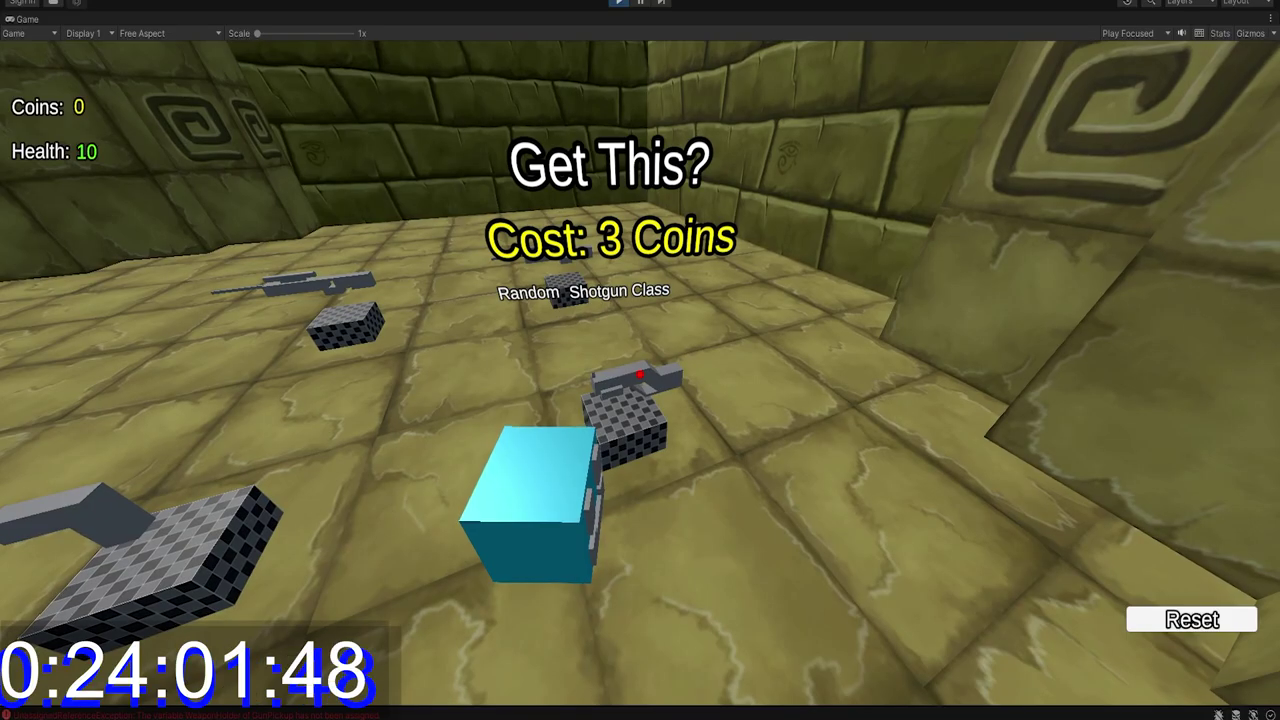
Play-test the starter room by walking past the random shop stands and picking the Smg as the starter weapon
key("a")
key("s")
key("w")
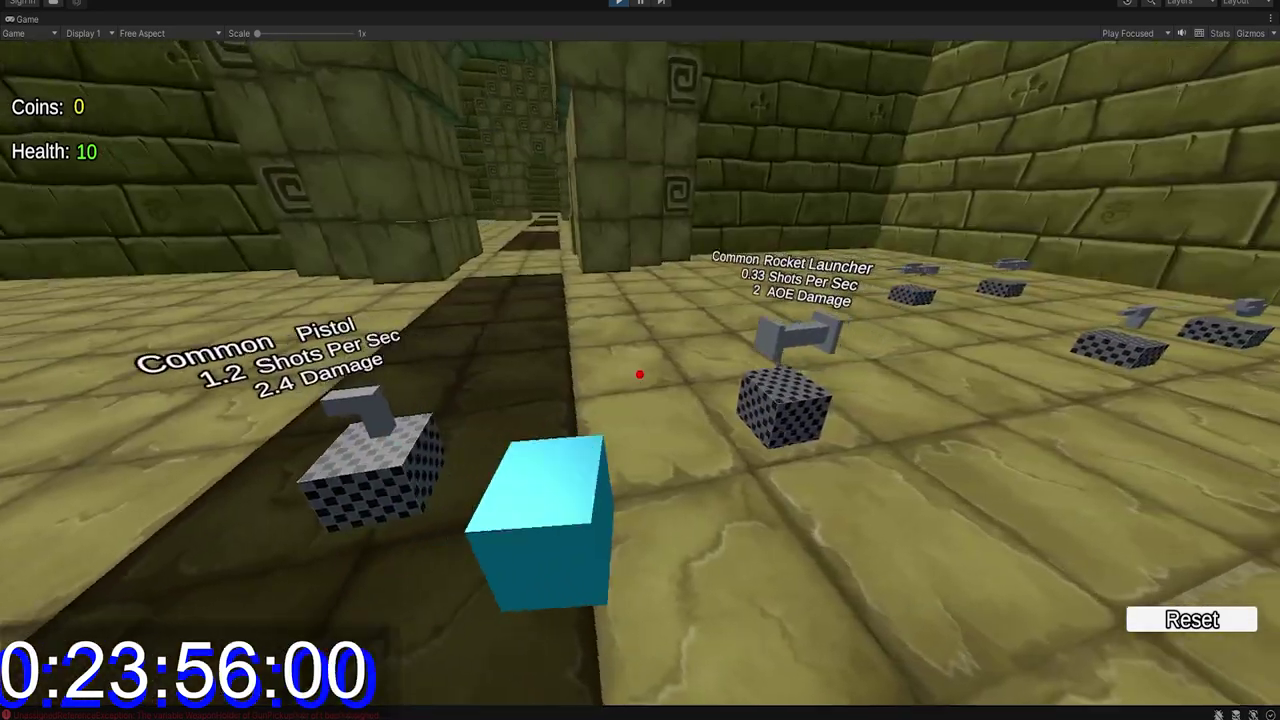
key("a")
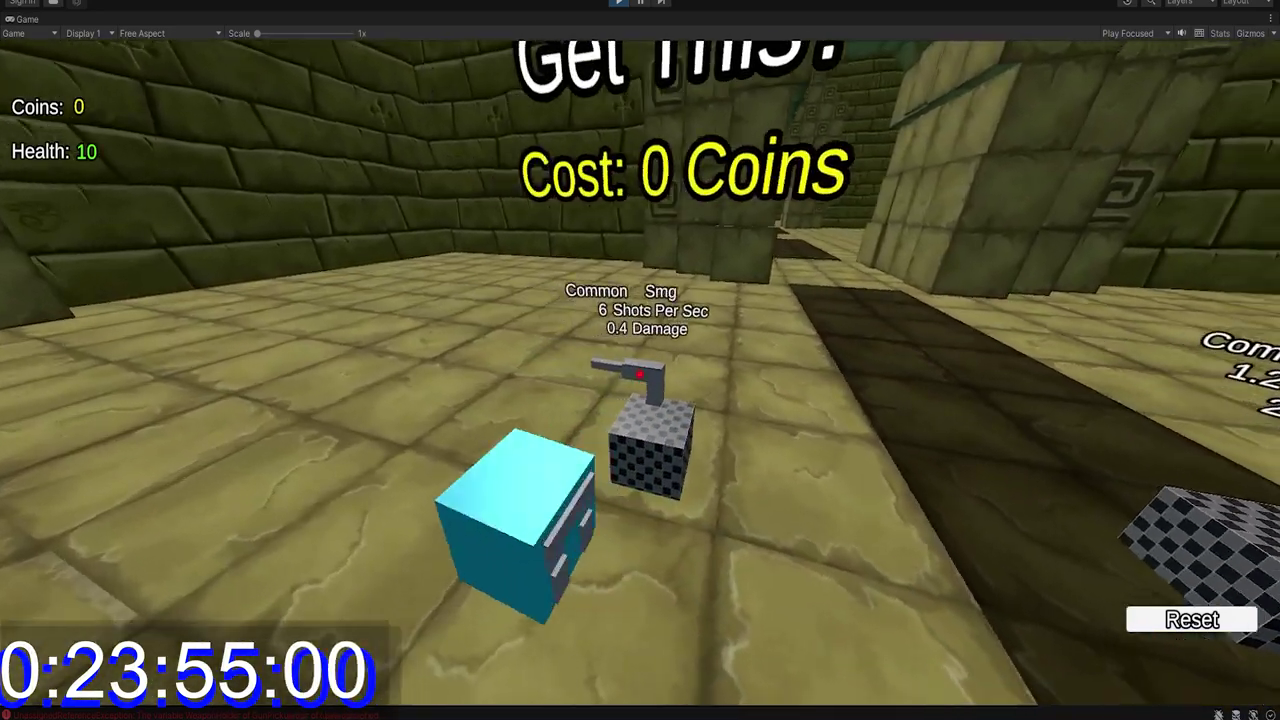
key("e")
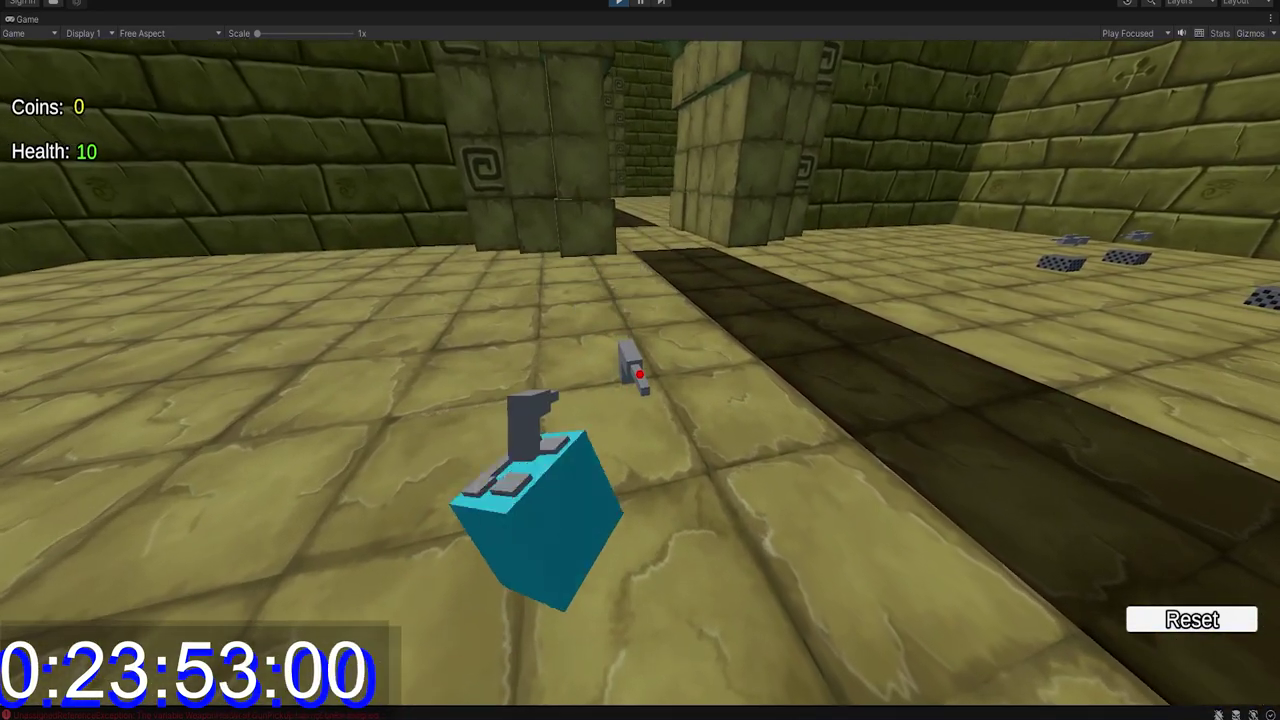
key("w")
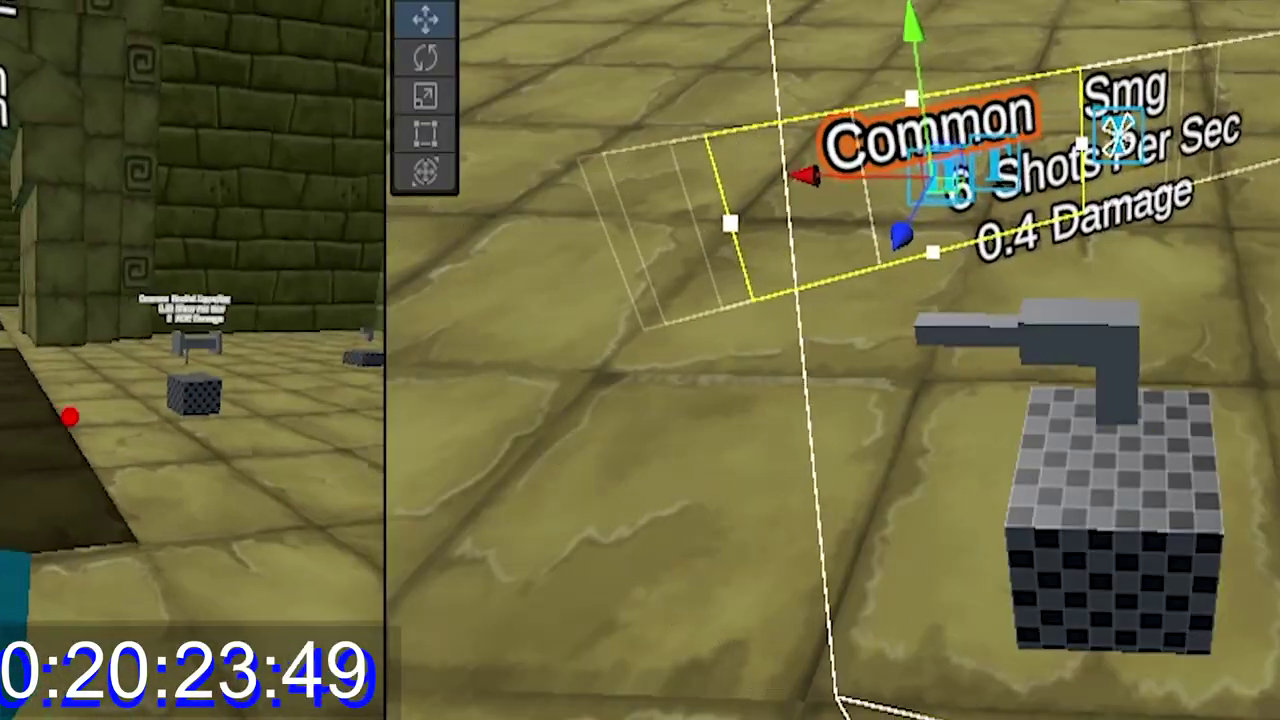
Take the starter Smg in the running game to check its info text in the Scene view
key("w")
key("e")
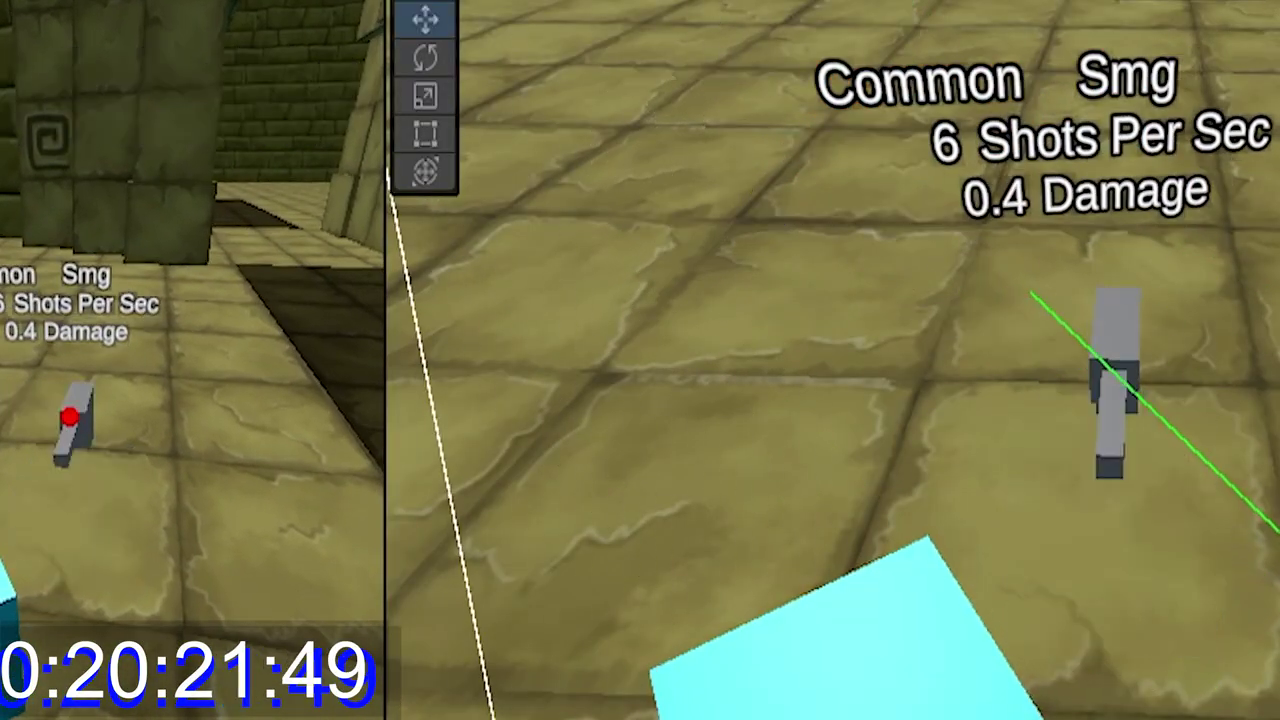
key("s")
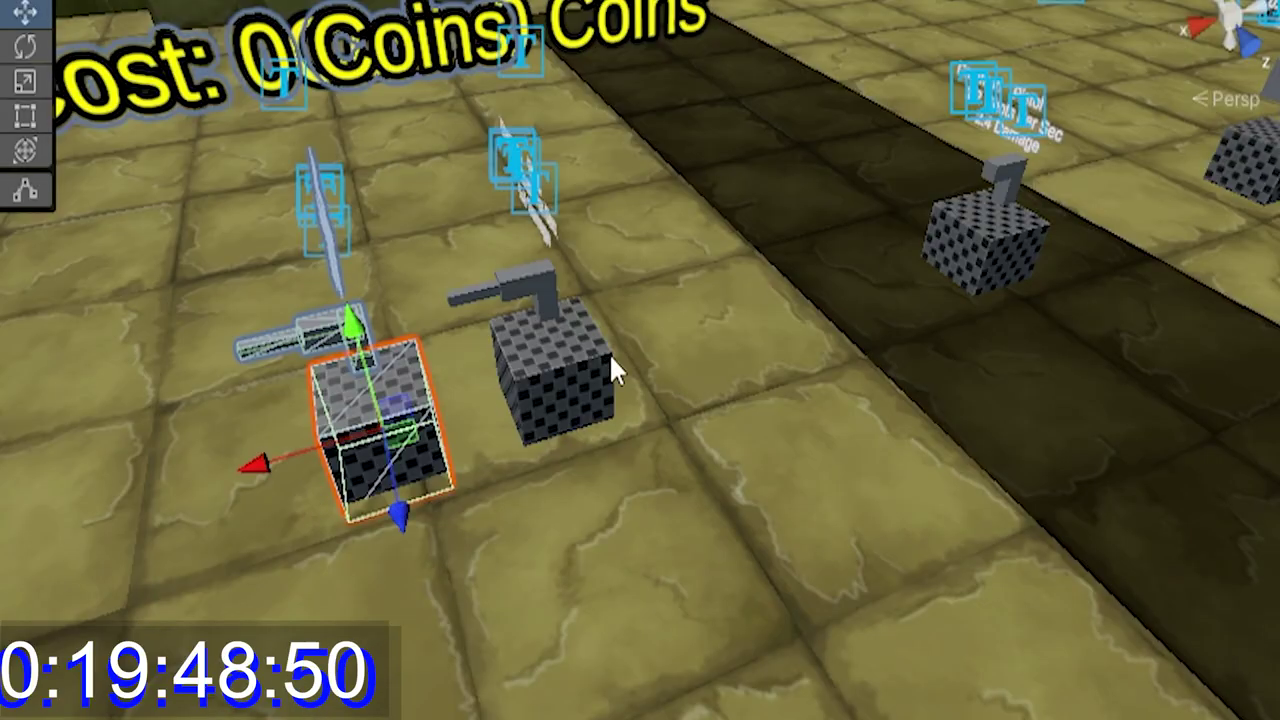
Undo the Smg stand's move, then try shifting the middle starter stand towards it along the X axis and undo that
scroll(609, 353, "up", 5)
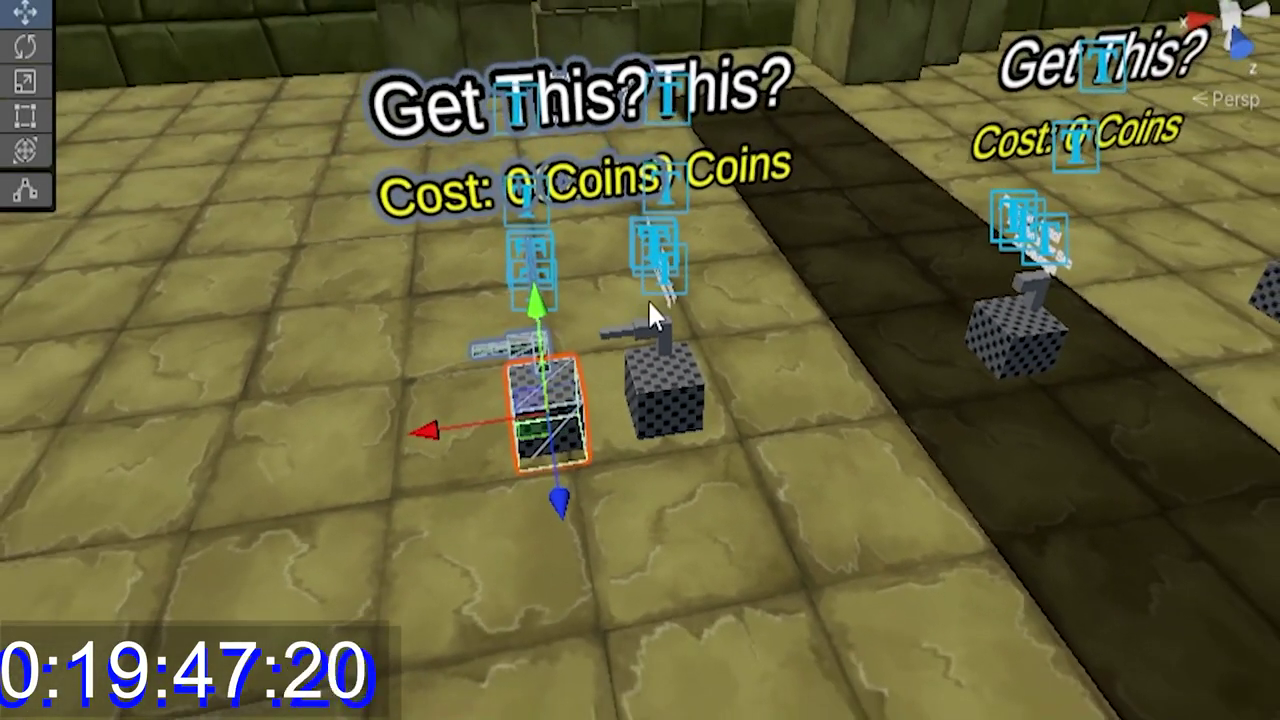
key("ctrl+z")
left_click(1010, 332)
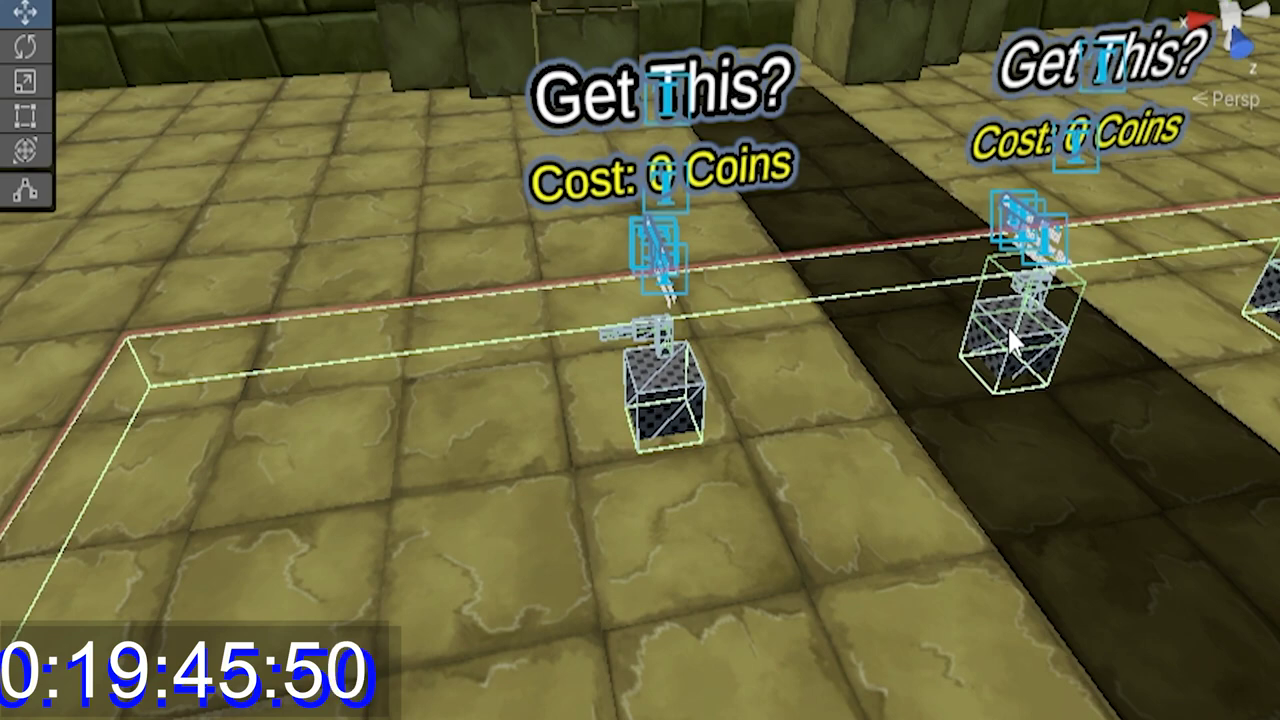
left_click(982, 338)
left_click_drag(900, 360, 757, 417)
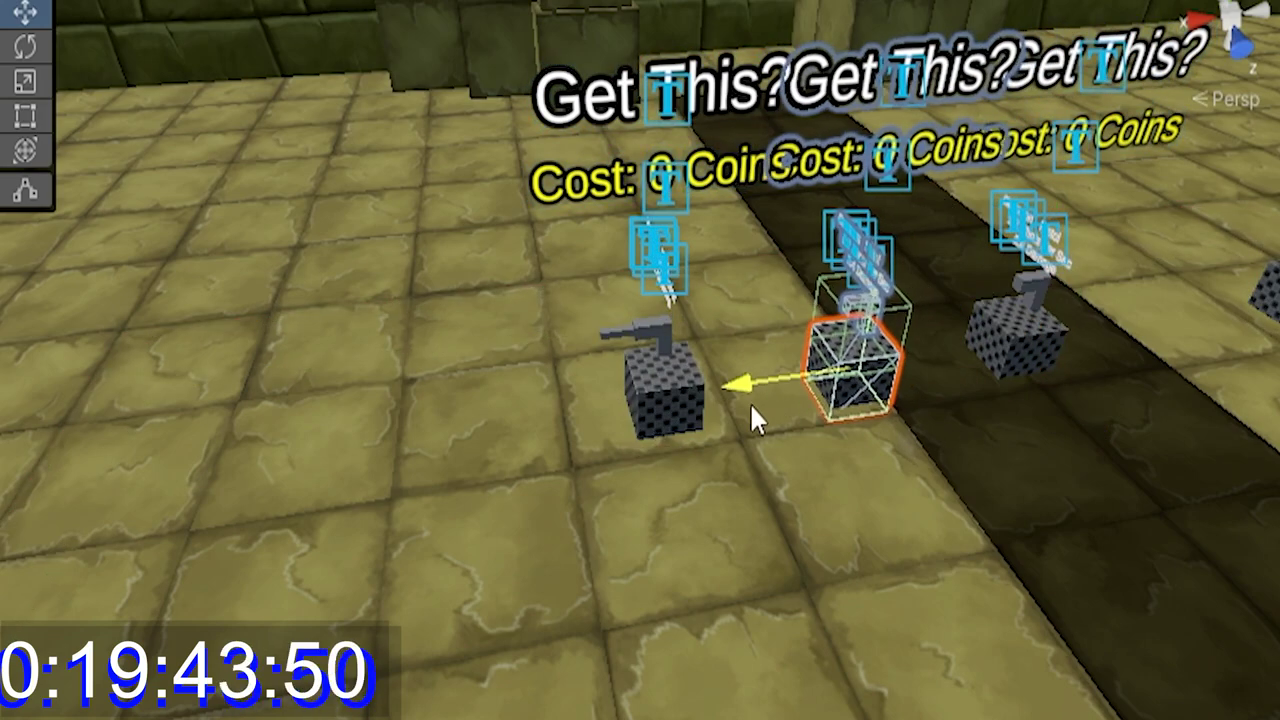
key("ctrl+z")
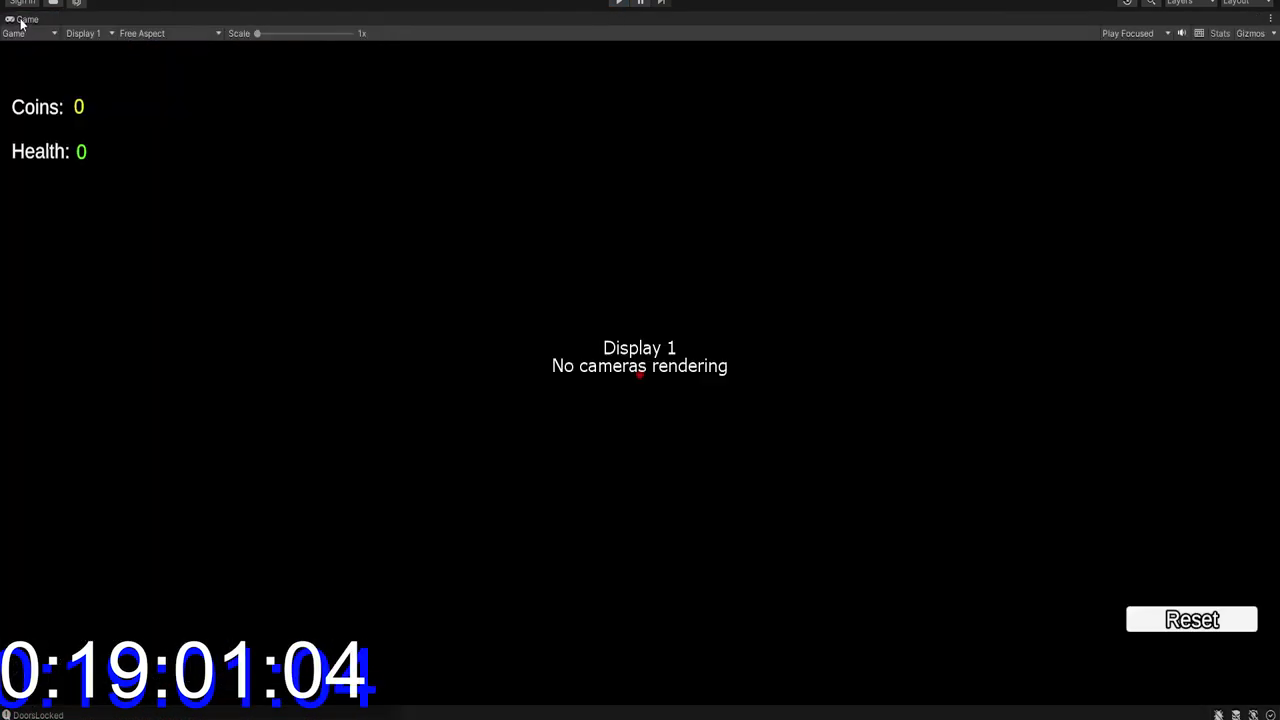
Restore the split Game and Scene layout and walk the player around the starter room to test the stands
double_click(24, 20)
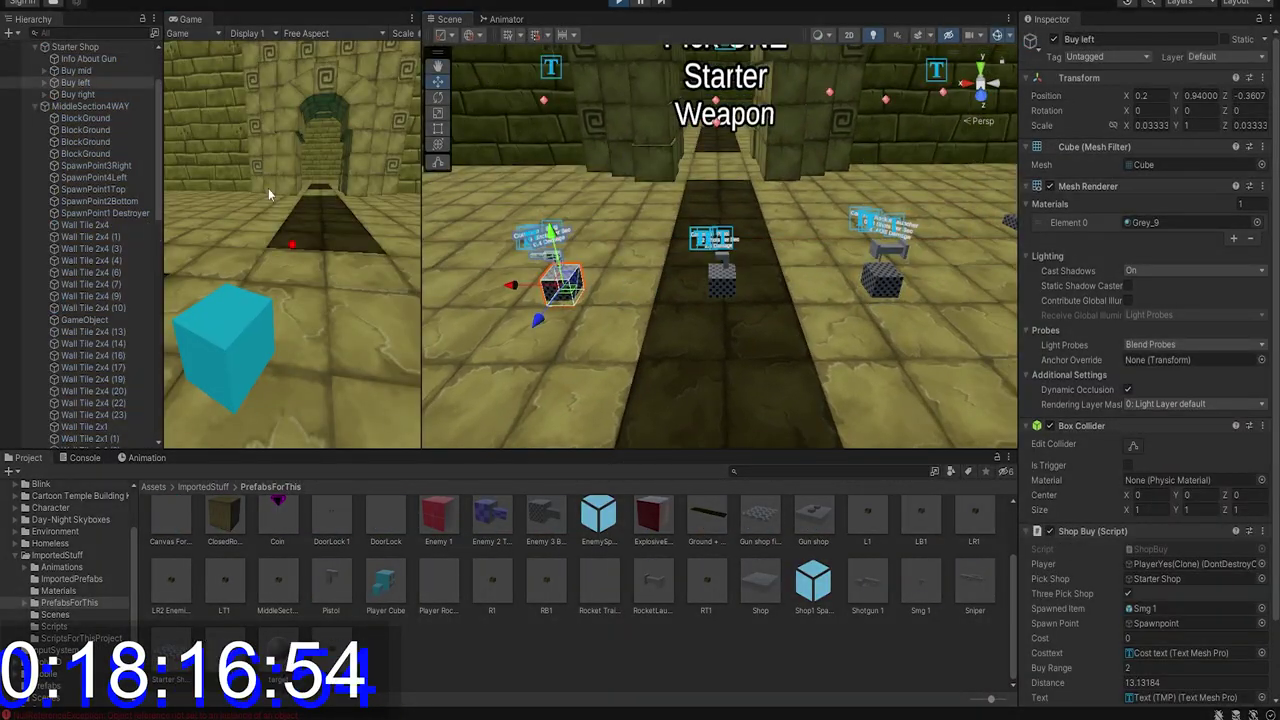
left_click(268, 194)
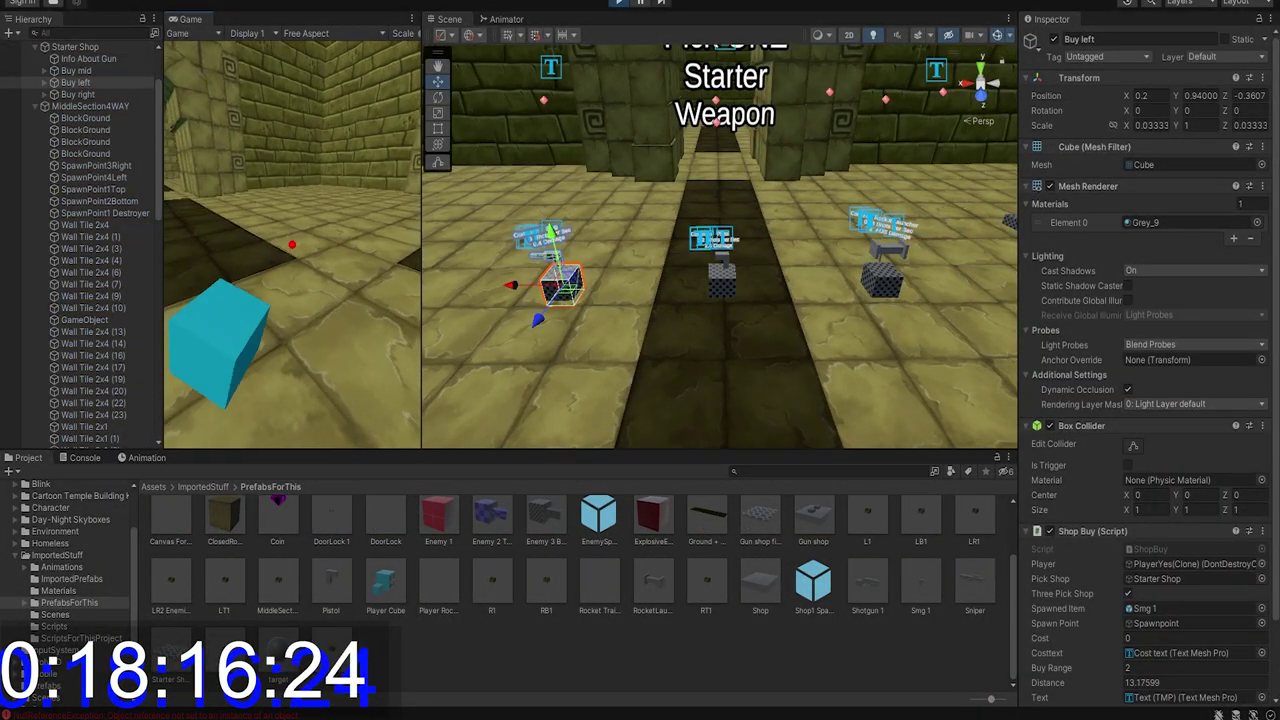
key("w")
key("w")
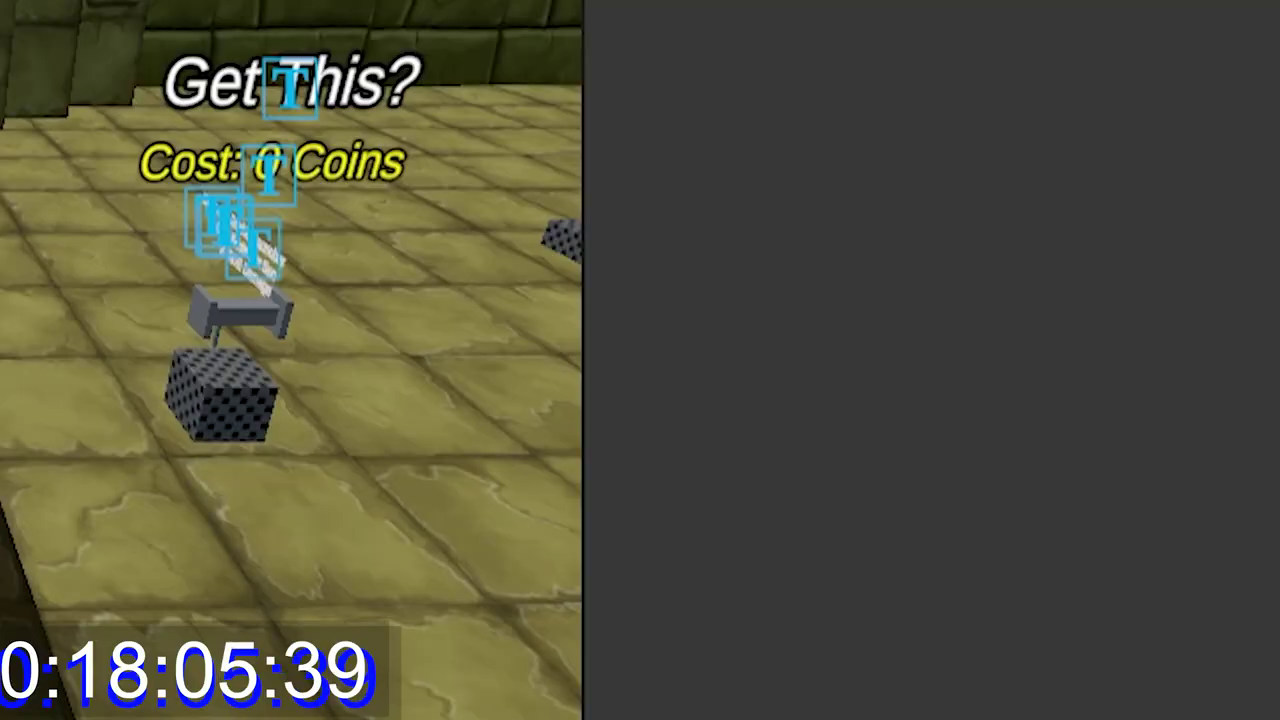
Review the Smg 1 prefab's Gun Shoot Script settings and set Dmg to 3 for the Pistol prefab
scroll(930, 360, "down", 6)
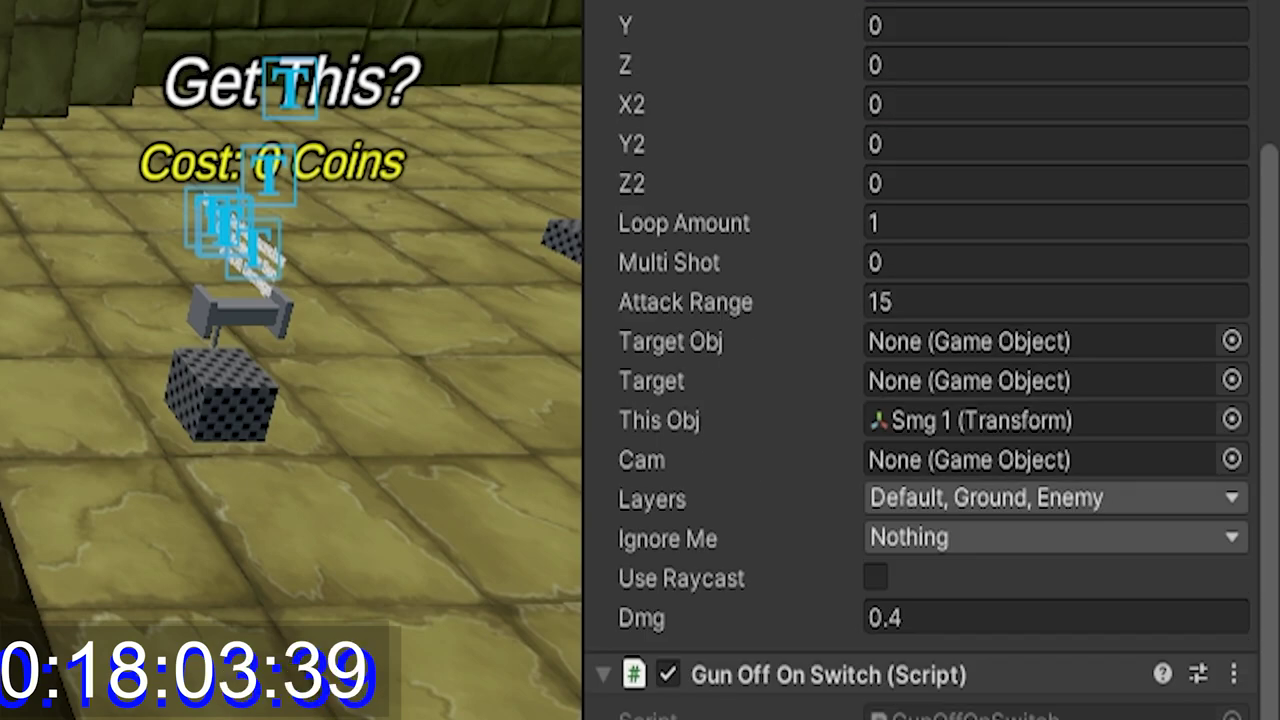
scroll(820, 680, "up", 5)
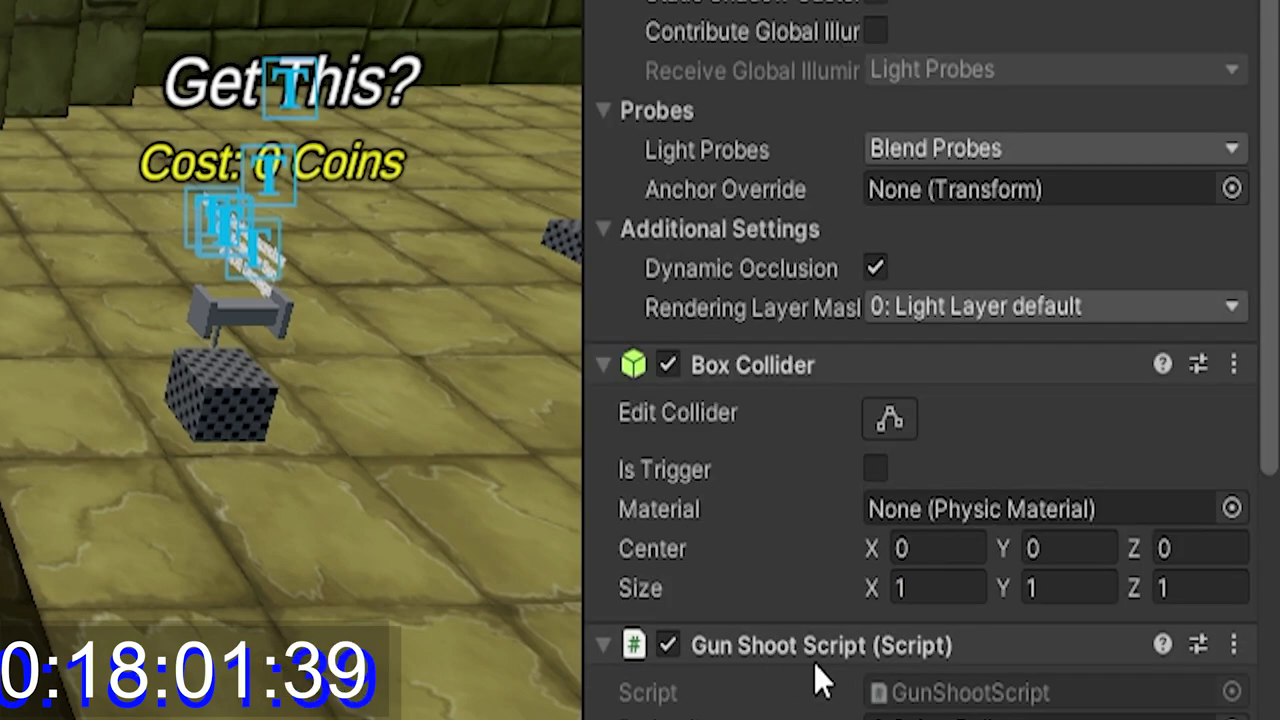
scroll(762, 715, "down", 9)
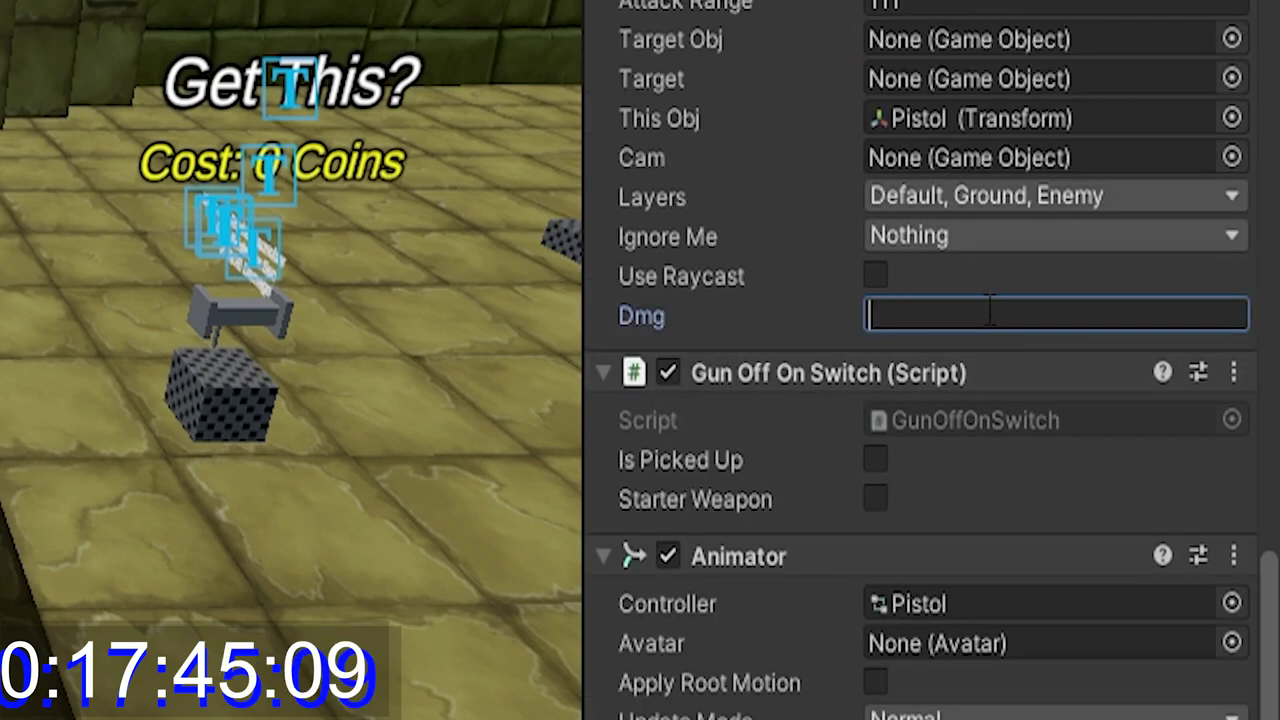
type("3")
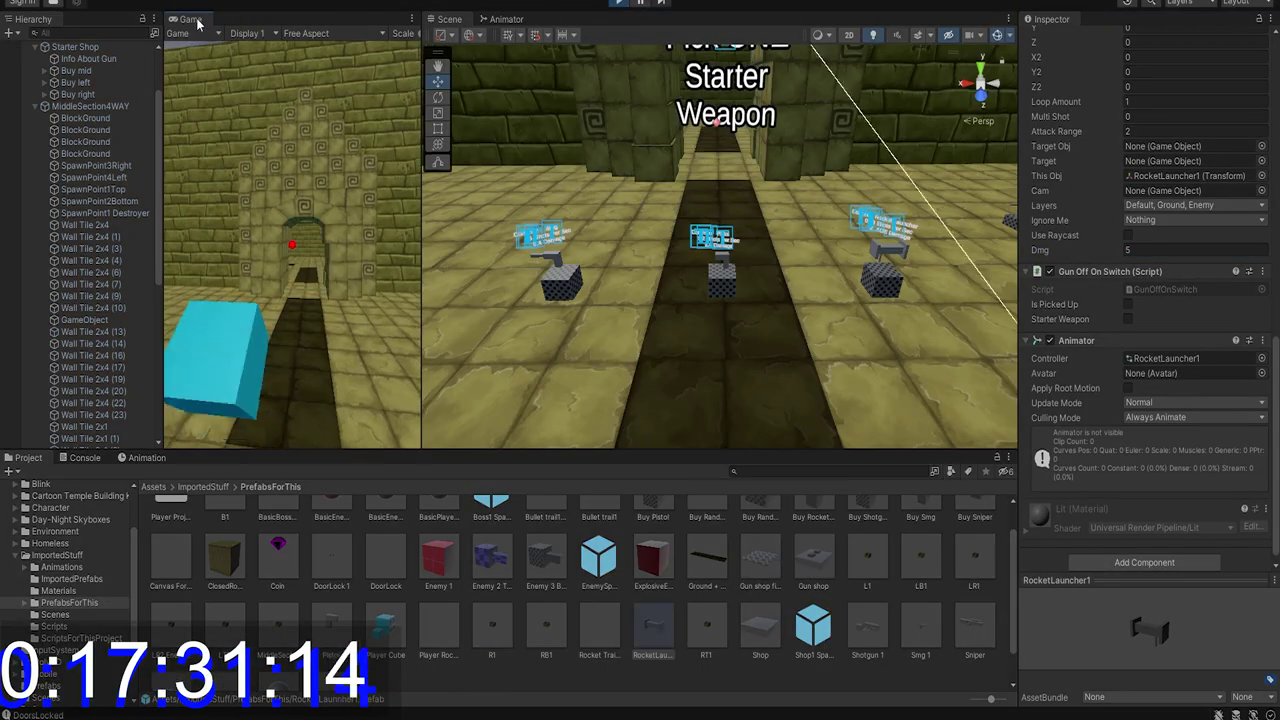
Maximize the Game view and walk the player past the starter weapon stands in a new play test
double_click(191, 19)
left_click(311, 66)
key("w")
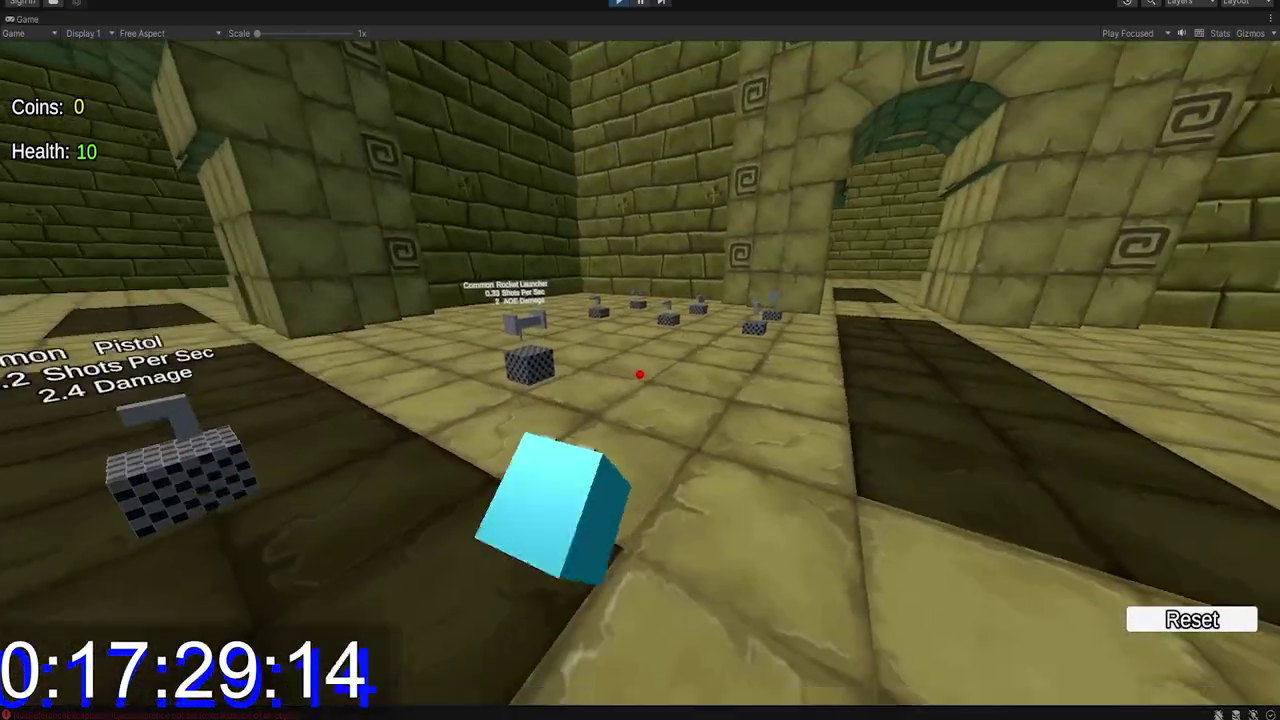
key("w")
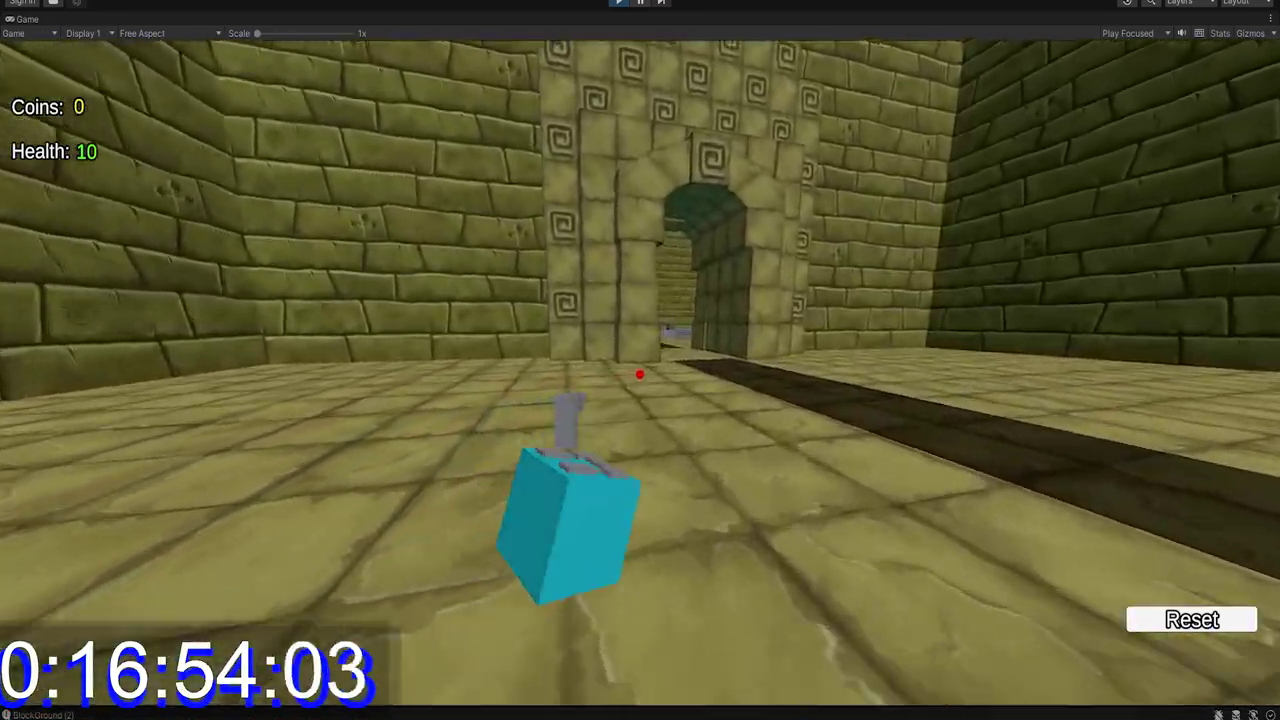
Enter the shop room with the starter gun, fight the enemies there and collect the coins they drop
key("w")
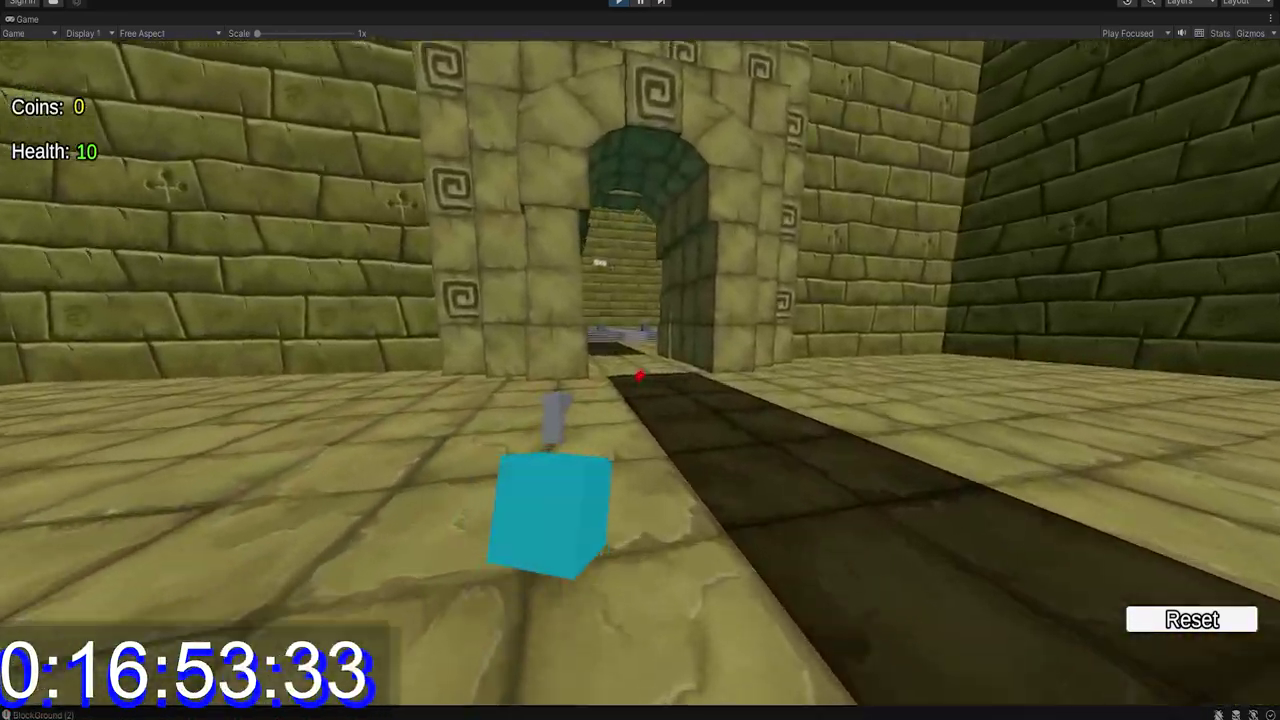
key("w")
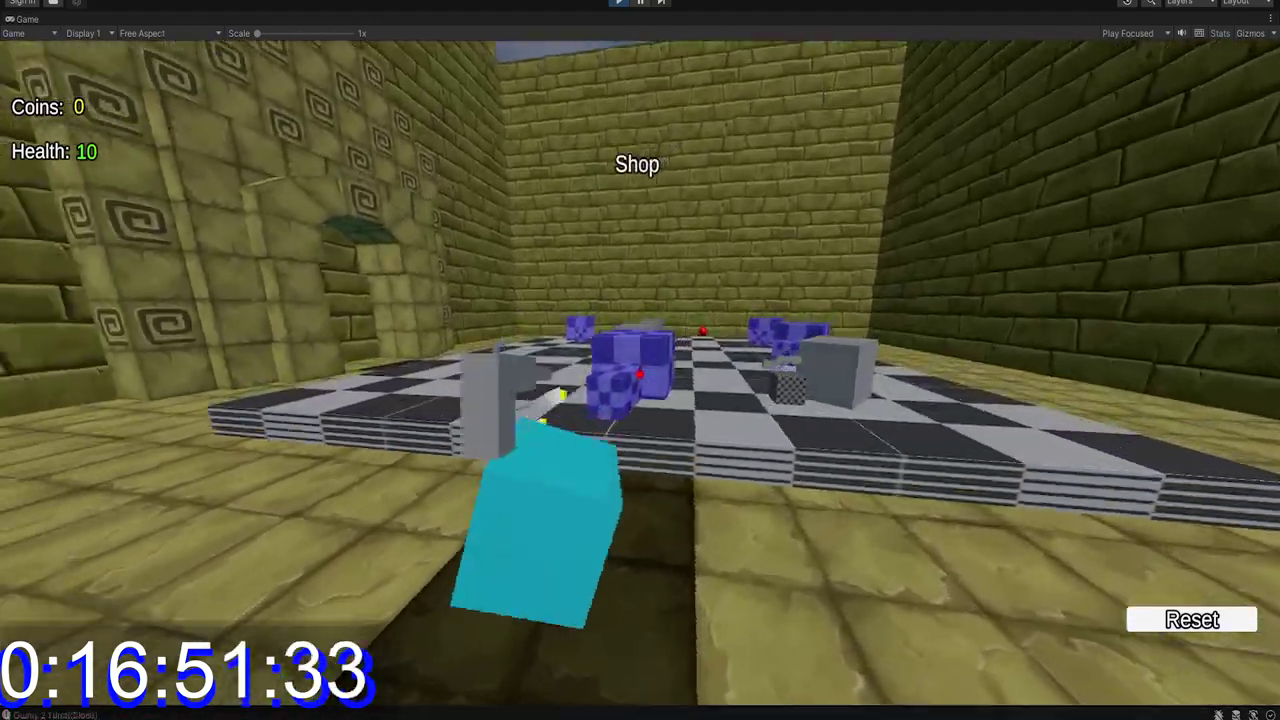
key("s")
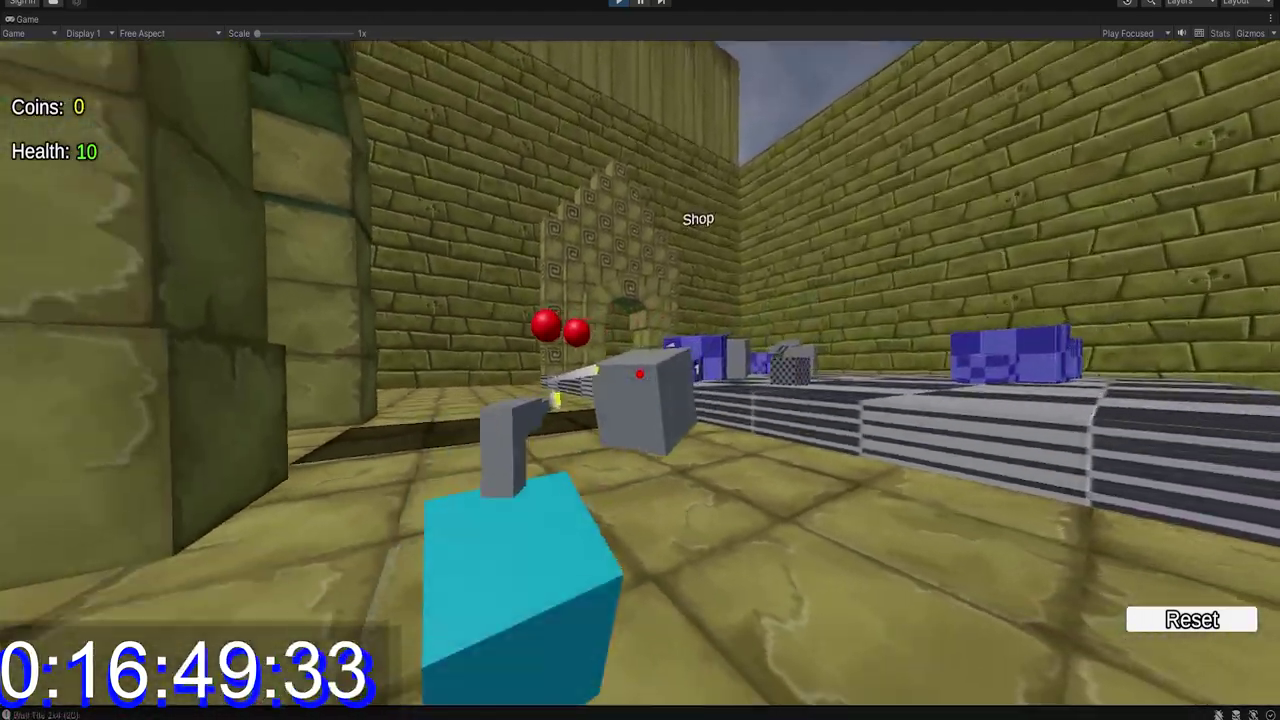
key("w")
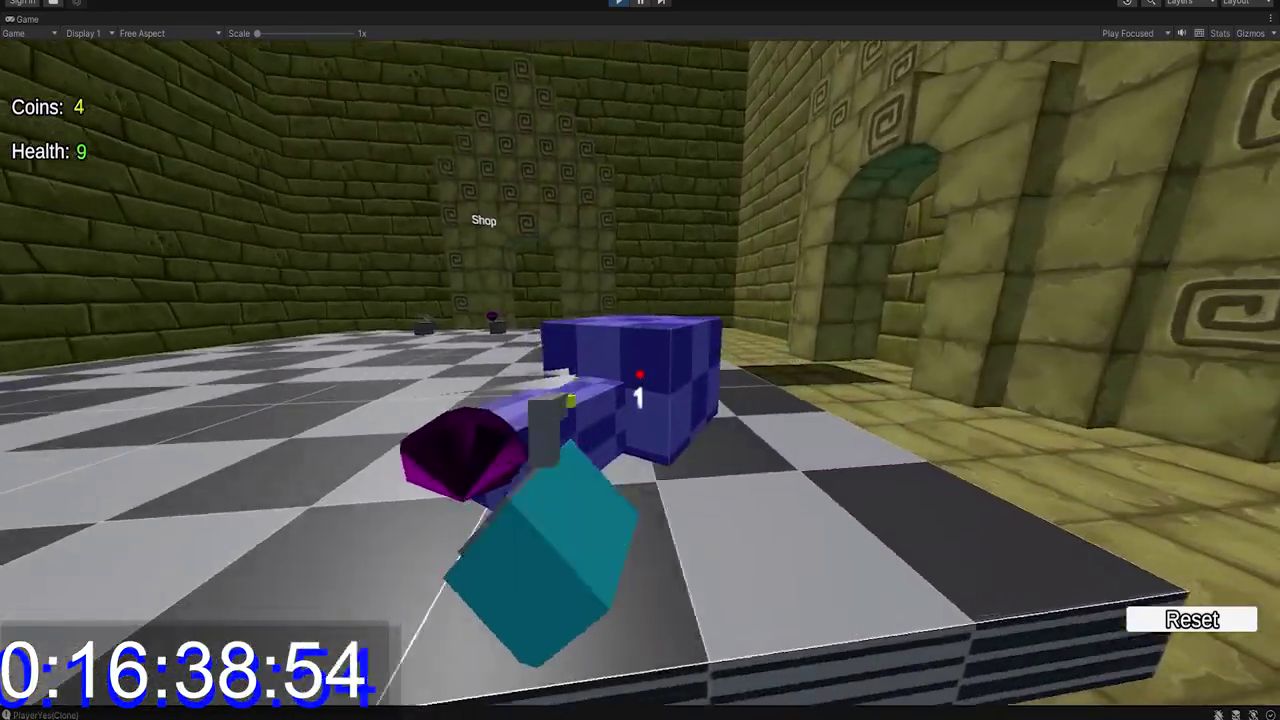
key("w")
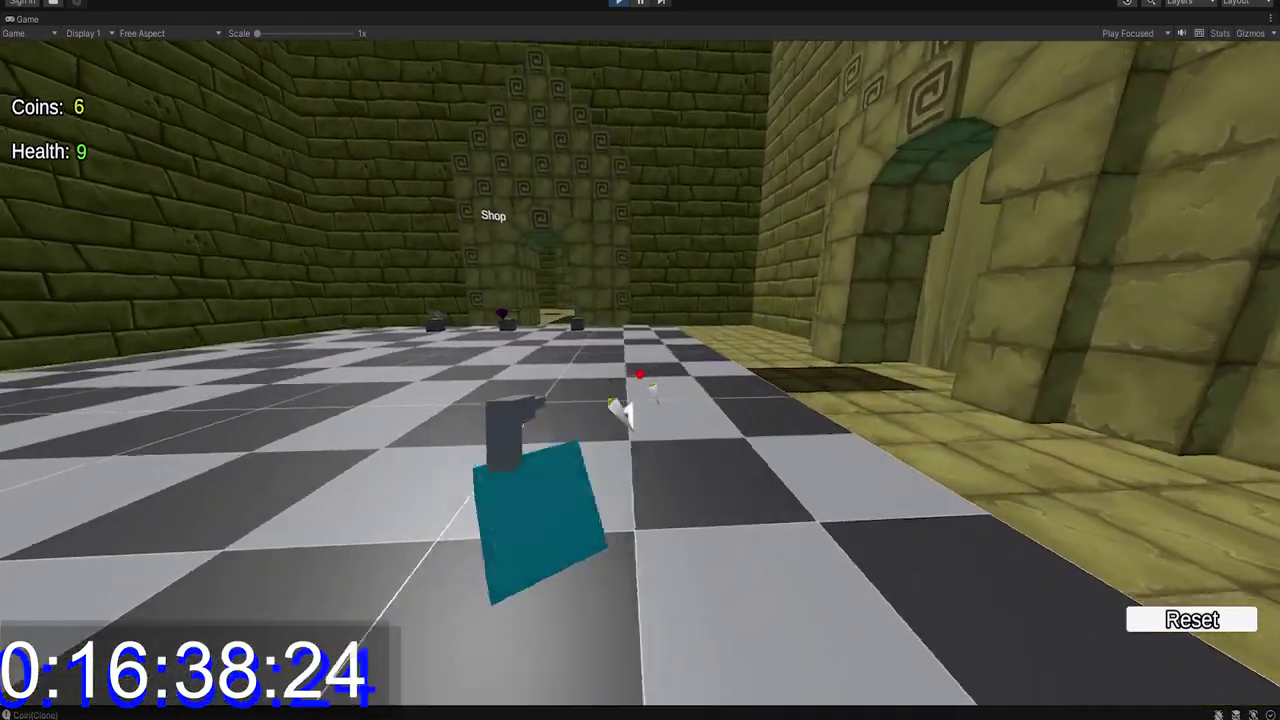
Test the gun shop by walking up to the random stands and buying weapons from the left and middle ones
key("w")
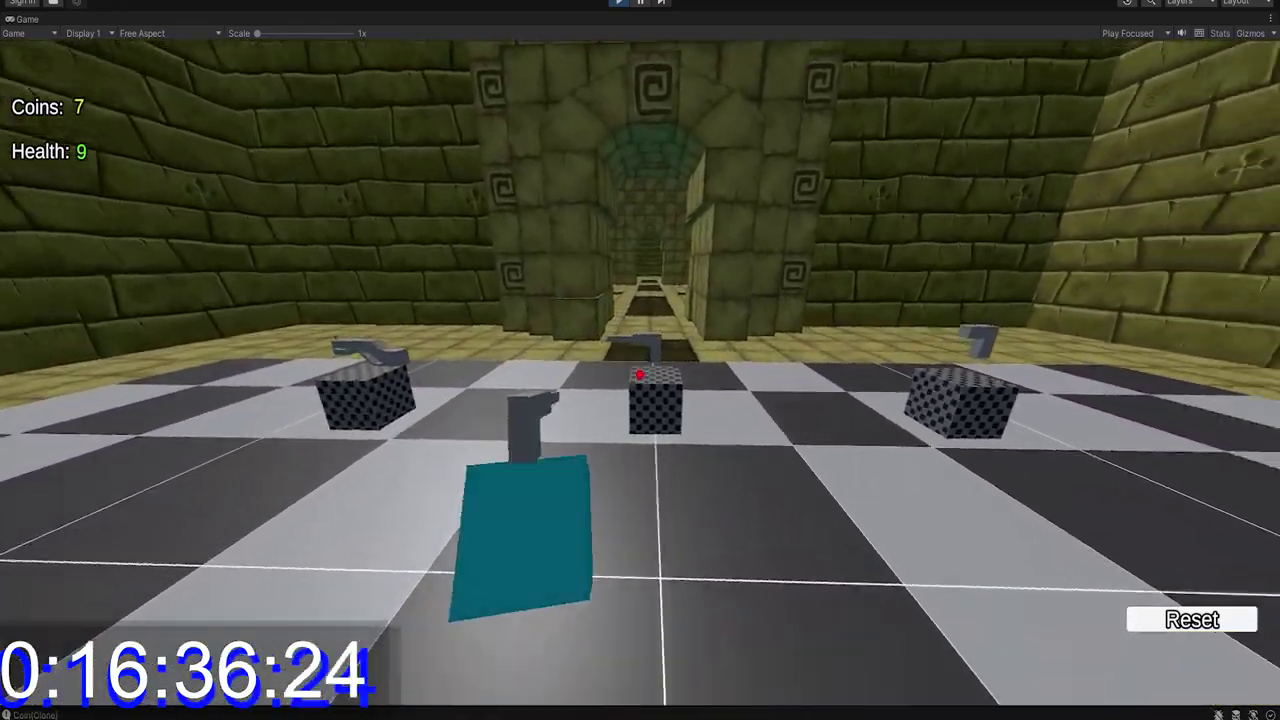
key("w")
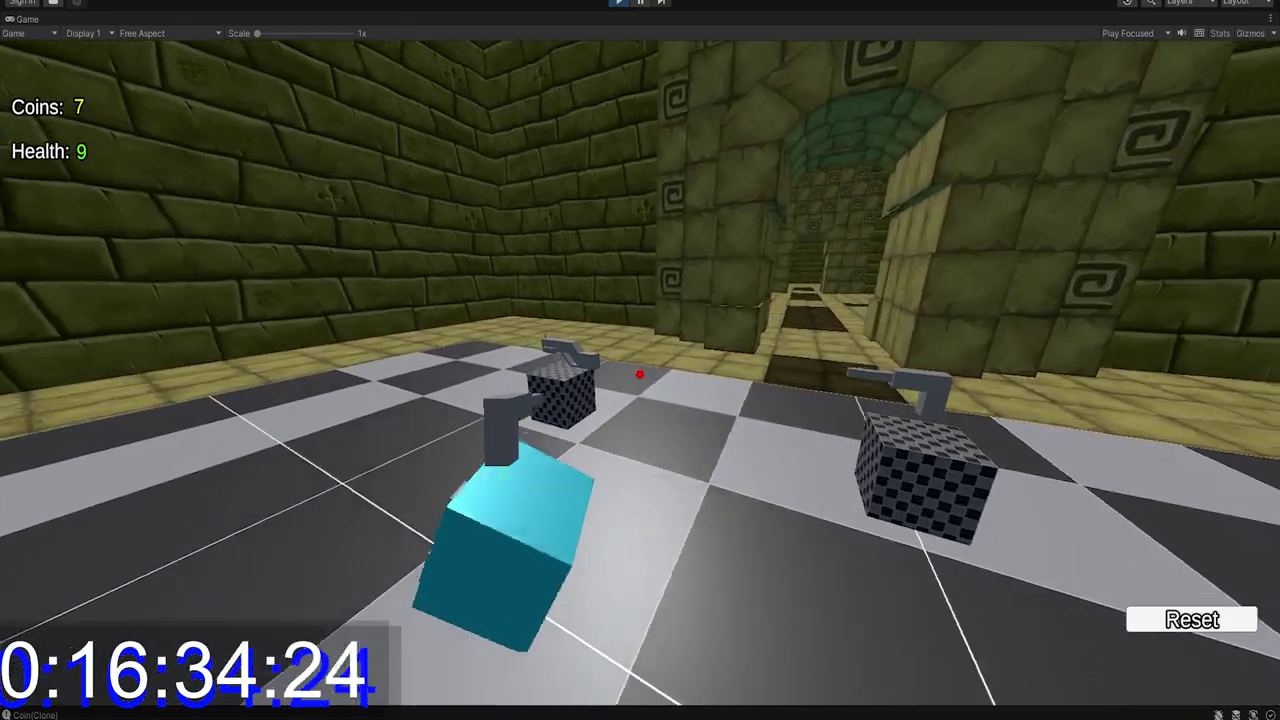
key("e")
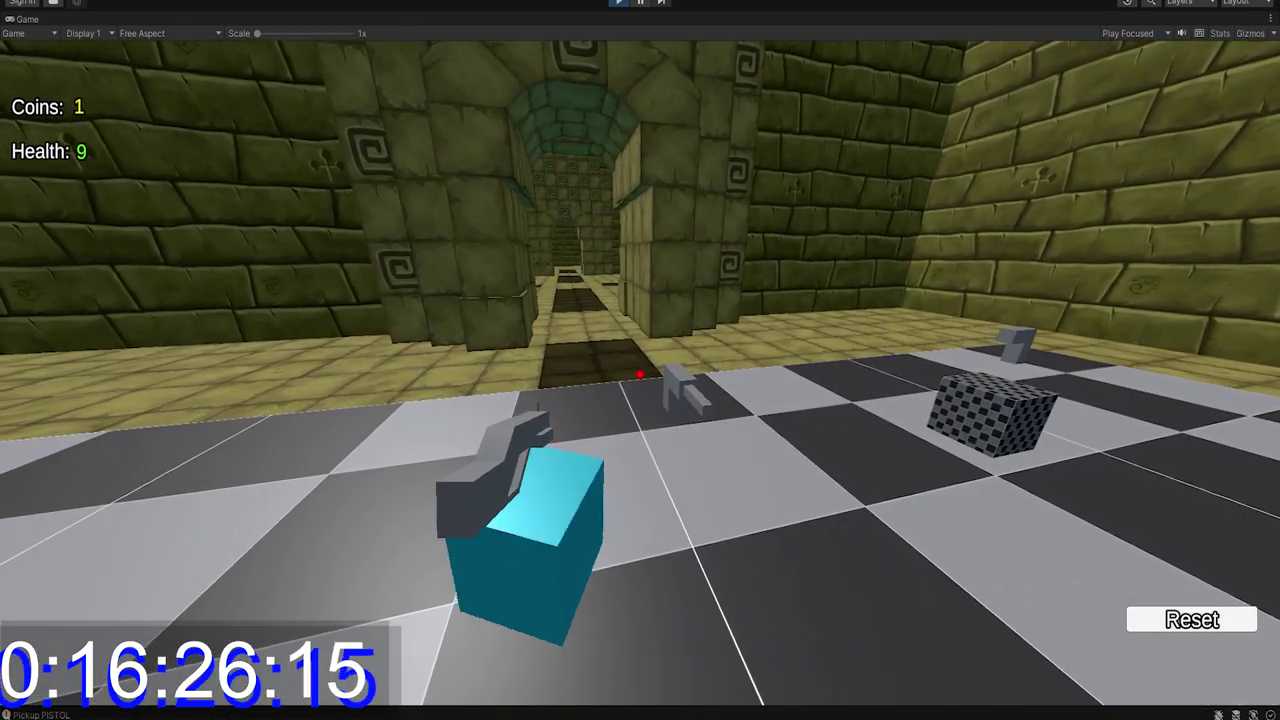
key("d")
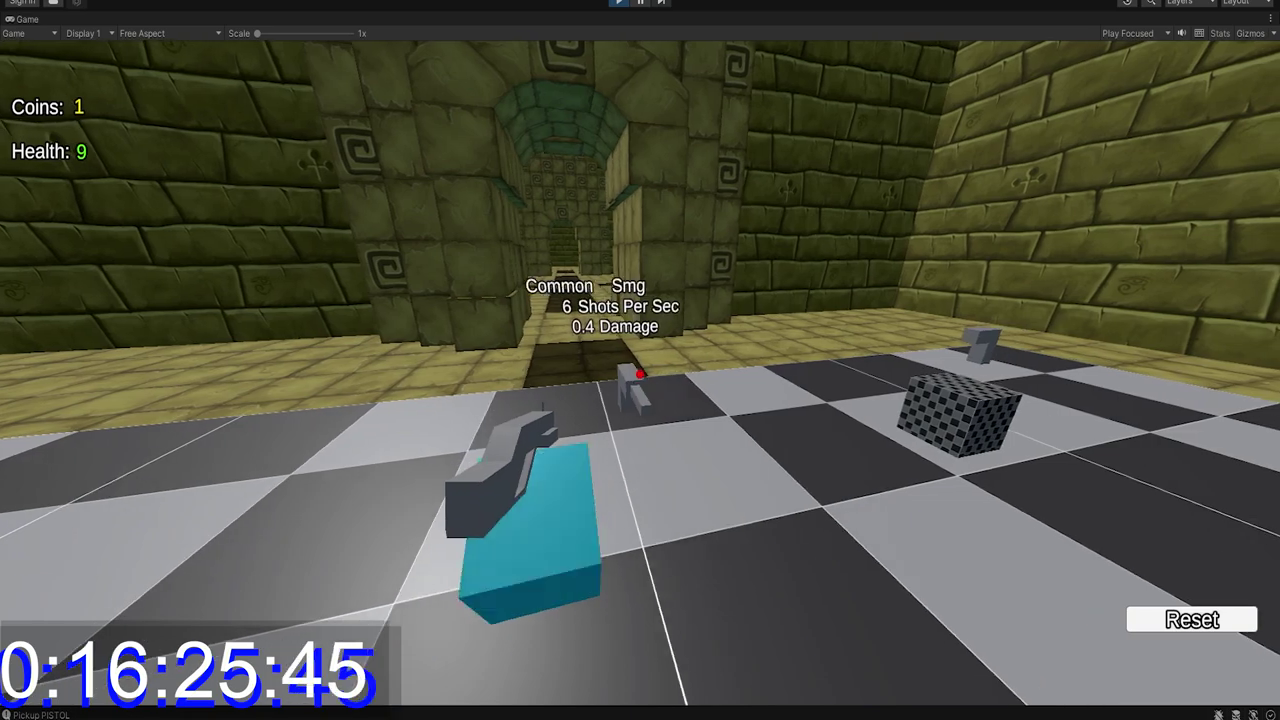
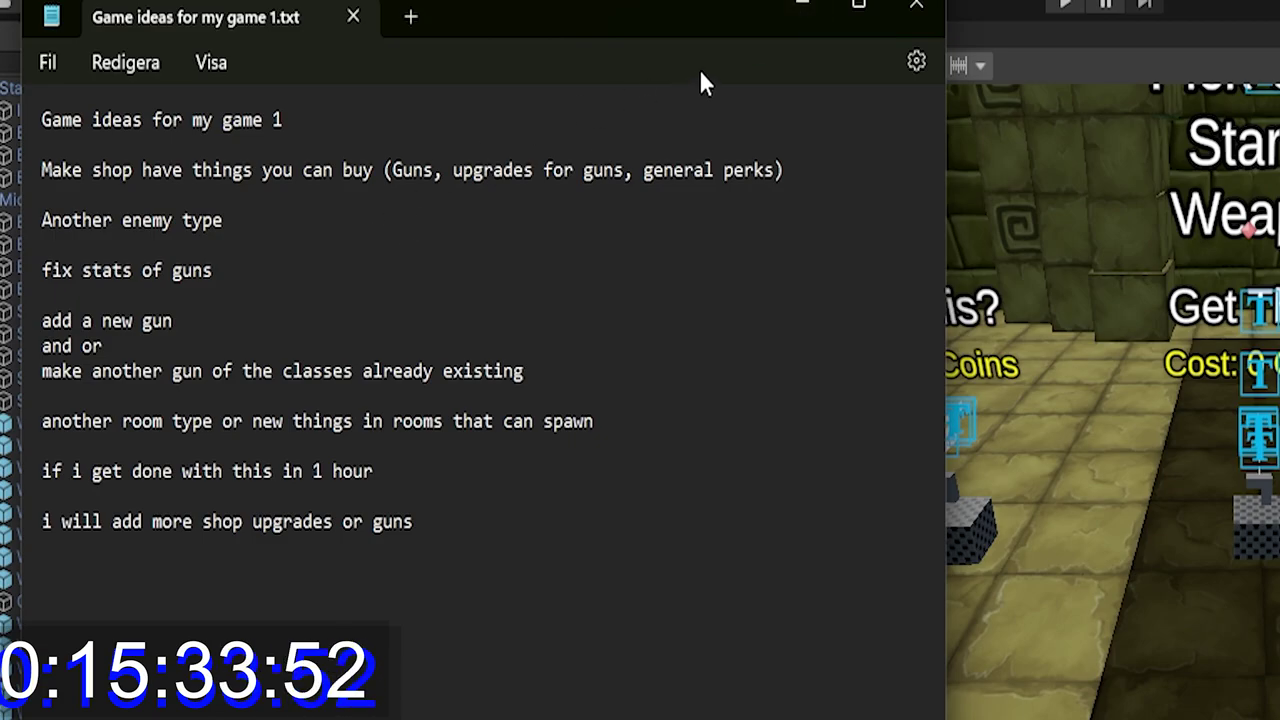
Duplicate the Enemy 1 prefab under the name Enemy move shoot and open the copy for editing
left_click(800, 8)
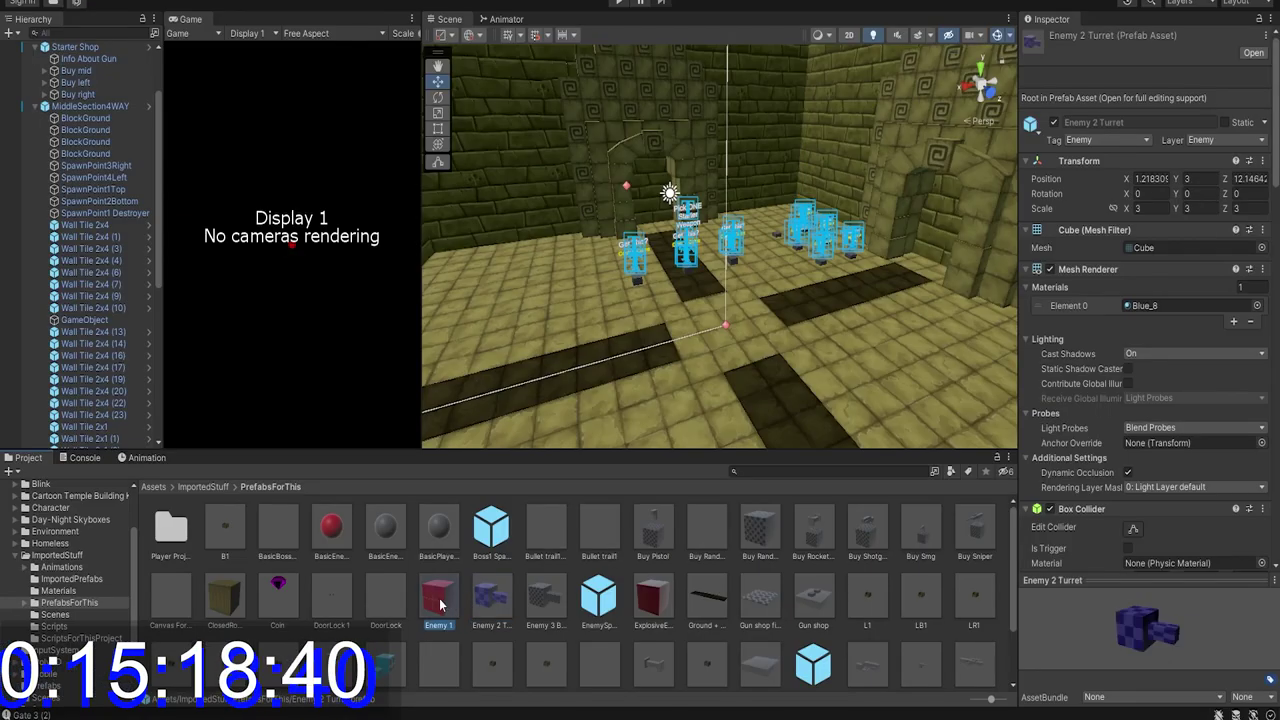
double_click(440, 600)
left_click(84, 67)
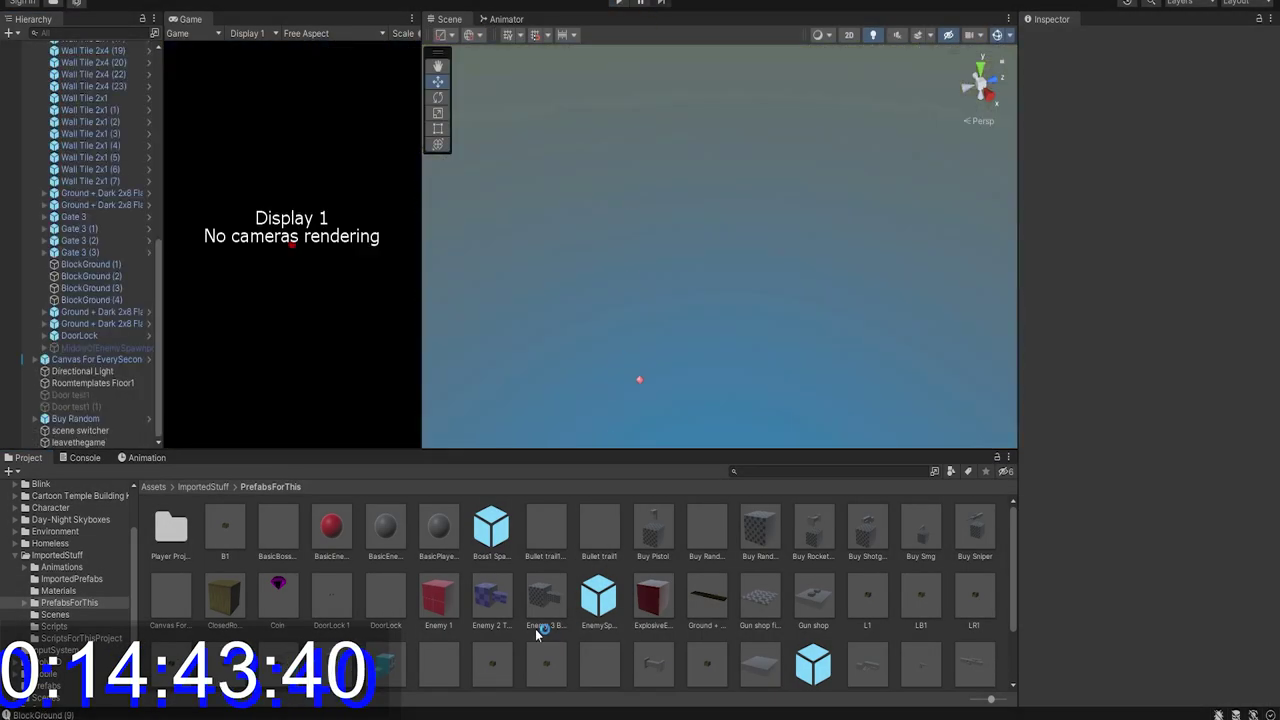
left_click(445, 585)
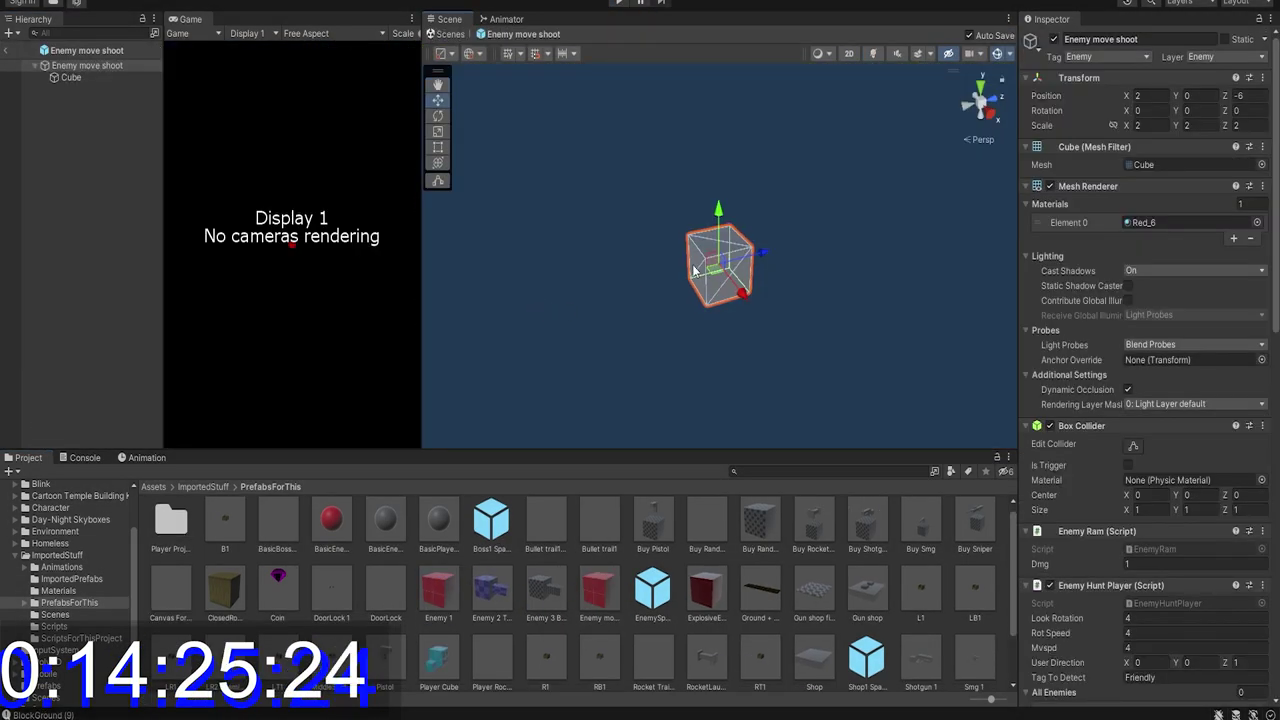
Compare the Enemy 2 Turret and Enemy 3 Boss1 prefabs, and set Mvspd to 1.5 in Enemy move shoot's Enemy Hunt Player script
double_click(480, 595)
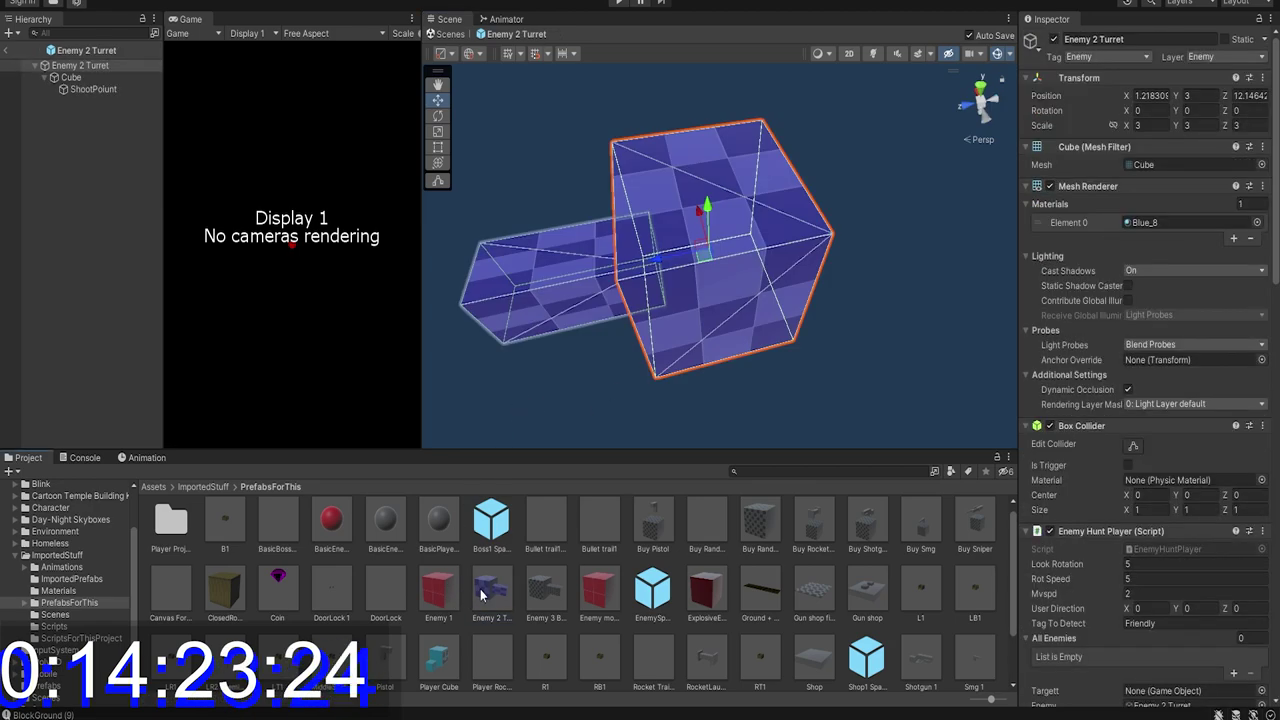
double_click(545, 592)
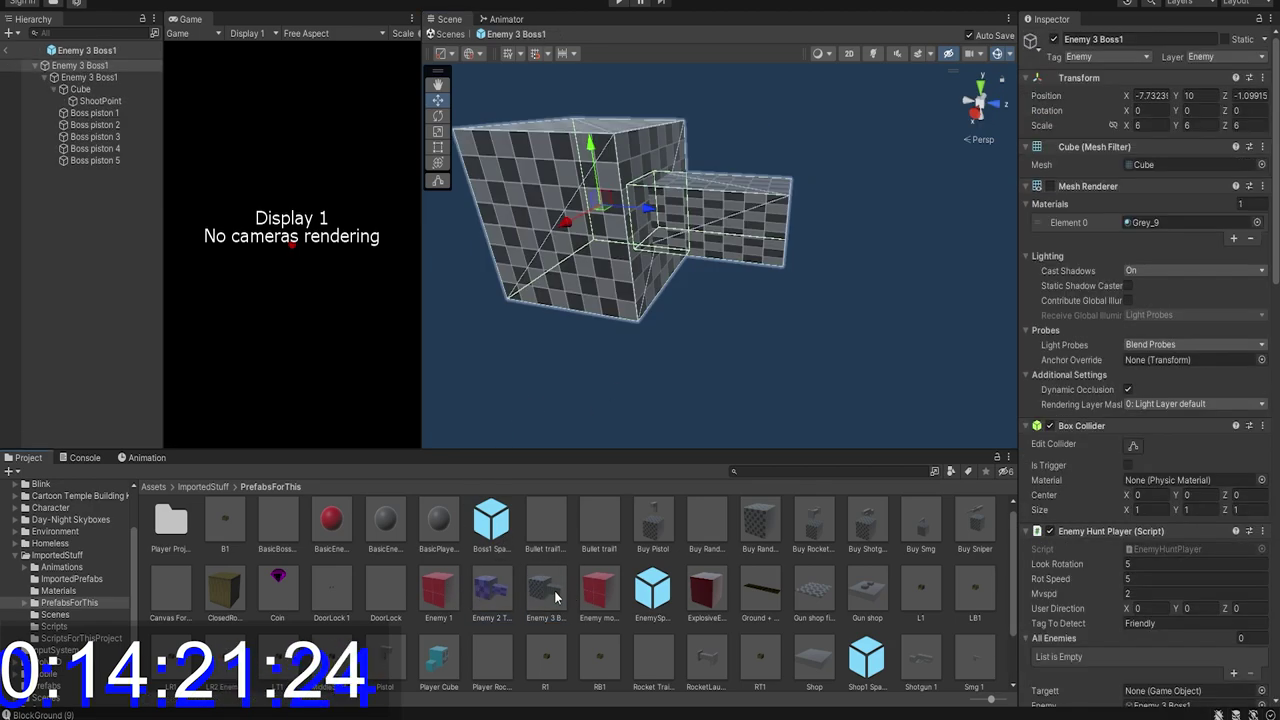
double_click(597, 594)
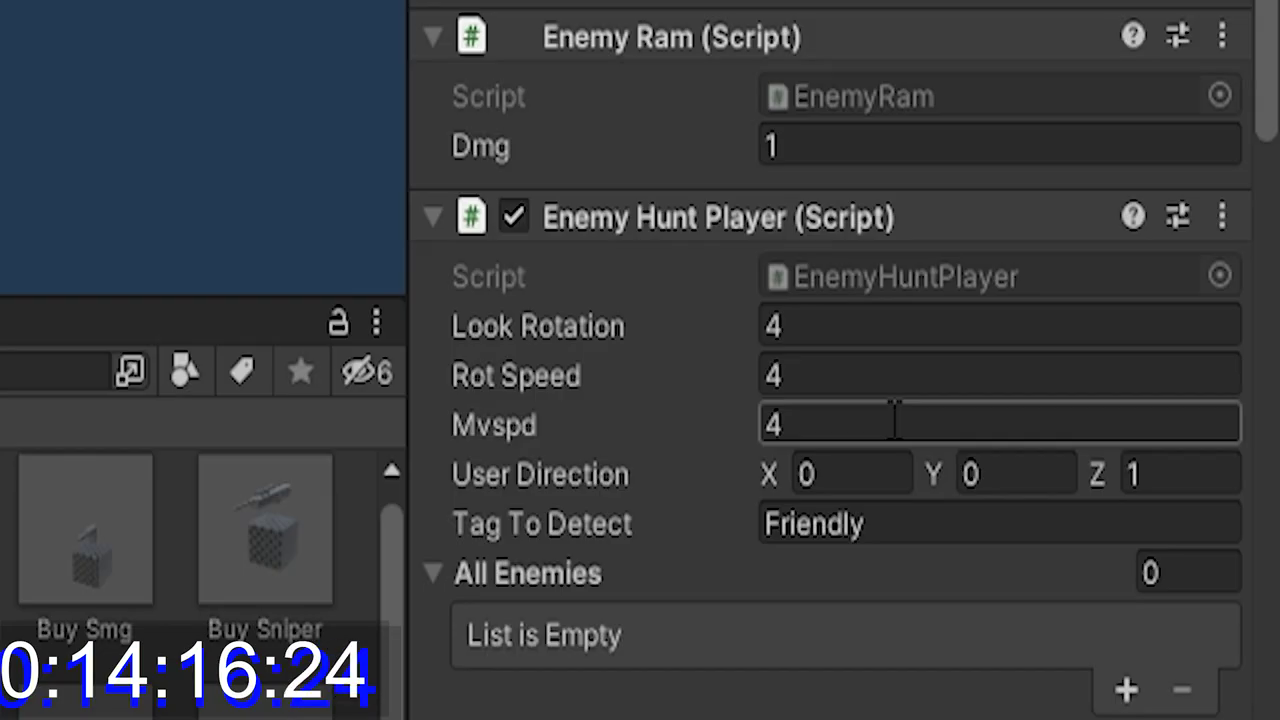
left_click(895, 424)
type("1.5")
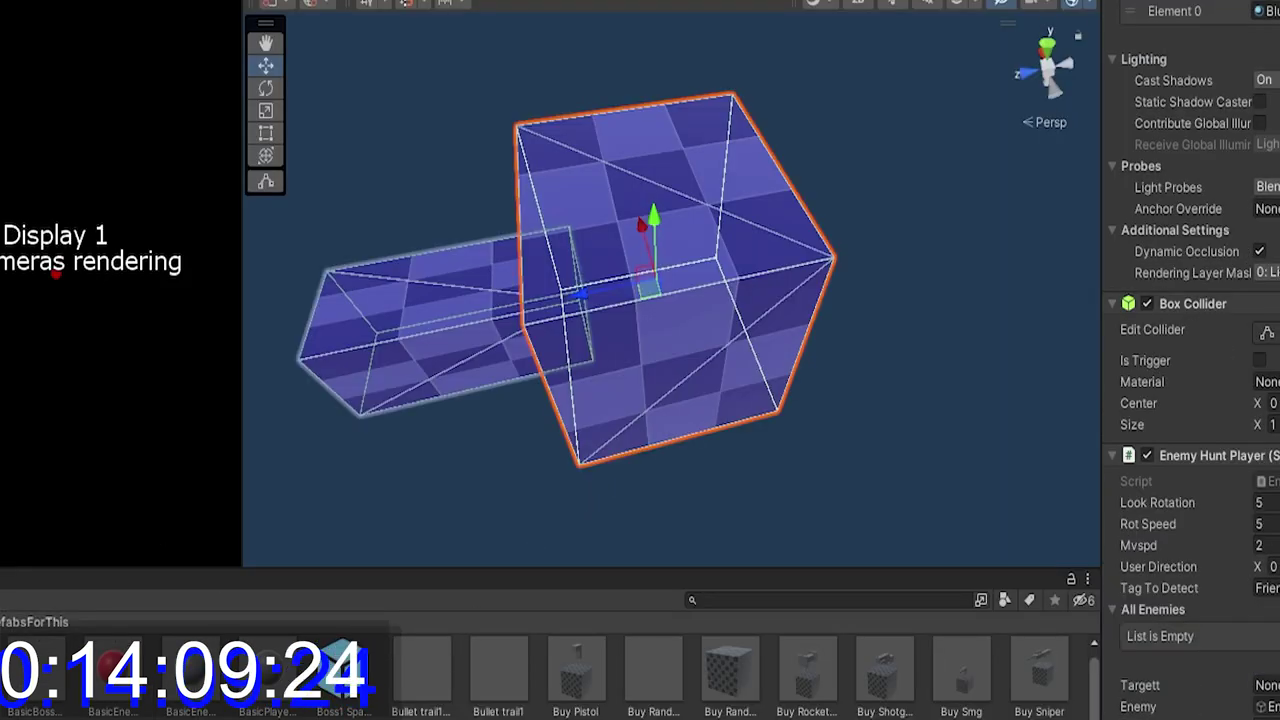
Copy the Enemy Gun Shoot script component from the Enemy 2 Turret prefab onto the Enemy move shoot prefab
key("Down")
key("Down")
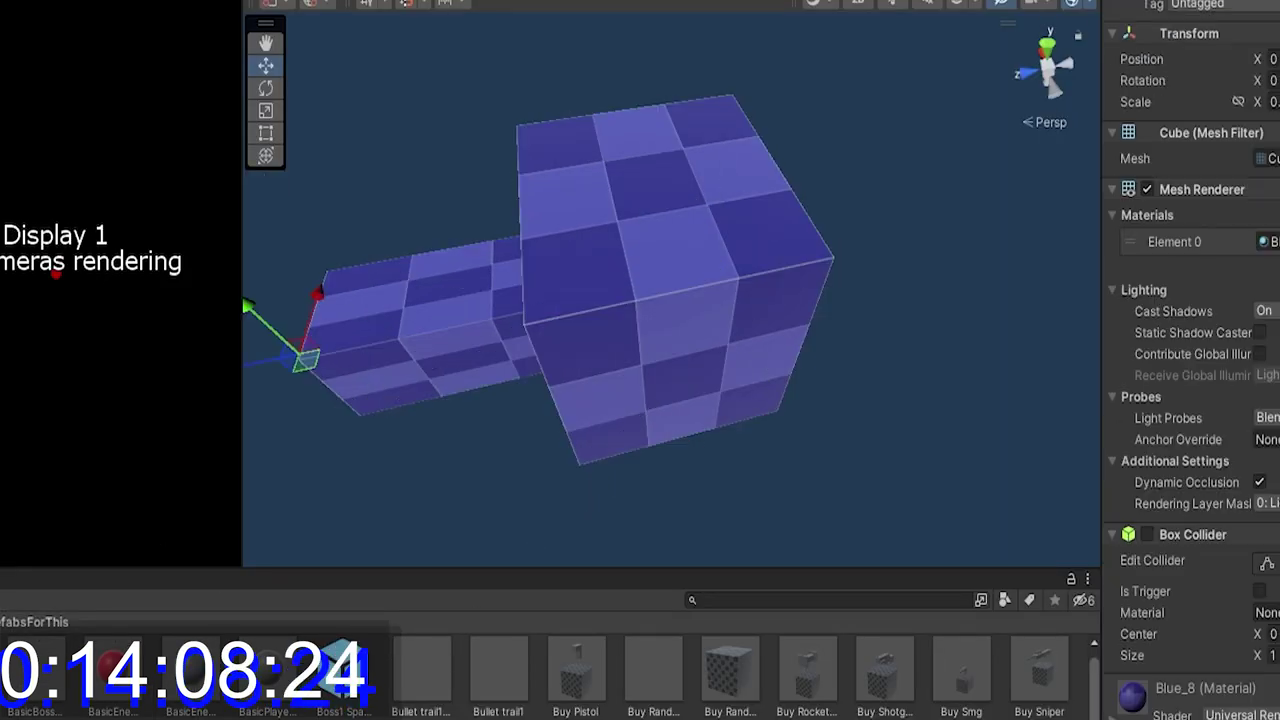
left_click_drag(755, 298, 829, 291, "alt")
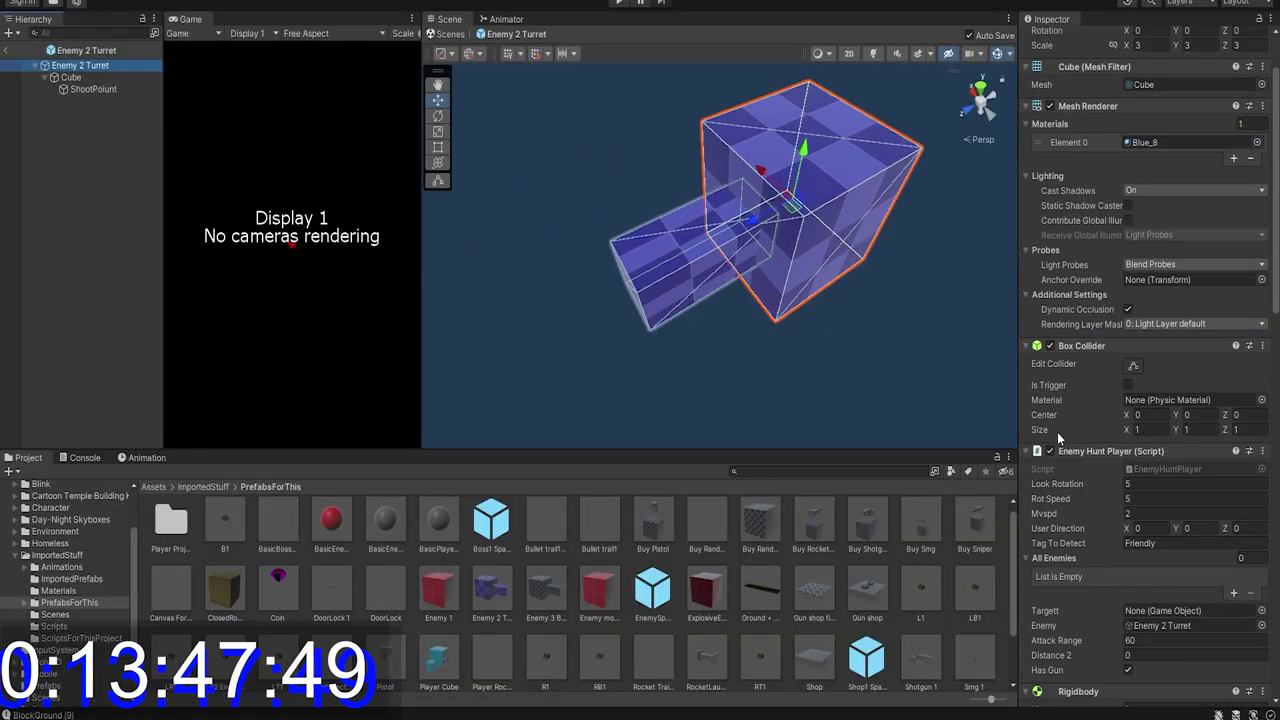
scroll(1070, 437, "down", 20)
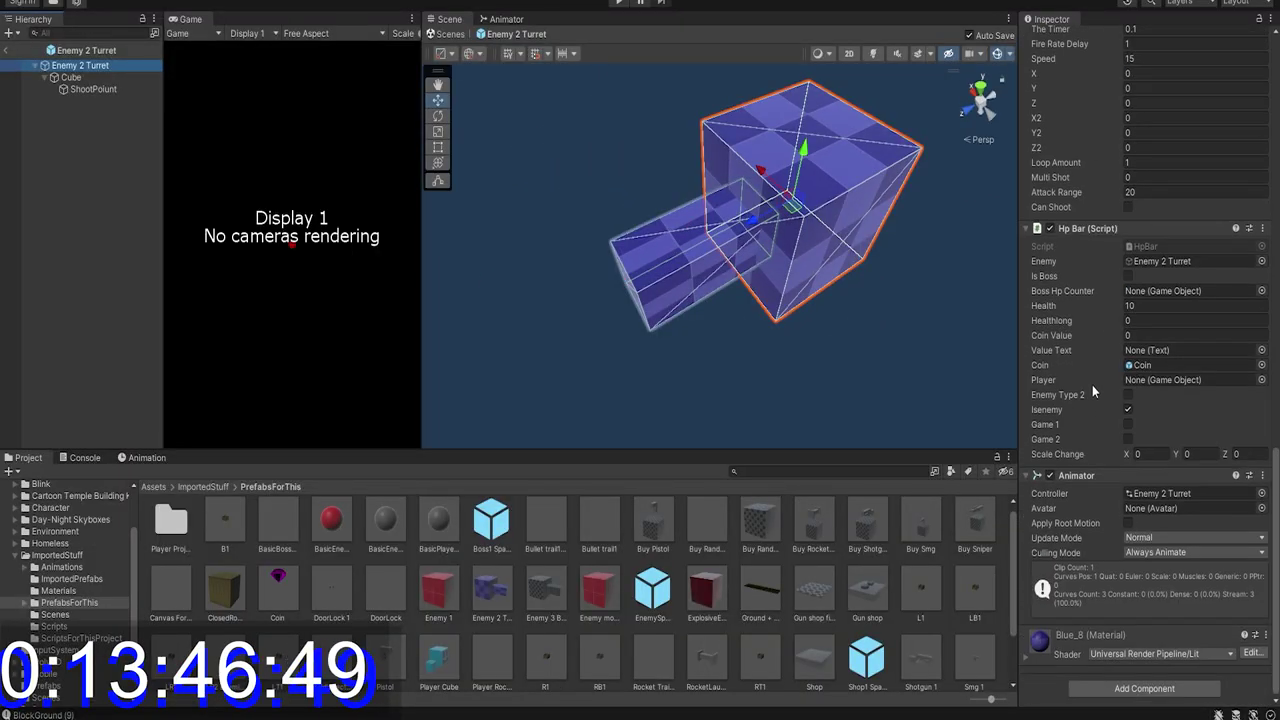
right_click(1086, 73)
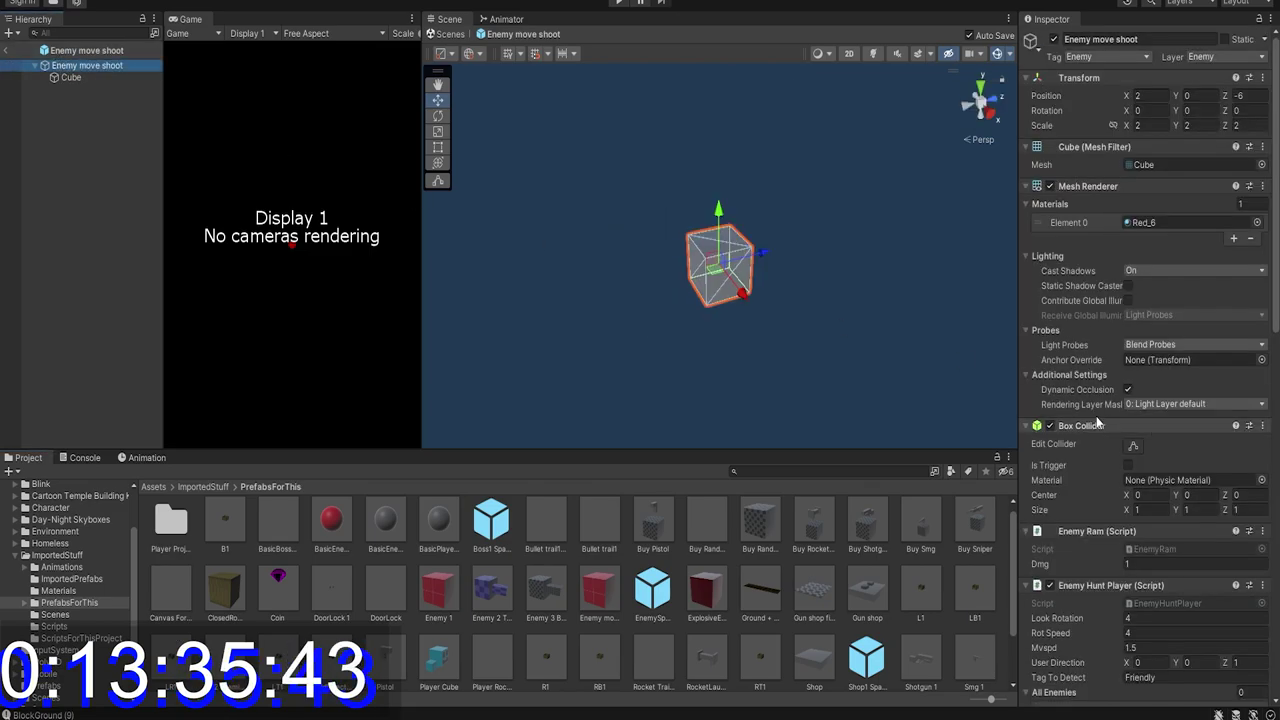
scroll(1078, 438, "down", 10)
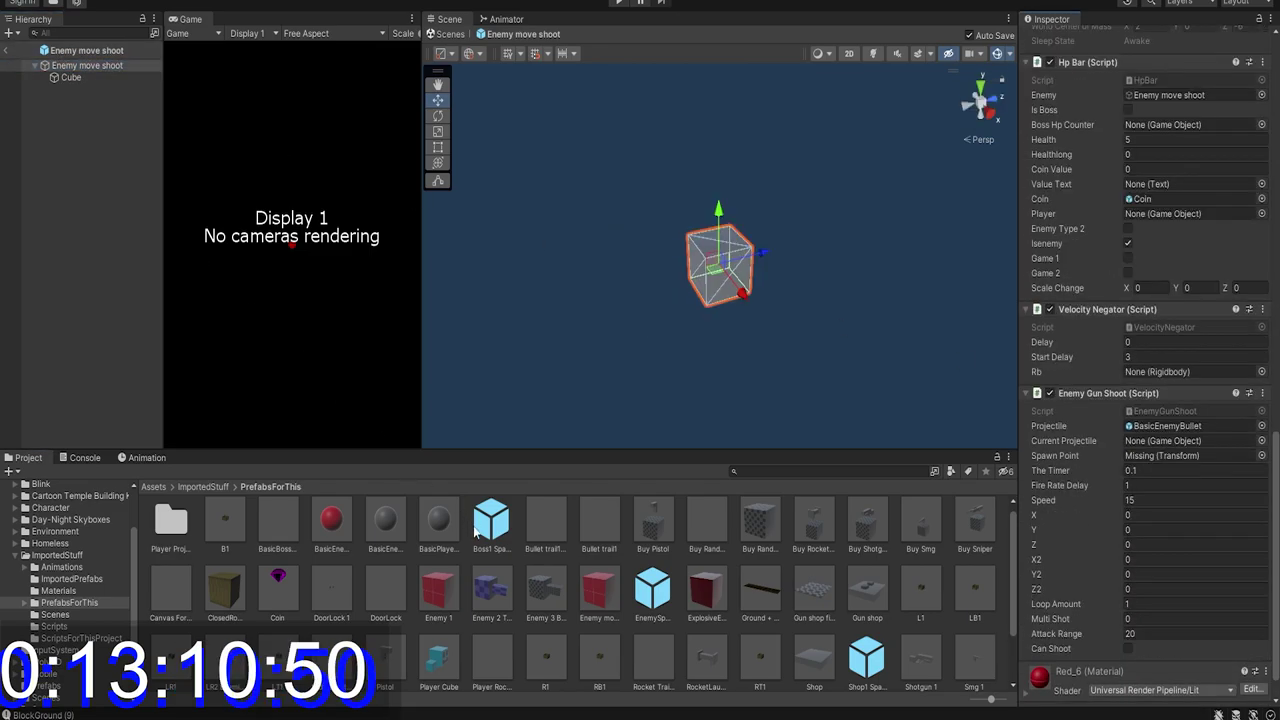
Copy the barrel Cube with its ShootPoiunt child from Enemy 2 Turret into the Enemy move shoot prefab
double_click(488, 592)
left_click(112, 90)
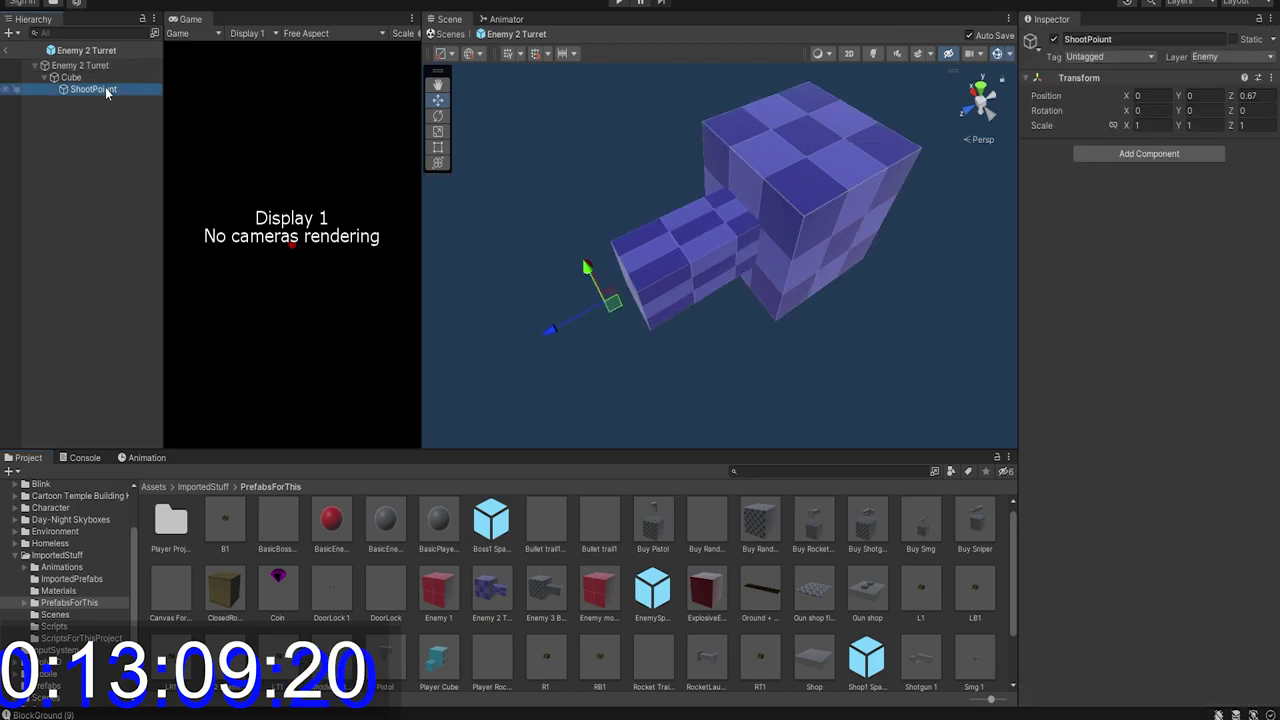
left_click(93, 78)
left_click(8, 52)
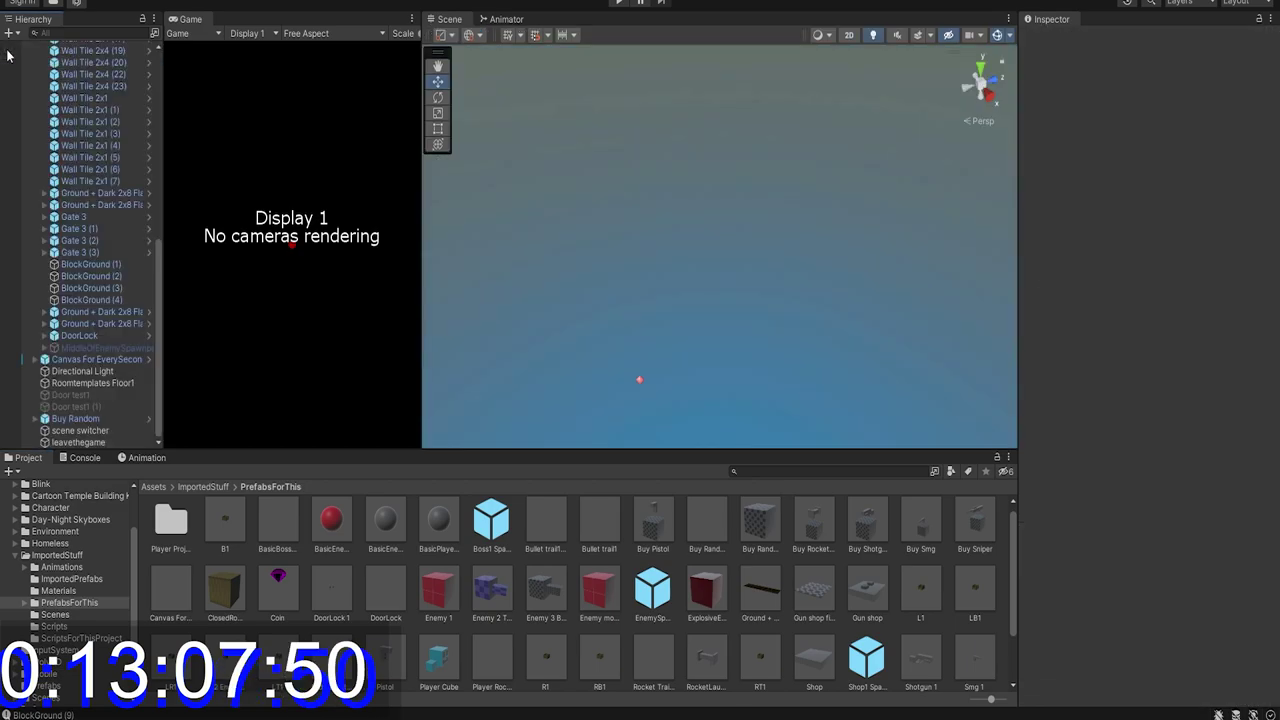
double_click(600, 594)
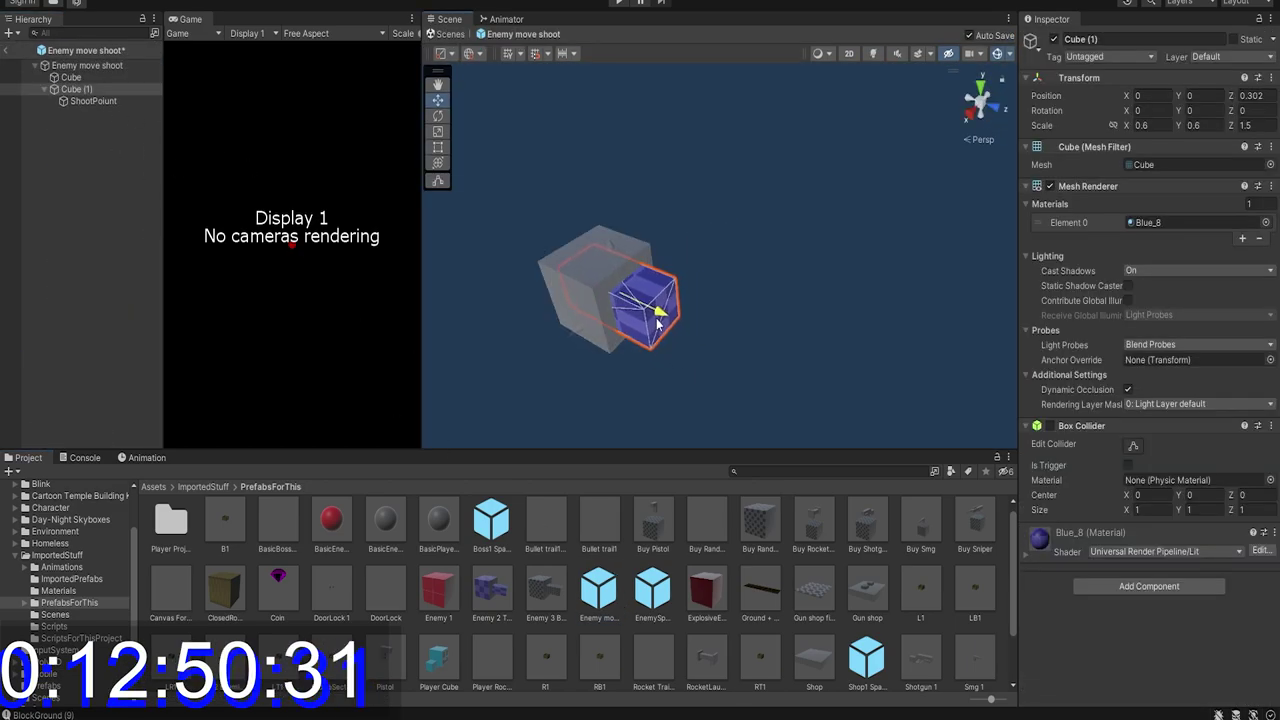
Move the pasted barrel cube forward to a Z position of 0.35 so it sticks out of the enemy's body
left_click_drag(658, 323, 664, 326)
right_click_drag(664, 326, 623, 364)
key("a")
key("d")
key("w")
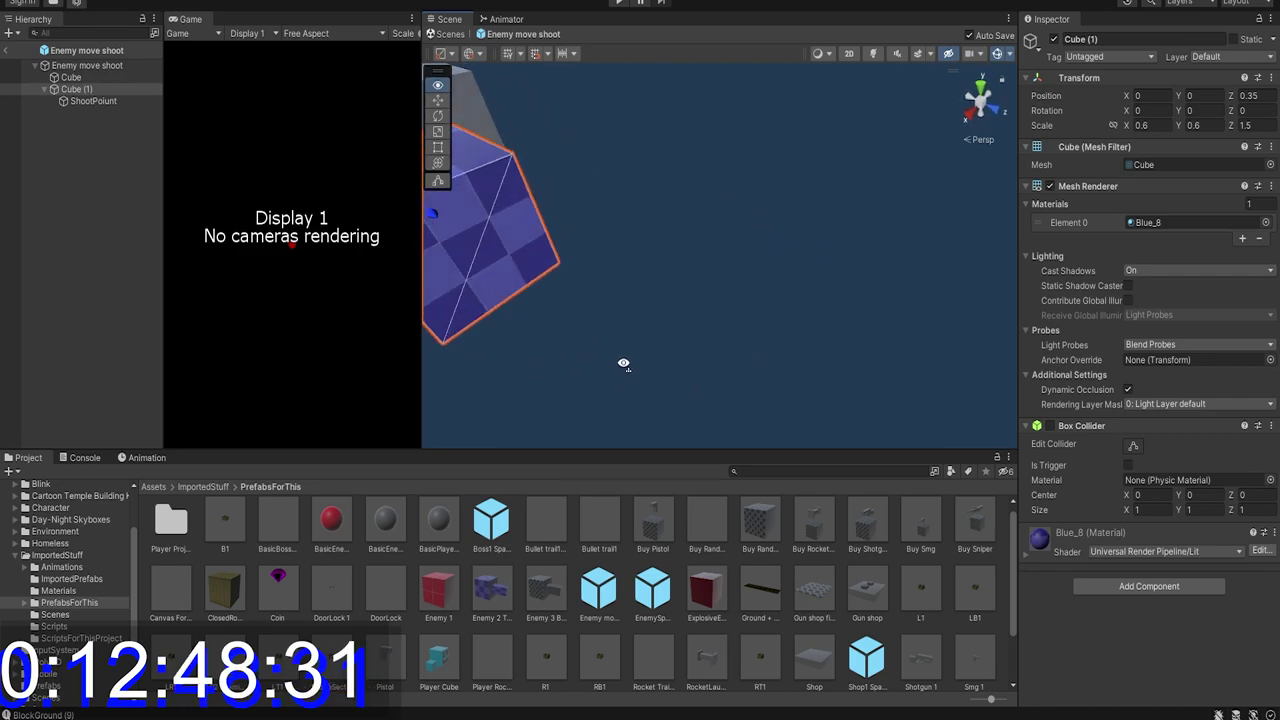
key("f")
Try different prototype materials on Enemy move shoot, giving the body the red Red_8 and the barrel the blue Blue_1
left_click(46, 624)
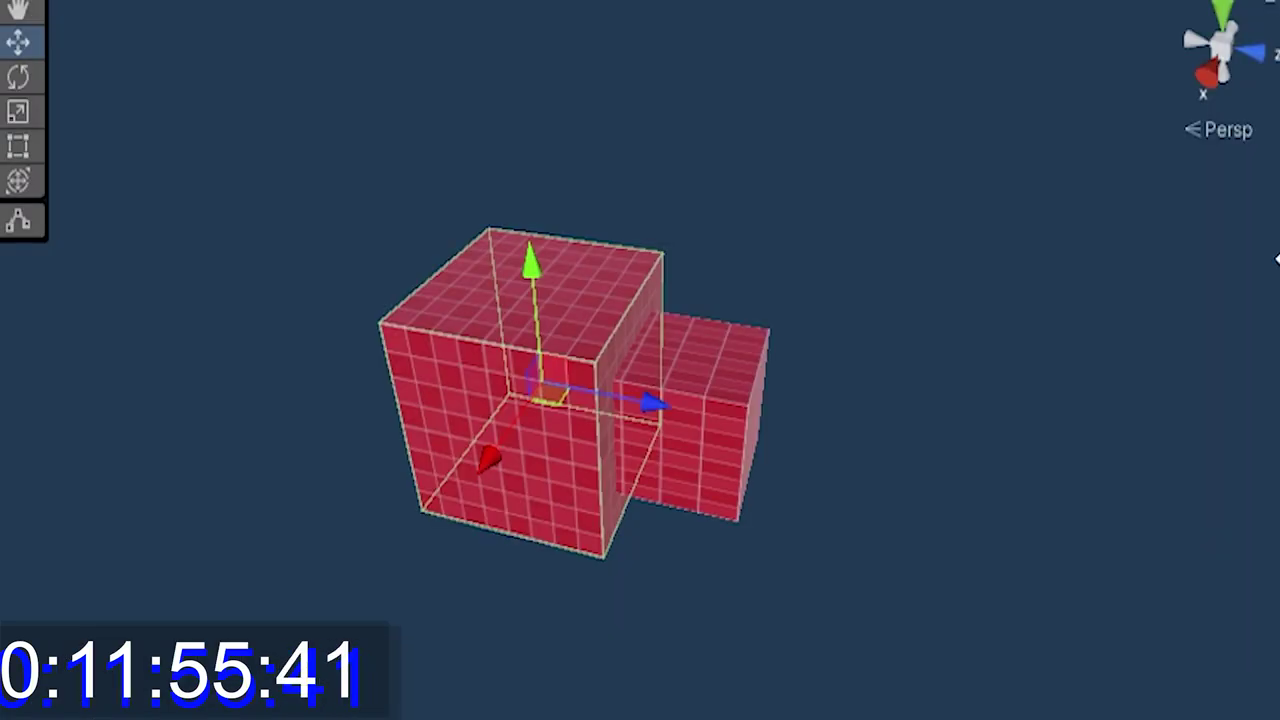
left_click(1146, 300)
left_click(542, 395)
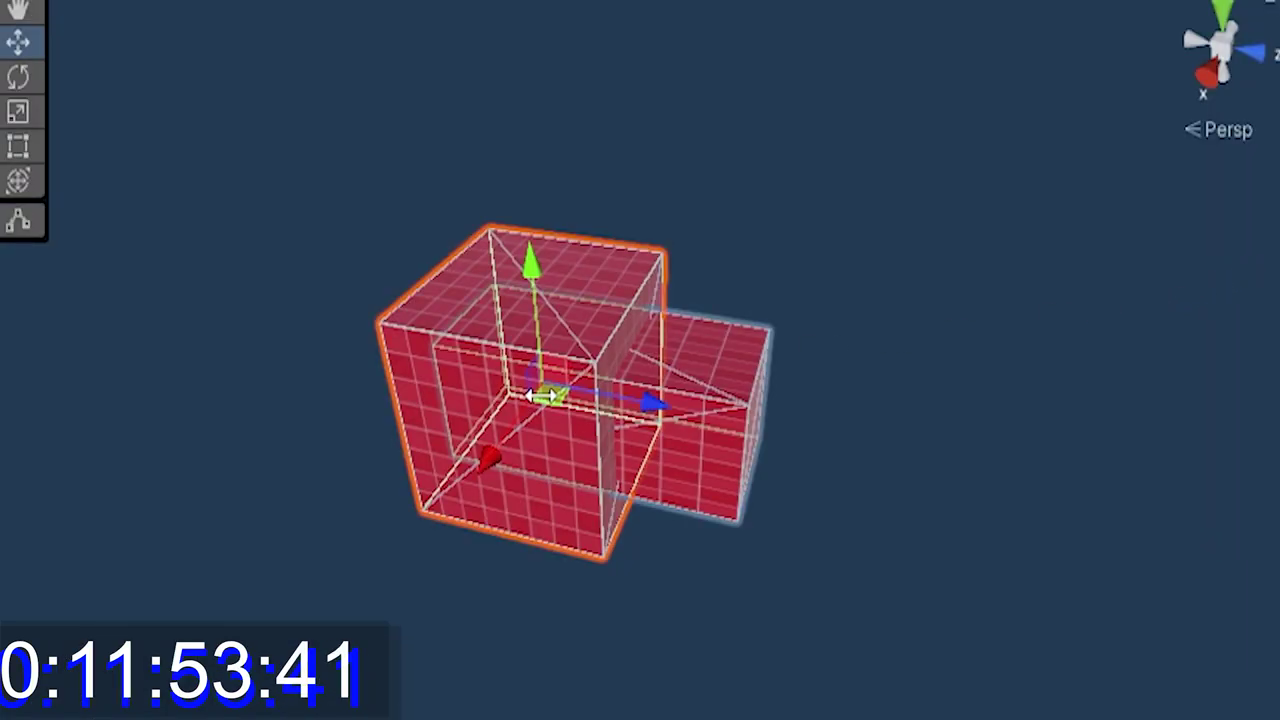
left_click(894, 486)
left_click(577, 434)
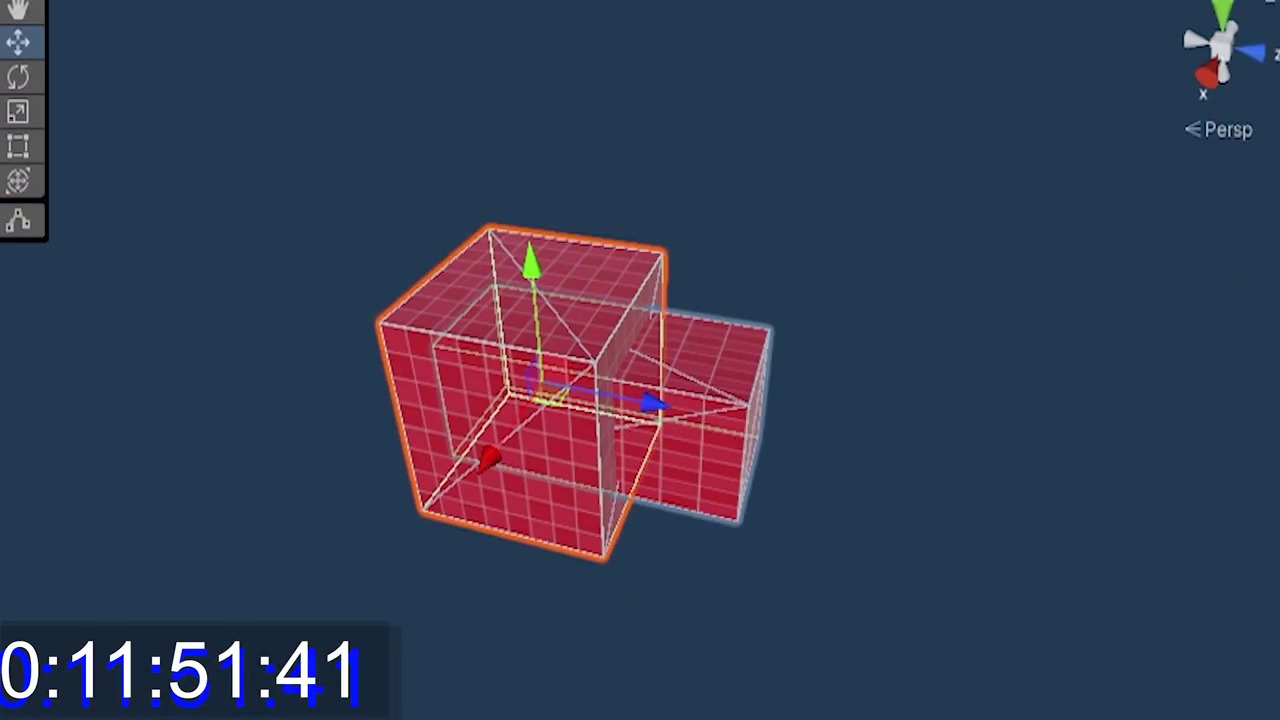
left_click_drag(473, 406, 465, 367)
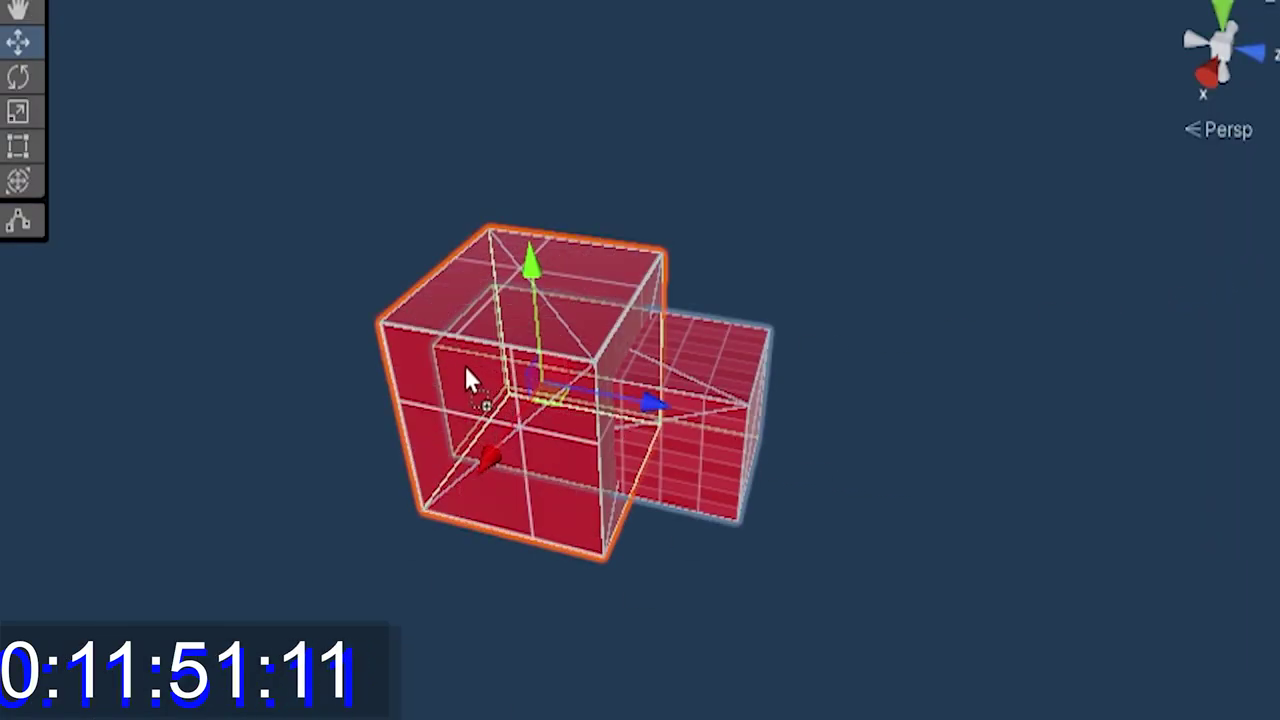
left_click(783, 694)
left_click(701, 428)
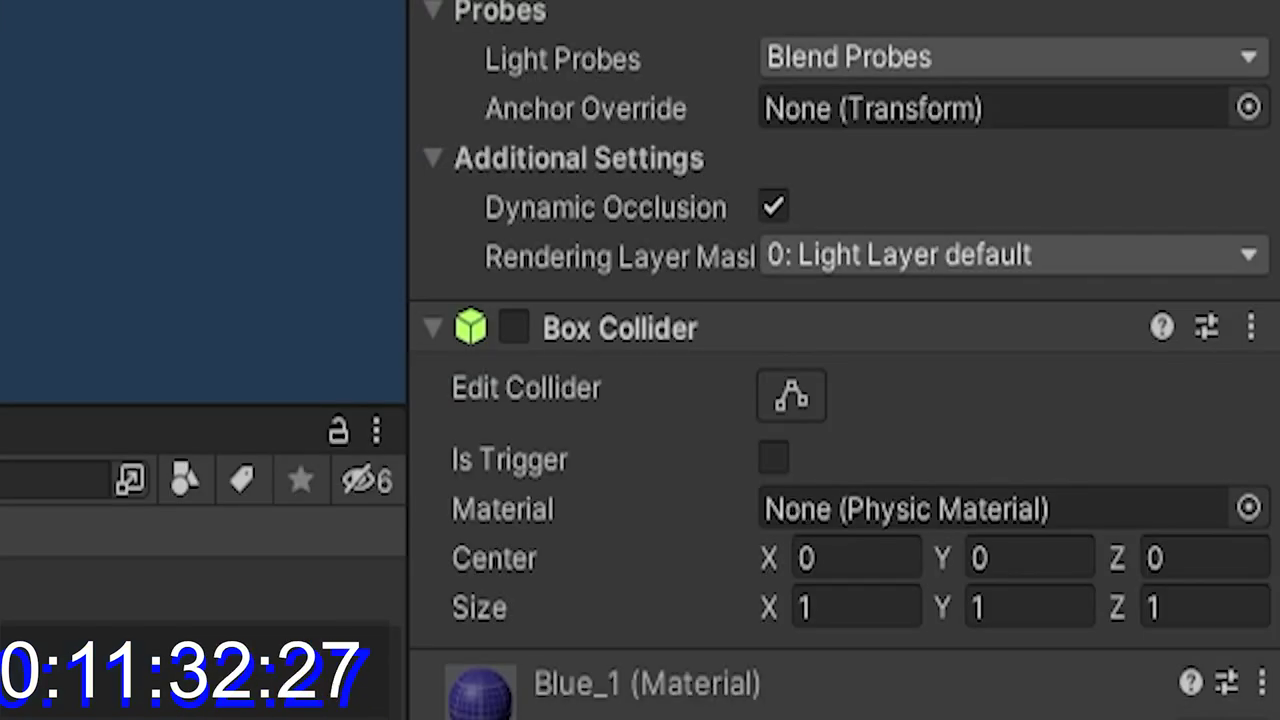
Review the Enemy Hunt Player and remaining script settings of the Enemy move shoot prefab
scroll(677, 351, "down", 8)
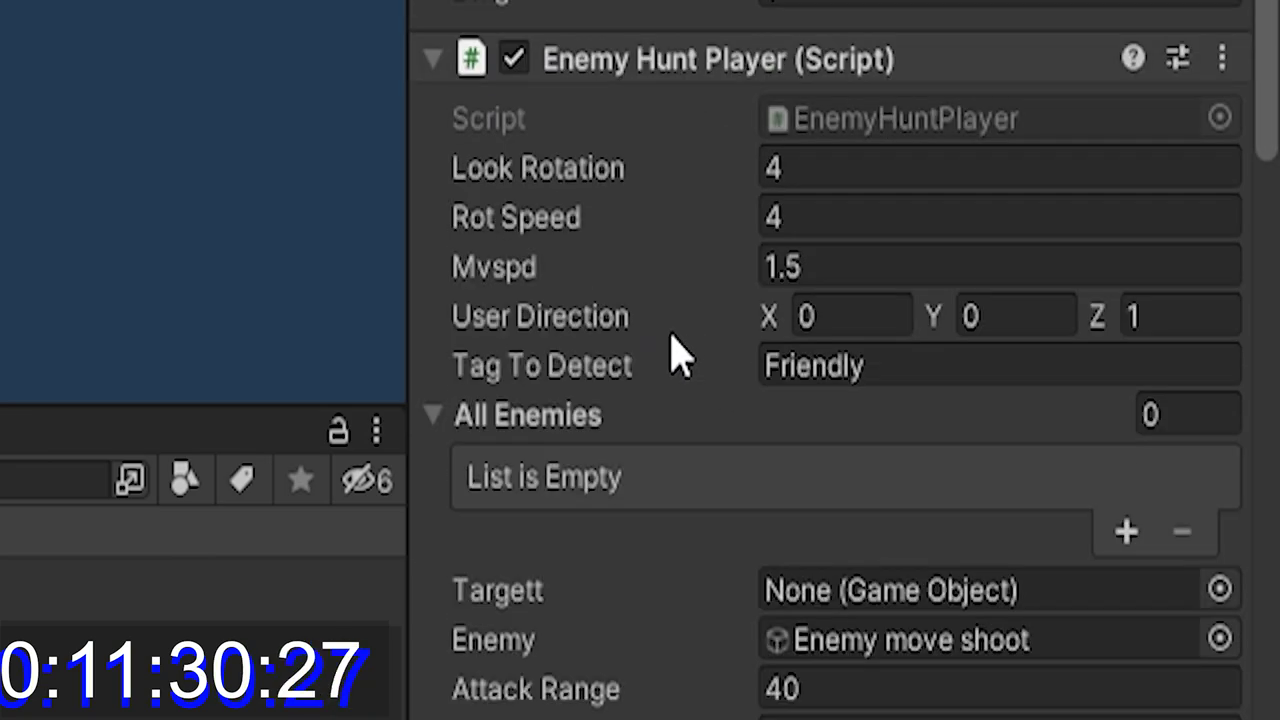
scroll(677, 351, "down", 5)
scroll(677, 351, "down", 15)
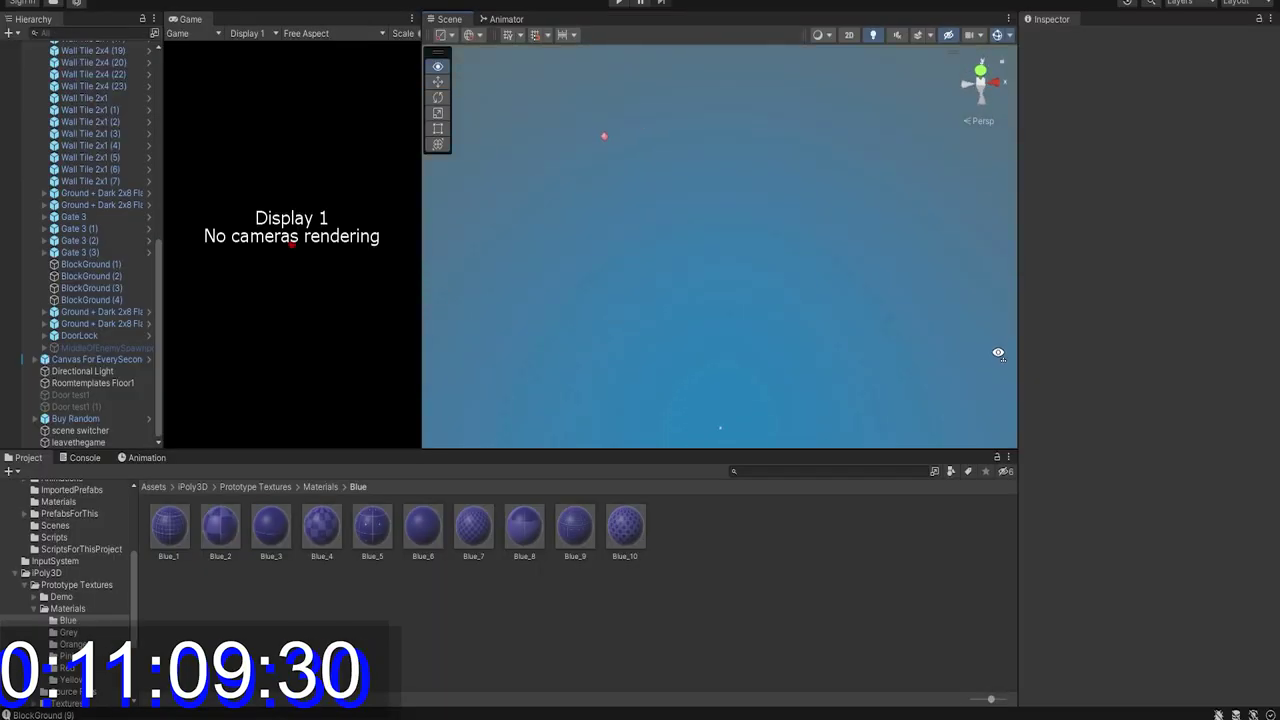
Place the Enemy move shoot prefab on the floor of the starter room in the scene and start a play test
right_click_drag(998, 353, 600, 130)
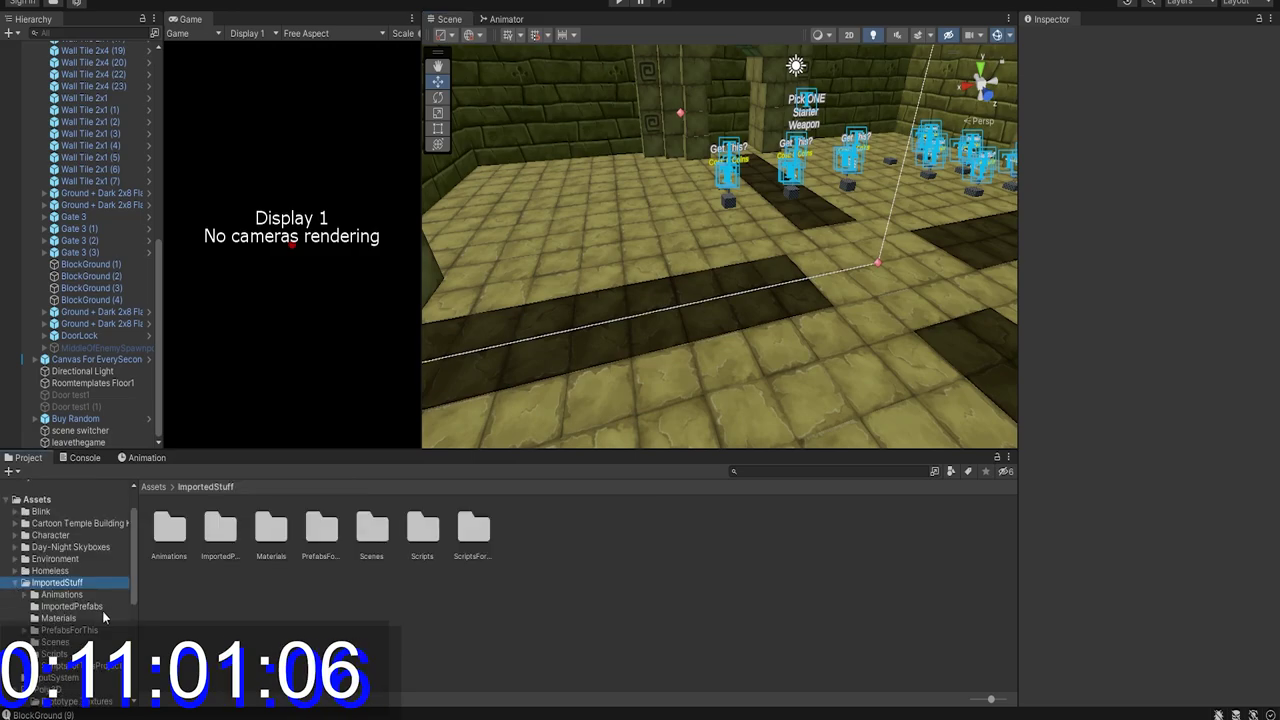
left_click(88, 630)
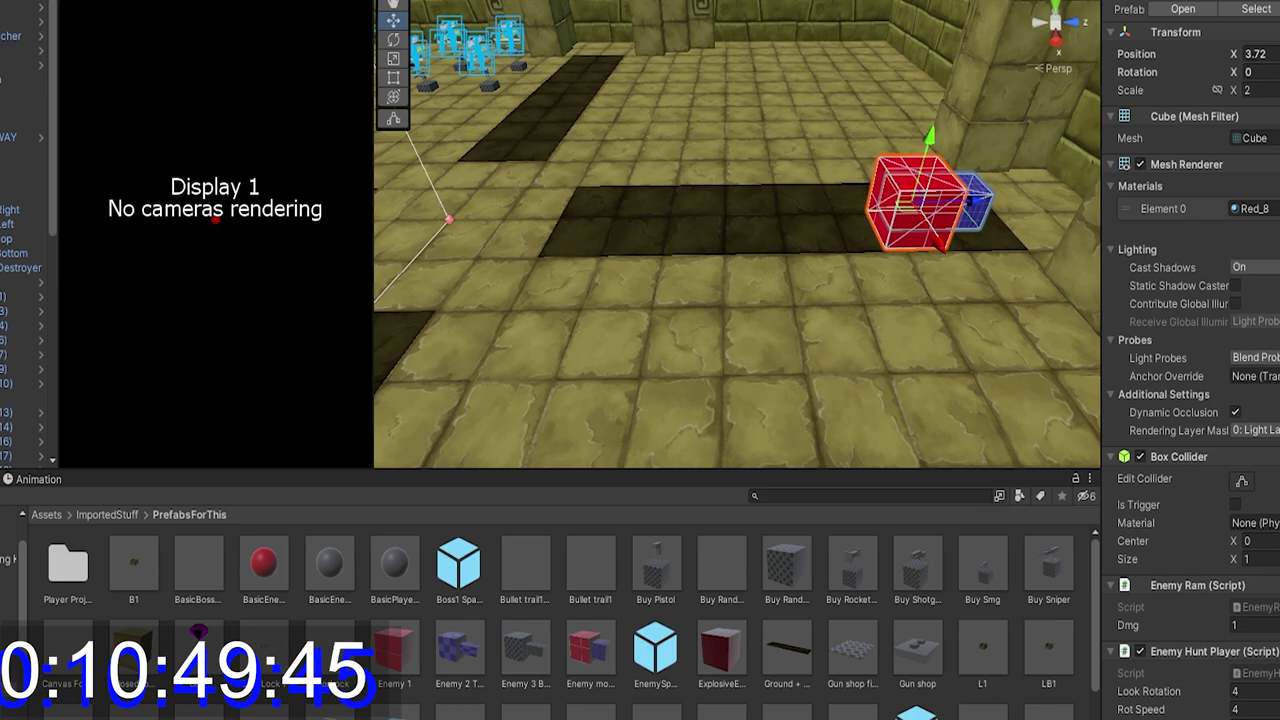
key("ctrl+p")
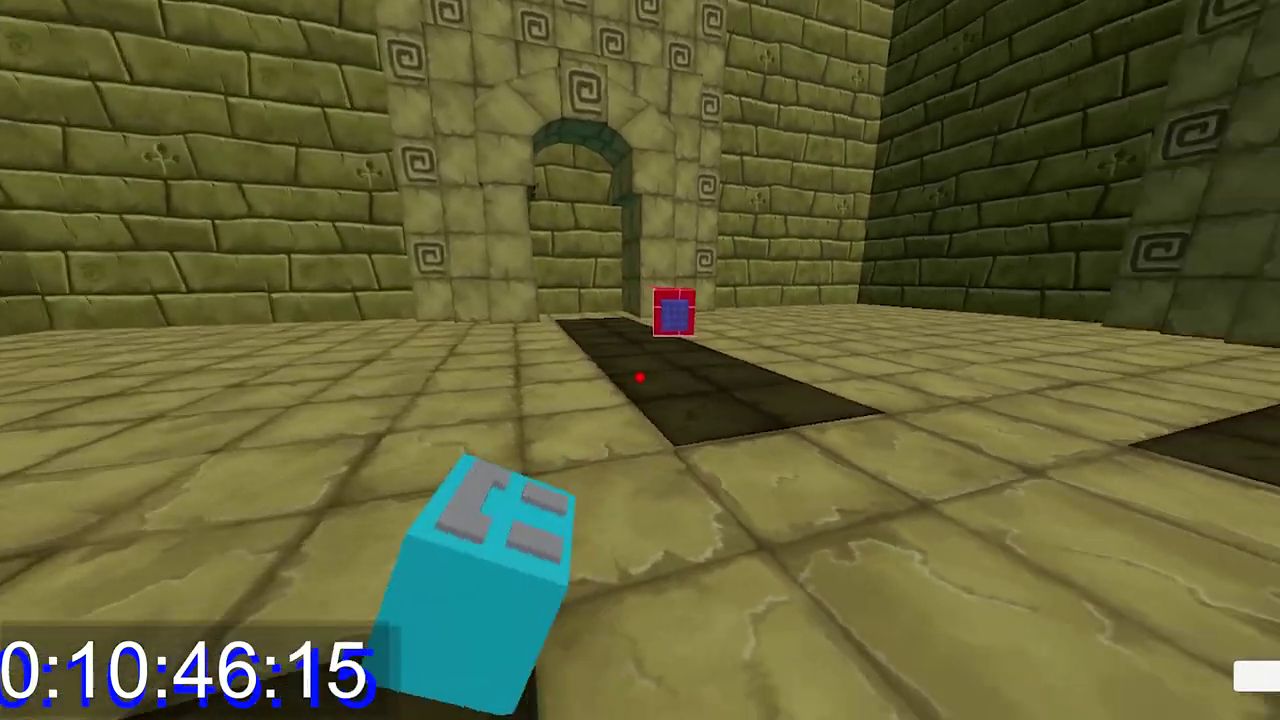
Walk the player around the starter room to test how the new enemy turns, follows and shoots
key("w")
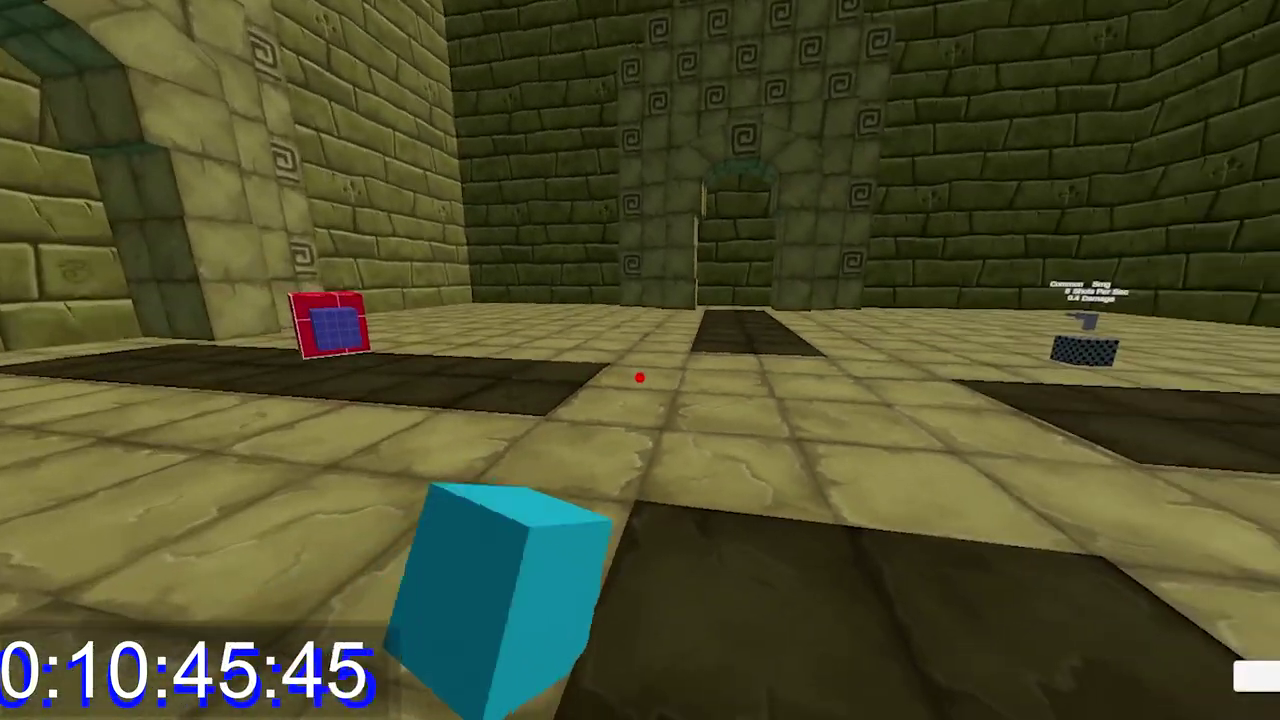
key("w")
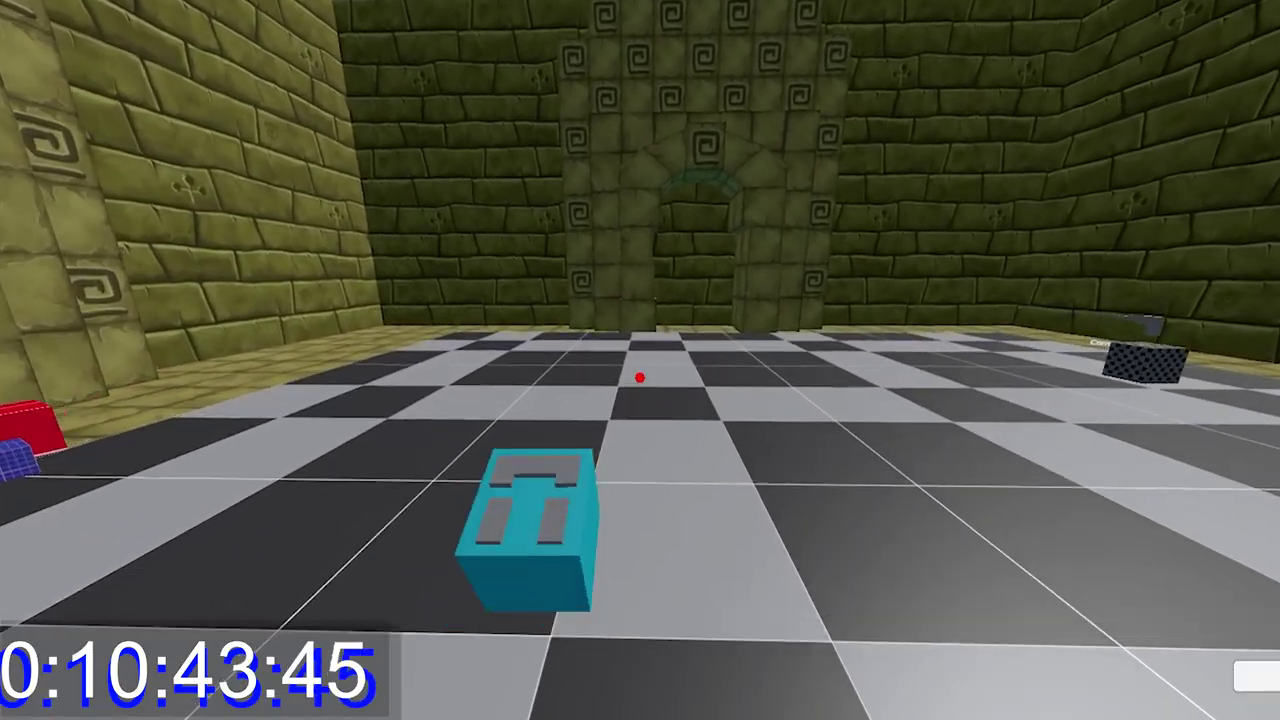
key("w")
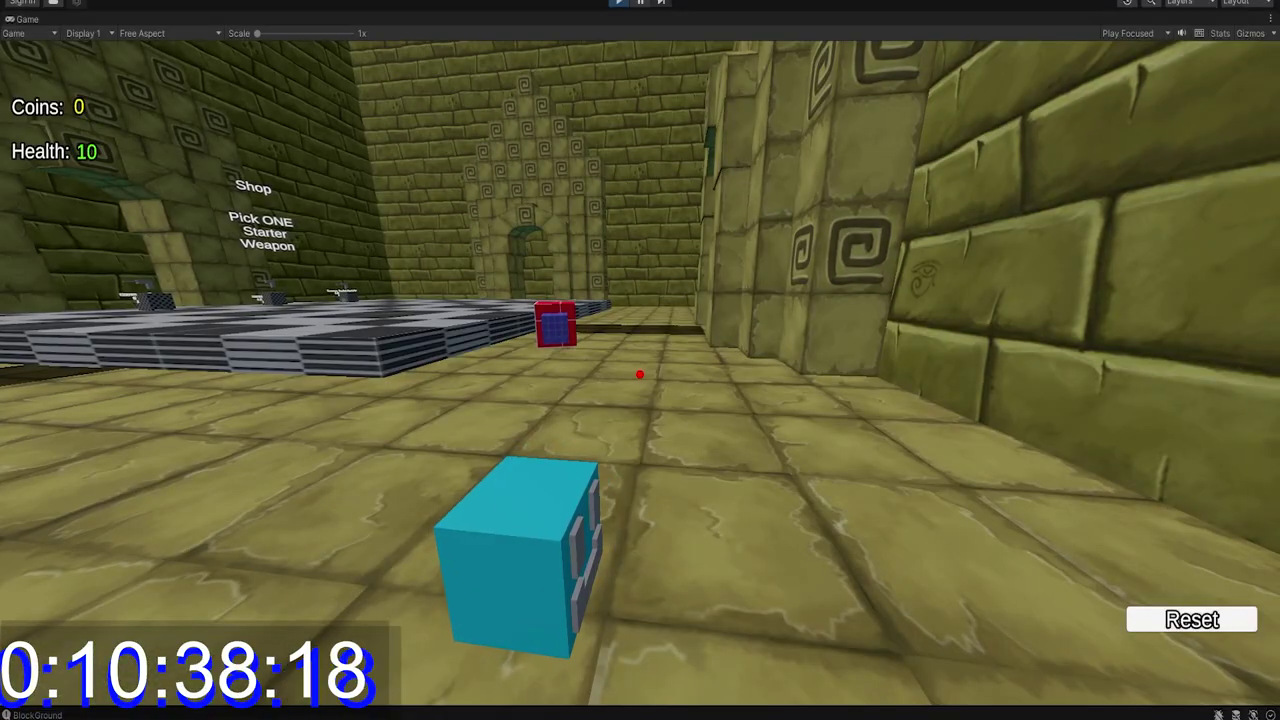
key("s")
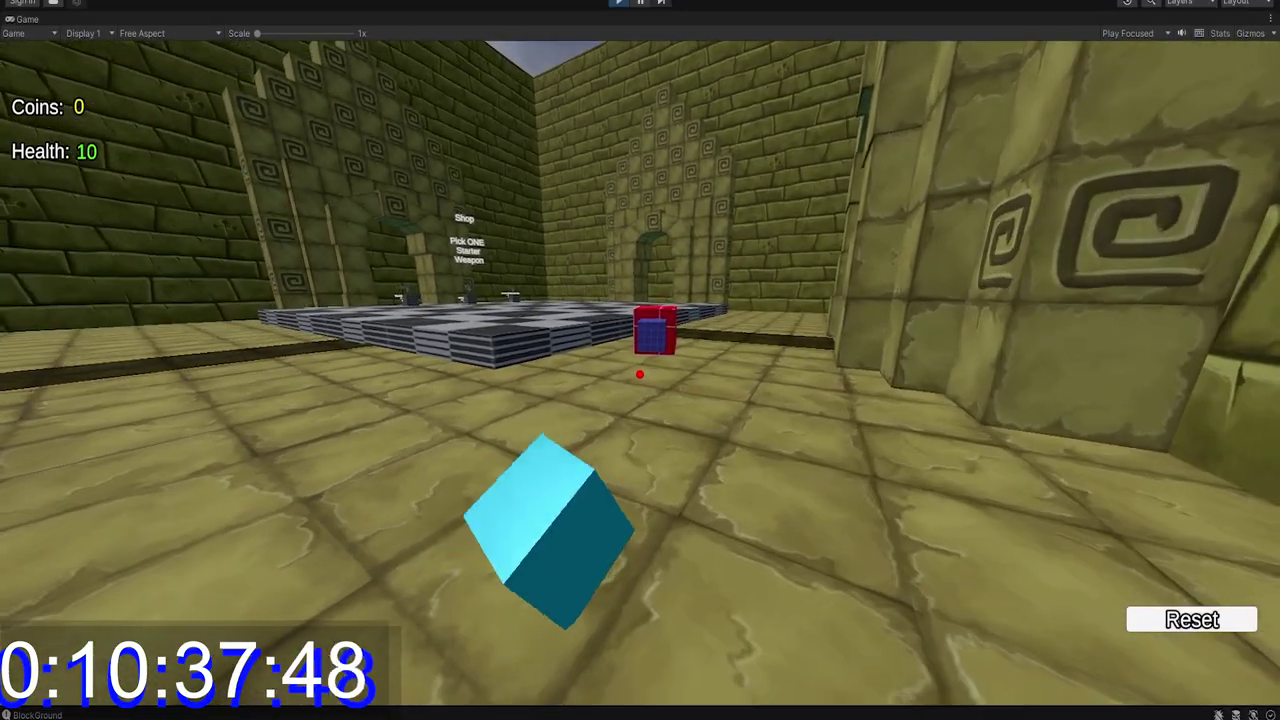
key("w")
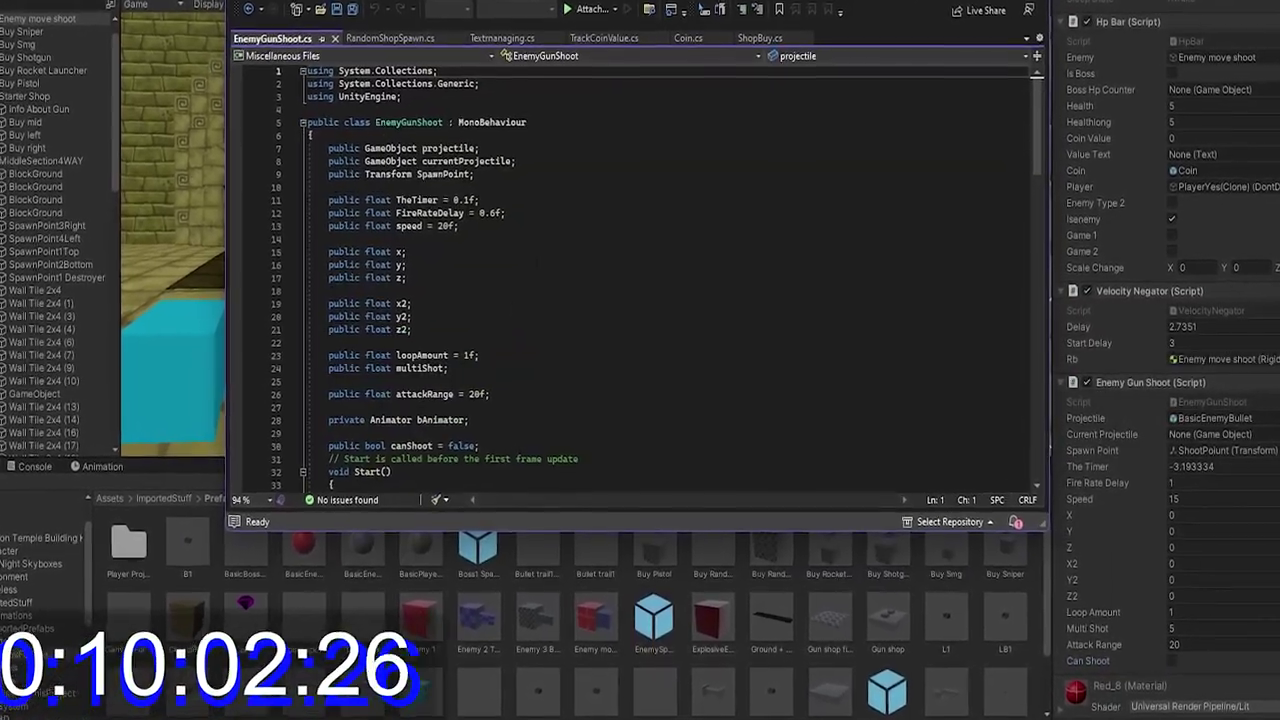
Examine the EnemyGunShoot script and the running enemy's shoot point in the scene, and end the play test
scroll(640, 280, "down", 10)
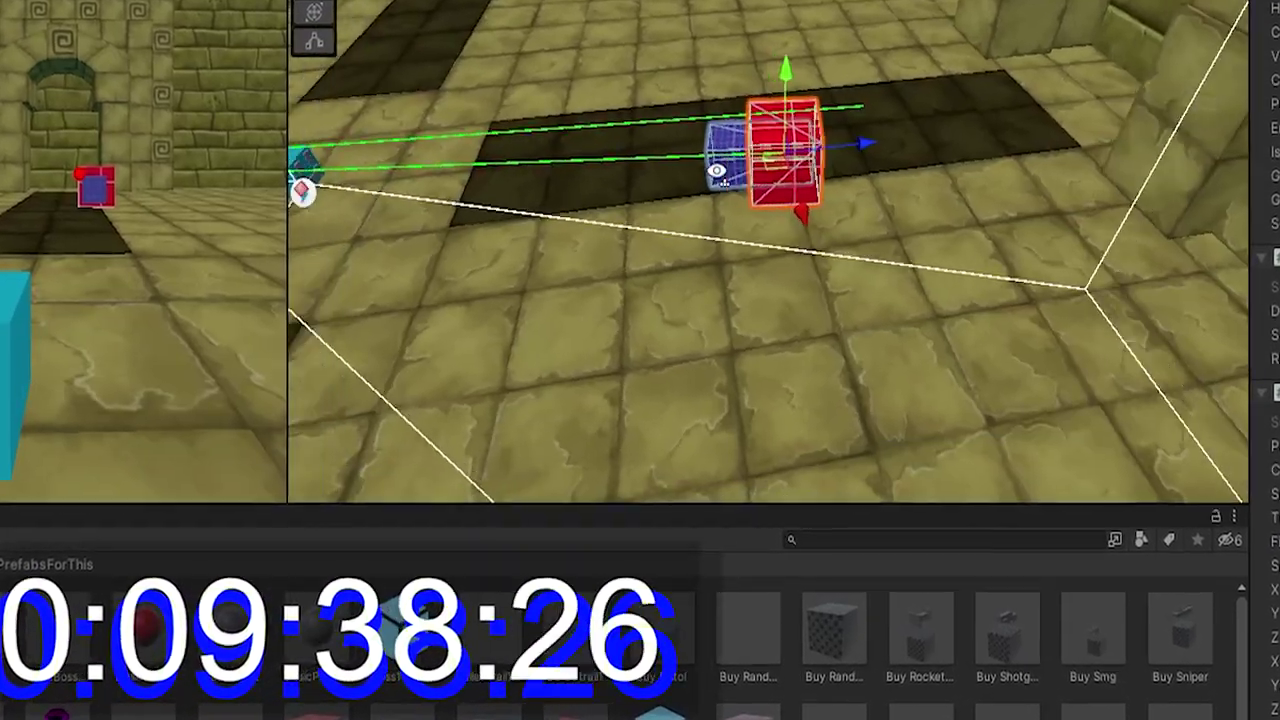
right_click_drag(717, 172, 775, 123)
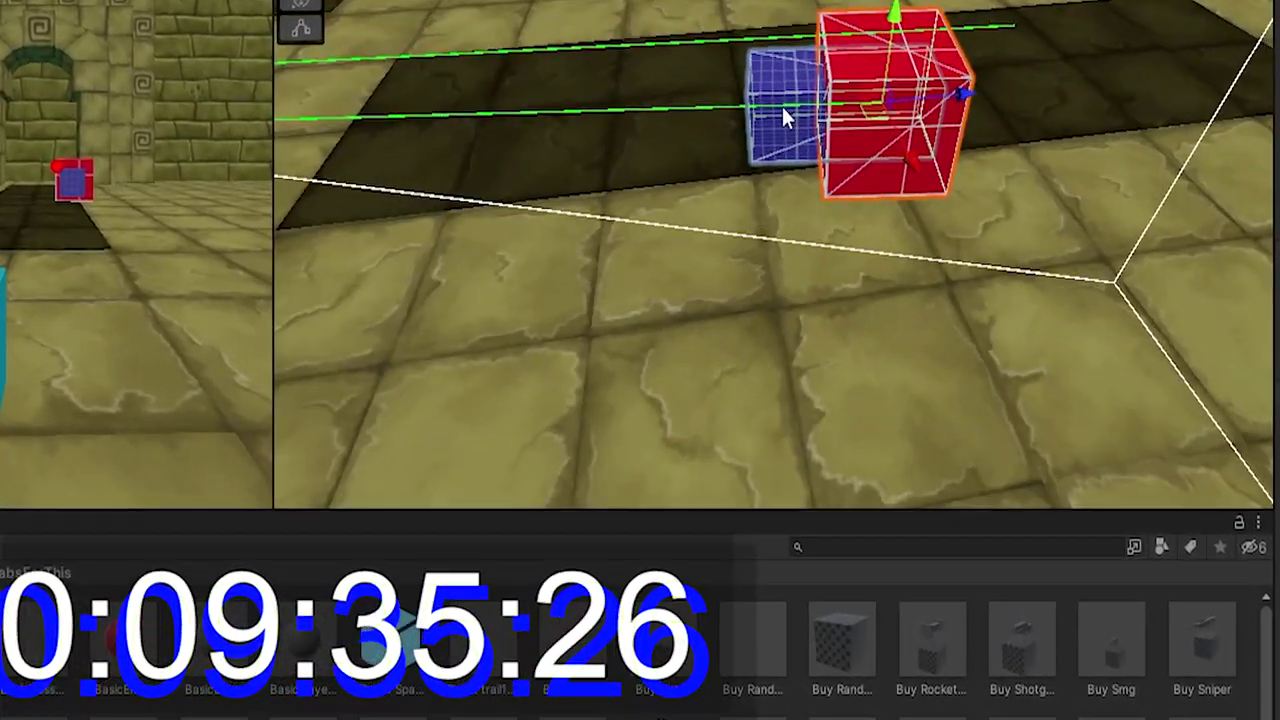
right_click_drag(390, 225, 490, 222)
left_click(570, 135)
right_click_drag(640, 60, 600, 100)
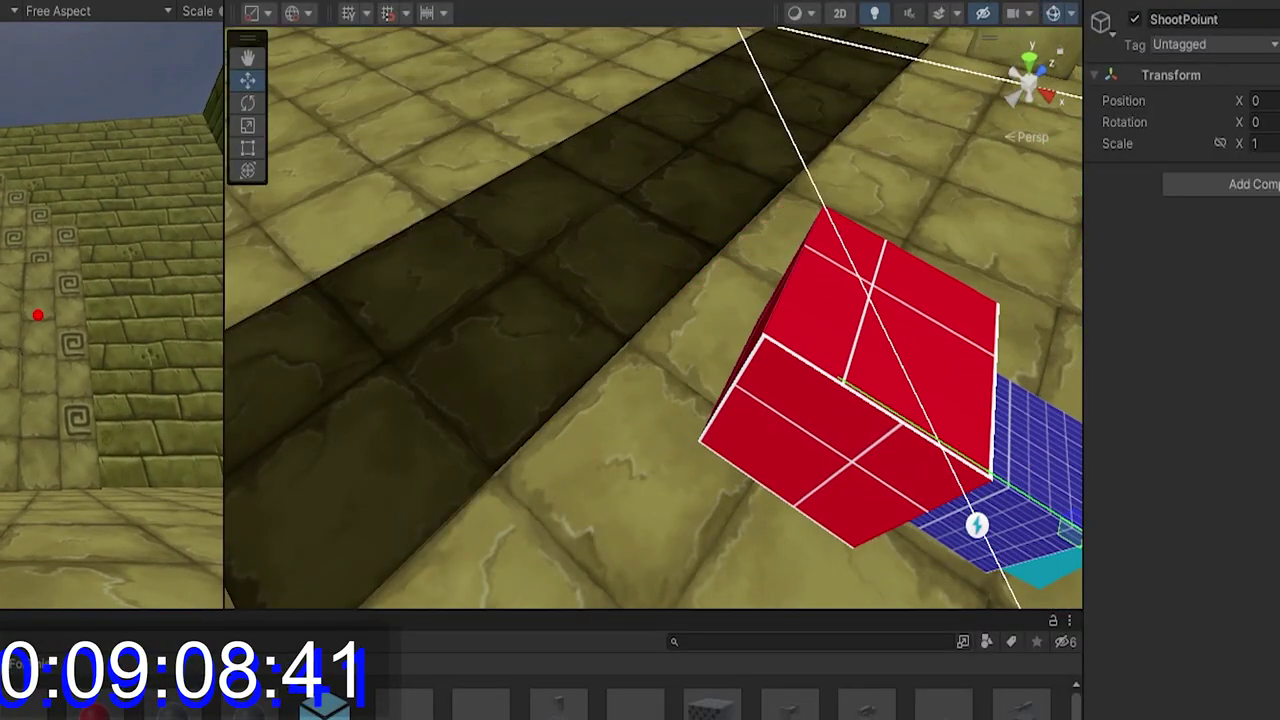
left_click(423, 0)
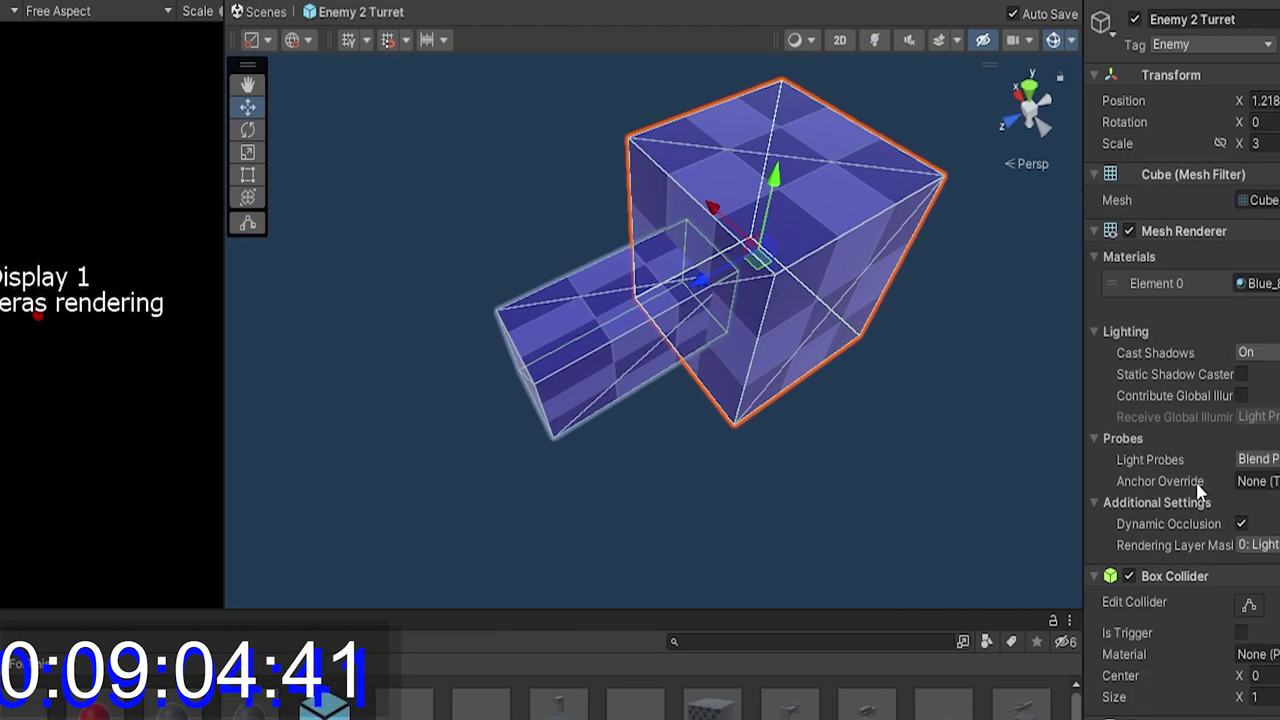
Compare the component settings of Enemy 2 Turret and Enemy move shoot, and place an Enemy 2 Turret in the room beside the red enemy
scroll(1200, 485, "down", 10)
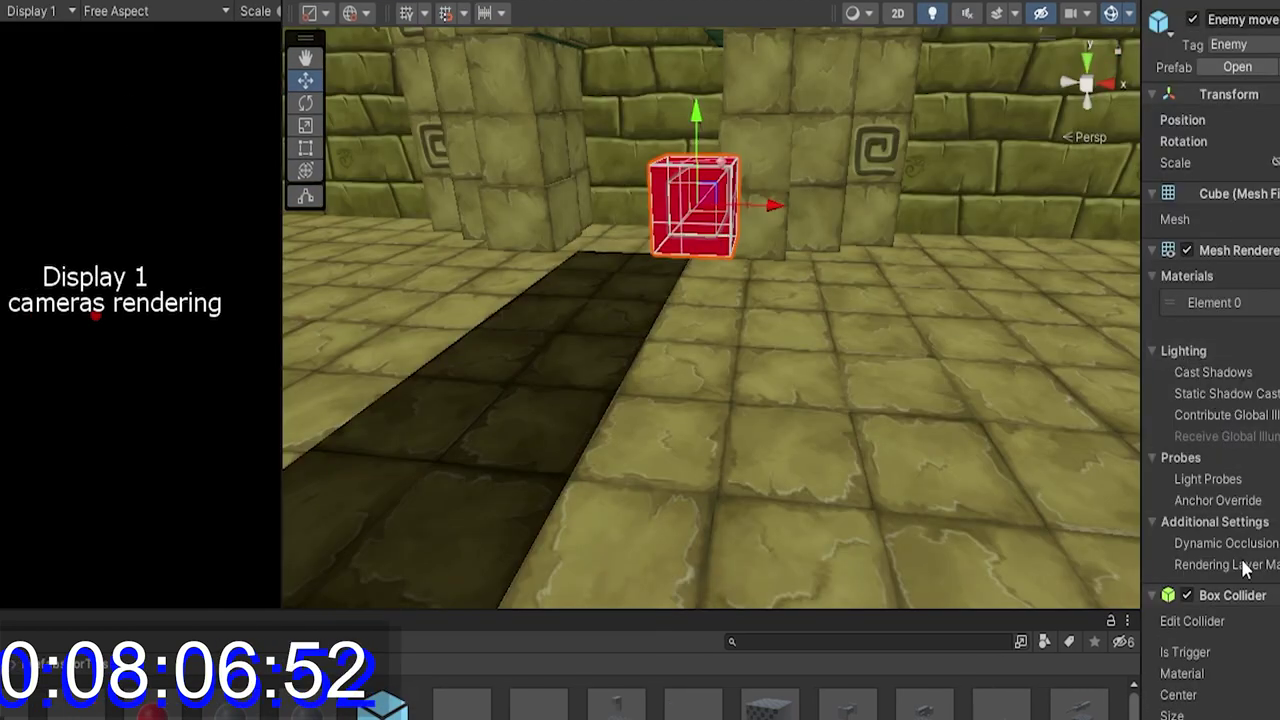
scroll(1244, 570, "down", 10)
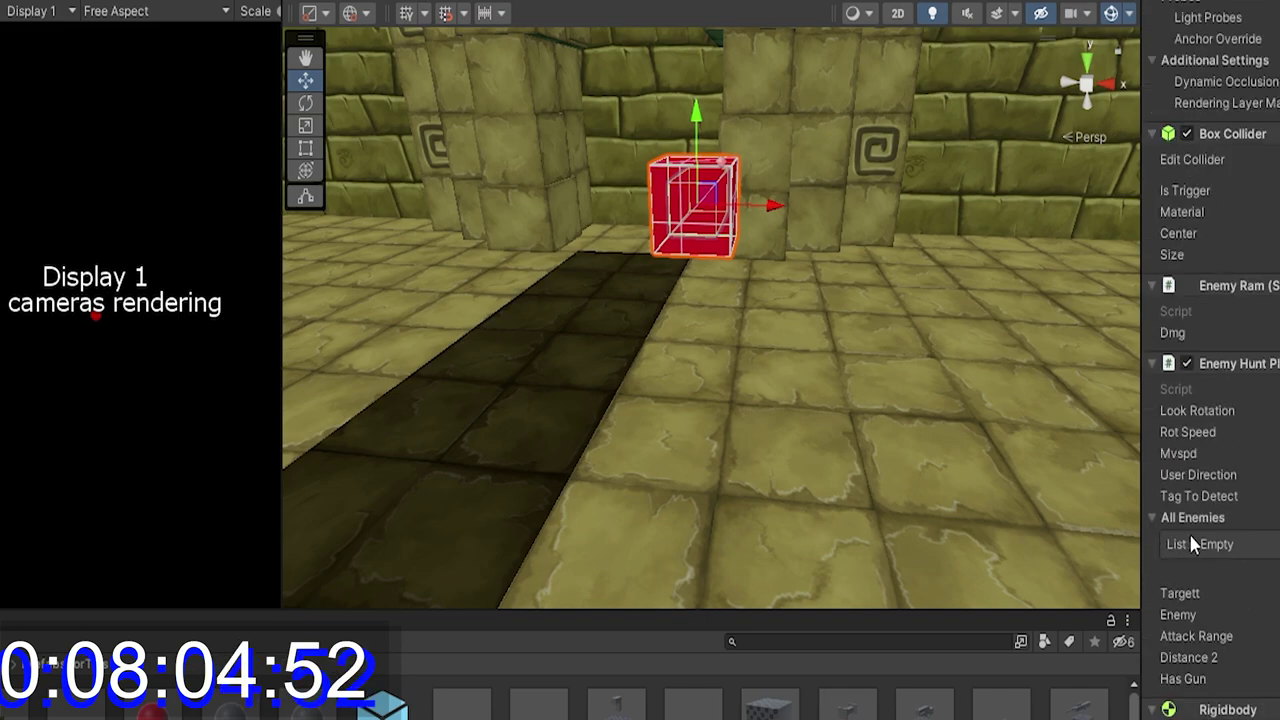
scroll(1192, 543, "down", 5)
left_click(1001, 706)
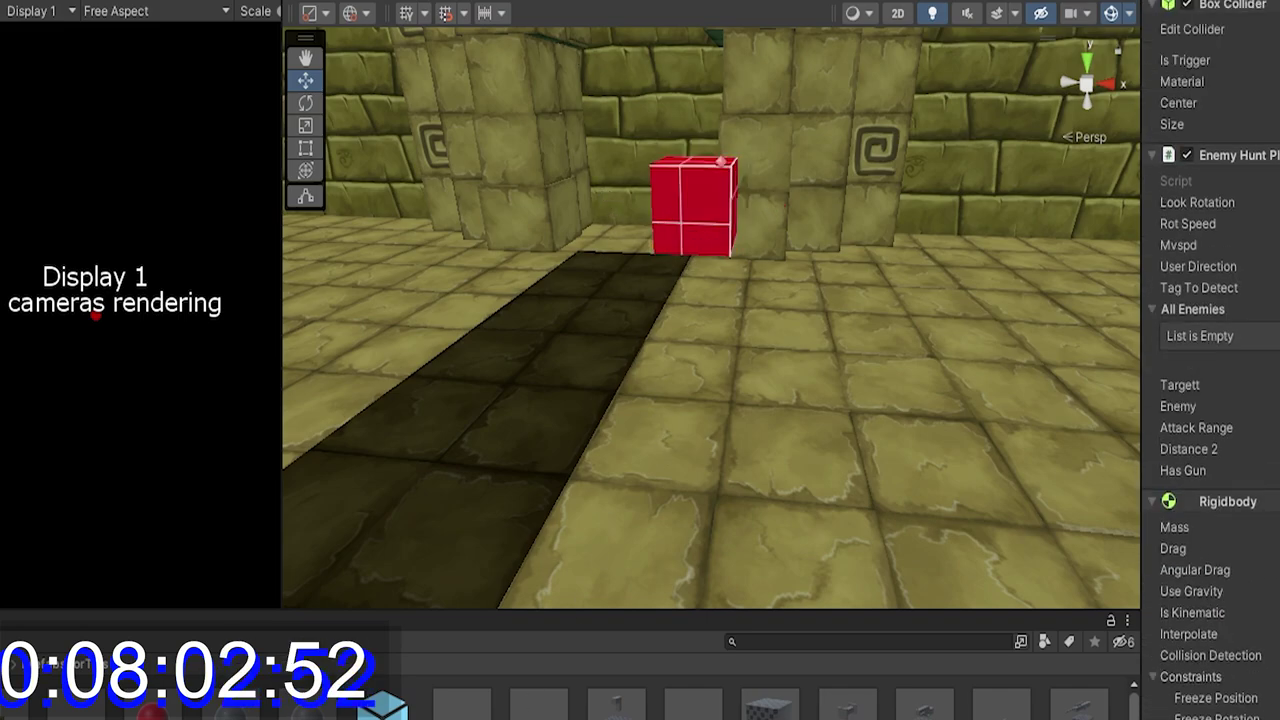
left_click_drag(1001, 706, 994, 382)
left_click_drag(993, 298, 990, 52)
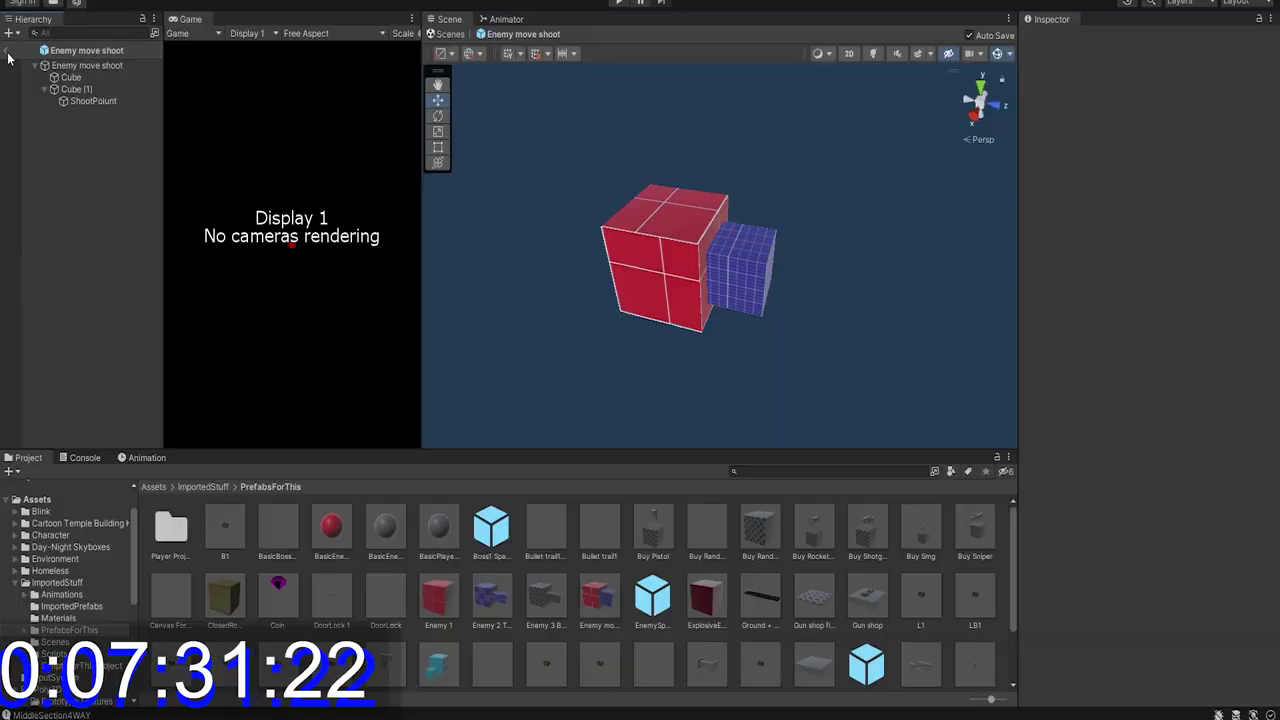
Return from the Enemy move shoot prefab to the room scene and start a play test with both enemies
left_click(8, 52)
left_click(619, 3)
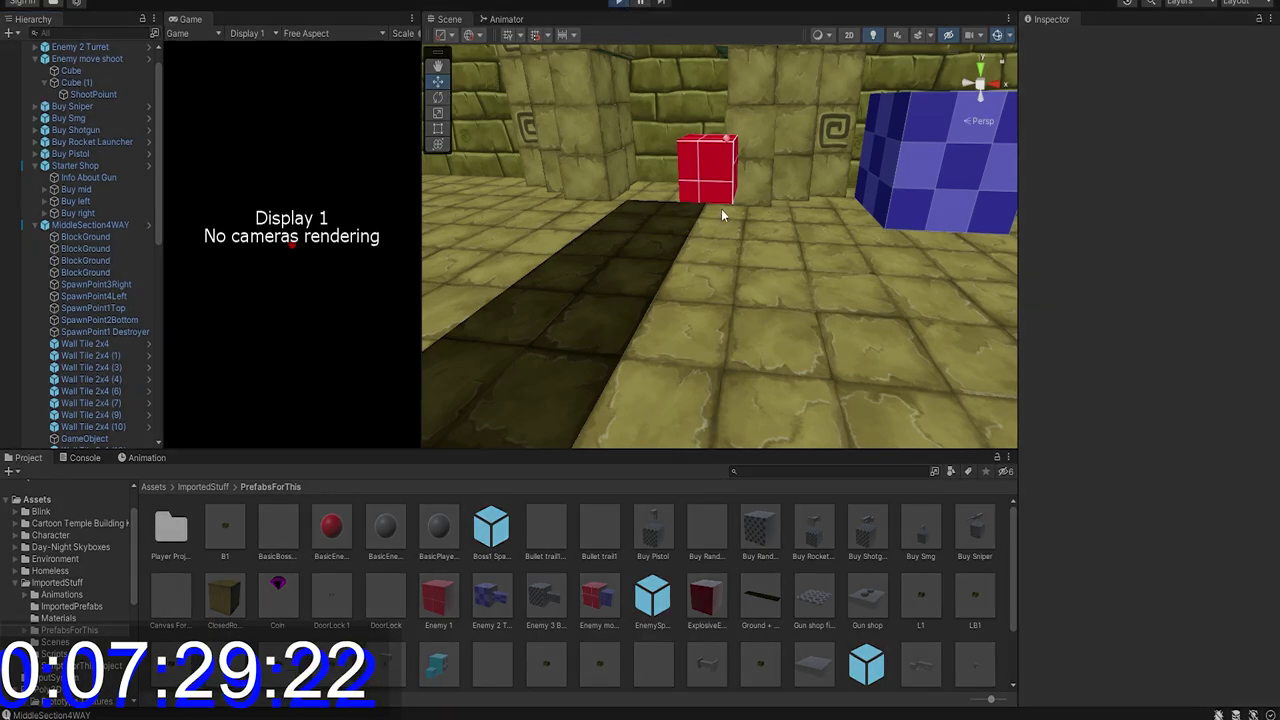
right_click_drag(696, 170, 786, 204)
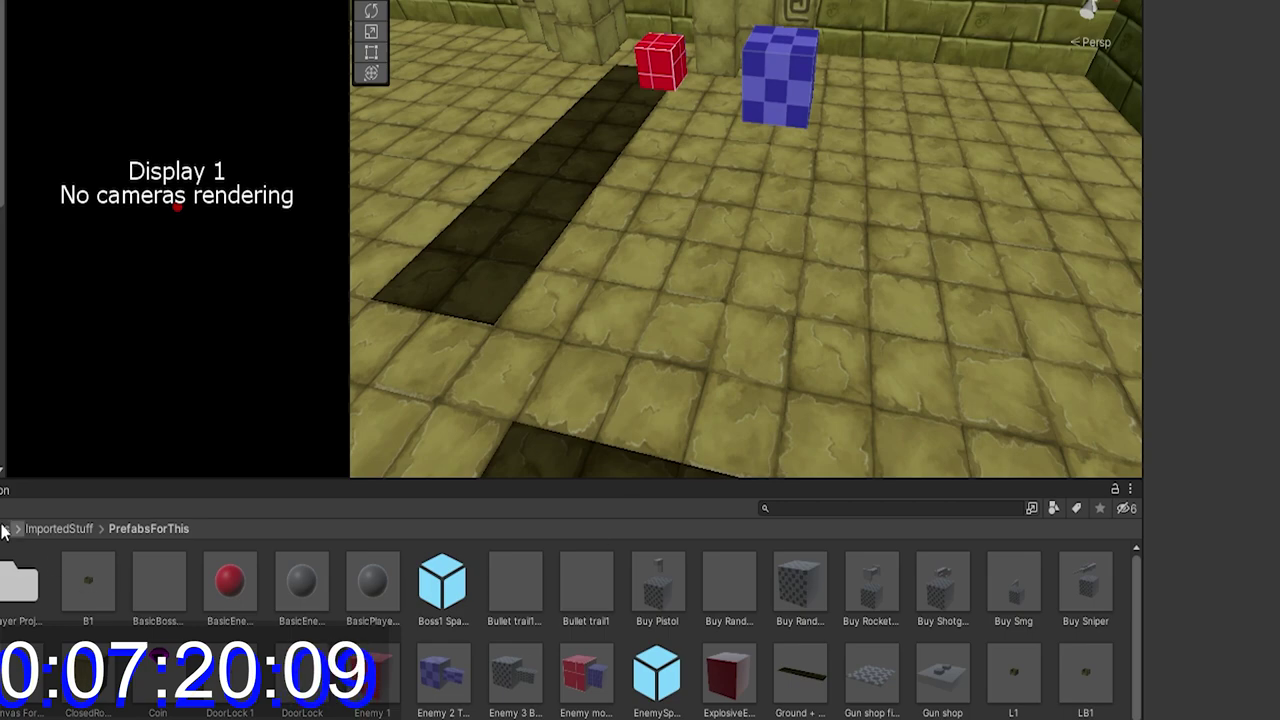
Open the EnemyGunShoot script and declare "public bool canAnmiate = false;" below the bAnimator variable
left_click(0, 490)
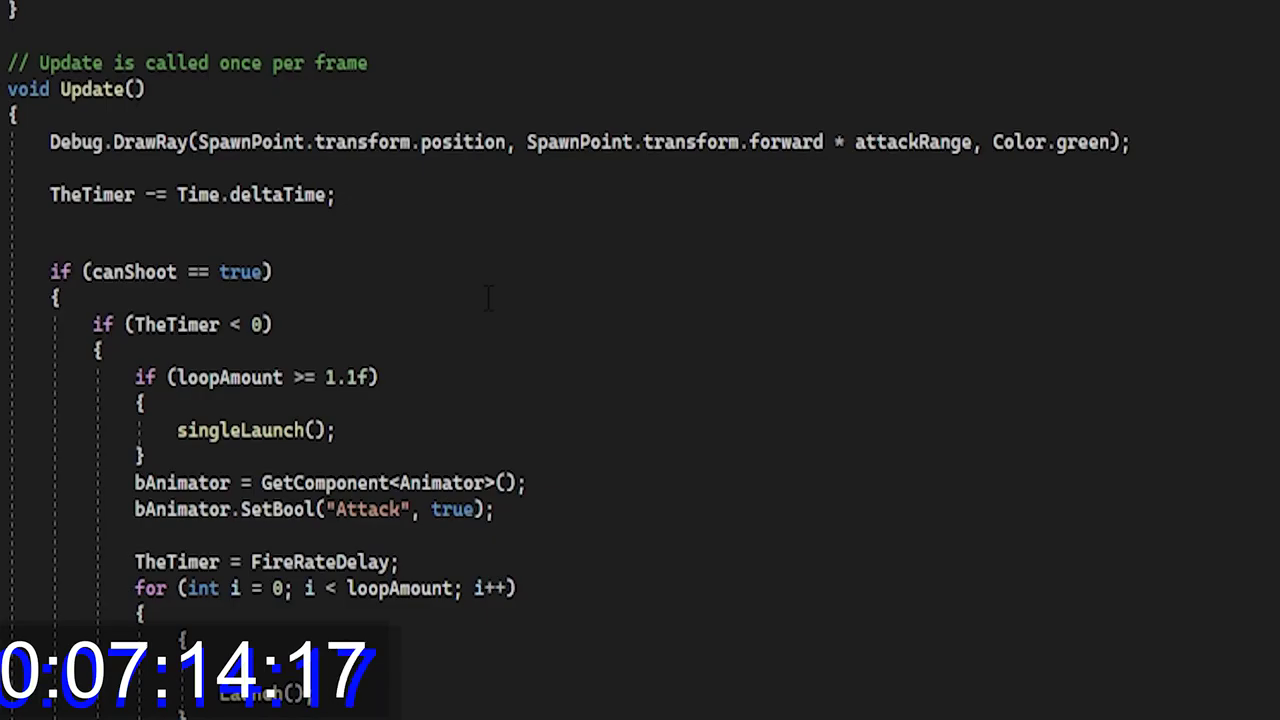
scroll(489, 300, "down", 6)
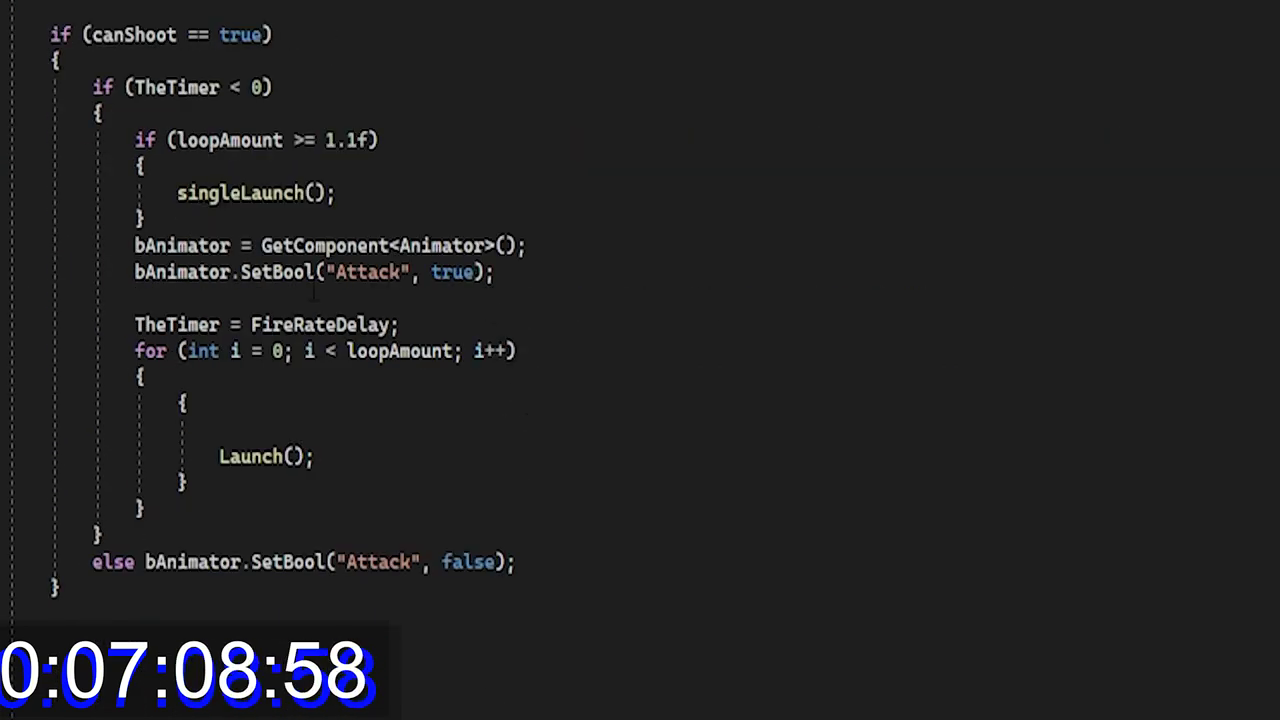
scroll(316, 290, "up", 3)
scroll(337, 462, "up", 8)
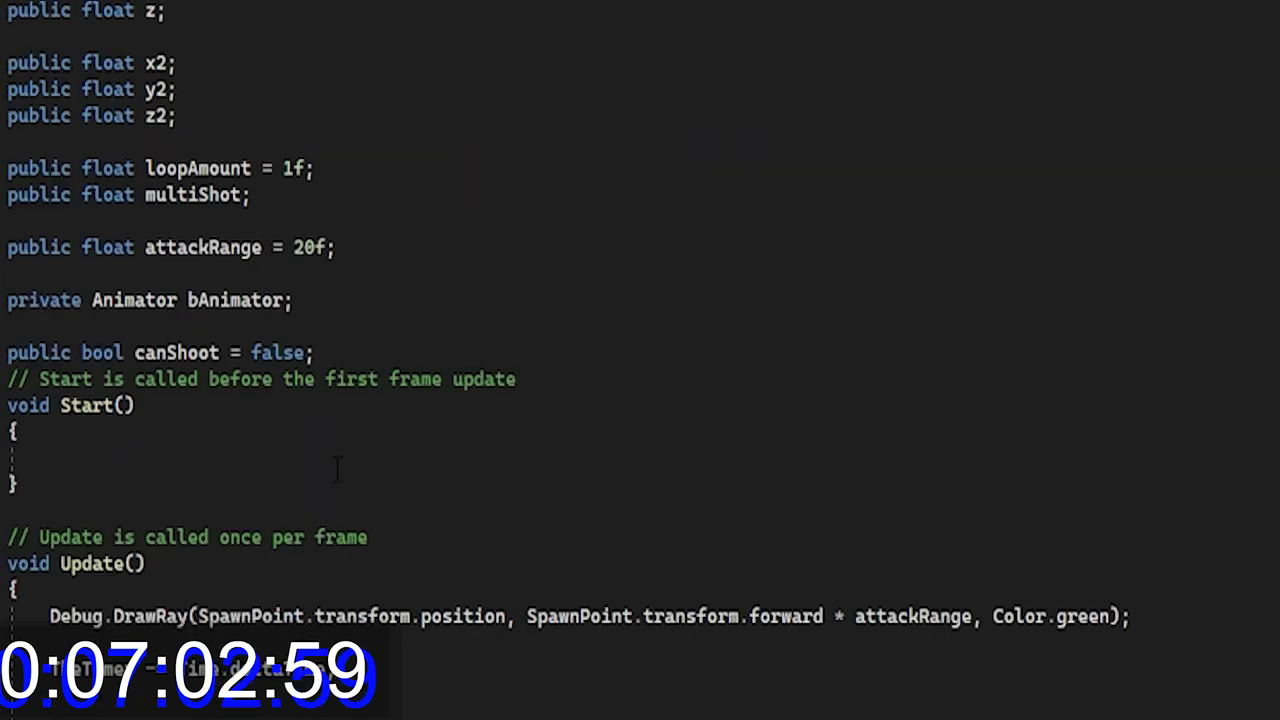
left_click(436, 483)
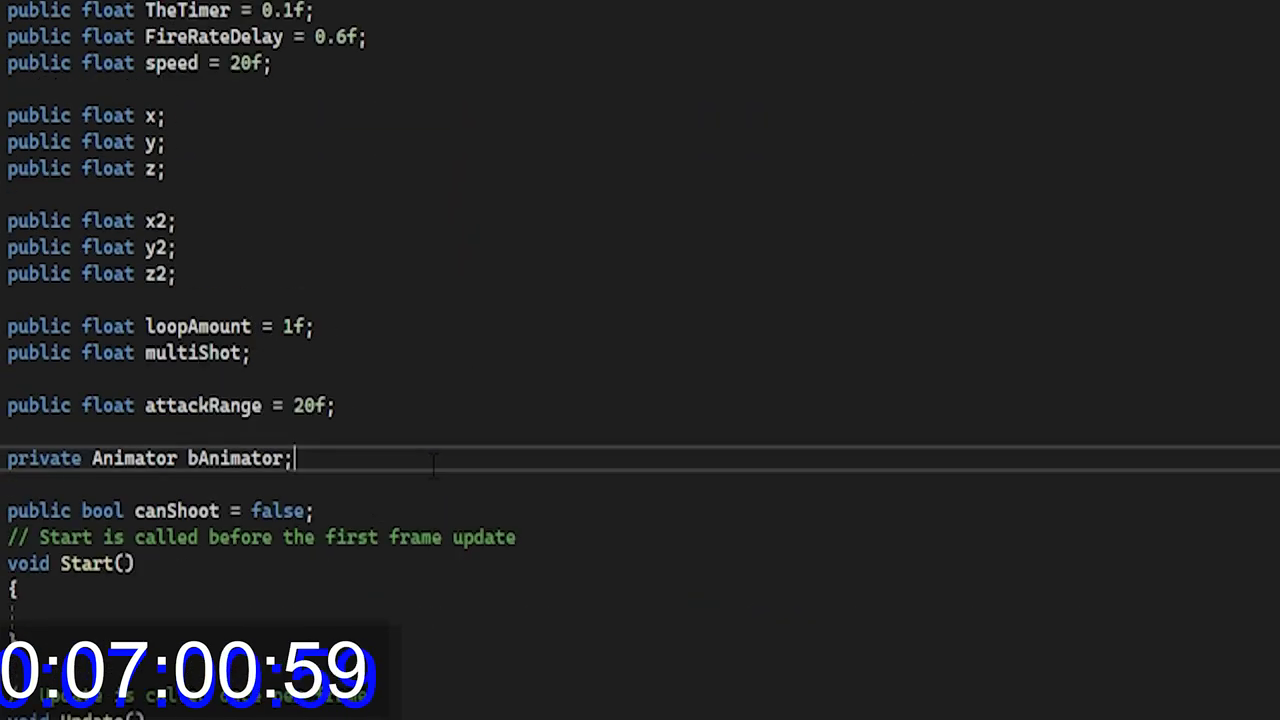
key("Return")
key("Return")
type("public bo")
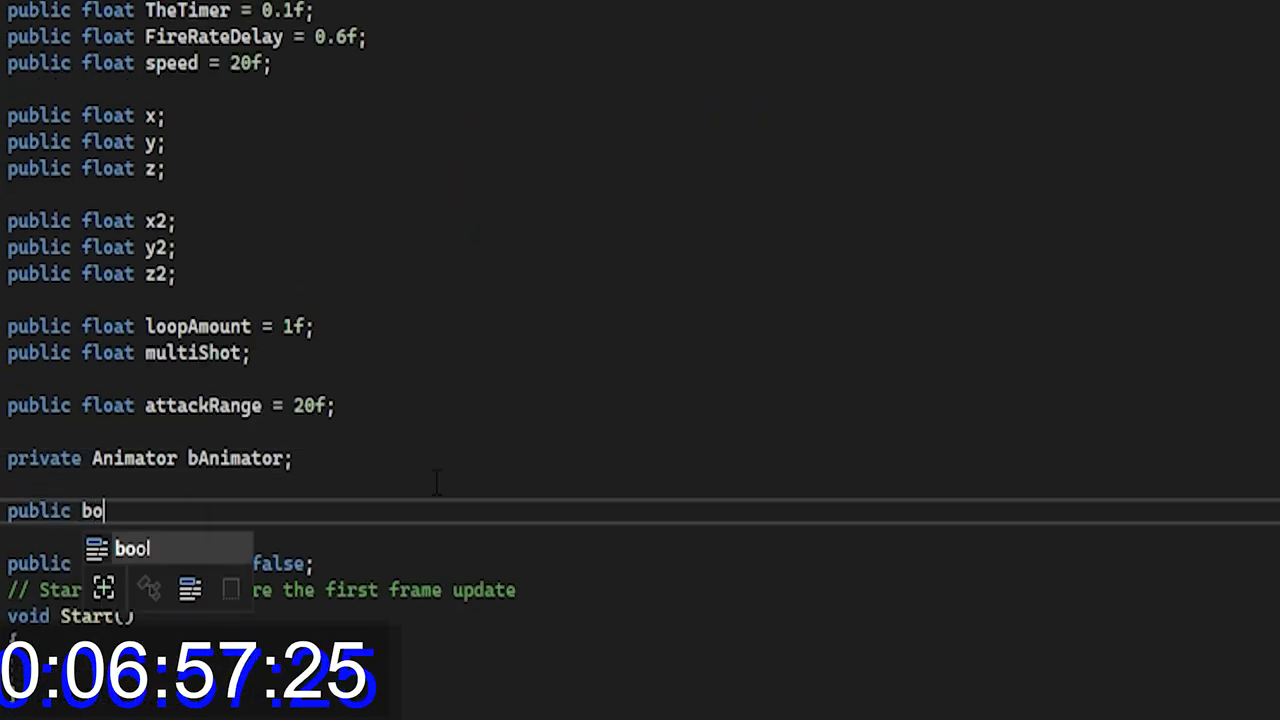
type("ol canAnm")
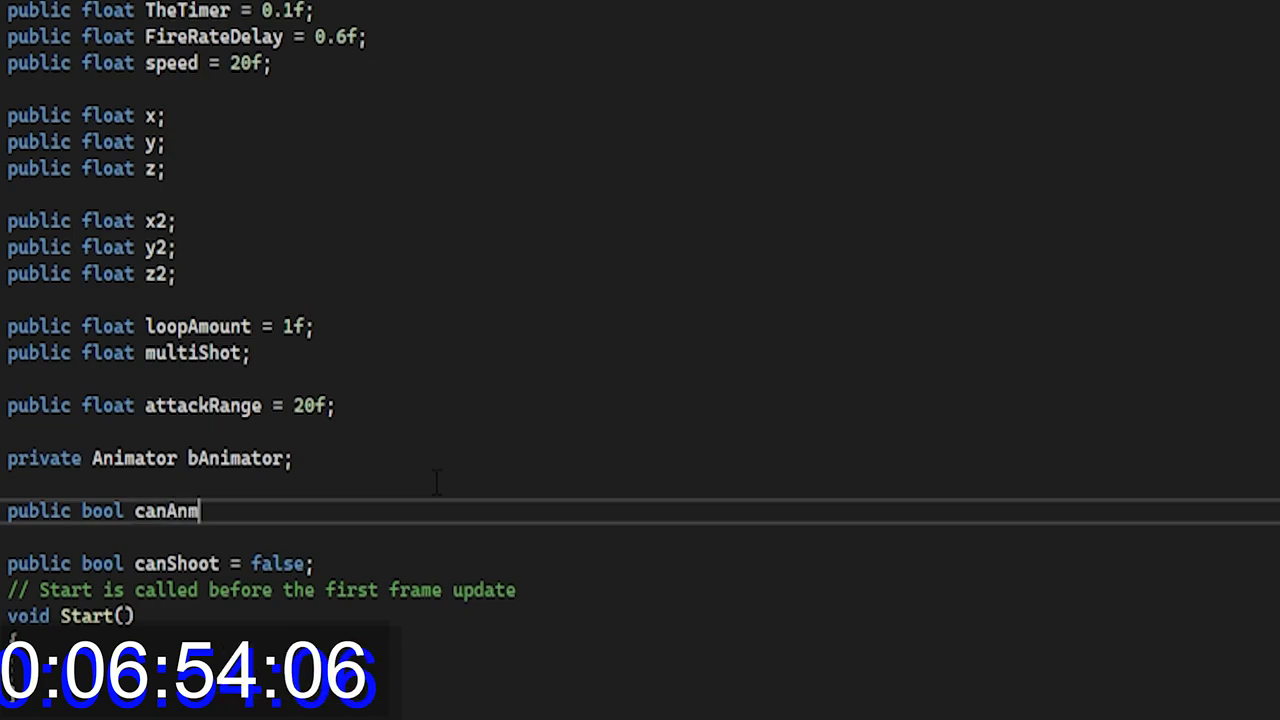
type("iate")
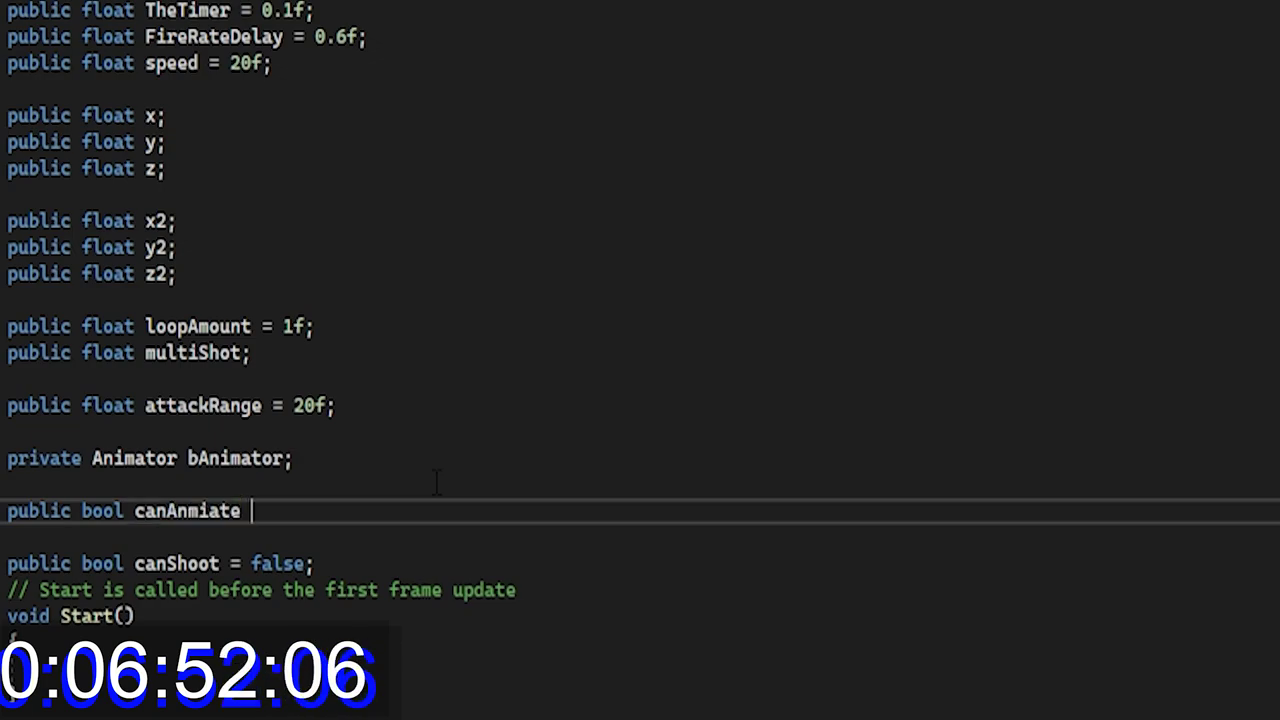
type(";=")
key("Tab")
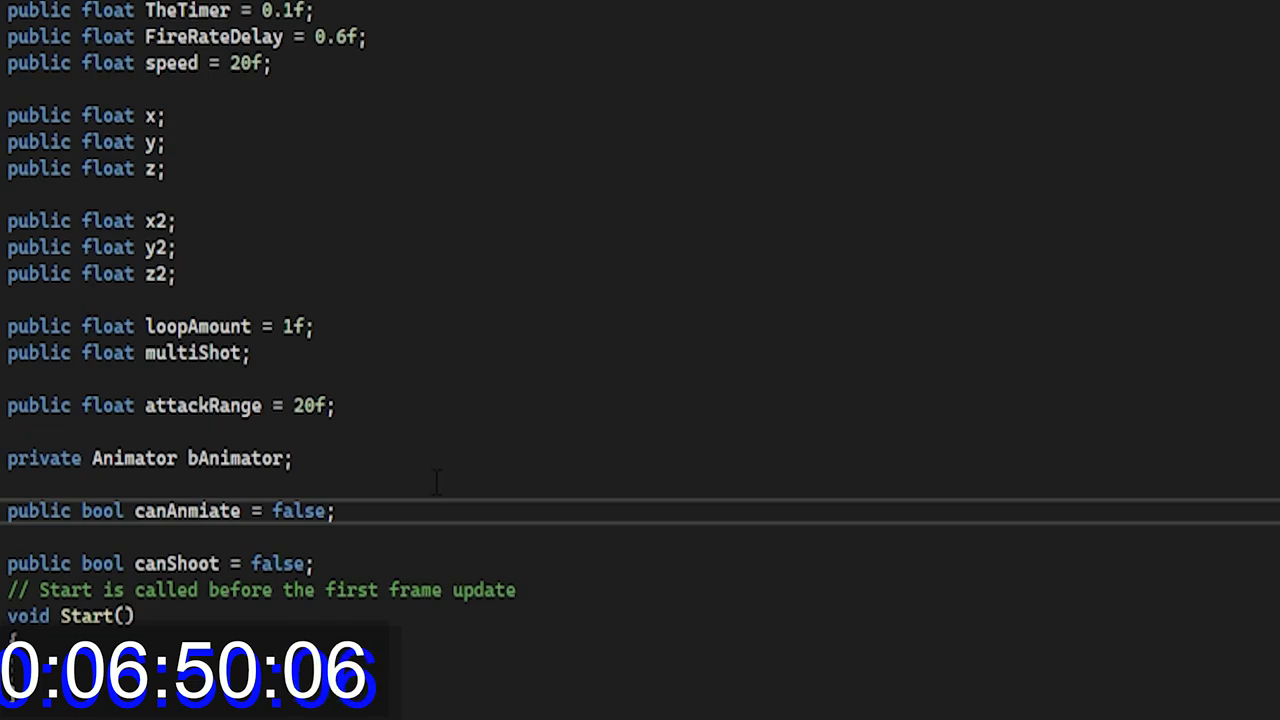
Begin an if statement in Update between the singleLaunch block and the bAnimator assignment
scroll(437, 483, "down", 7)
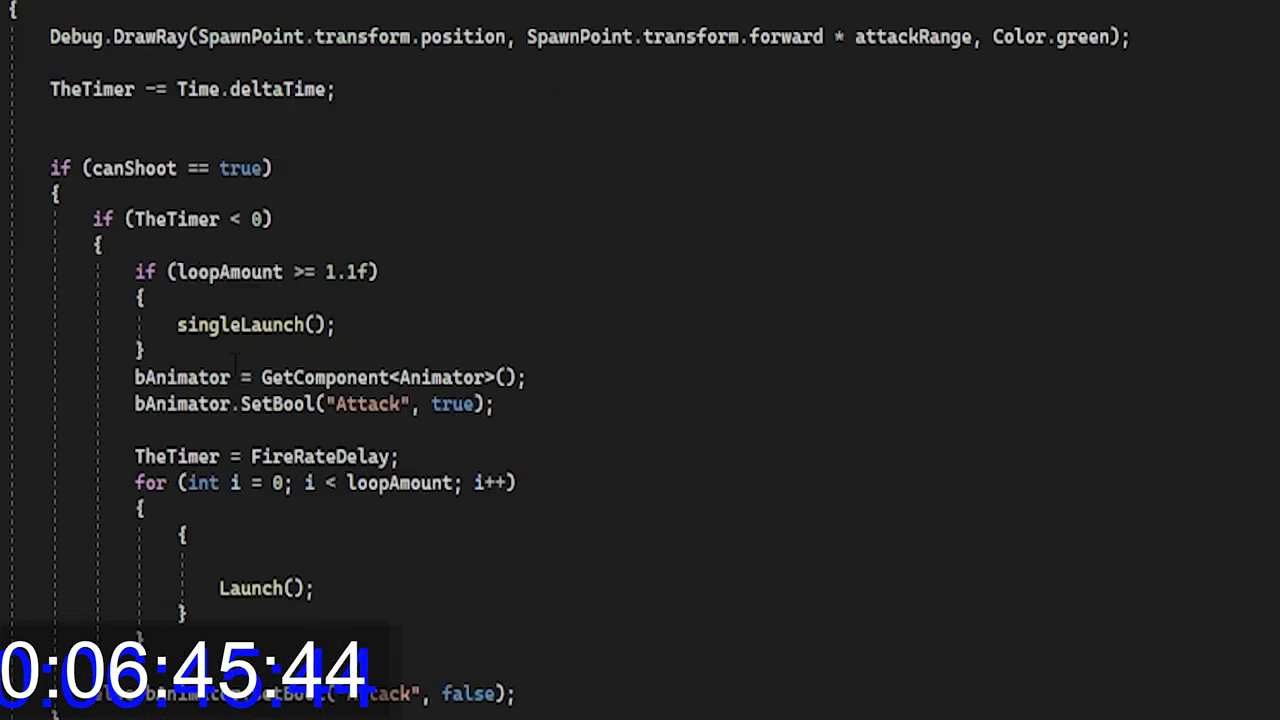
scroll(244, 390, "down", 3)
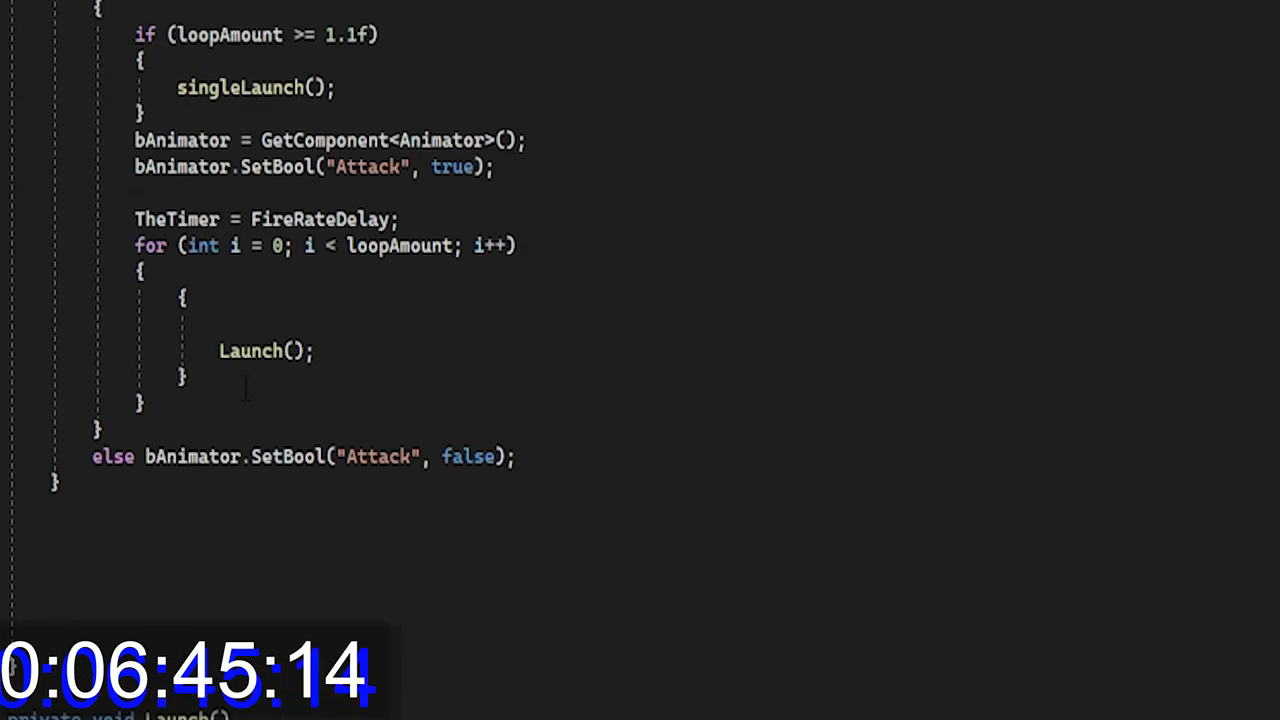
scroll(277, 312, "up", 2)
left_click(267, 271)
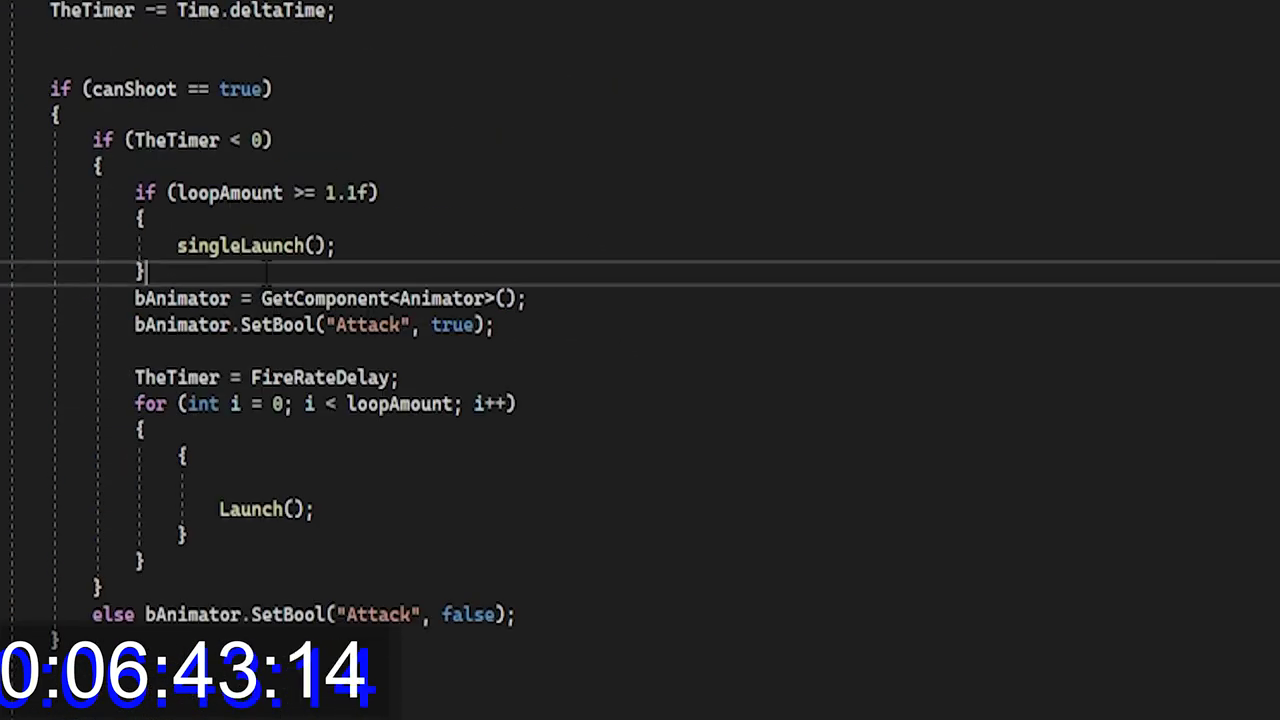
left_click_drag(125, 298, 700, 335)
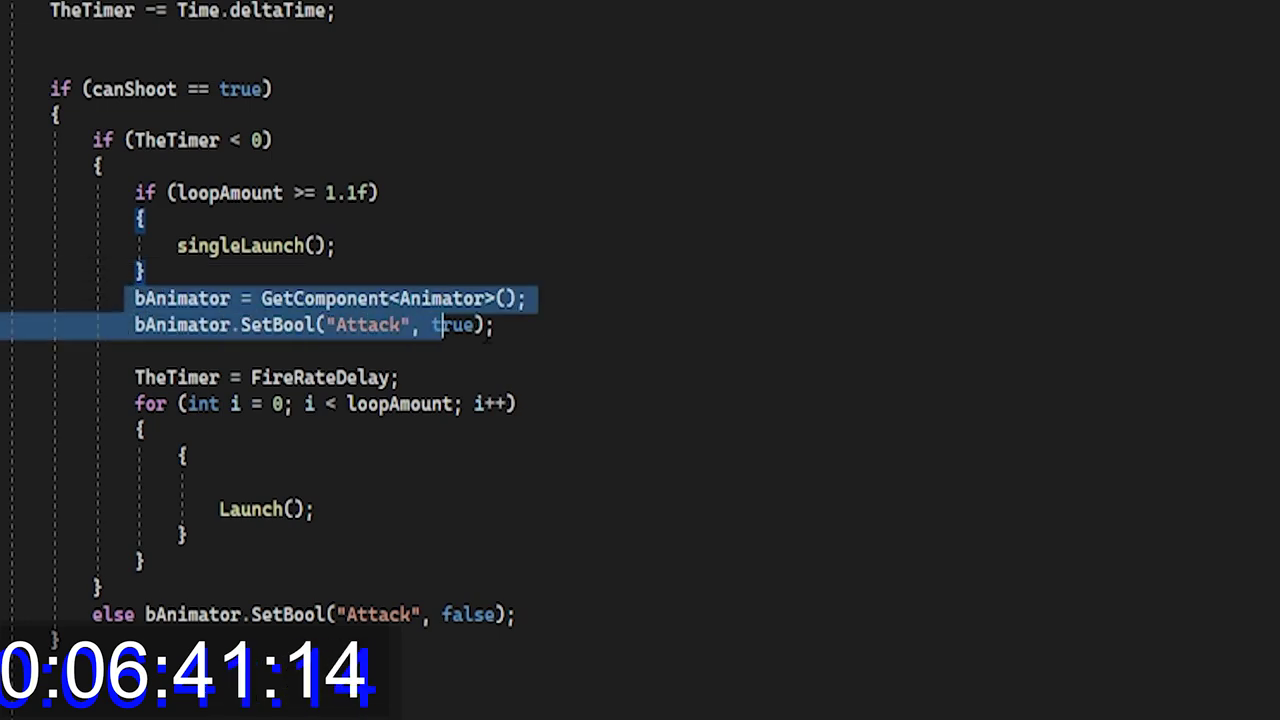
left_click(643, 338)
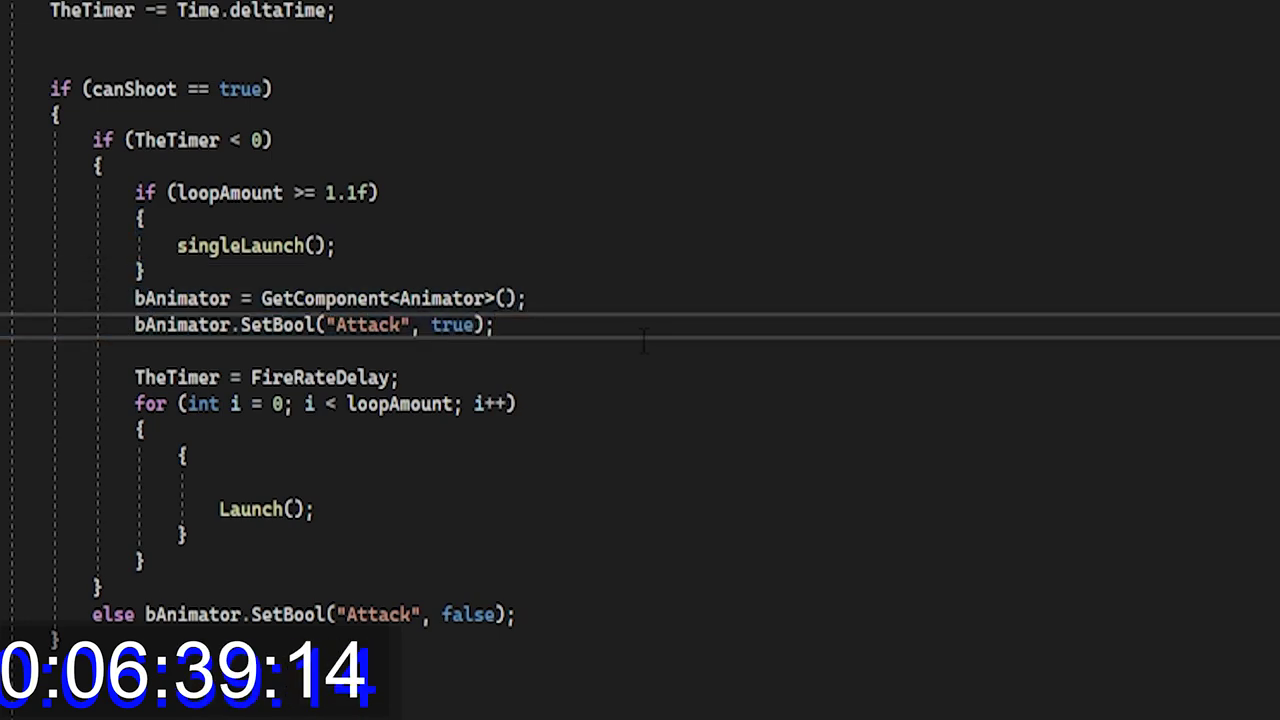
left_click(341, 268)
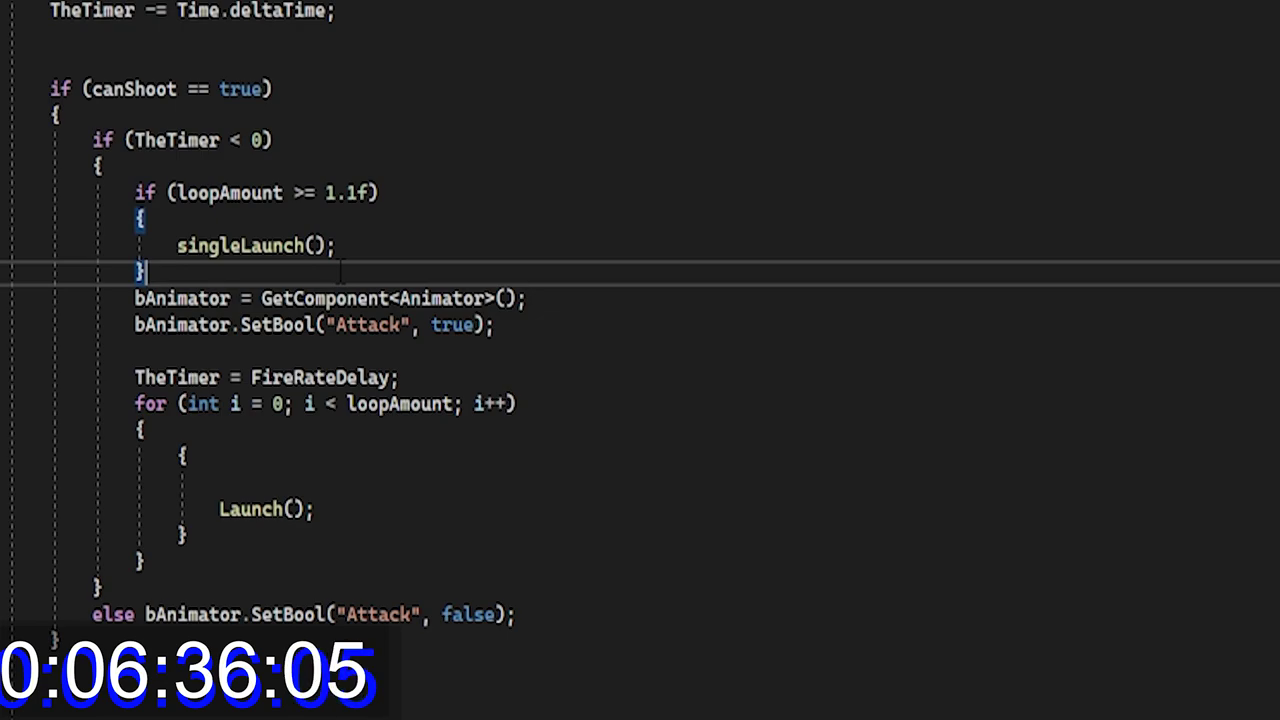
key("Return")
key("Return")
type("if")
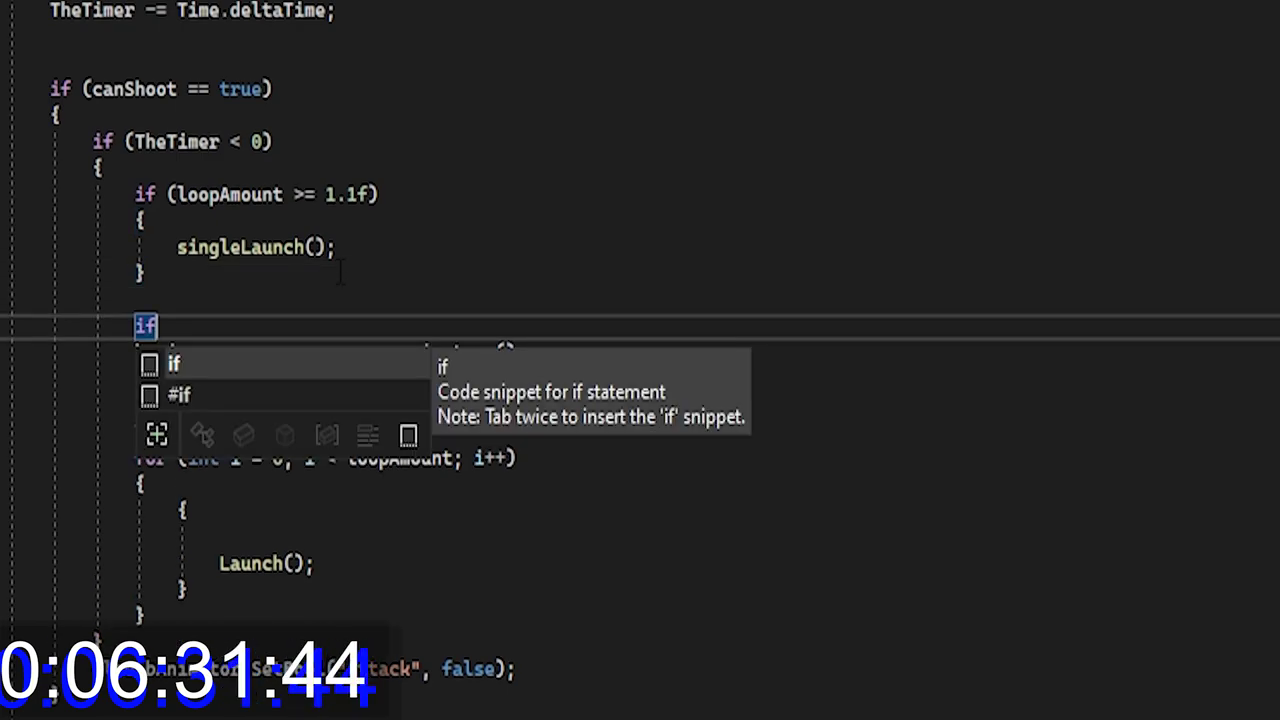
type("(")
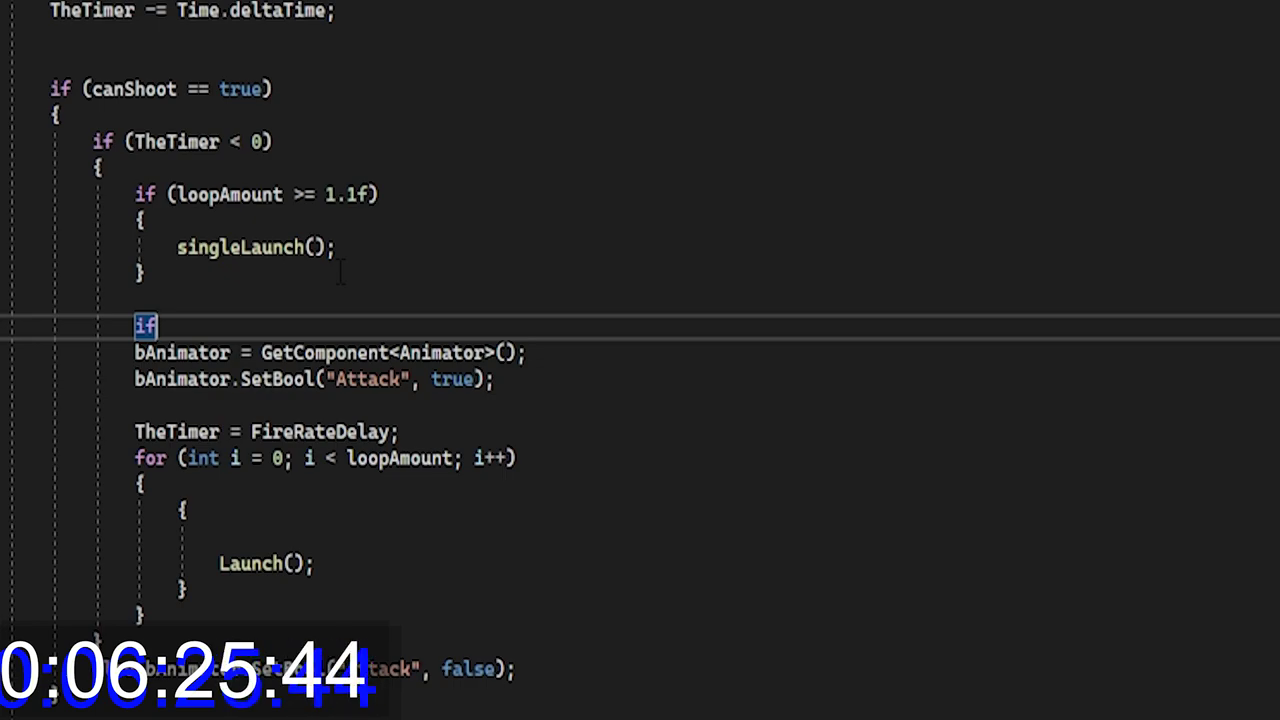
Check the new variable's spelling and complete the if statement with the condition canAnmiate == true and an empty block
scroll(341, 271, "up", 12)
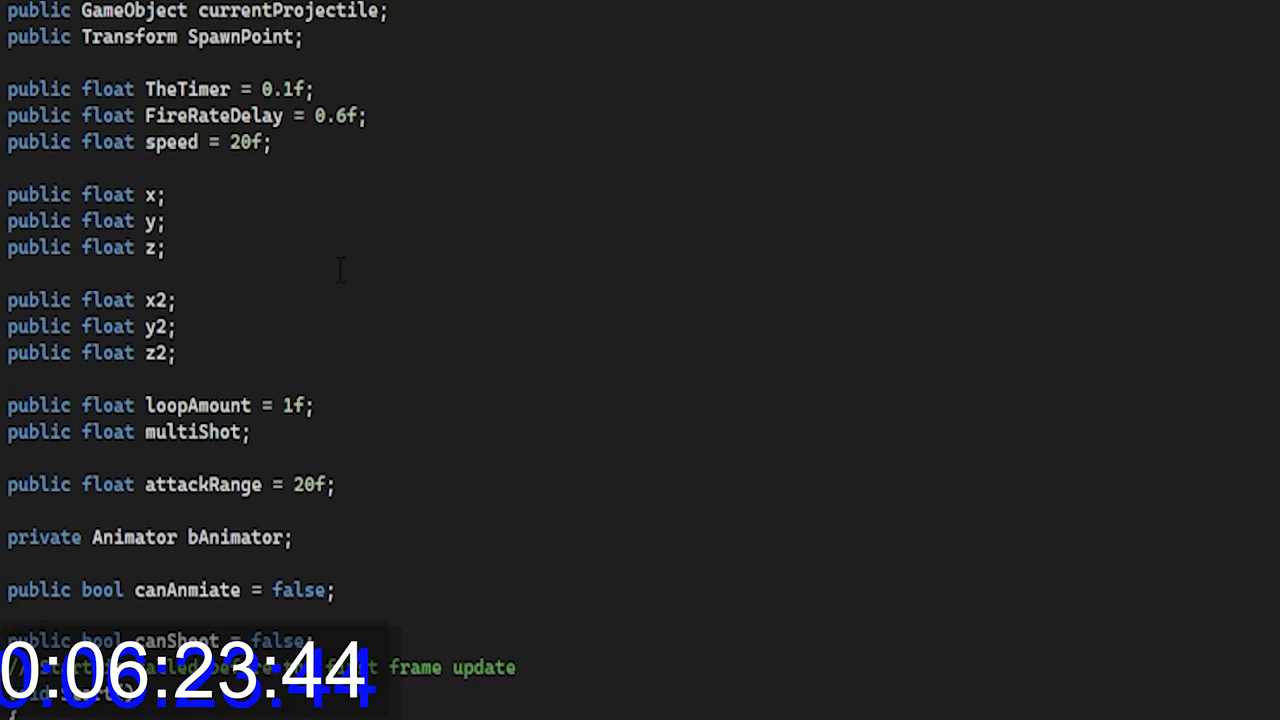
scroll(341, 271, "down", 12)
type("(")
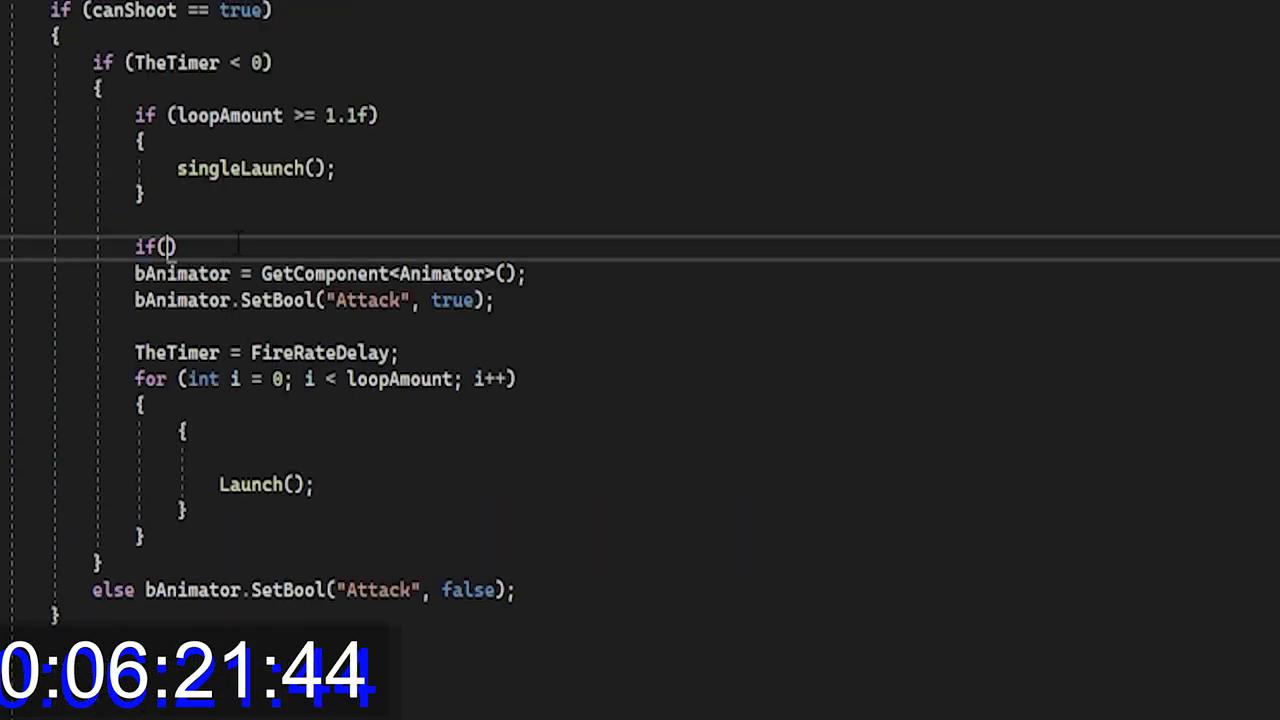
key("BackSpace")
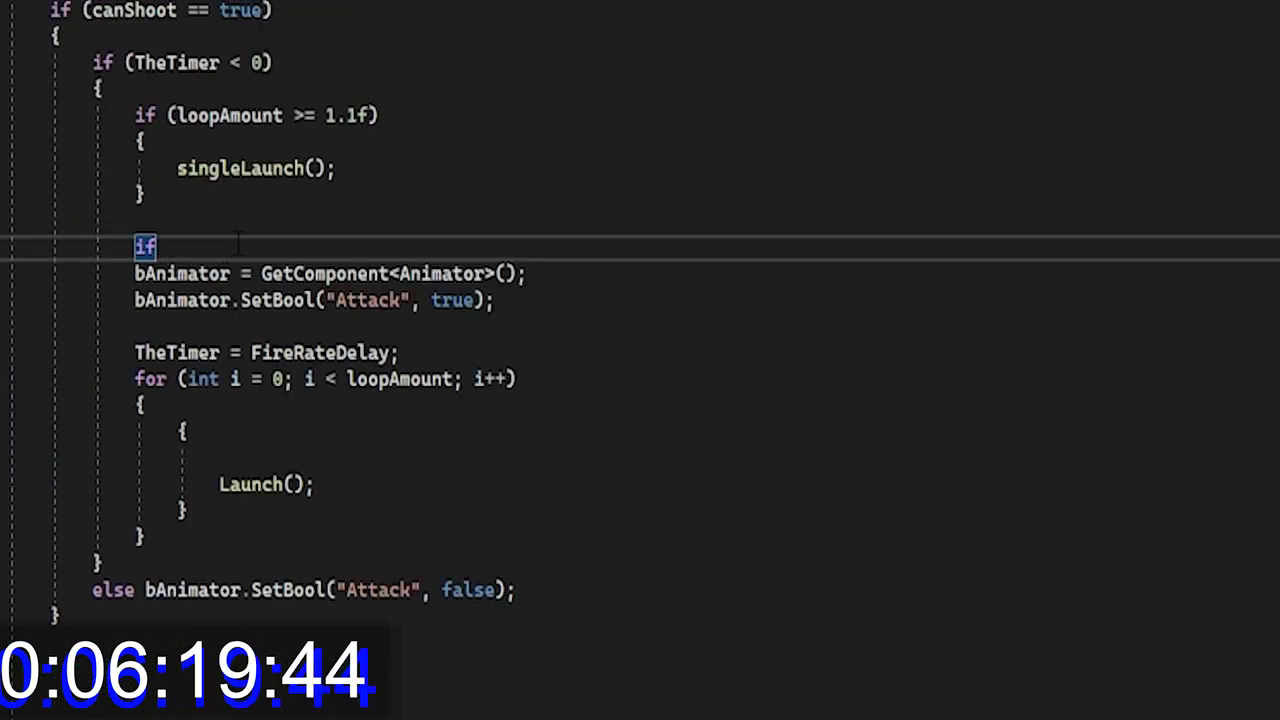
type("(")
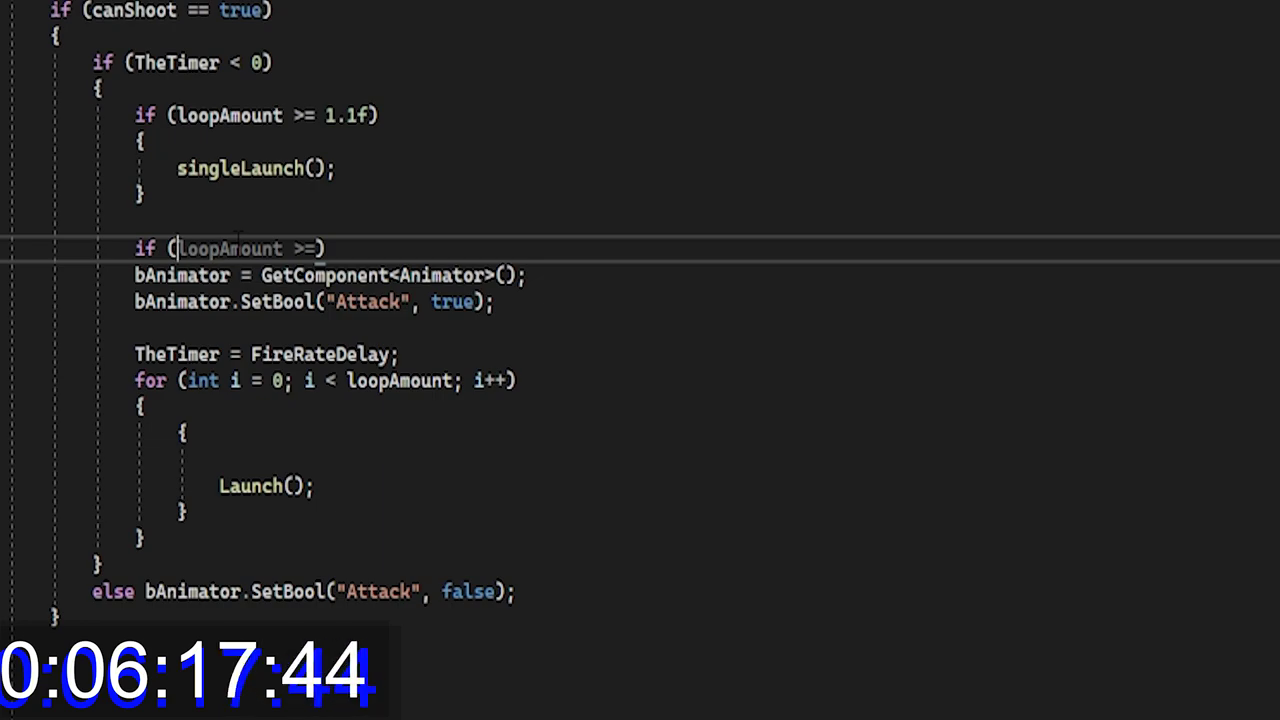
type("canAnmiate")
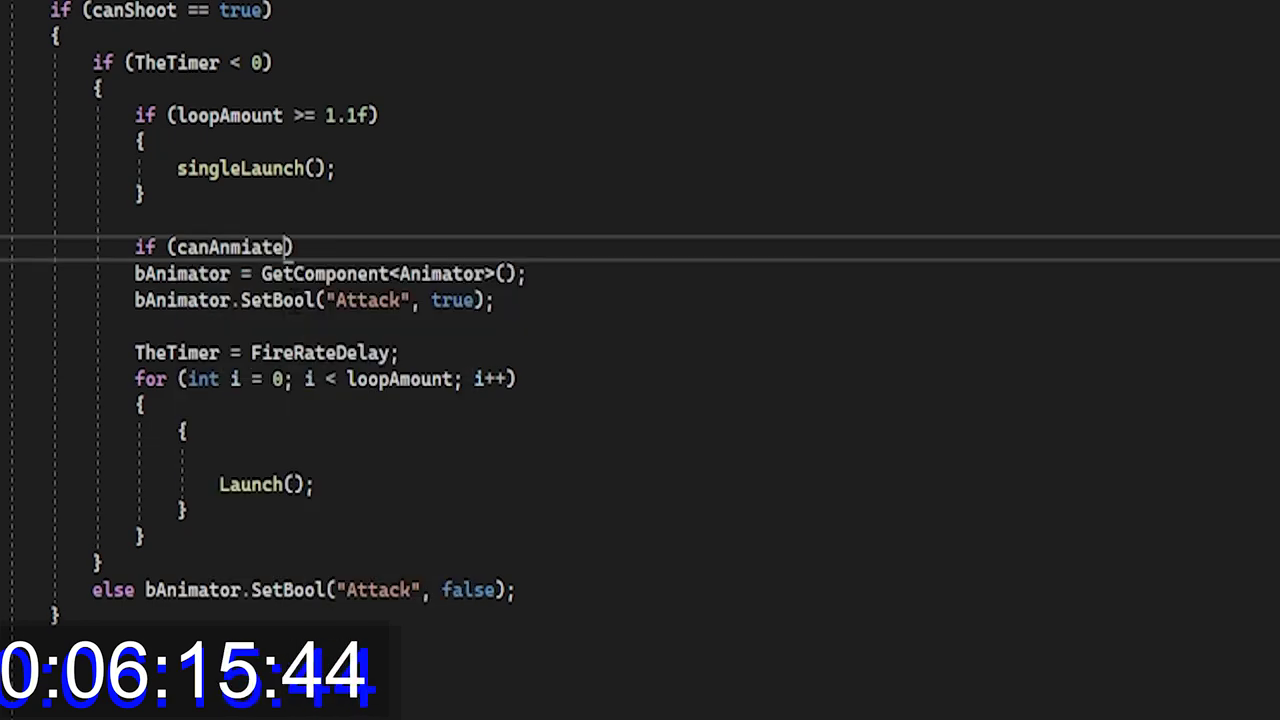
key("Tab")
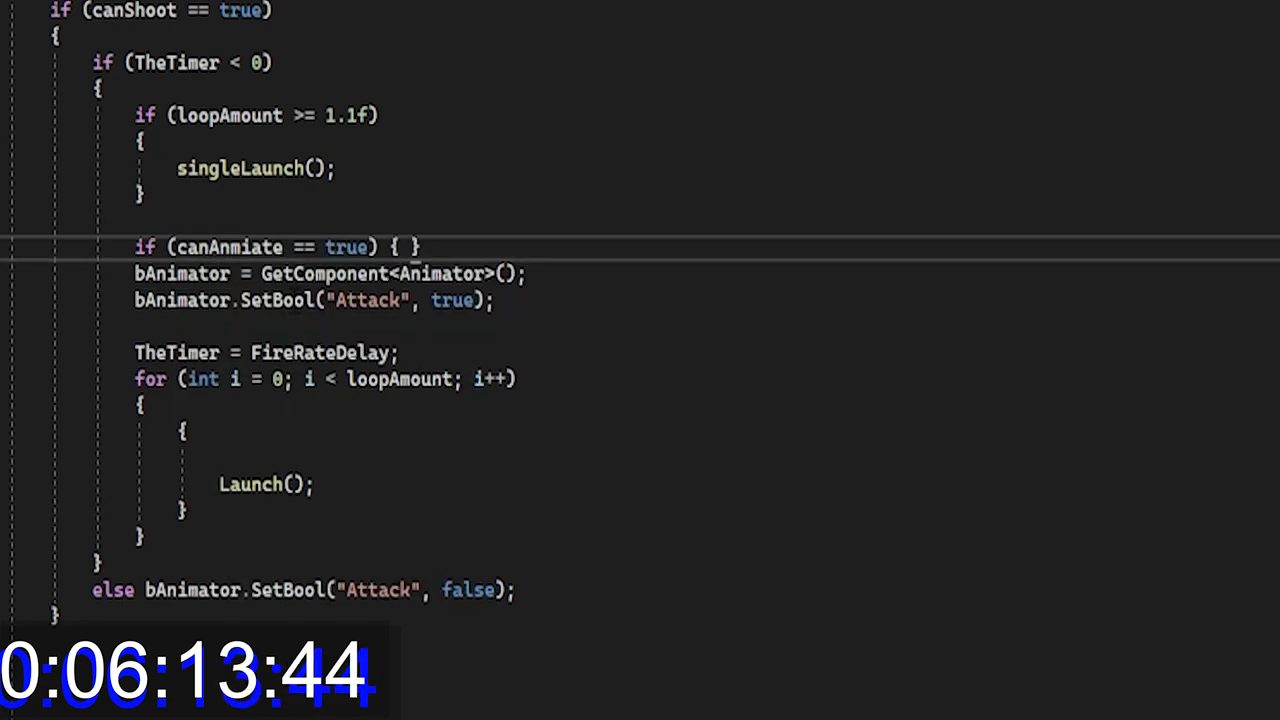
key("Return")
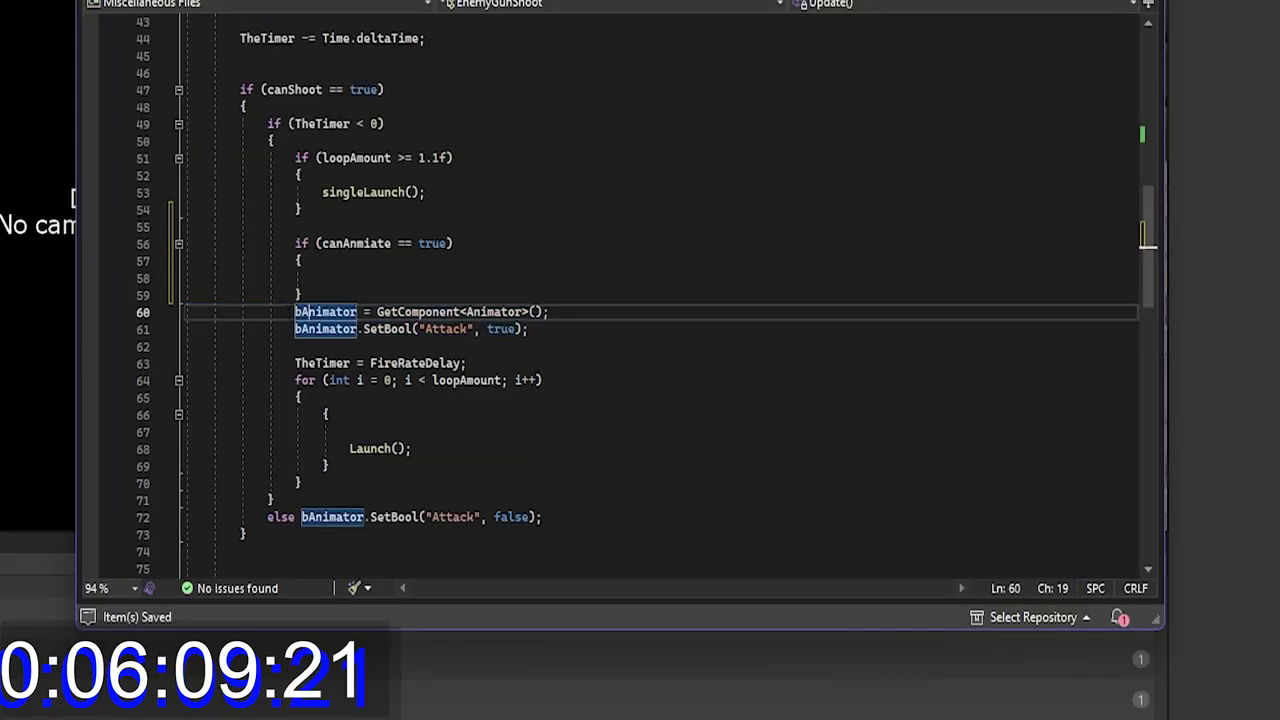
Move the bAnimator assignment and SetBool("Attack", true) lines into the canAnmiate block, and guard the else branch's SetBool with the same condition
left_click_drag(295, 311, 631, 337)
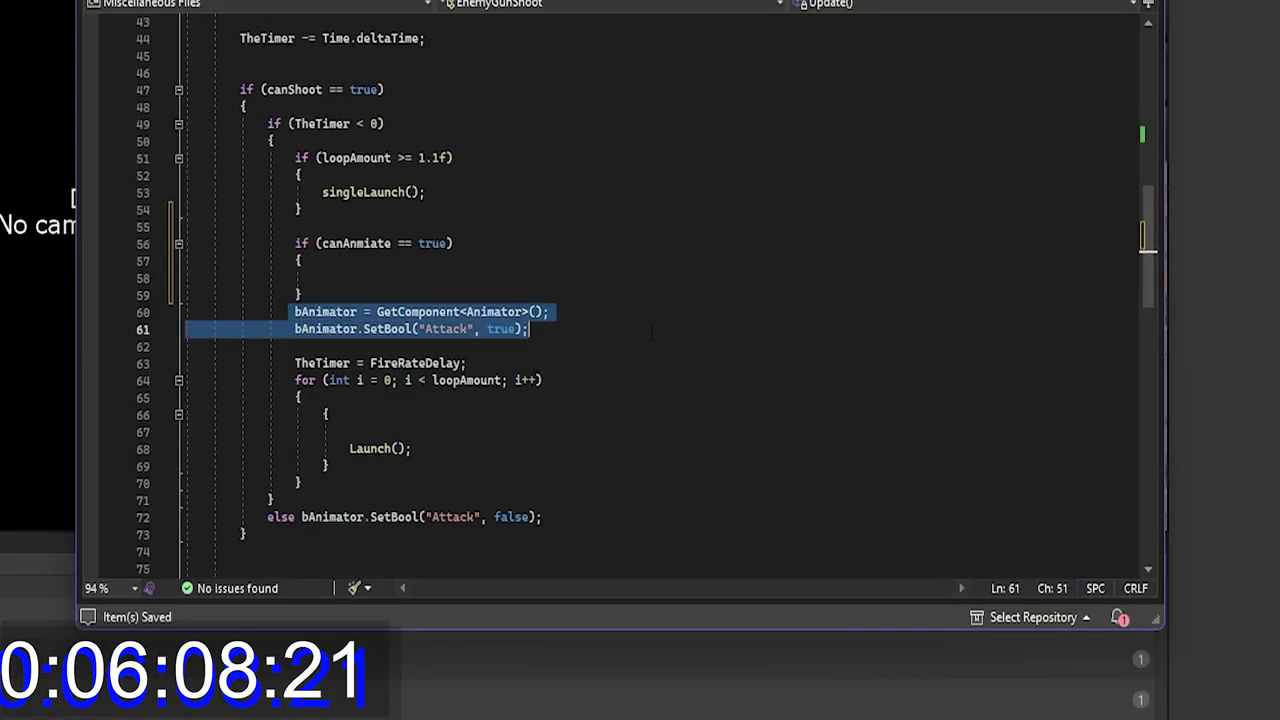
key("ctrl+x")
left_click(337, 278)
key("ctrl+v")
left_click(337, 331)
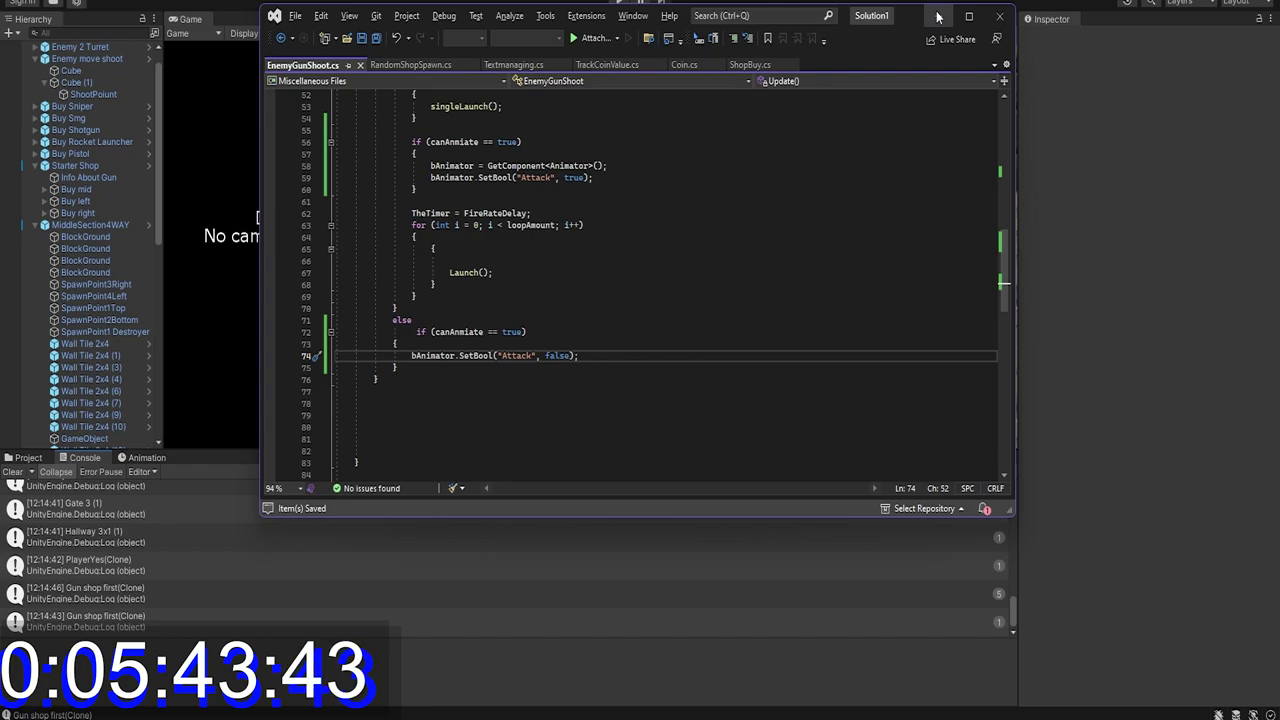
Switch back to Unity and review the component settings of the Enemy move shoot and Enemy 2 Turret prefabs, including Can Anmiate
left_click(938, 16)
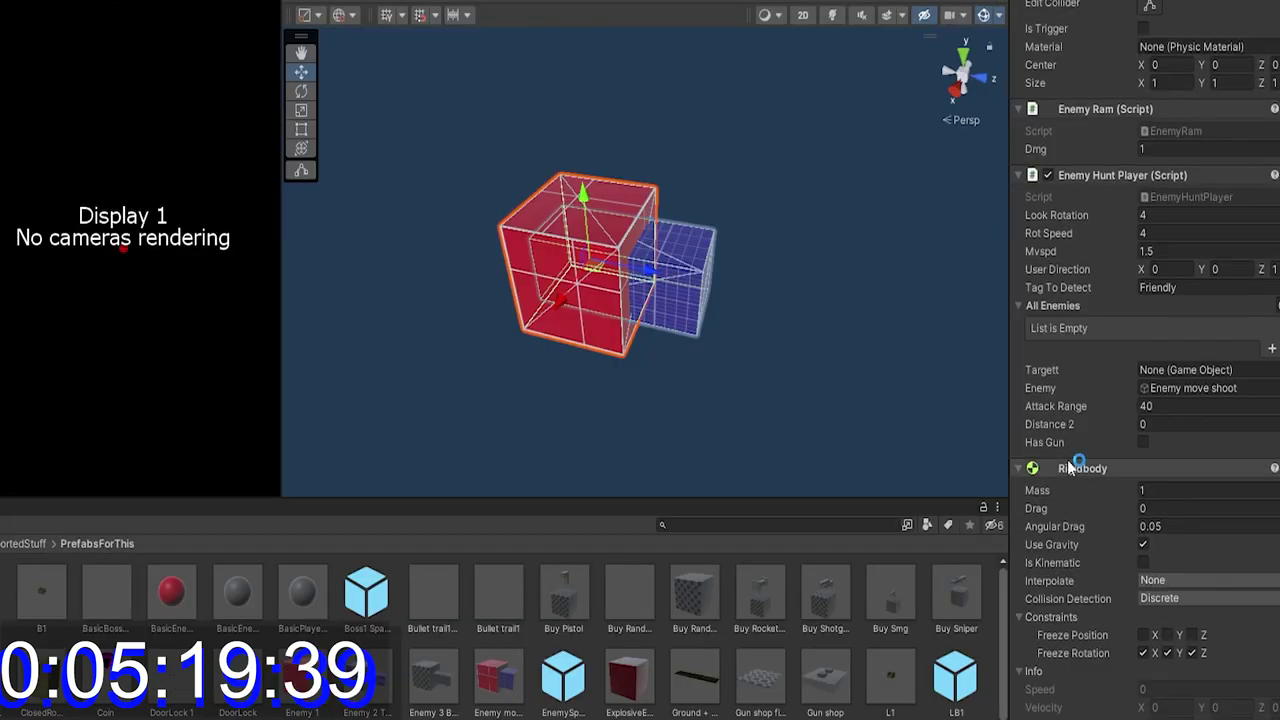
scroll(1080, 462, "down", 5)
scroll(1081, 461, "down", 5)
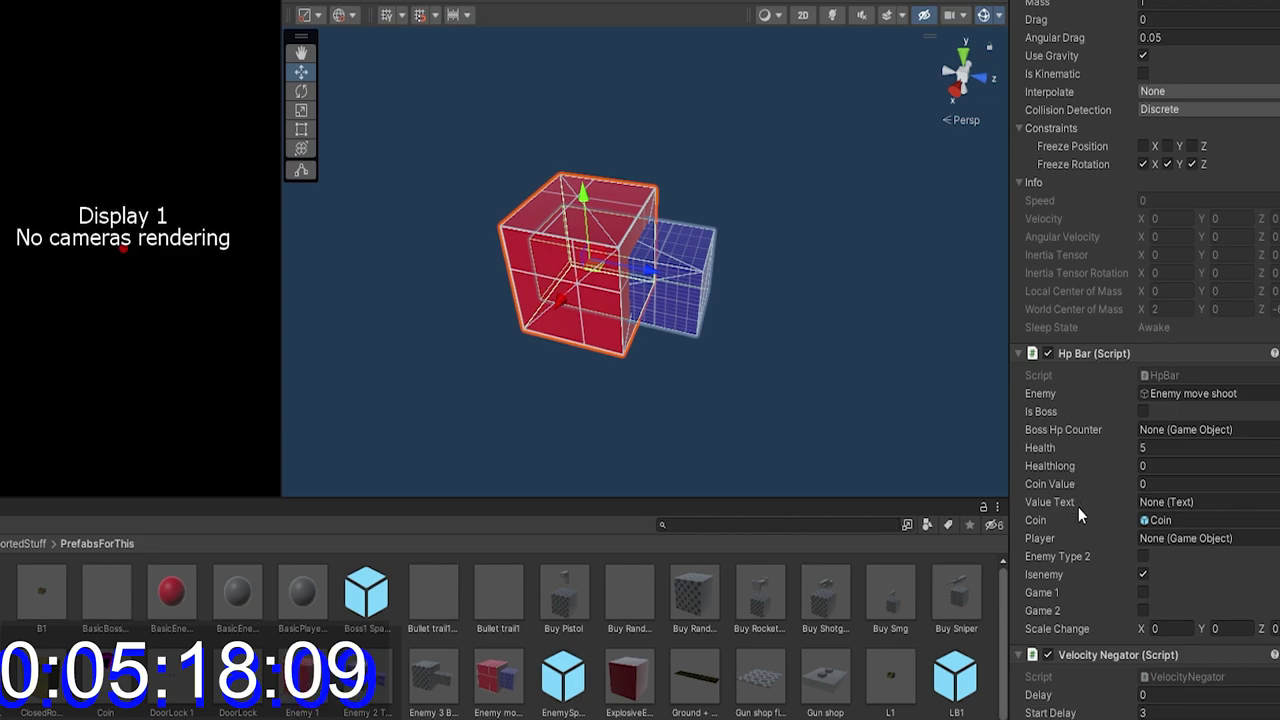
scroll(1105, 604, "down", 8)
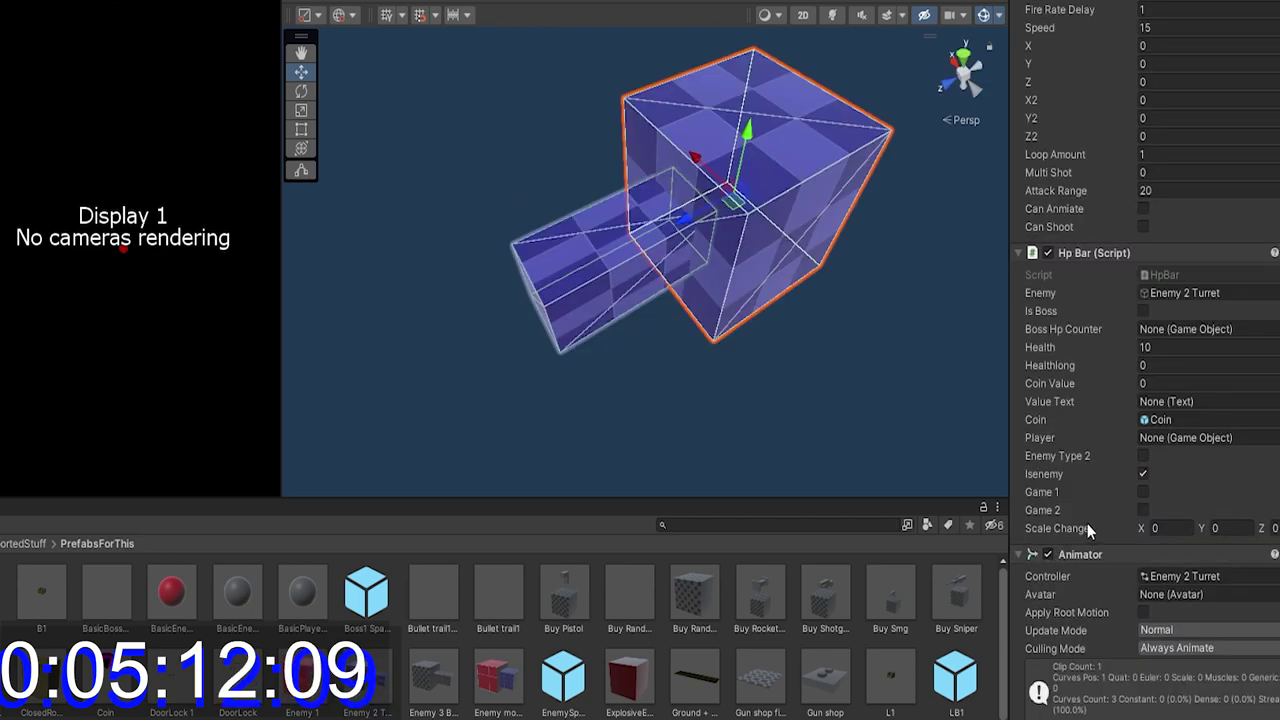
scroll(1087, 523, "up", 5)
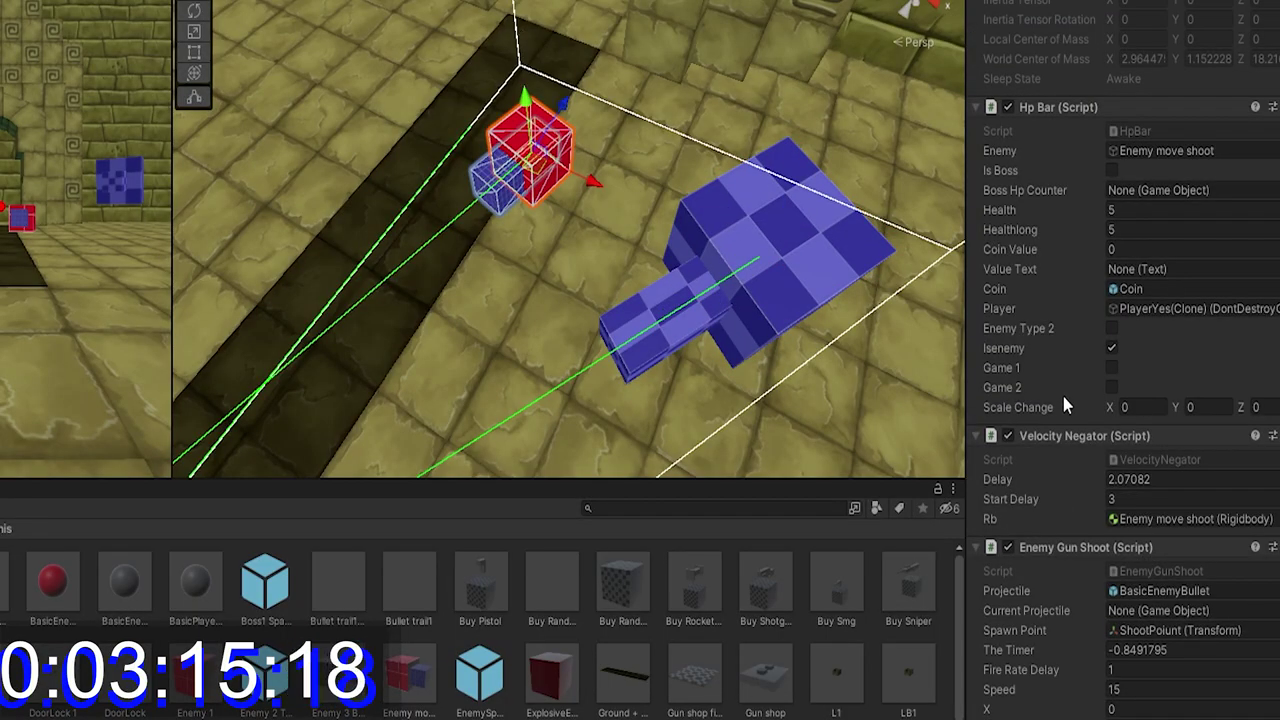
Compare the Enemy Gun Shoot and Hp Bar settings of the Enemy move shoot and Enemy 2 Turret prefabs
scroll(1058, 500, "down", 5)
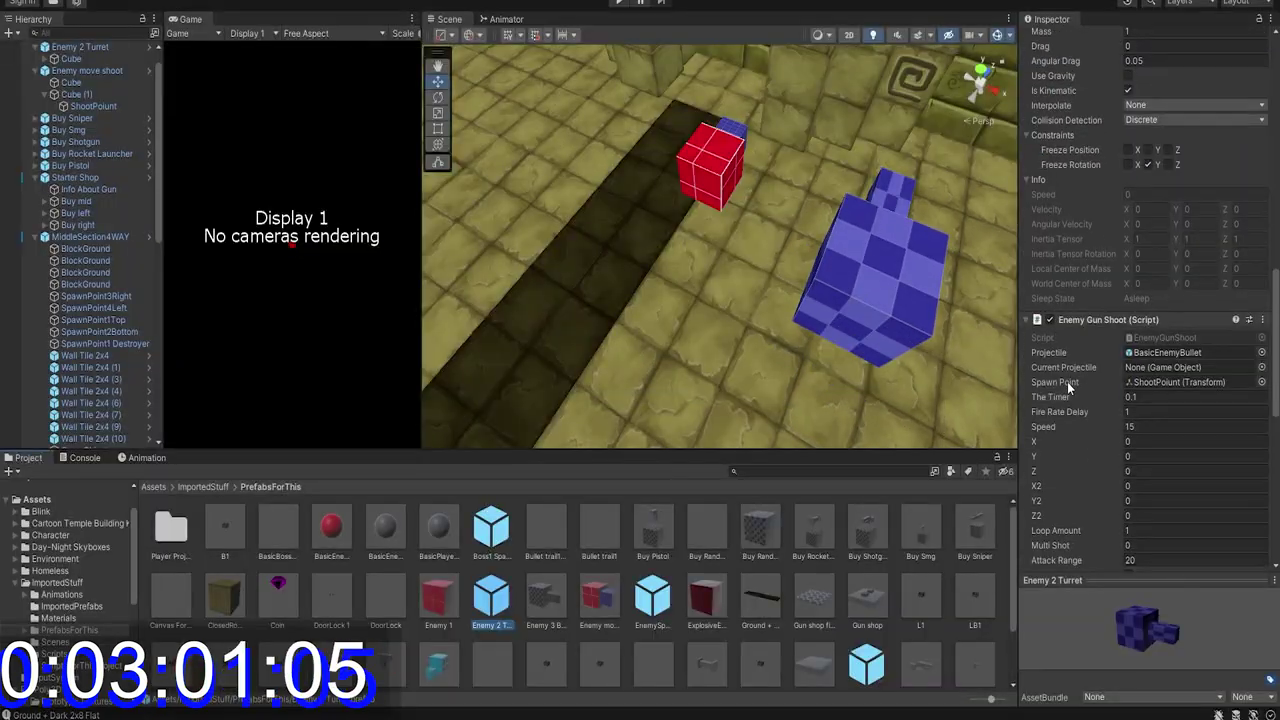
scroll(1062, 388, "down", 6)
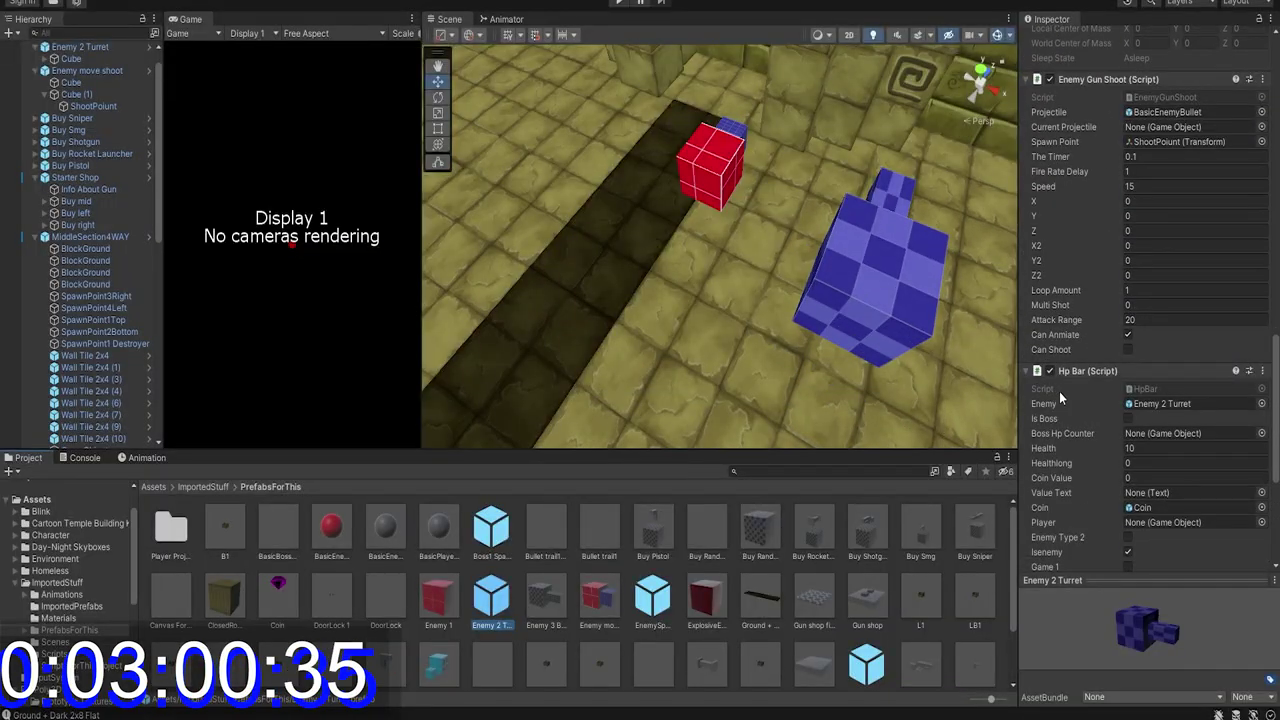
scroll(1051, 390, "up", 3)
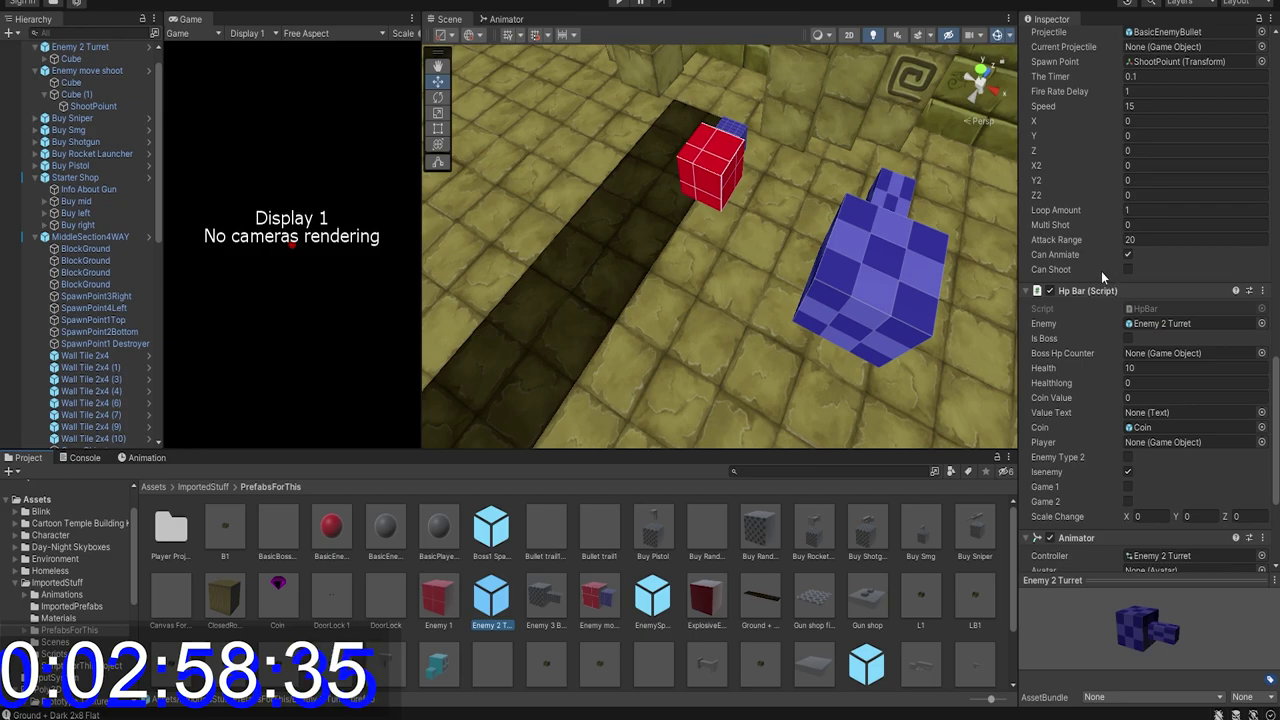
scroll(1101, 271, "up", 4)
Open the EnemyGunShoot script, check the canAnmiate and canShoot declarations against the Update code, and return to the Unity editor
right_click(1089, 155)
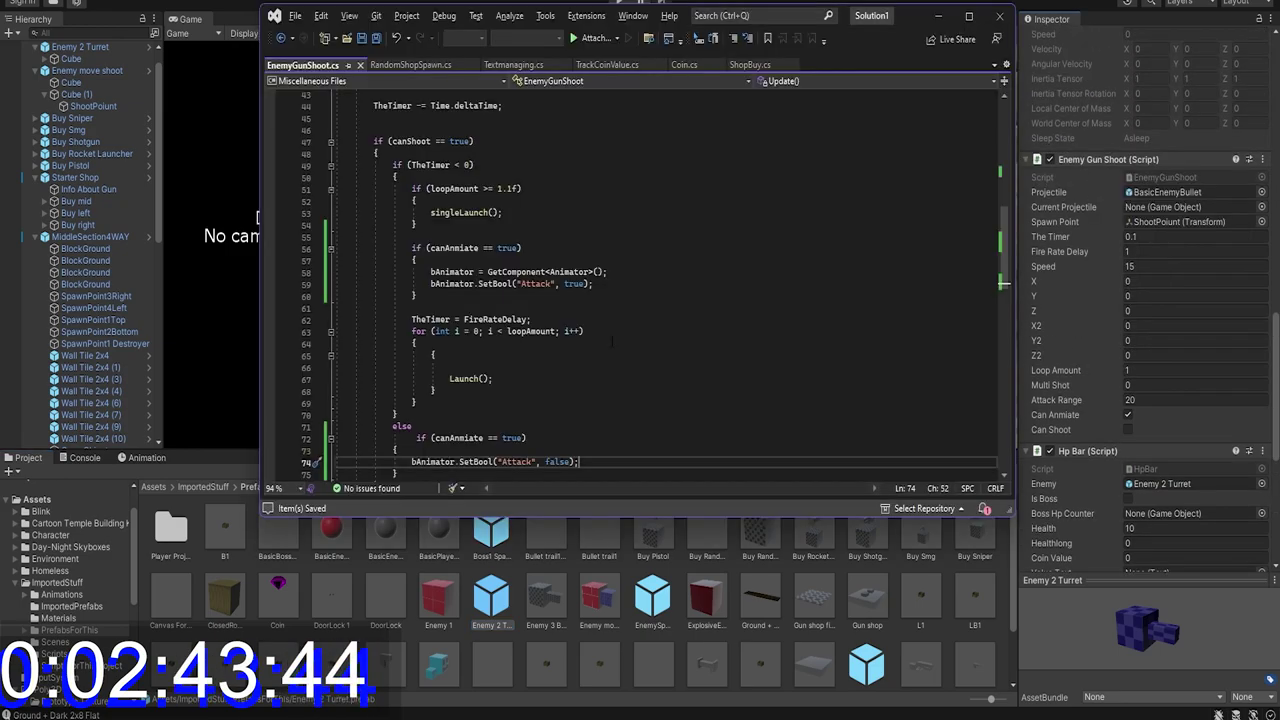
scroll(612, 317, "up", 9)
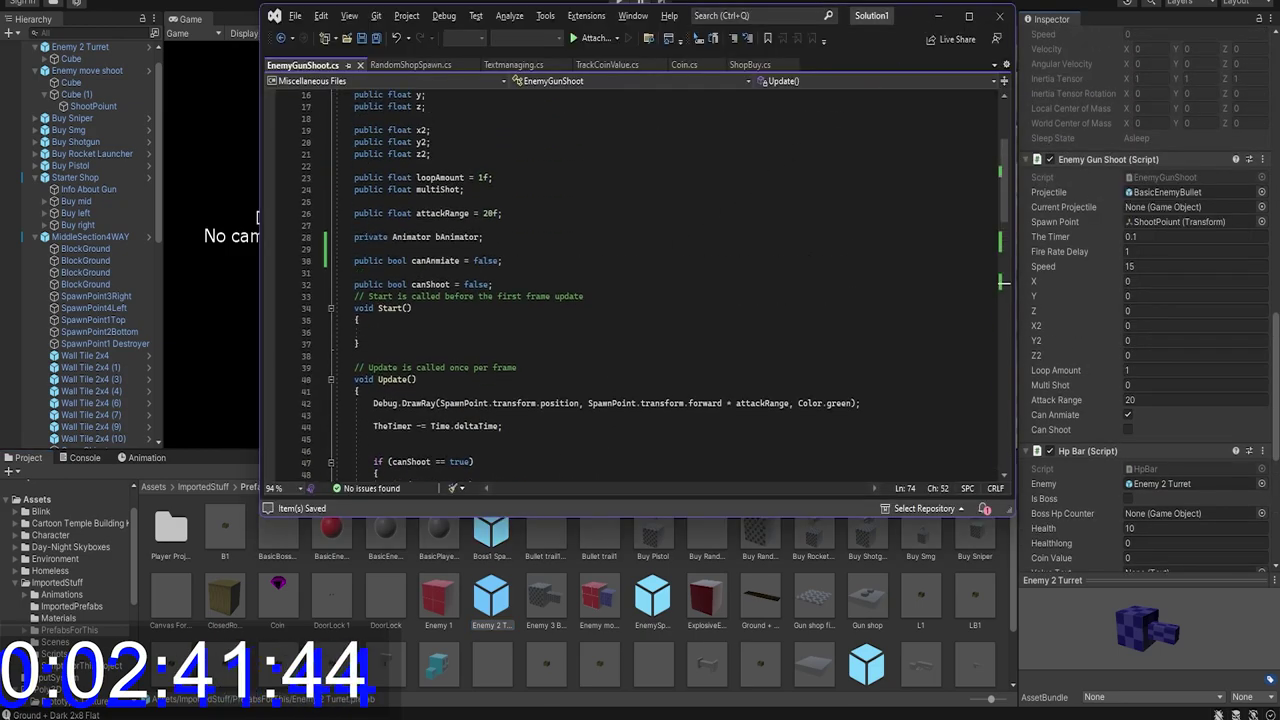
left_click(940, 16)
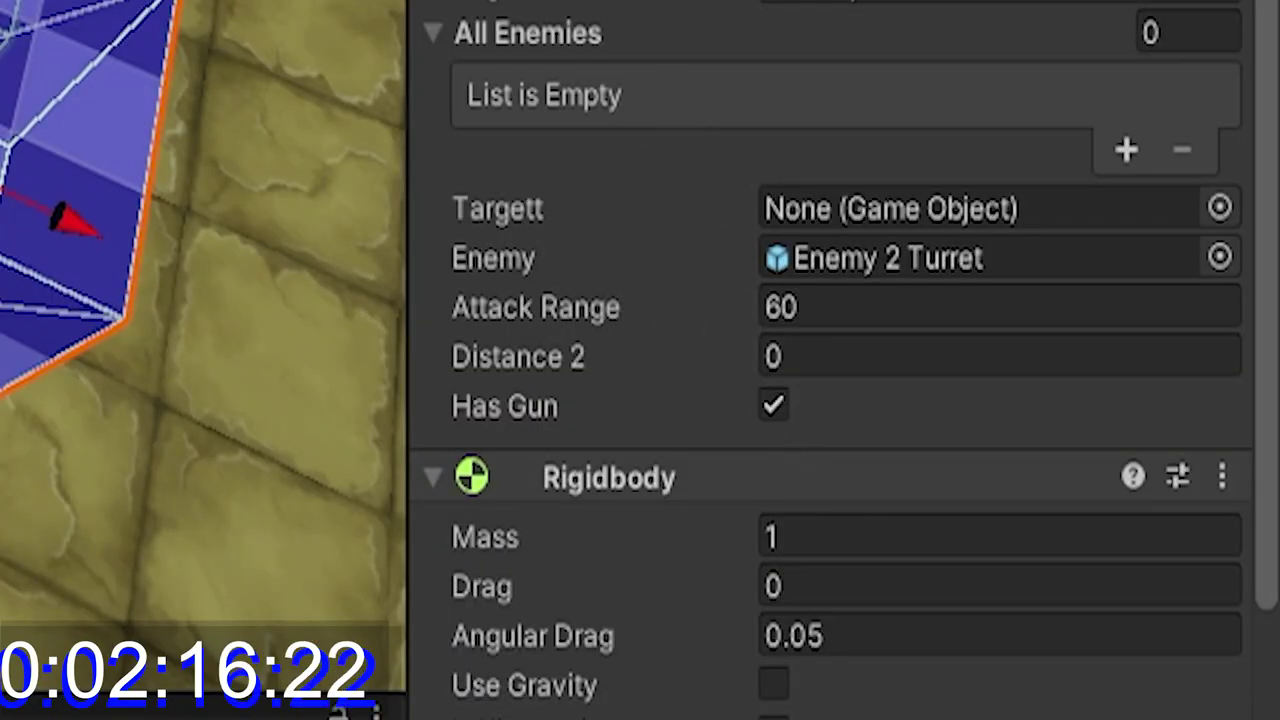
Check the Enemy 2 Turret's Enemy Hunt Player settings, then select Enemy move shoot and test its behaviour in play mode
right_click(628, 2)
left_click(752, 393)
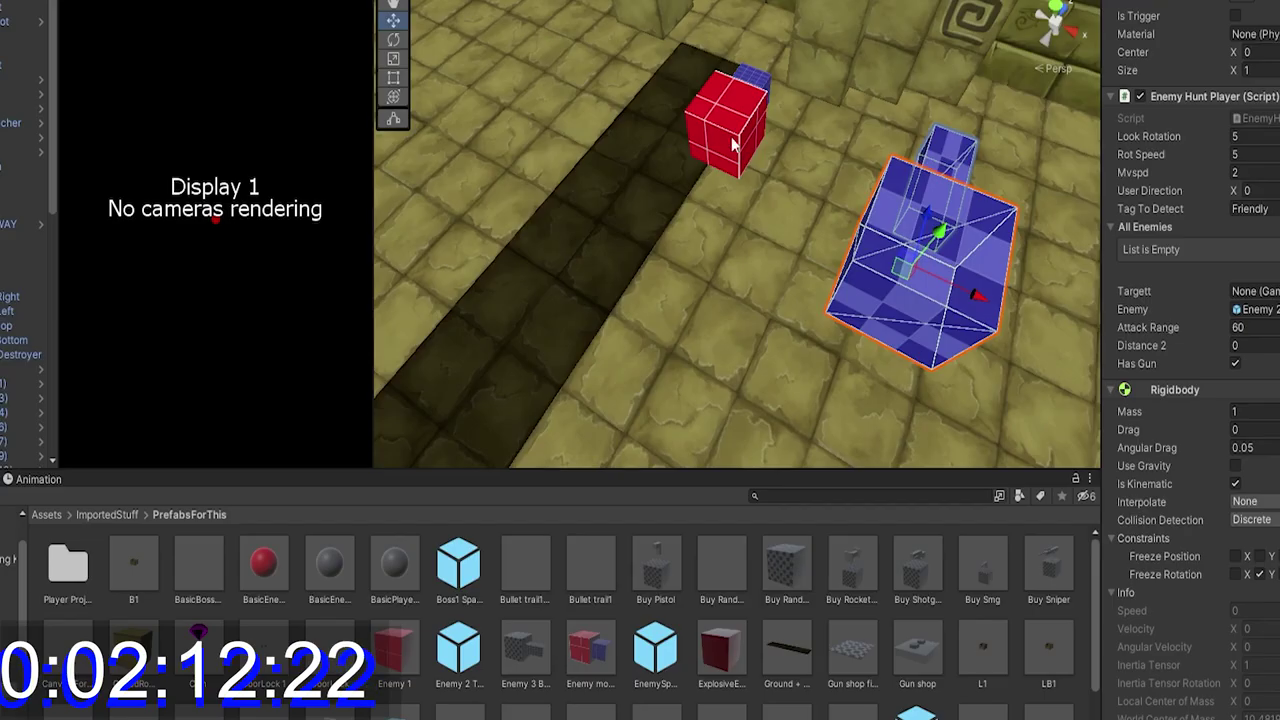
left_click(722, 138)
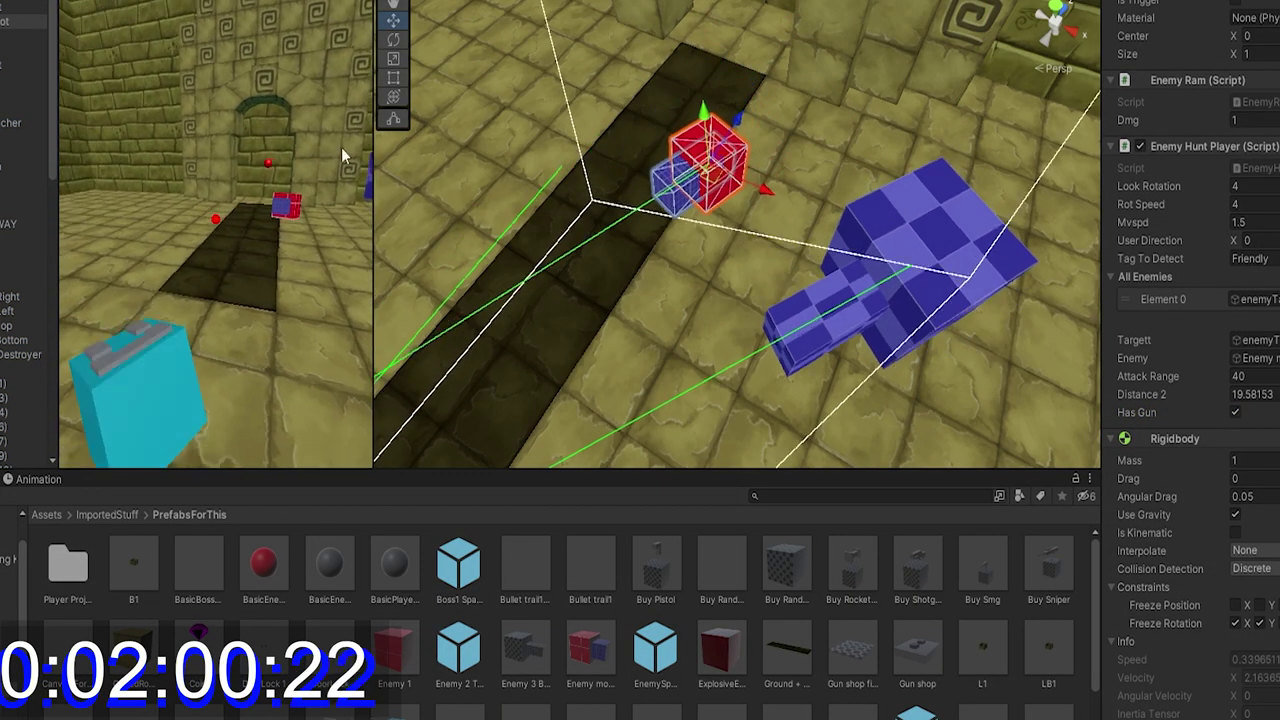
left_click(310, 155)
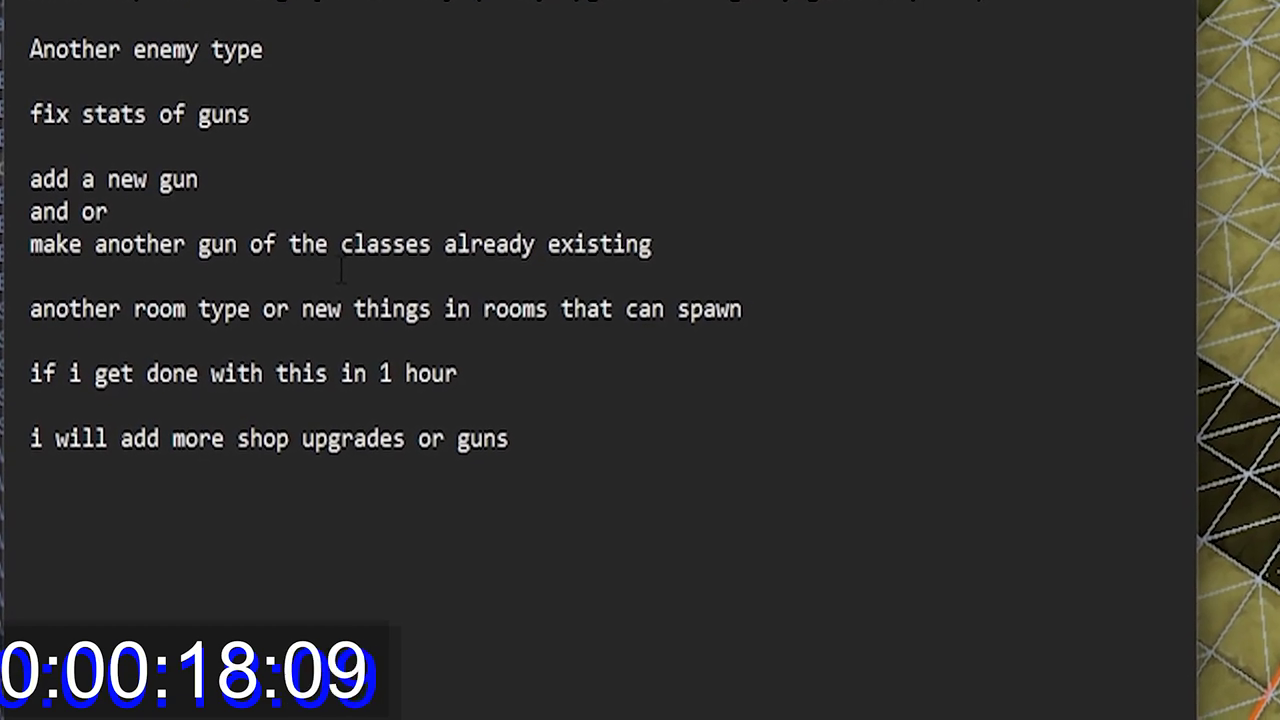
Read through the ideas list in the notes, from the new enemy type to the extra shop upgrades
left_click(699, 235)
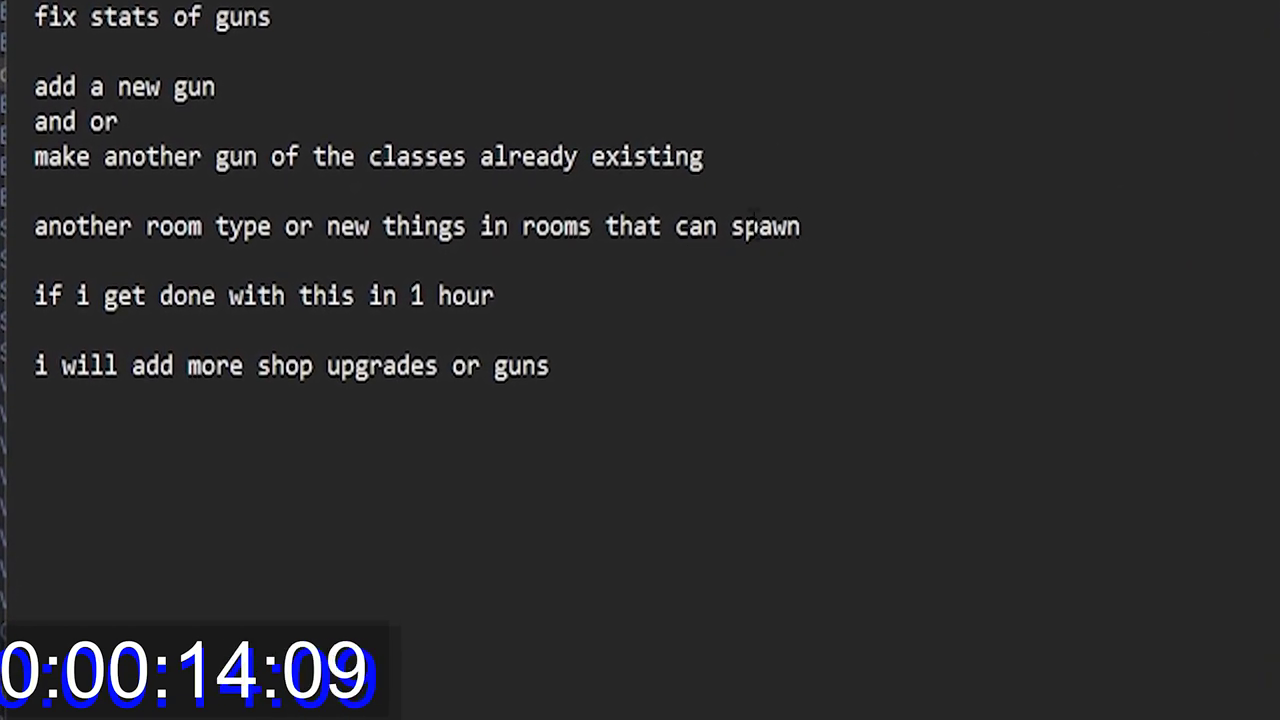
key("Down")
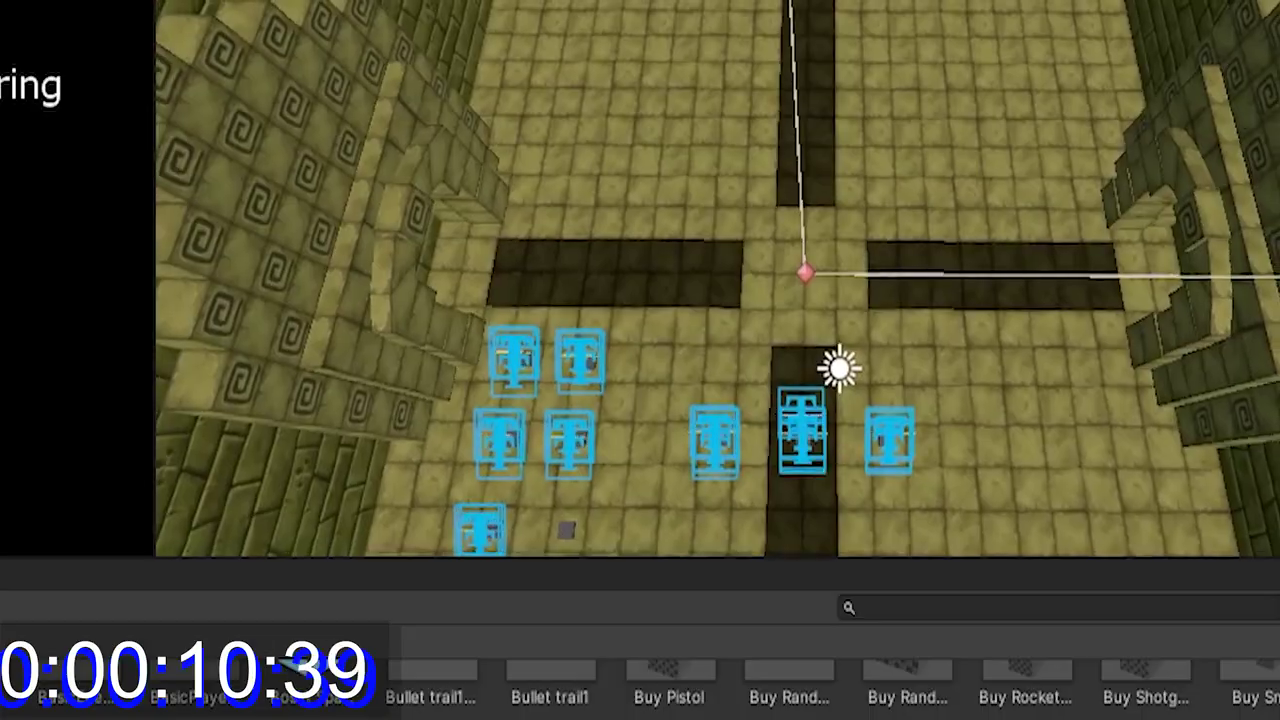
scroll(717, 280, "up", 3)
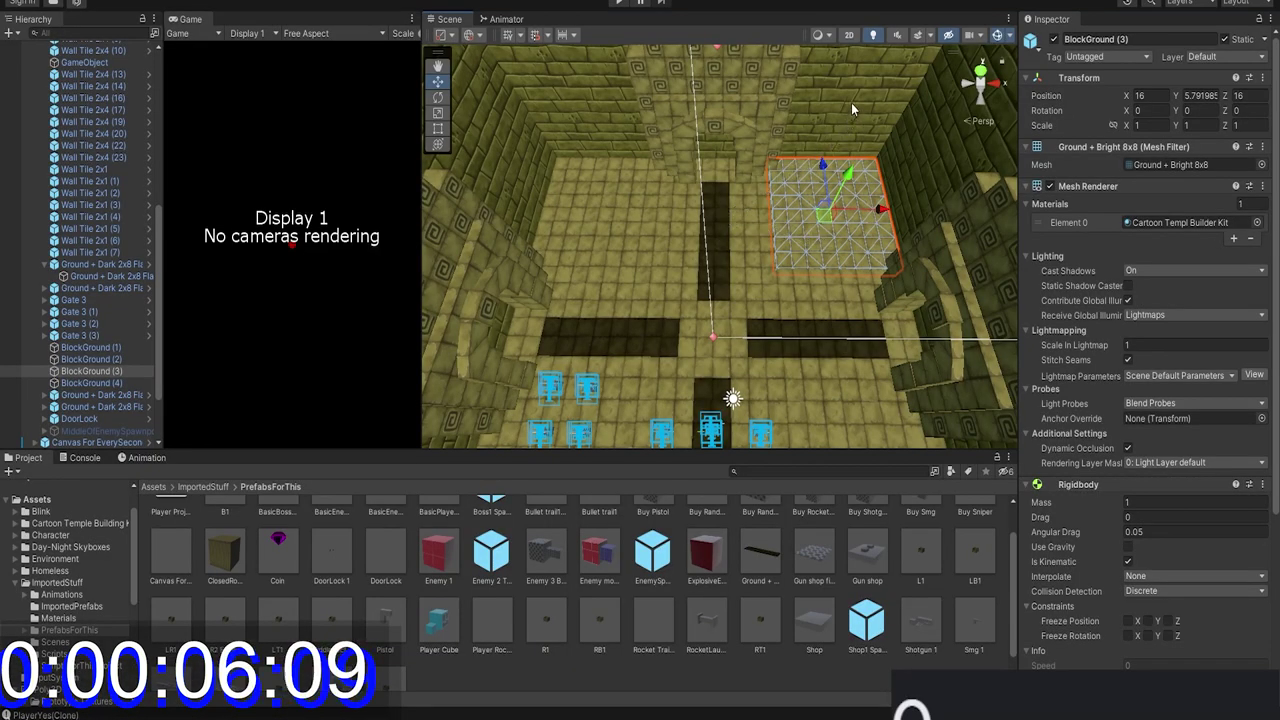
left_click(851, 102)
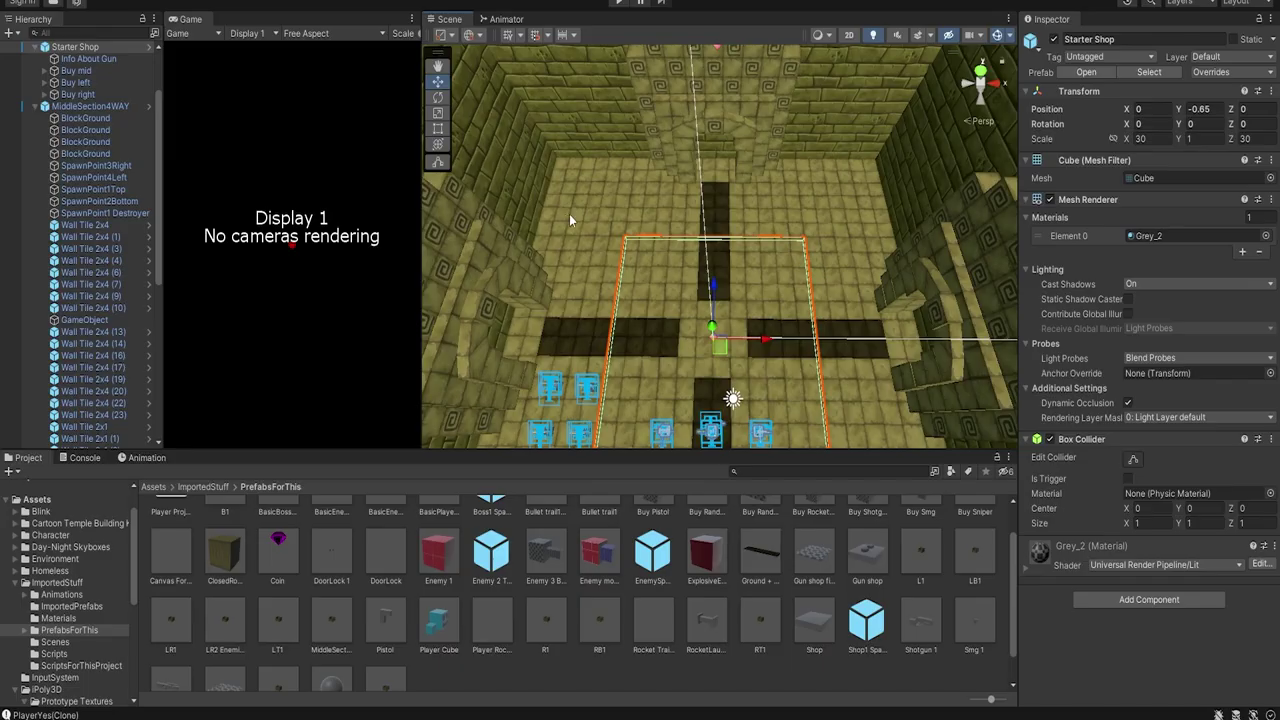
left_click_drag(569, 214, 840, 213, "alt")
right_click_drag(840, 214, 792, 171)
left_click(738, 181)
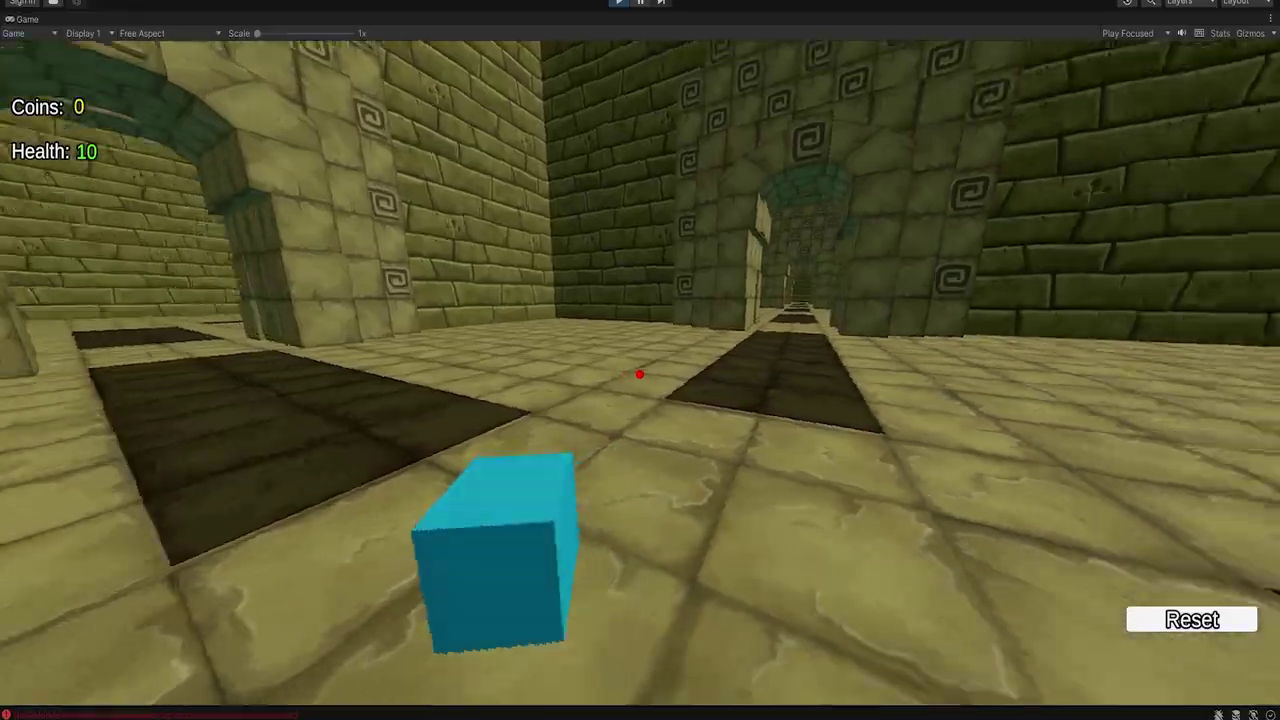
Playtest the dungeon by moving the player cube around the room and toward the blue turret enemy
key("s")
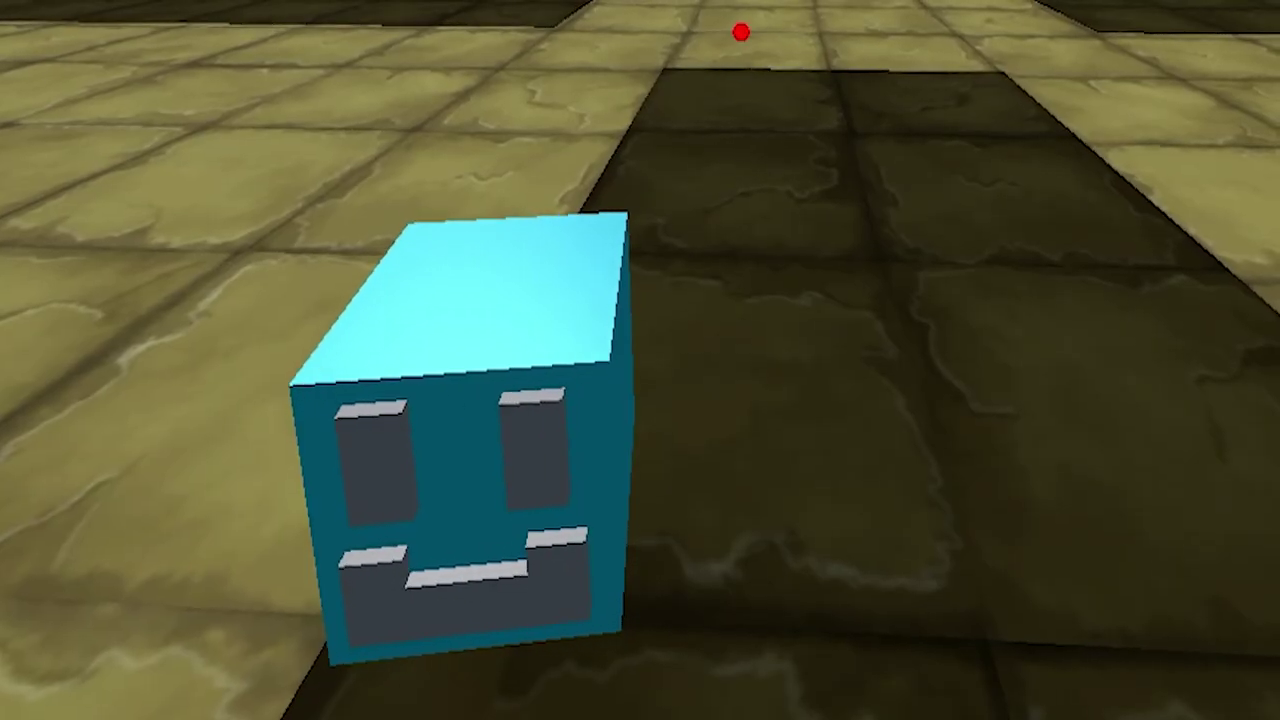
key("w")
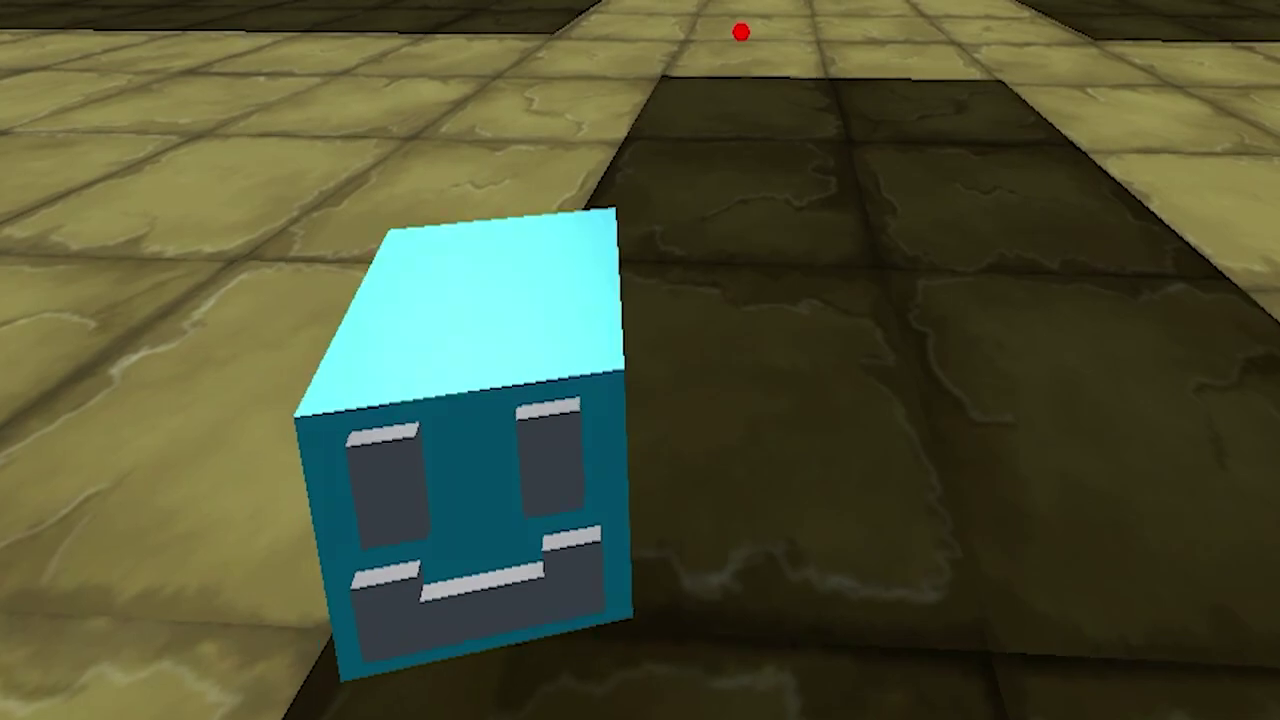
key("w")
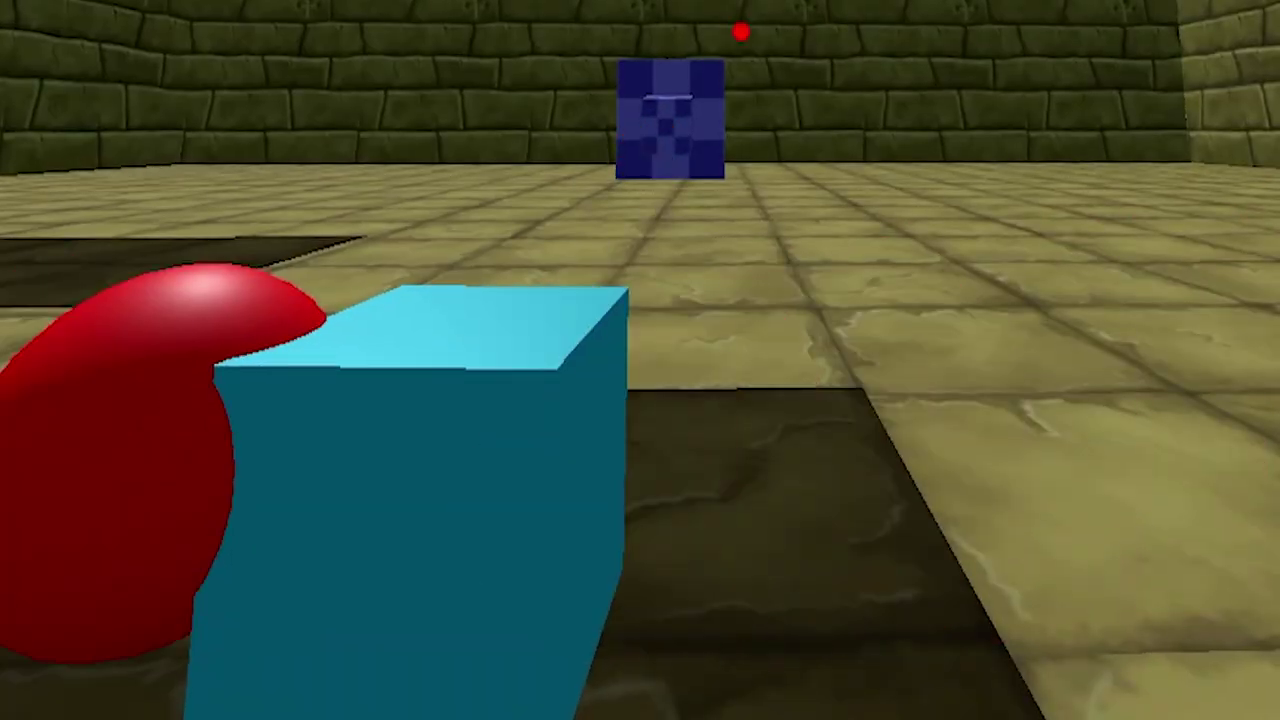
key("w")
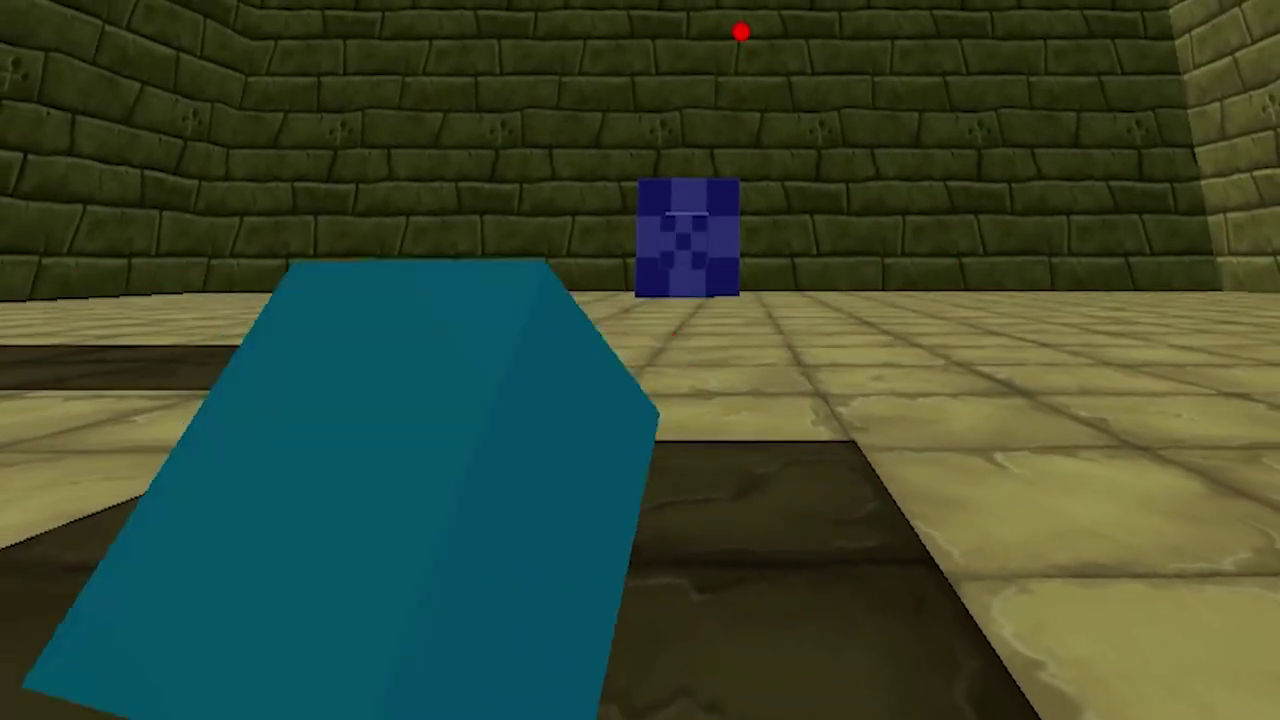
key("w")
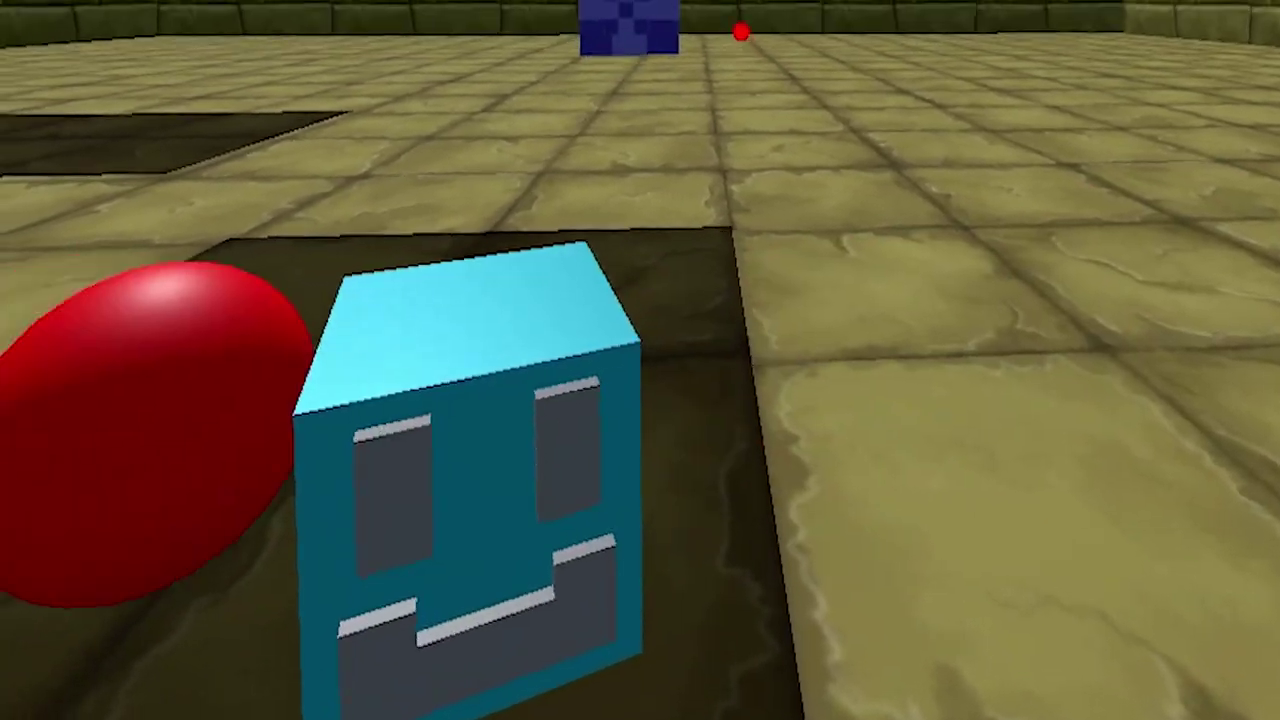